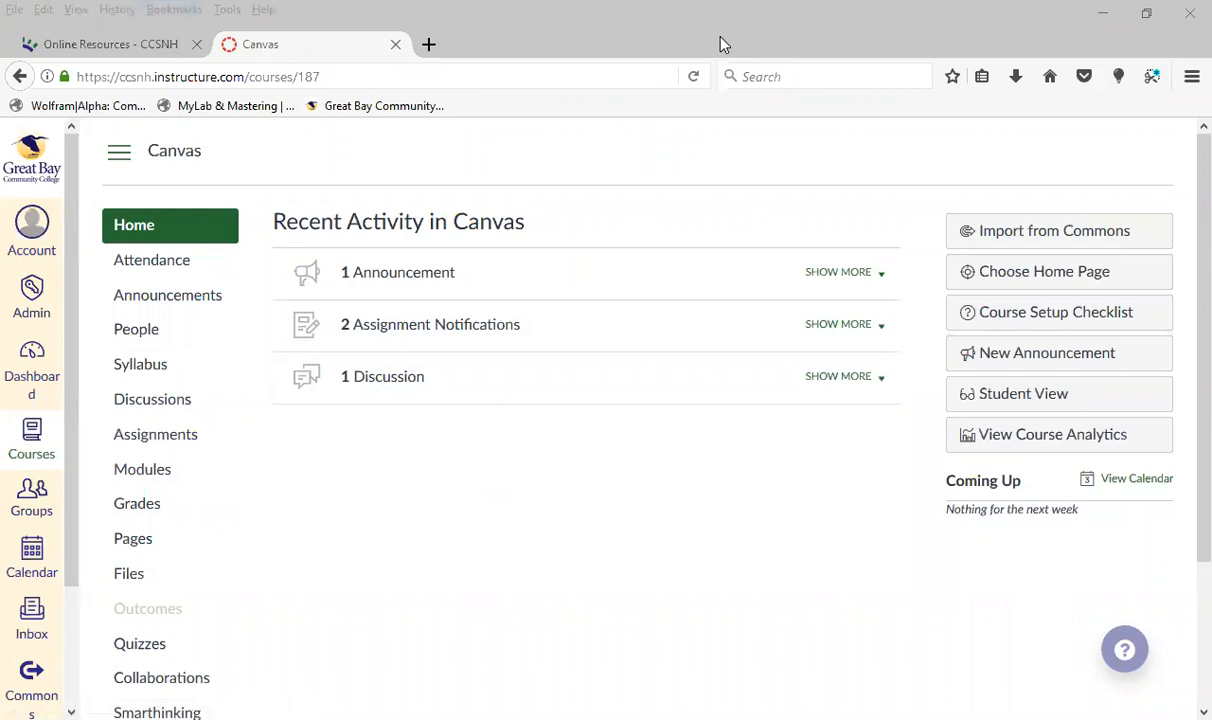
# Open the Dashboard and look through the course cards and the To Do list
pyautogui.click(33, 370)
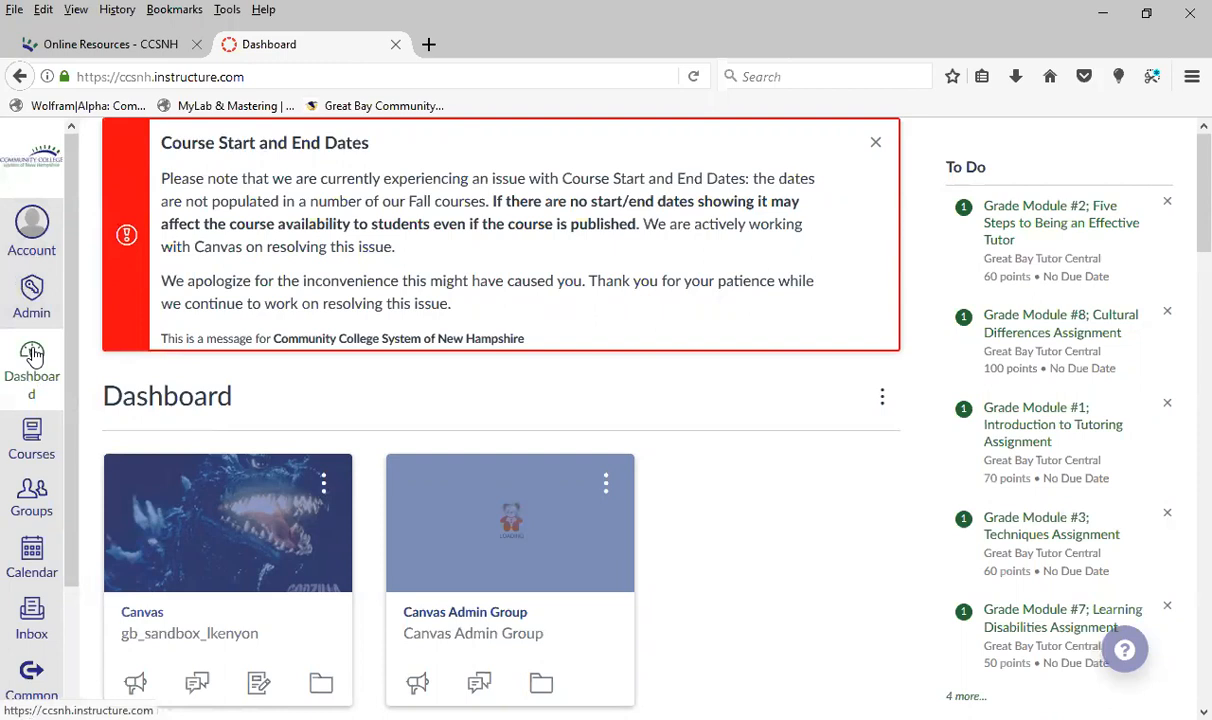
pyautogui.click(33, 355)
pyautogui.scroll(-1, 765, 577)
pyautogui.scroll(-3, 765, 577)
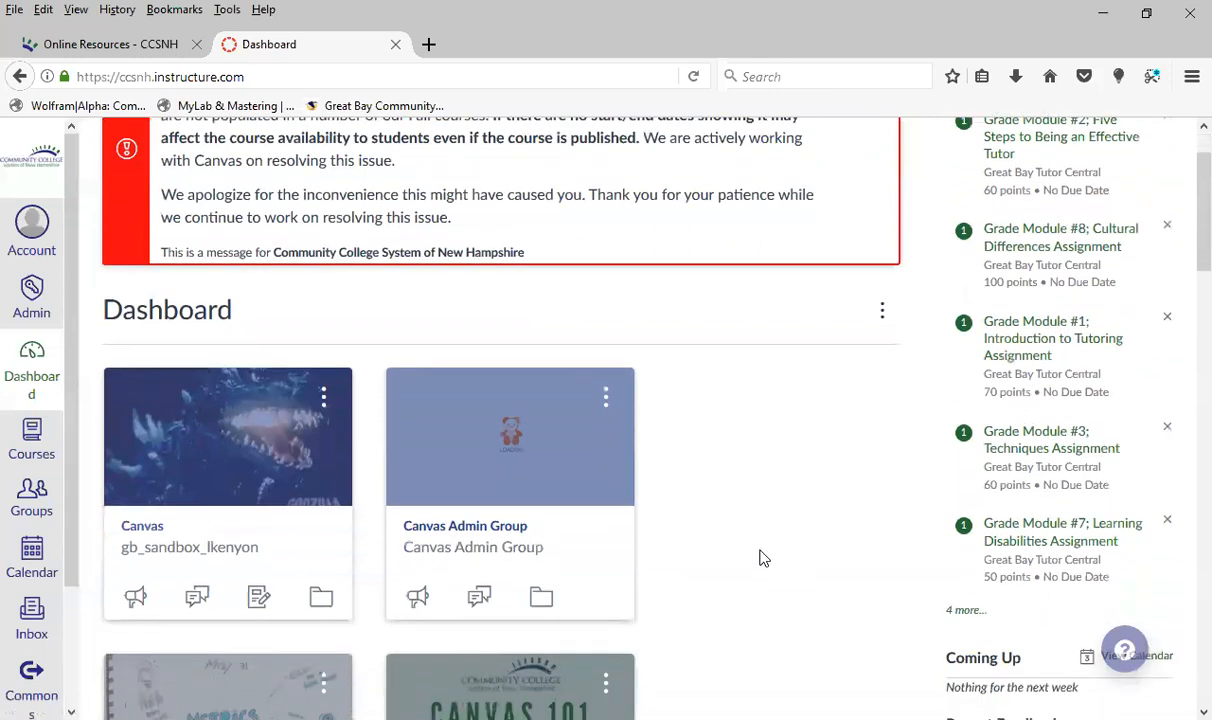
pyautogui.scroll(3, 763, 520)
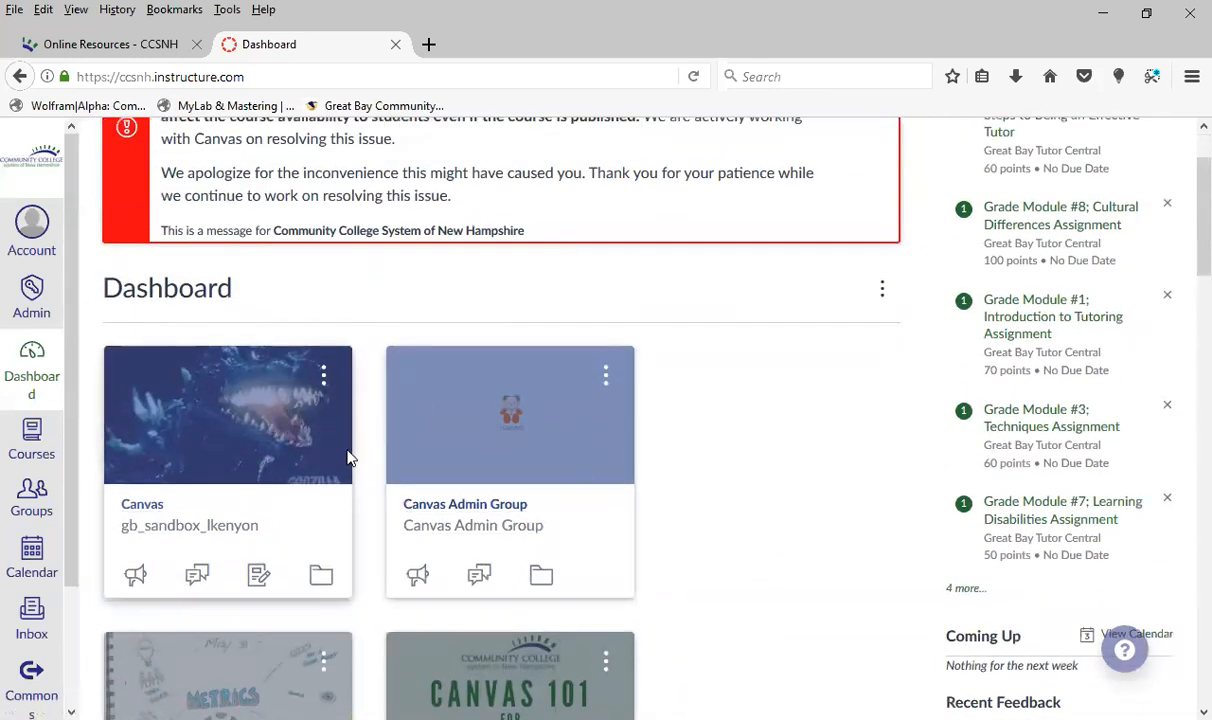
pyautogui.scroll(-1, 613, 514)
pyautogui.scroll(-4, 613, 514)
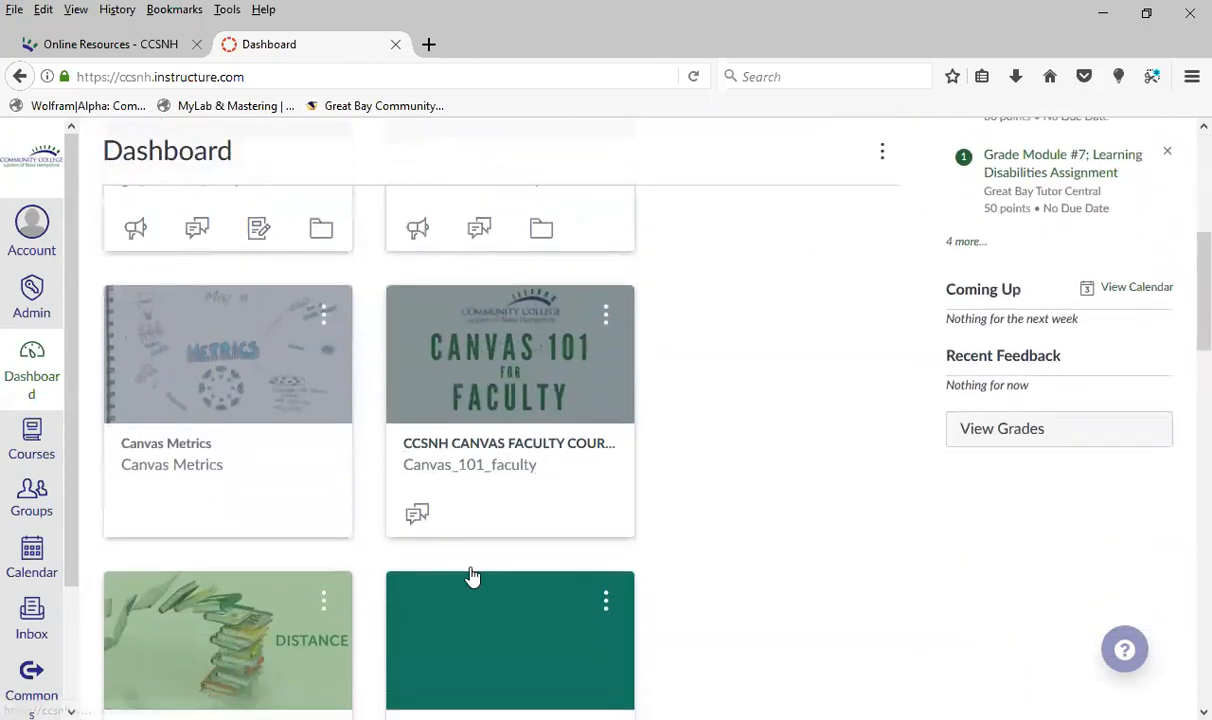
pyautogui.scroll(5, 500, 554)
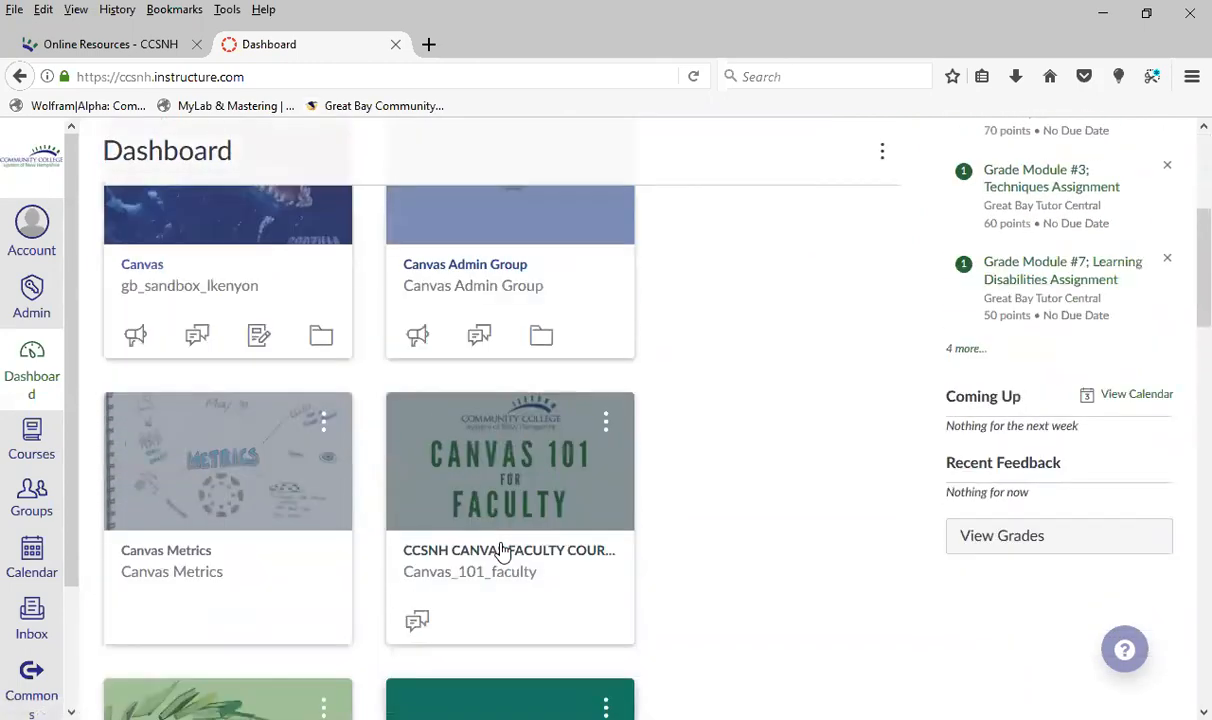
pyautogui.scroll(1, 503, 553)
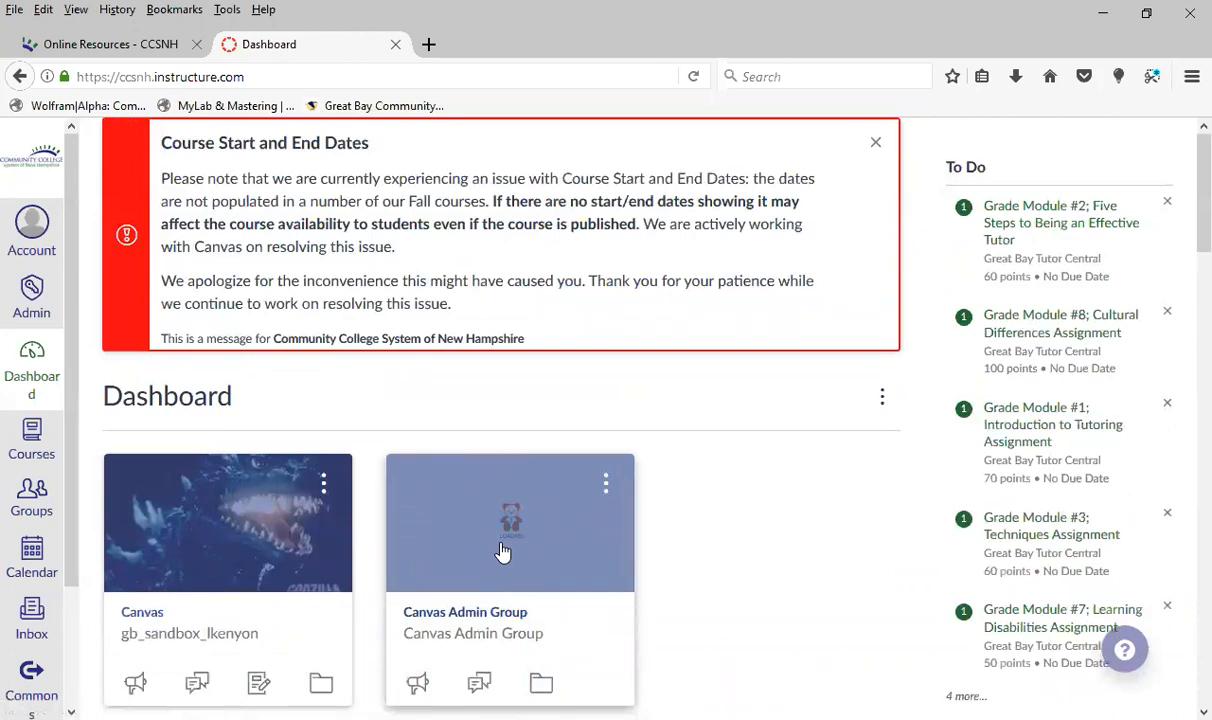
pyautogui.scroll(-3, 717, 574)
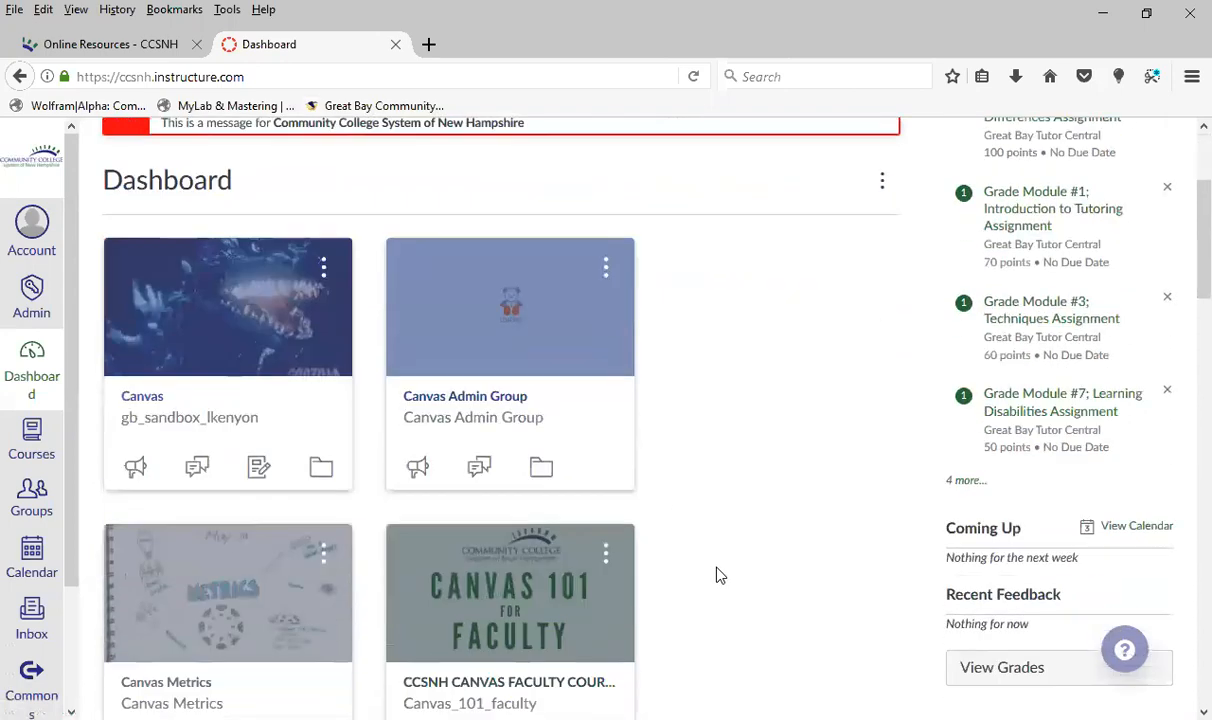
pyautogui.scroll(-2, 717, 574)
pyautogui.scroll(5, 717, 574)
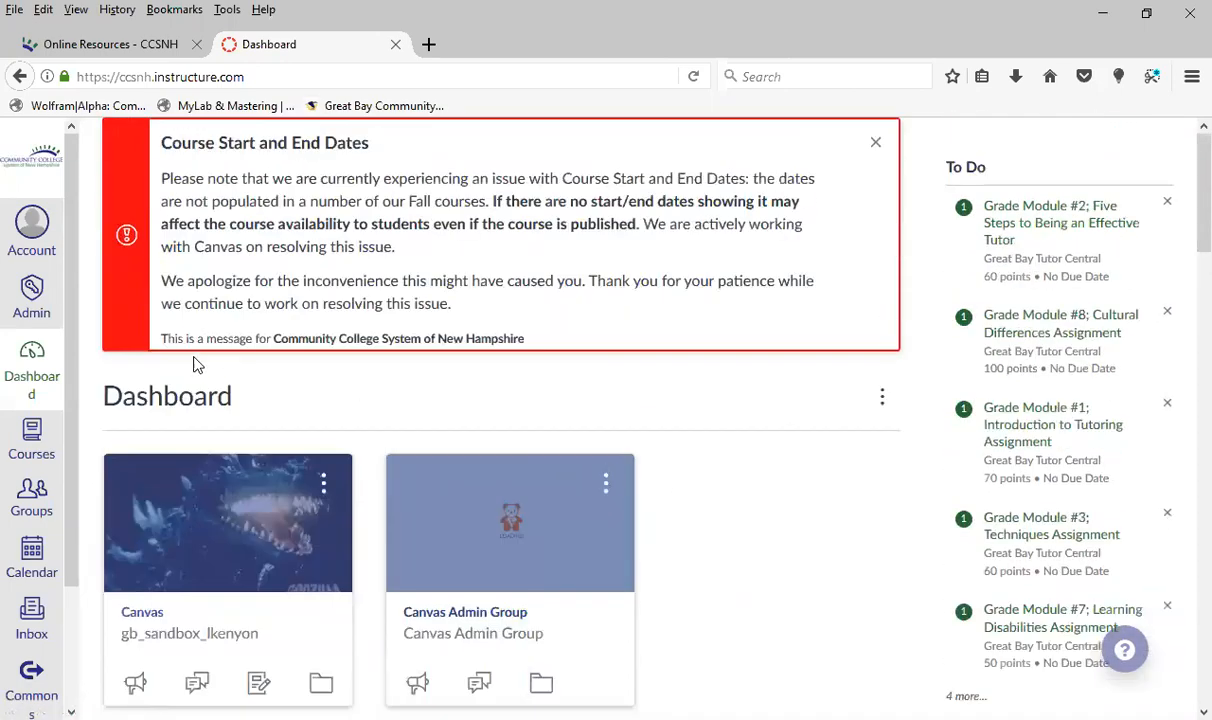
# Open the full All Courses list and review the current and past enrollments
pyautogui.click(31, 441)
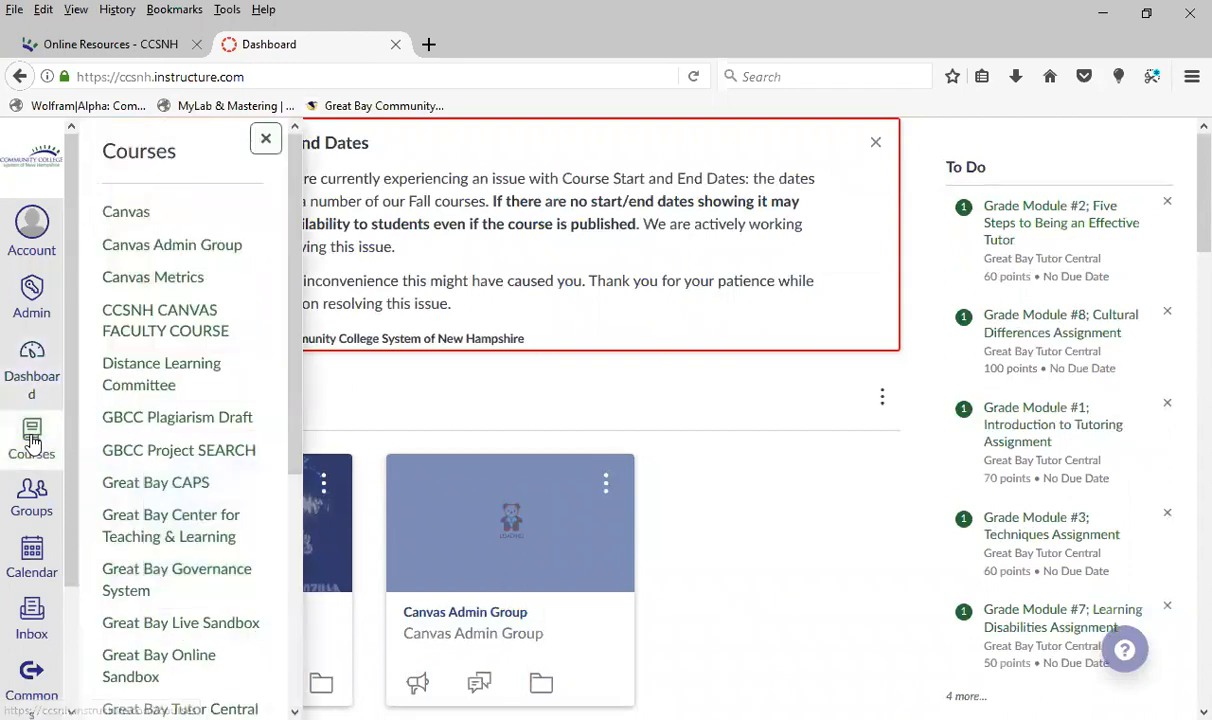
pyautogui.scroll(-3, 180, 457)
pyautogui.scroll(-3, 180, 457)
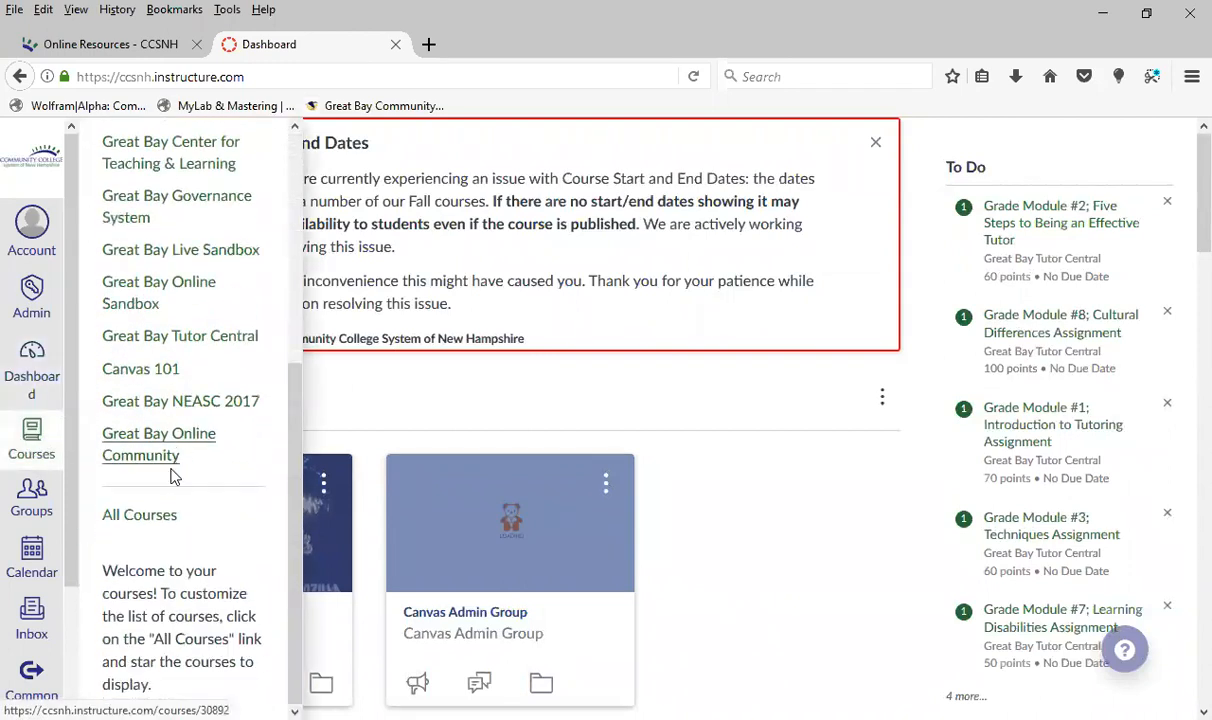
pyautogui.click(146, 520)
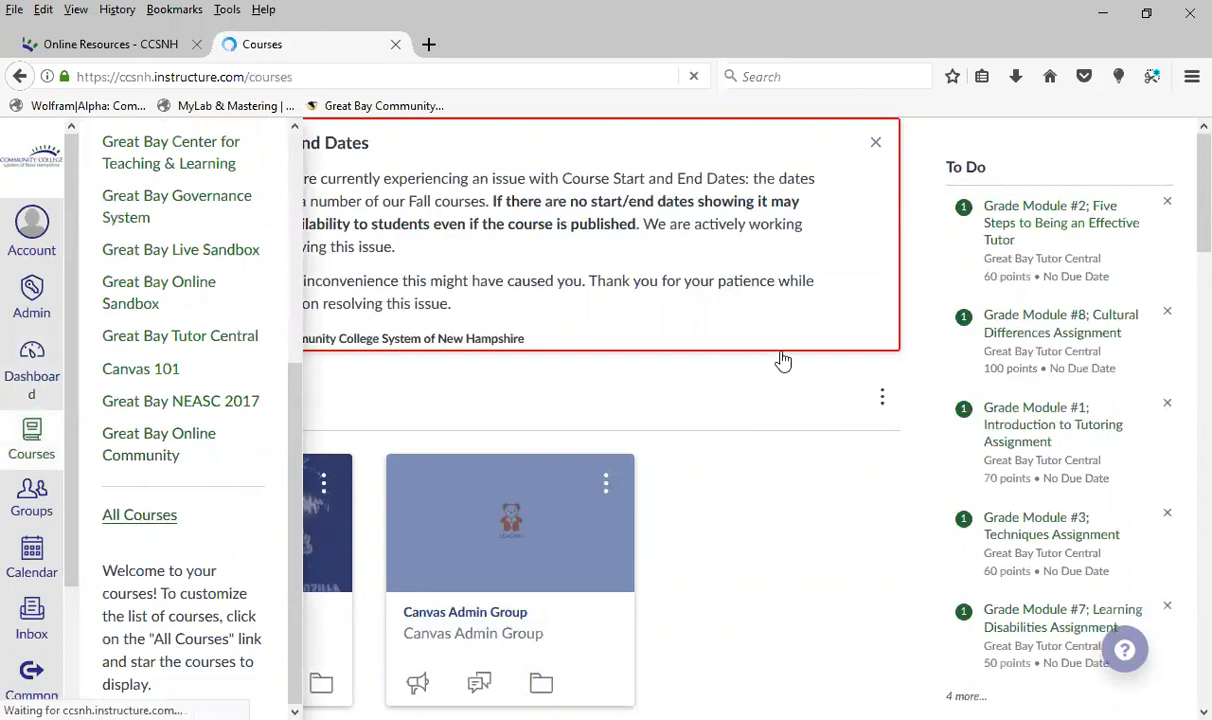
pyautogui.scroll(-9, 598, 584)
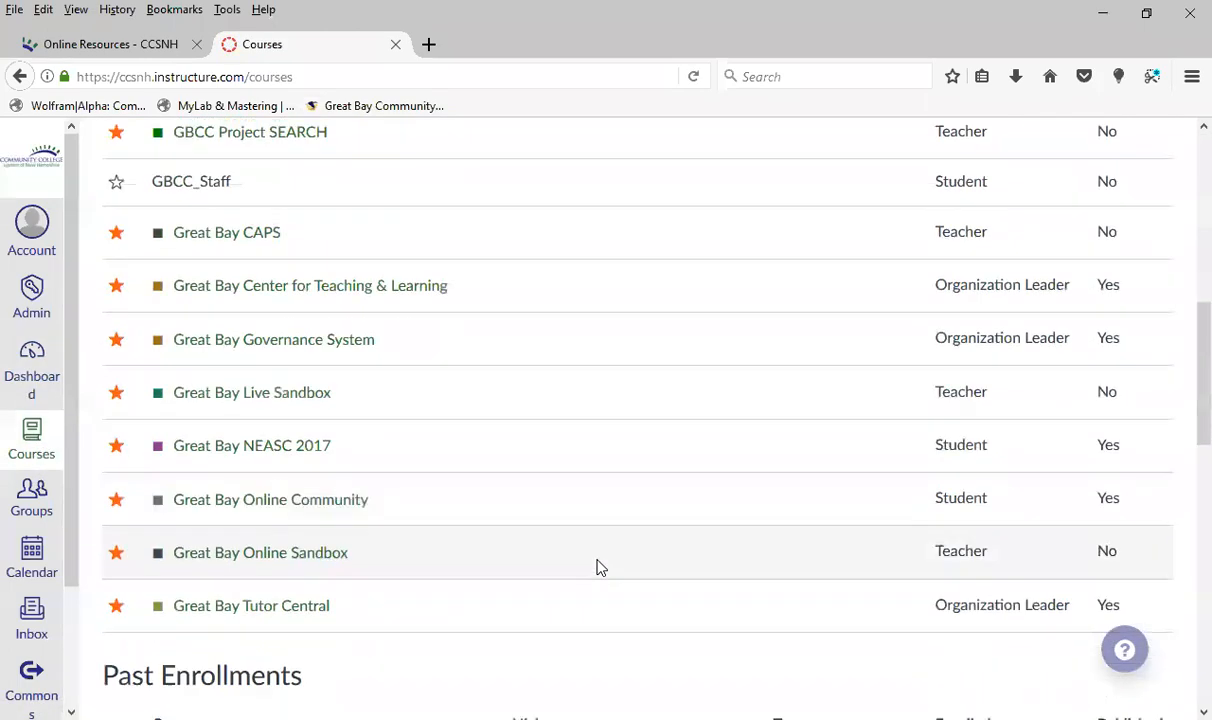
pyautogui.scroll(-3, 598, 563)
pyautogui.scroll(12, 598, 563)
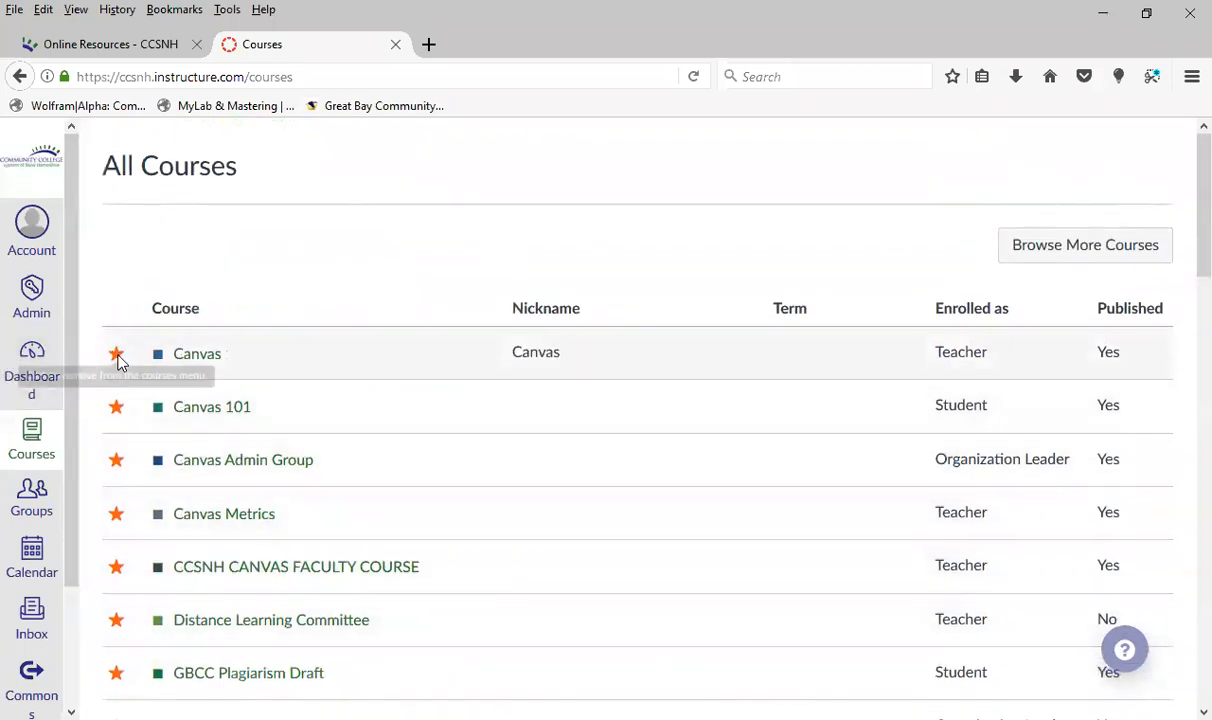
# Try toggling the favorite stars of the GBCC_Staff and GBCC Project SEARCH courses, and look over the rest of the course list
pyautogui.scroll(-2, 115, 530)
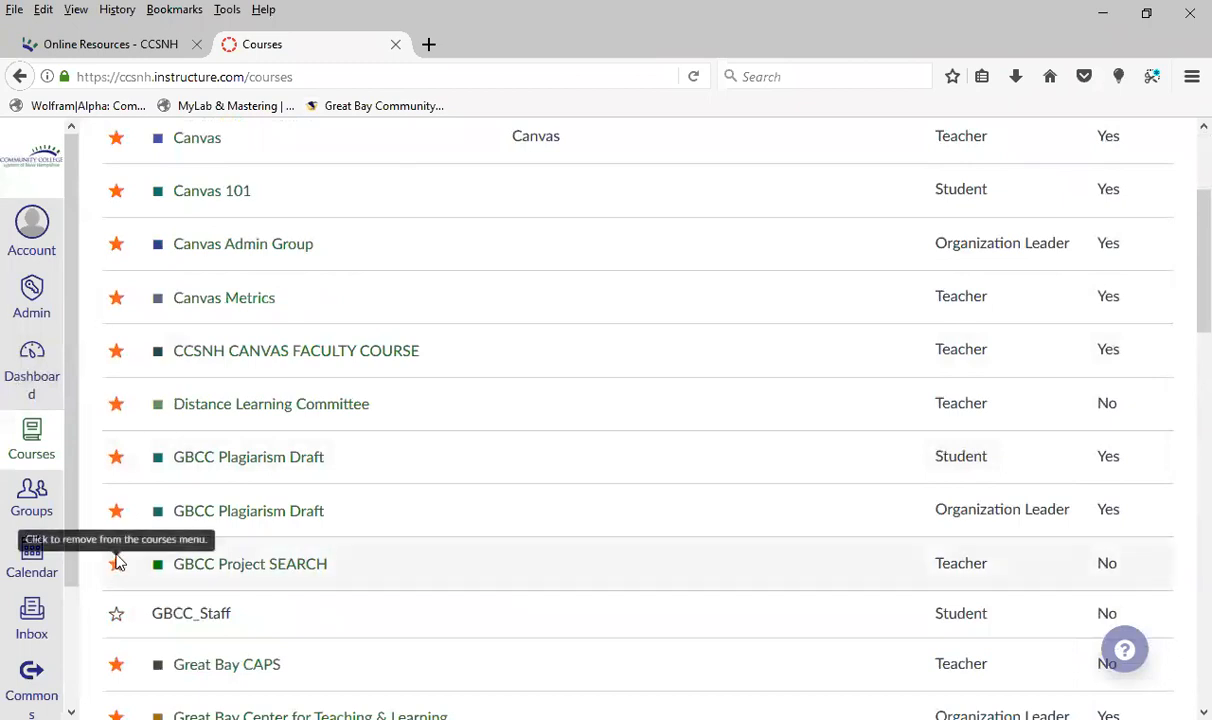
pyautogui.click(117, 617)
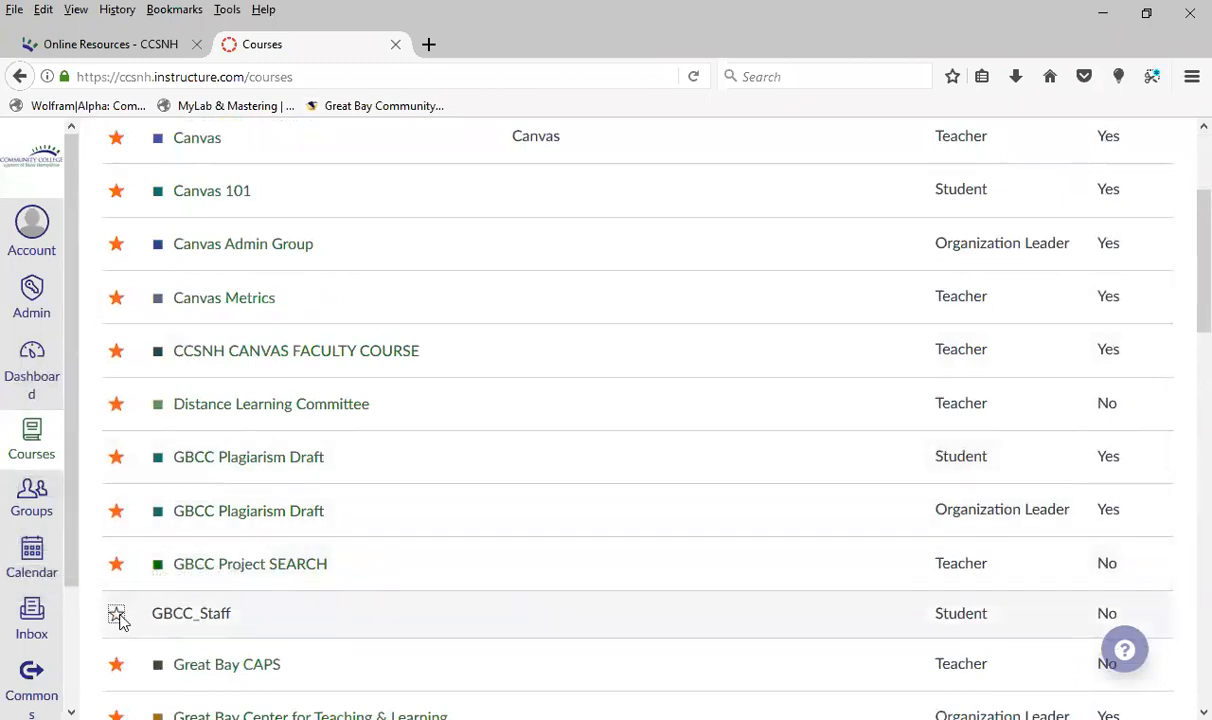
pyautogui.click(116, 566)
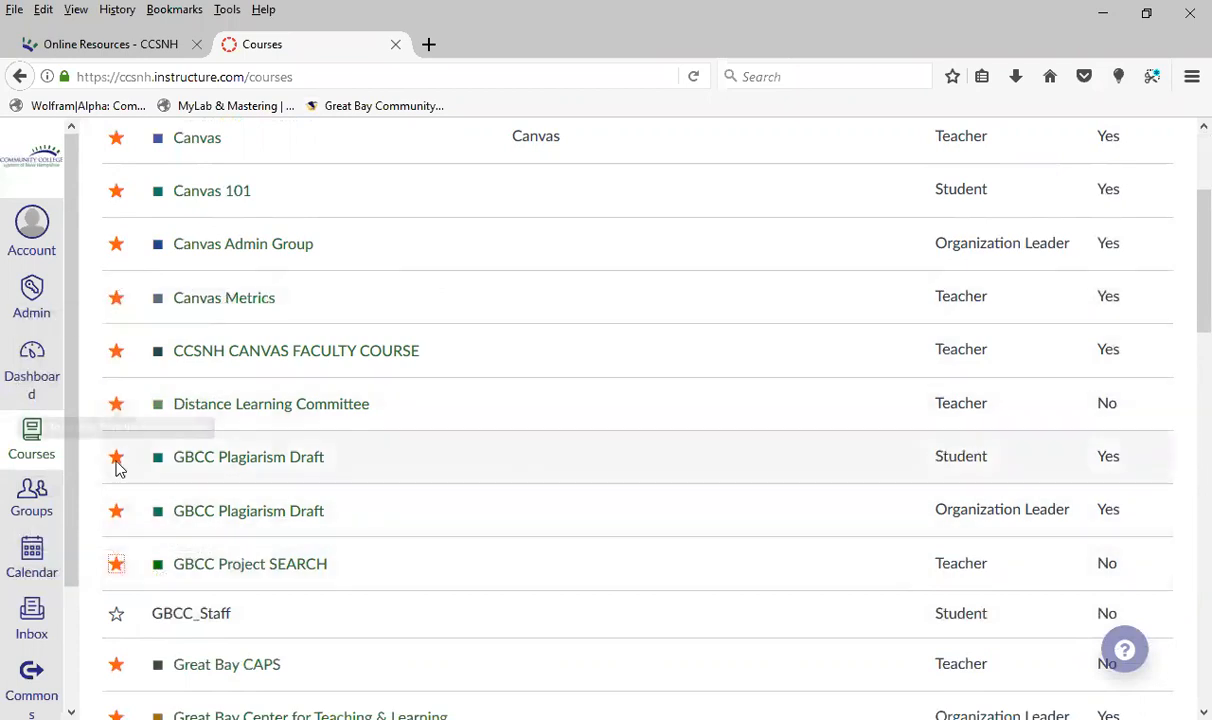
pyautogui.scroll(-10, 540, 524)
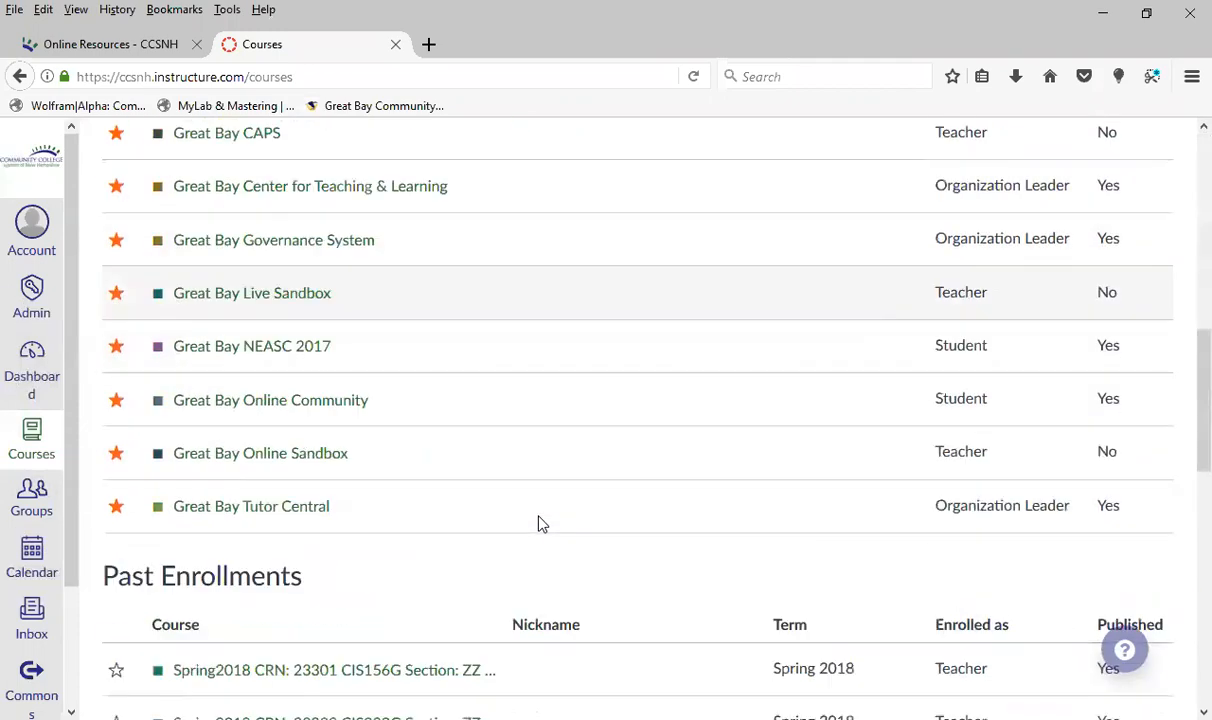
pyautogui.scroll(-5, 498, 480)
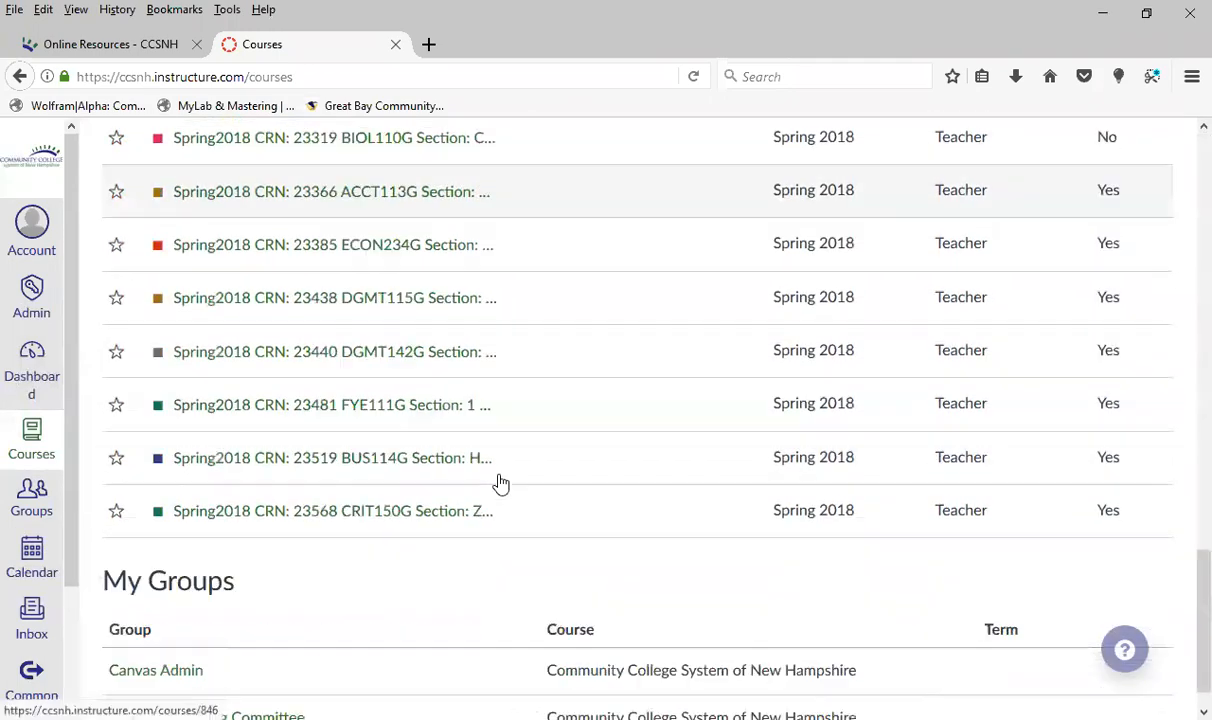
pyautogui.scroll(20, 498, 480)
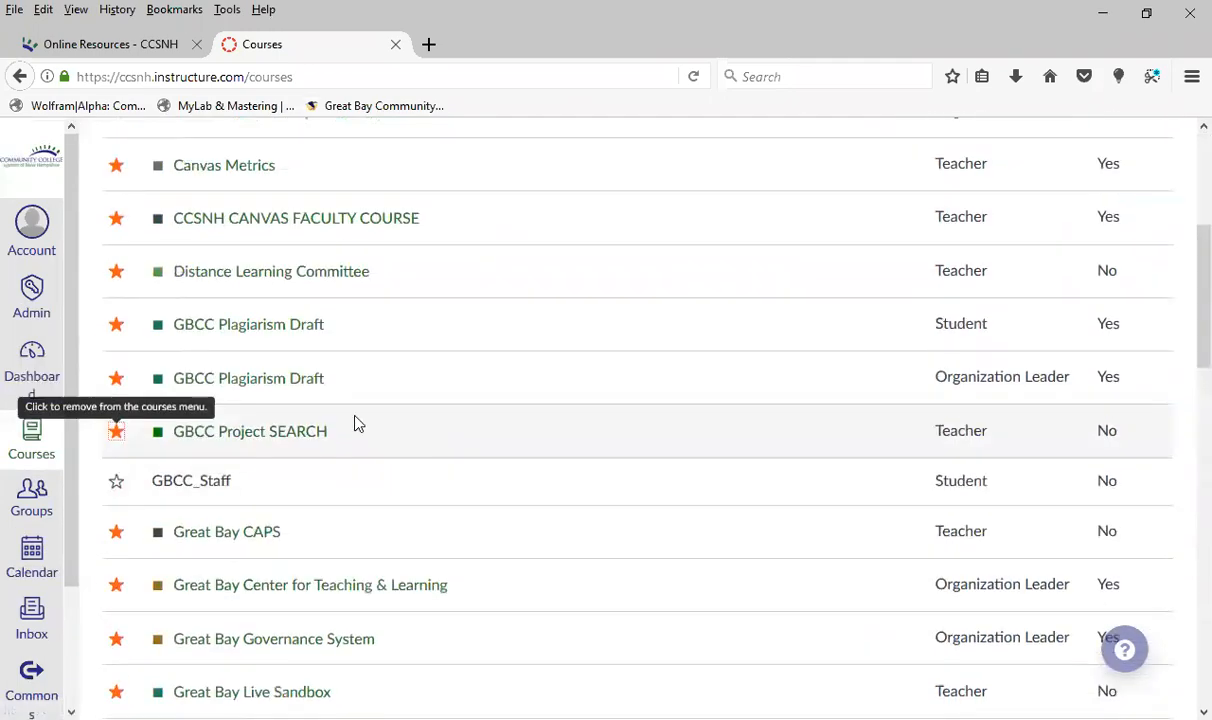
# Return to the Dashboard and open the account's Notification Preferences
pyautogui.click(31, 372)
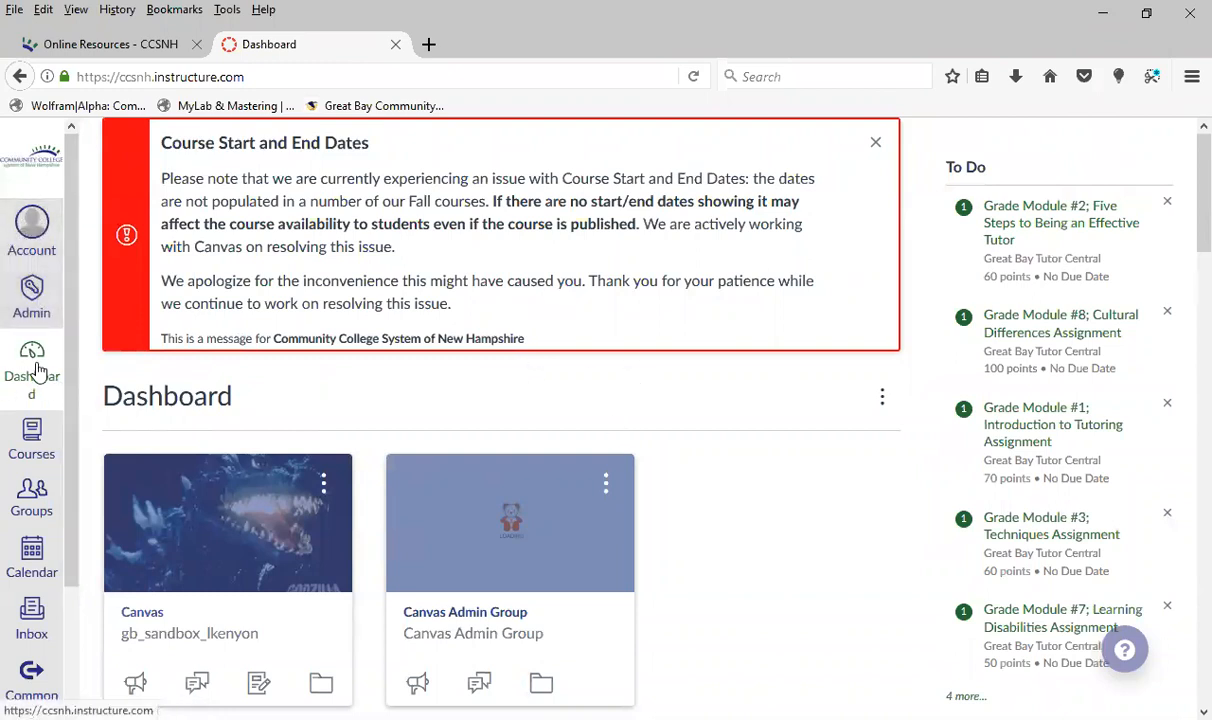
pyautogui.click(33, 236)
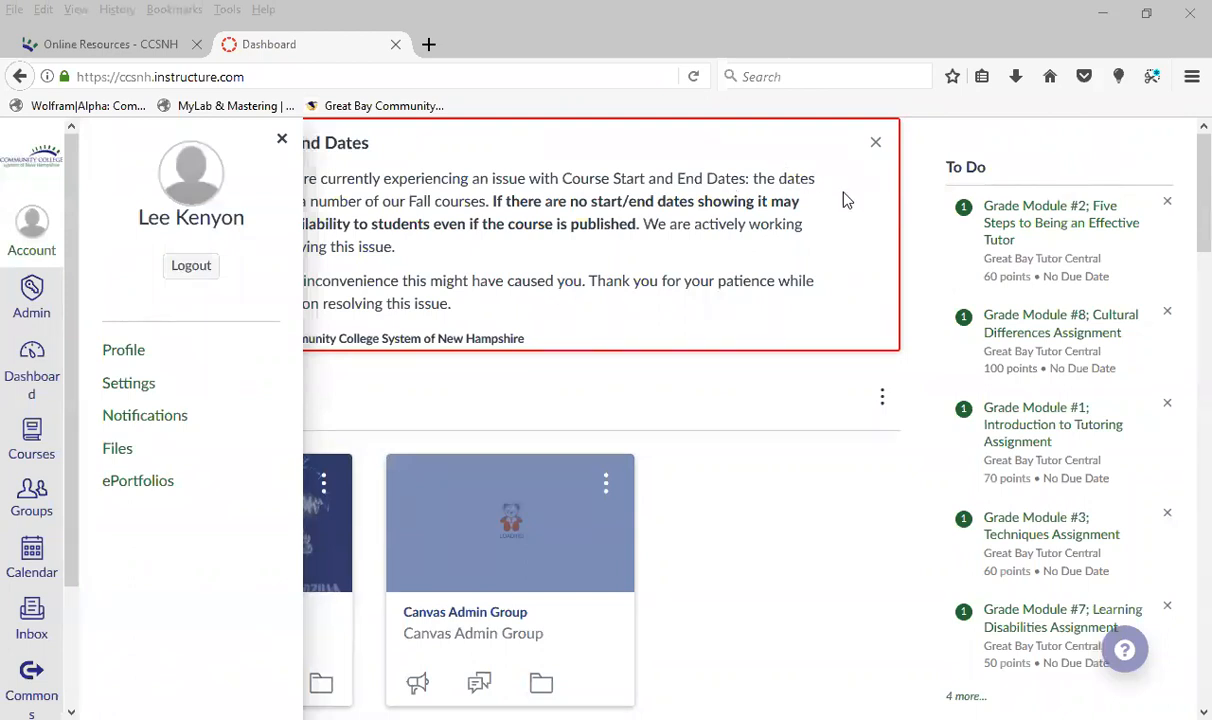
pyautogui.click(698, 400)
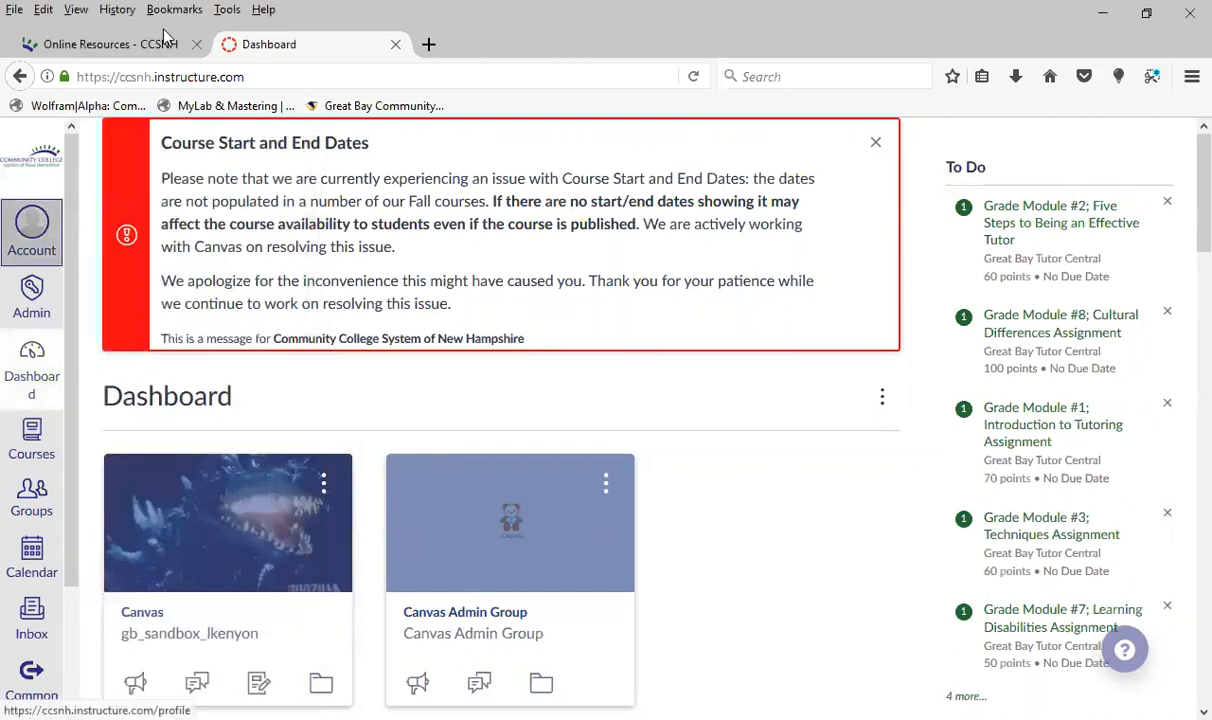
pyautogui.click(38, 243)
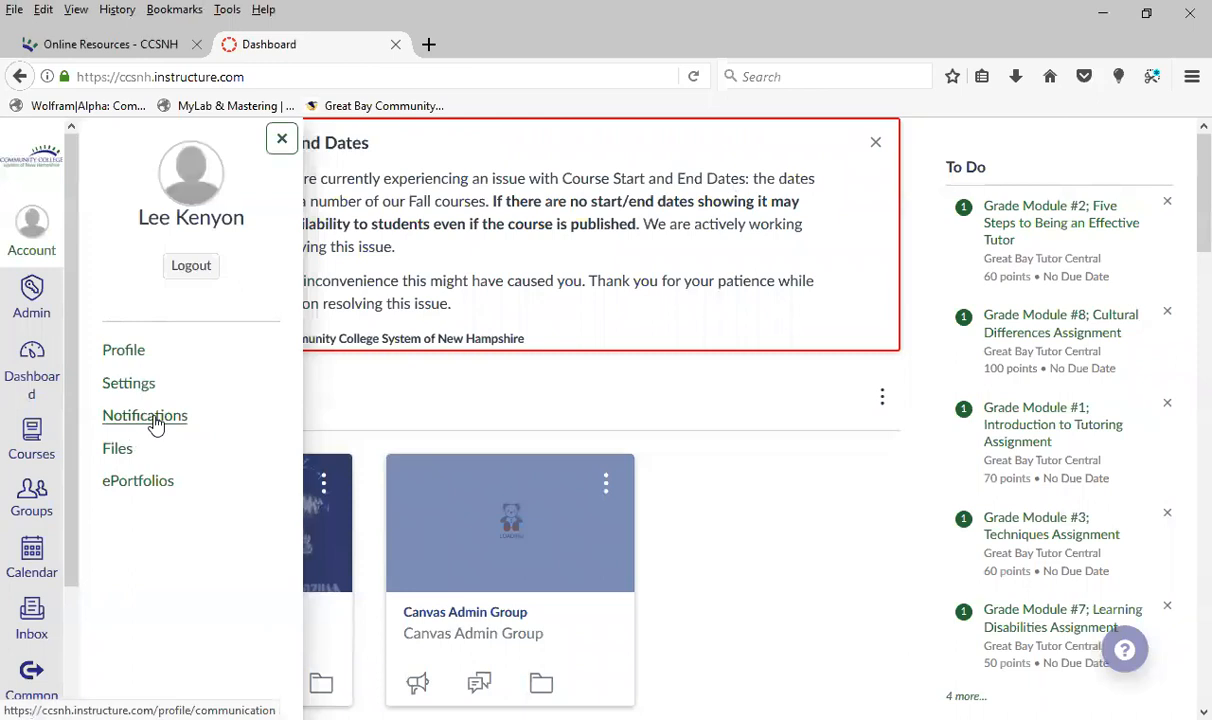
pyautogui.click(160, 420)
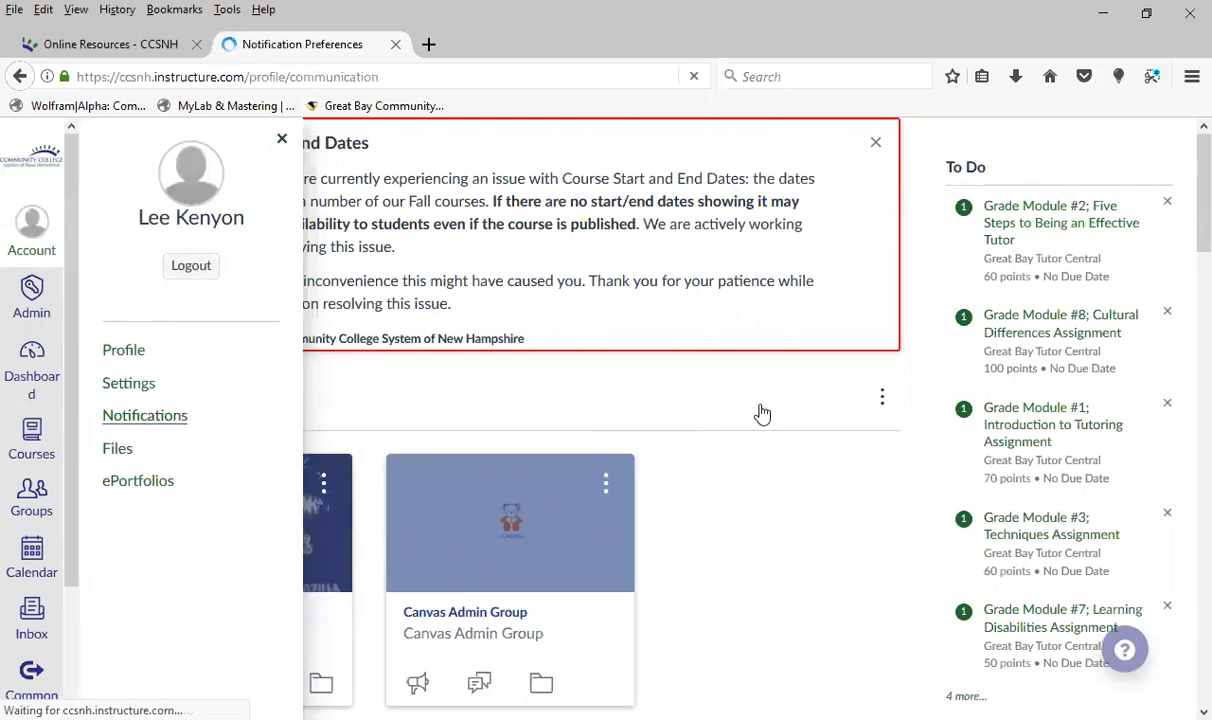
# Set email notifications for Announcement Created By You to Do not send me anything, and switch them back to Notify me right away
pyautogui.scroll(-2, 760, 400)
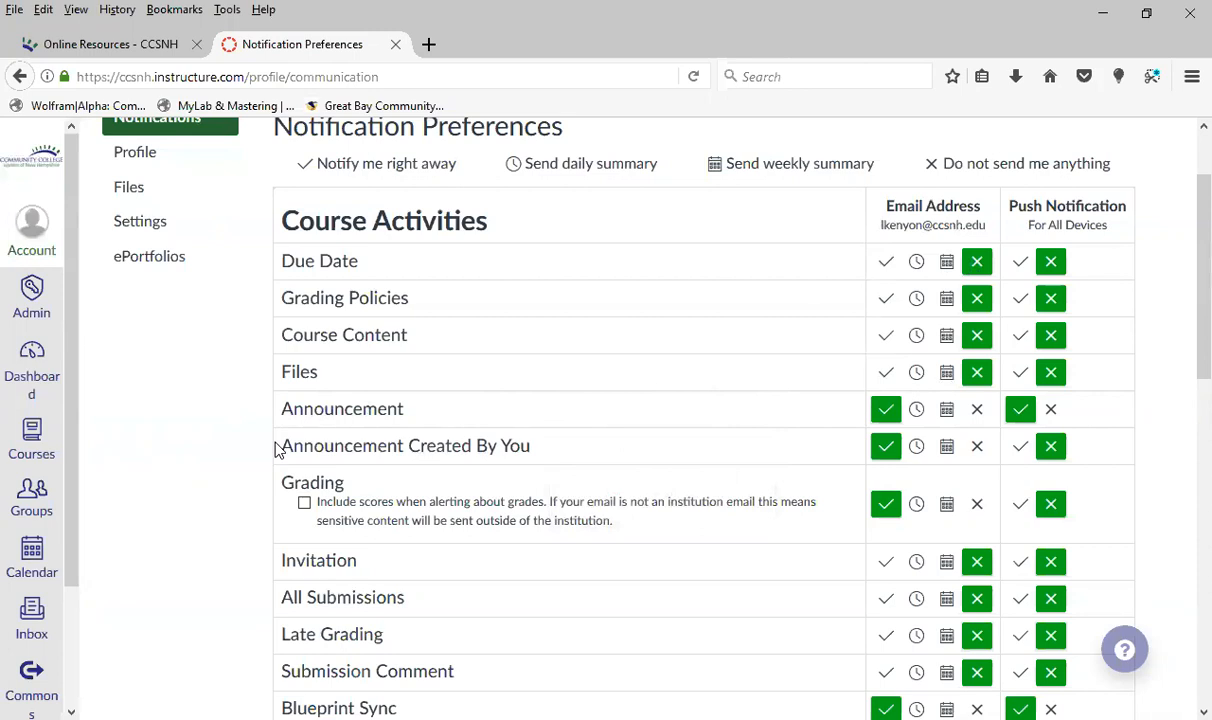
pyautogui.moveTo(283, 453); pyautogui.dragTo(565, 469)
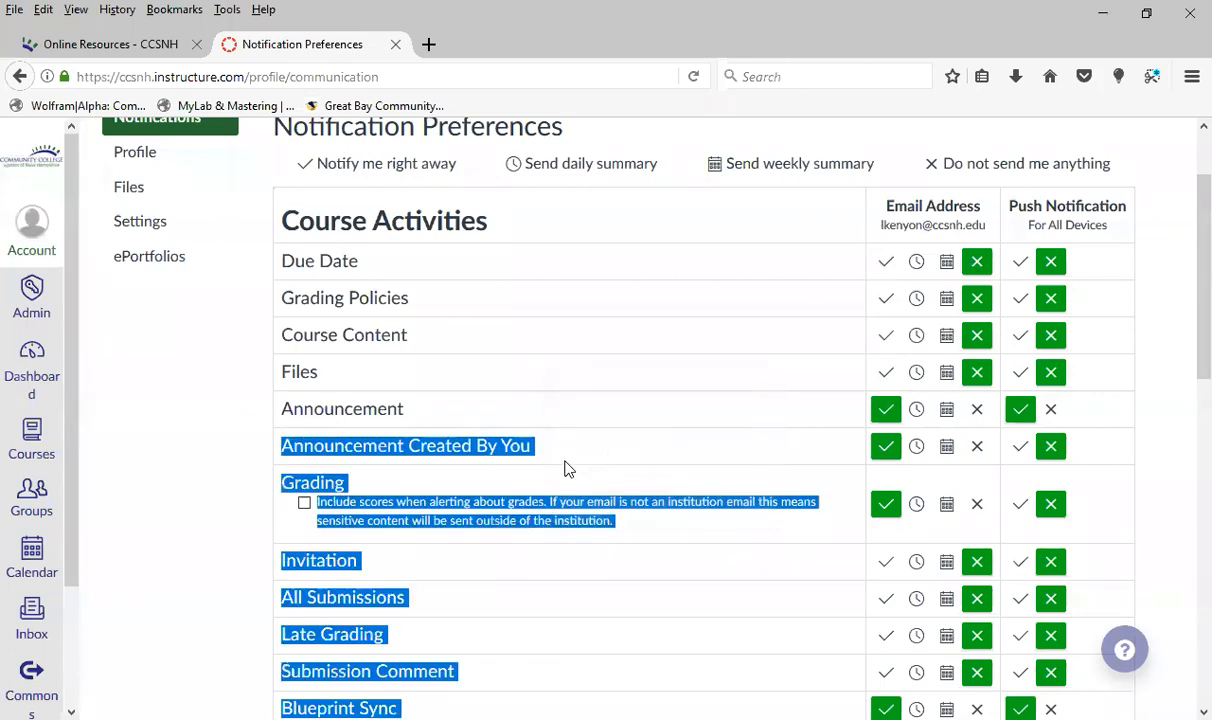
pyautogui.click(575, 453)
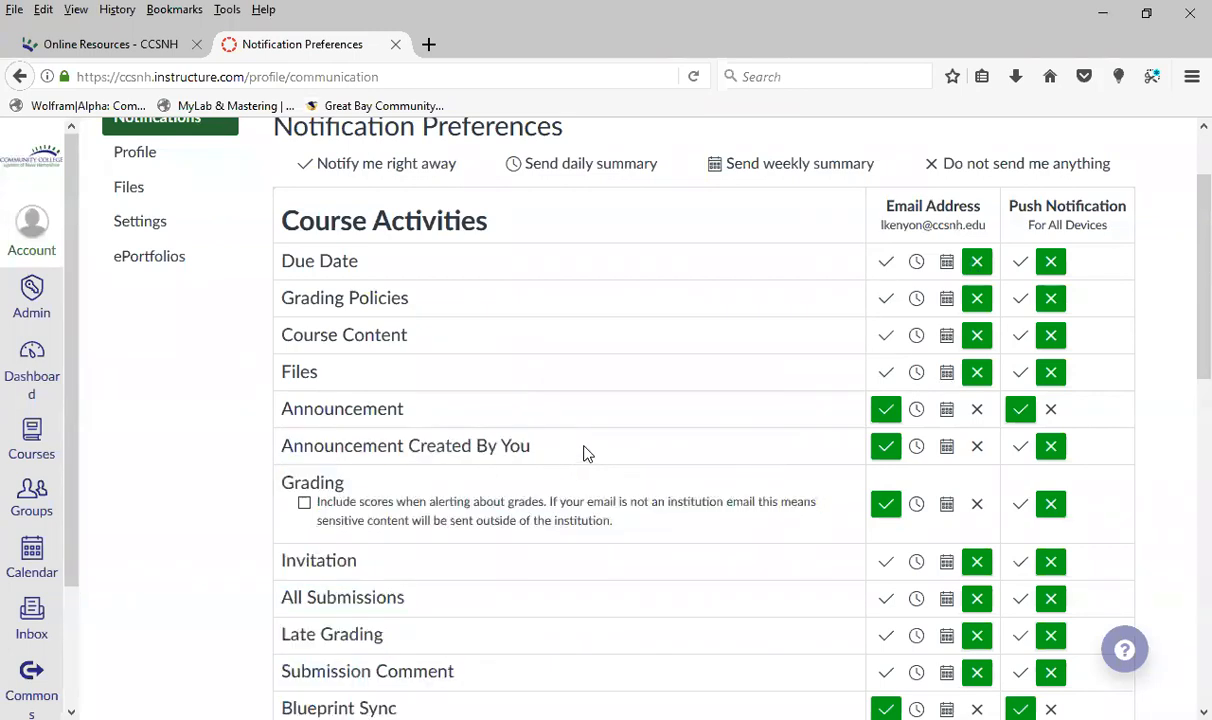
pyautogui.click(978, 447)
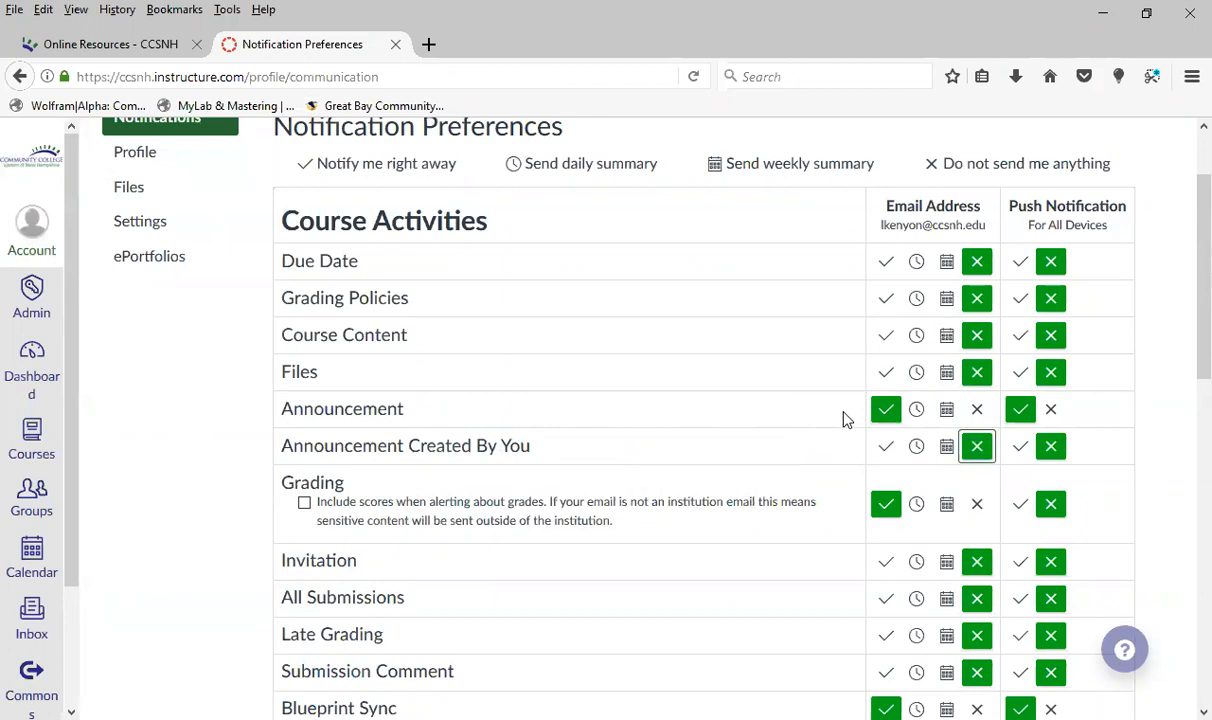
pyautogui.click(886, 446)
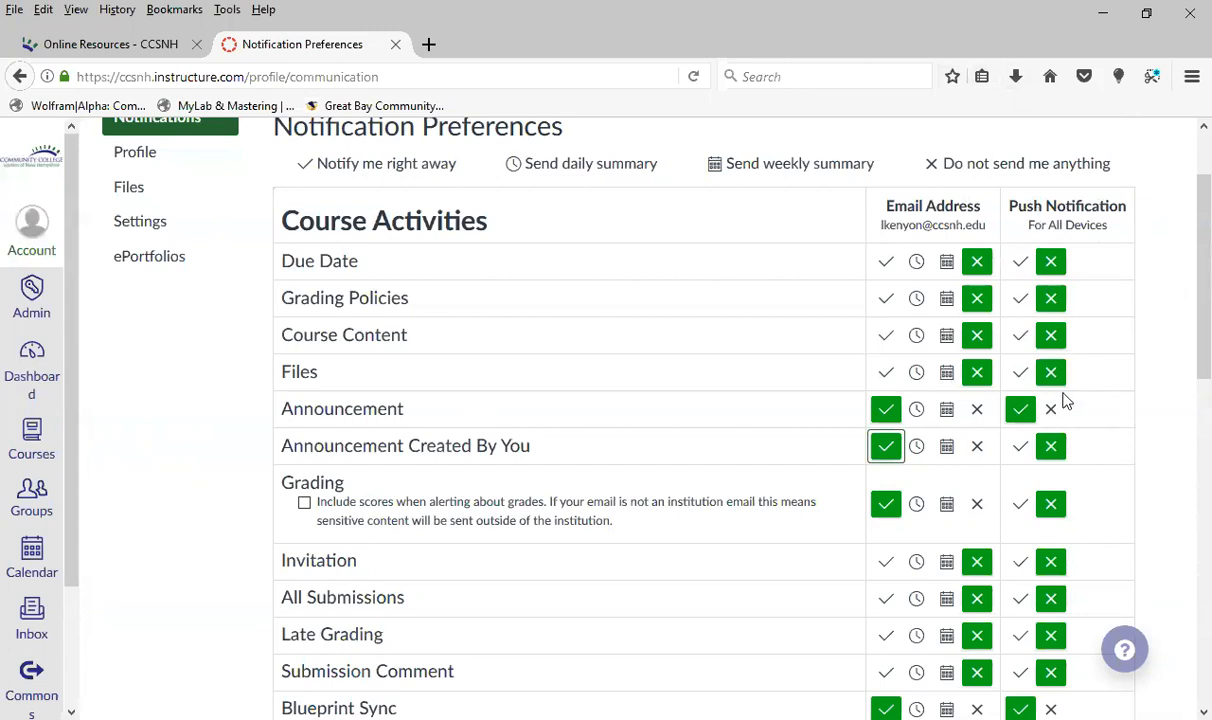
# View the account Settings page with its contact methods and return to Notification Preferences
pyautogui.scroll(2, 185, 390)
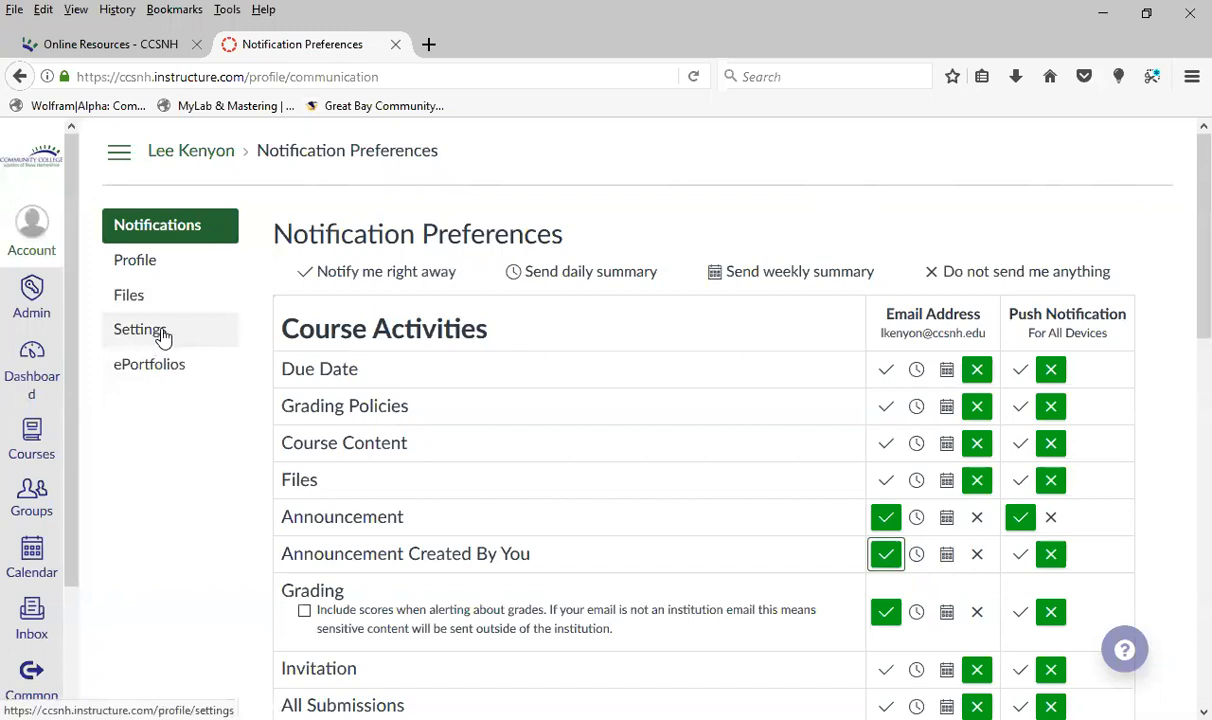
pyautogui.click(146, 339)
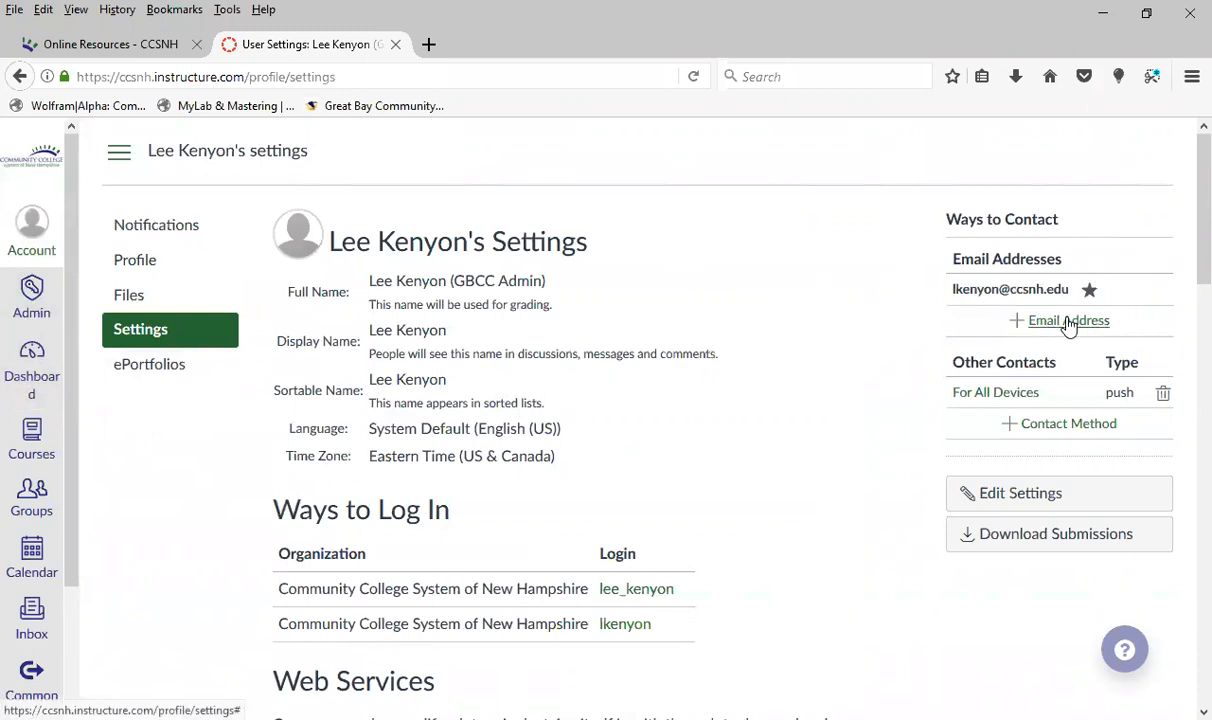
pyautogui.click(157, 226)
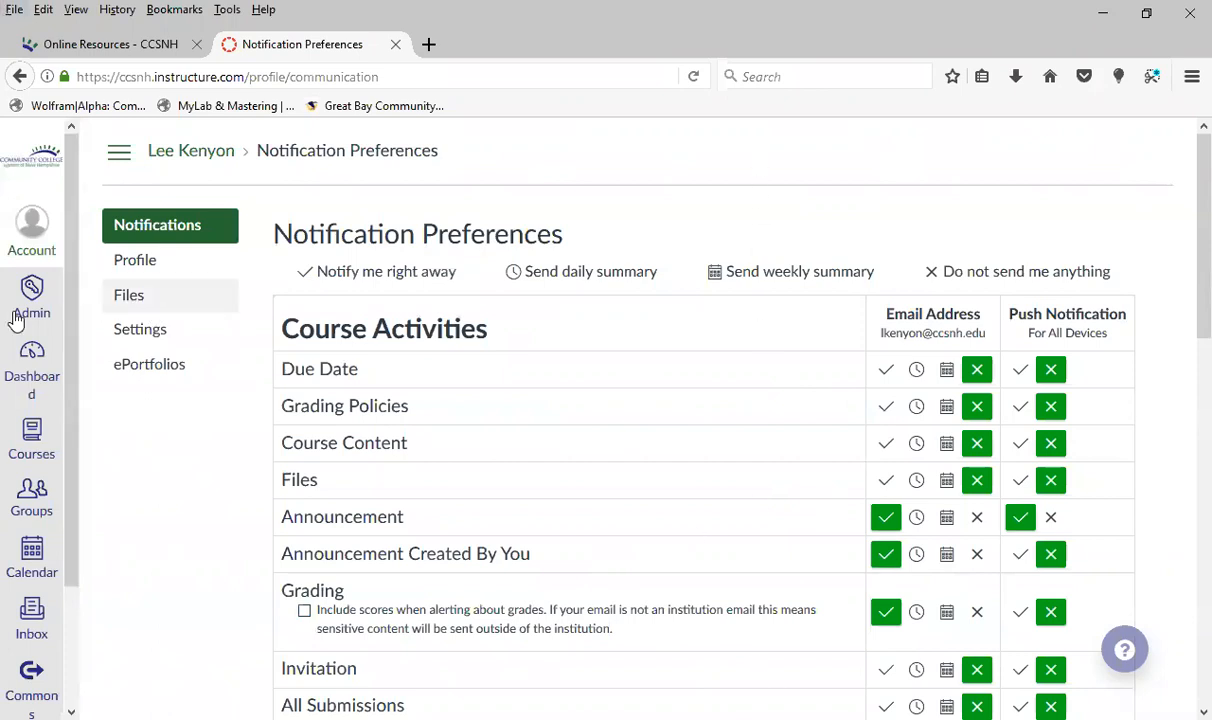
# Go back to the Dashboard and look over the Canvas course card and its neighbours
pyautogui.click(37, 372)
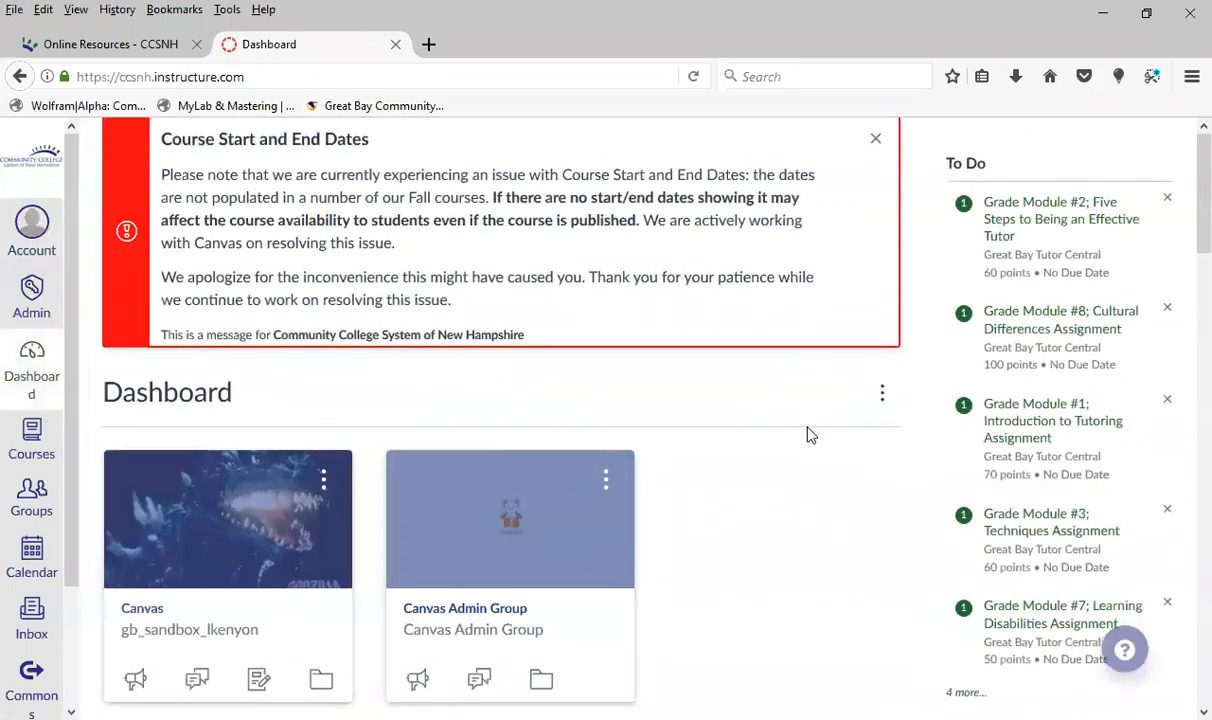
pyautogui.scroll(-2, 806, 433)
pyautogui.scroll(1, 806, 433)
pyautogui.scroll(1, 810, 435)
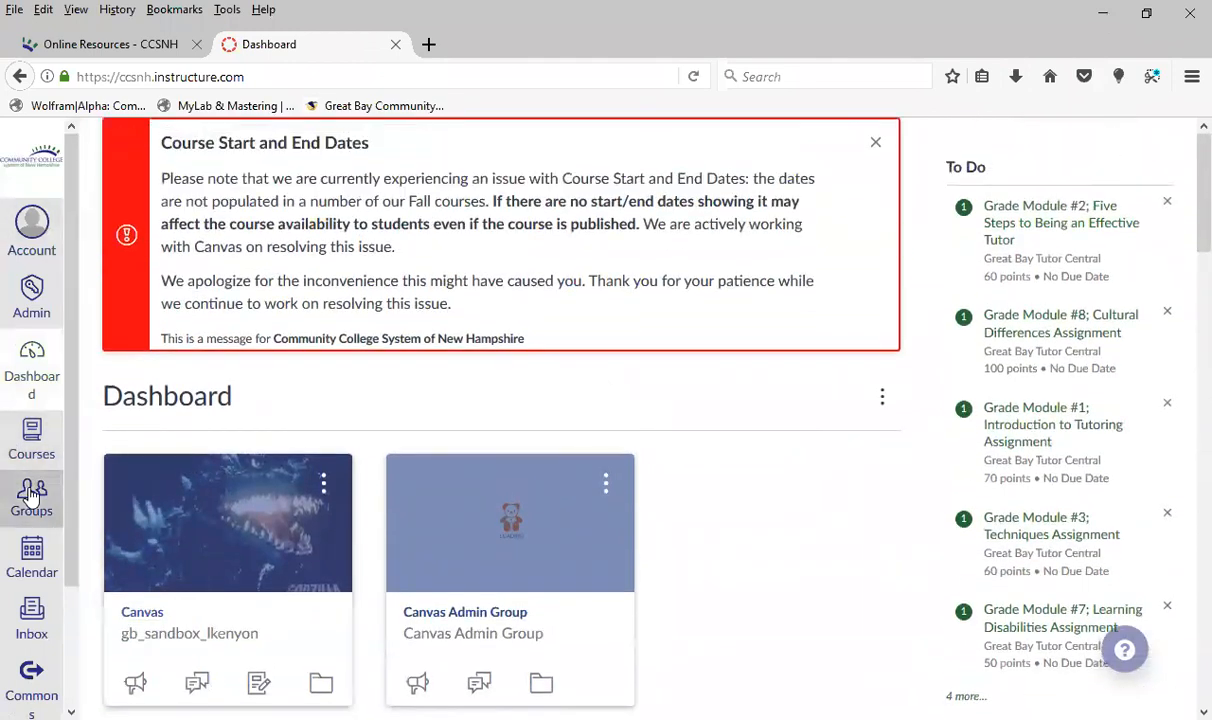
pyautogui.scroll(-1, 200, 615)
pyautogui.scroll(-2, 218, 617)
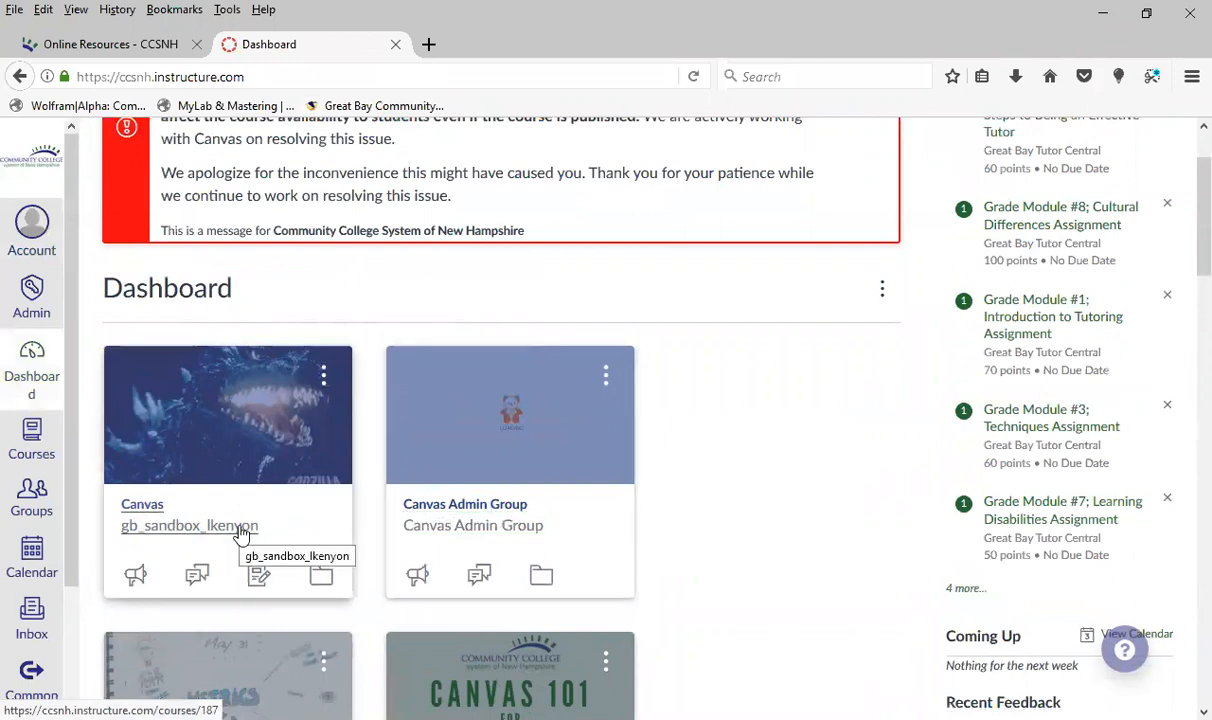
# Give the Canvas course card the nickname Canvas Training and the orange colour #F0592B
pyautogui.click(324, 380)
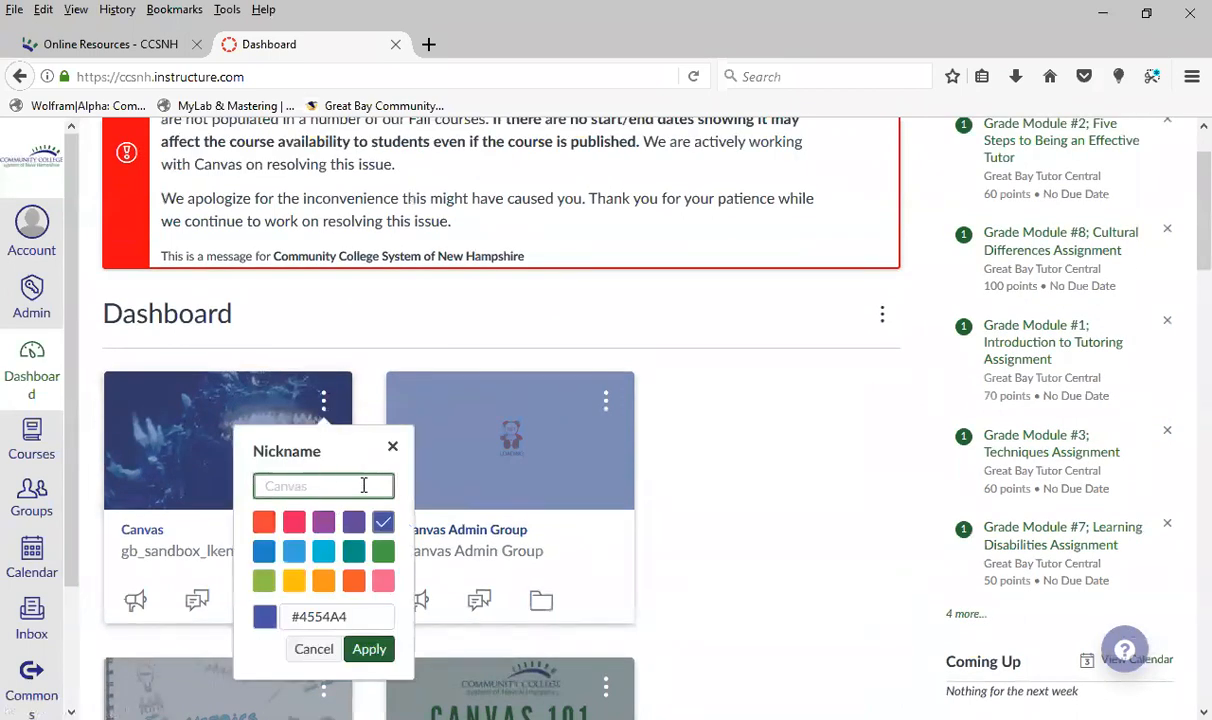
pyautogui.write('Canvas Training')
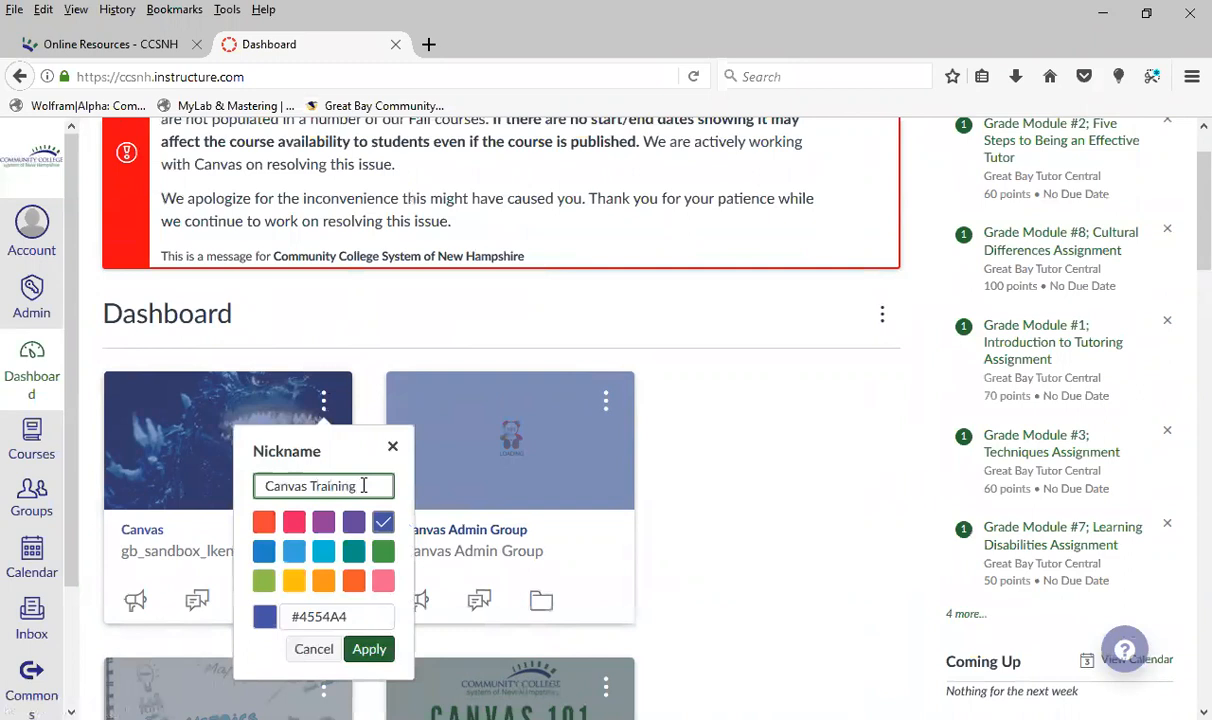
pyautogui.click(354, 580)
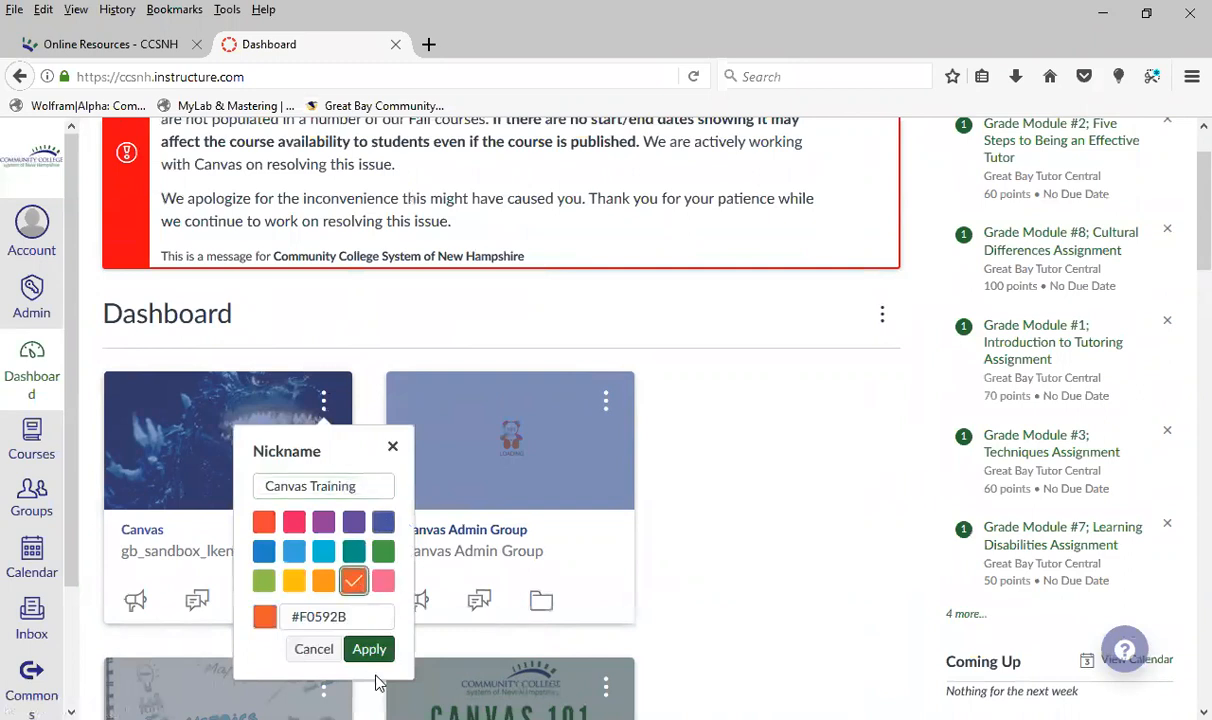
pyautogui.click(368, 649)
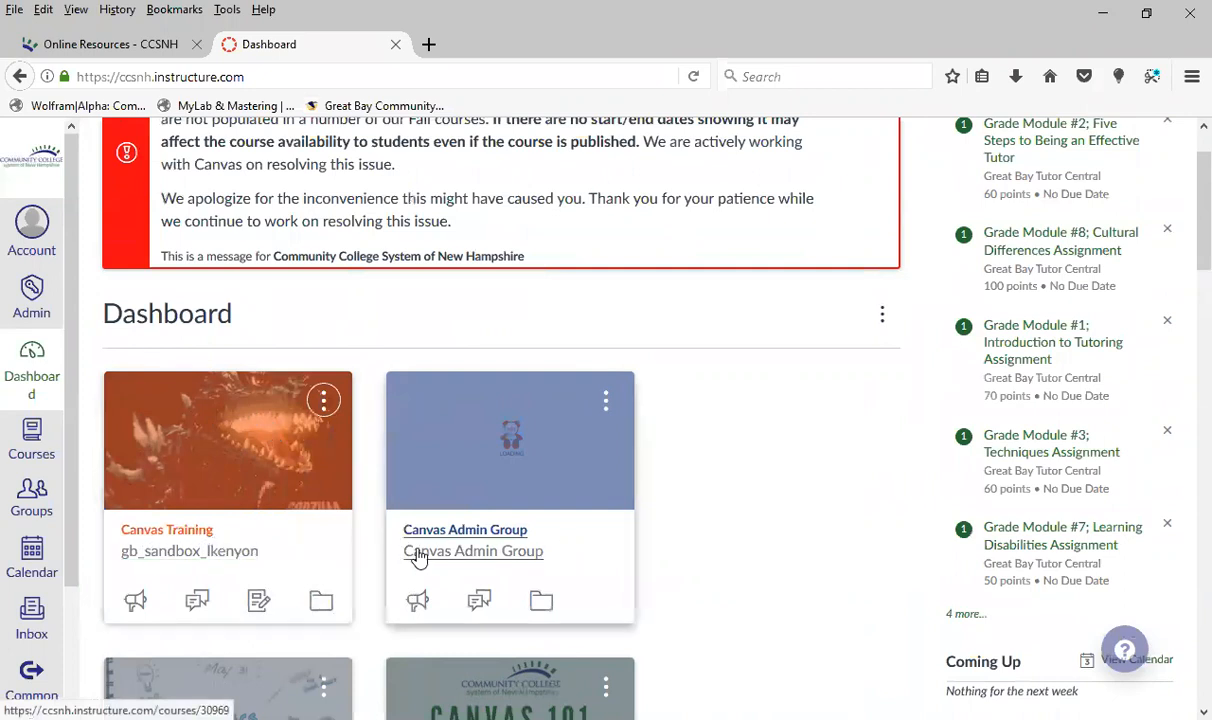
# Look over the Dashboard cards, open the Canvas Training course and review its course navigation links
pyautogui.scroll(-4, 423, 560)
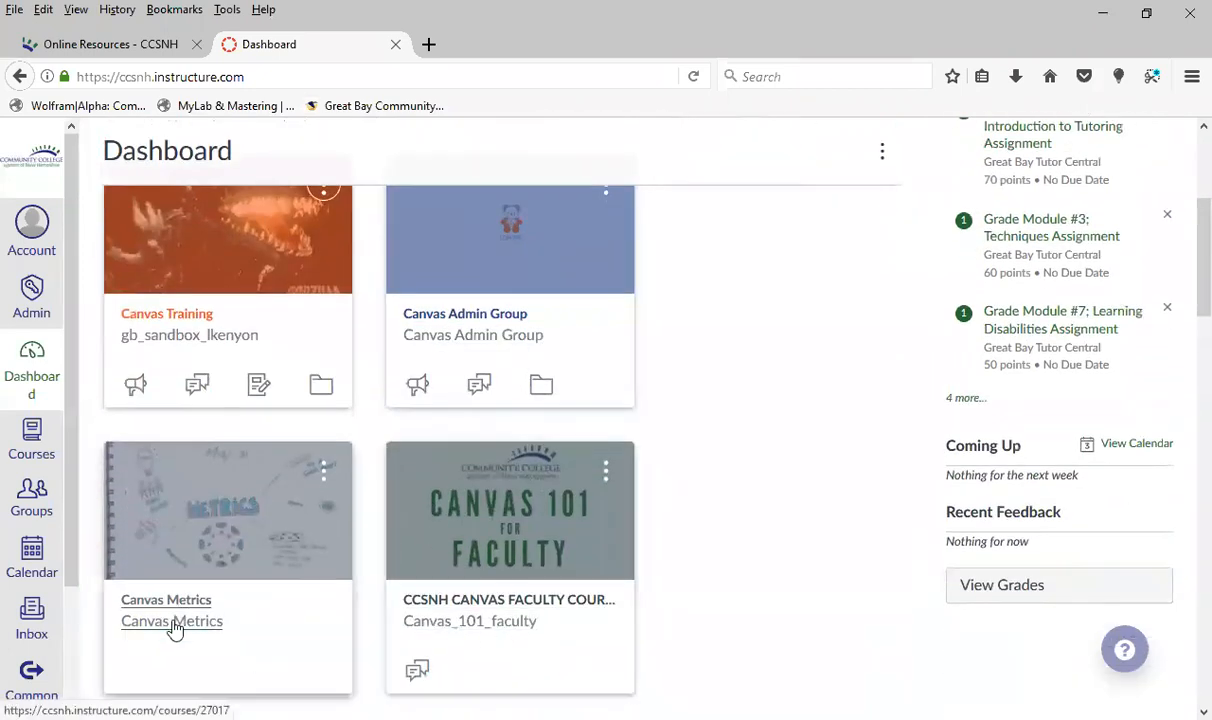
pyautogui.scroll(2, 388, 503)
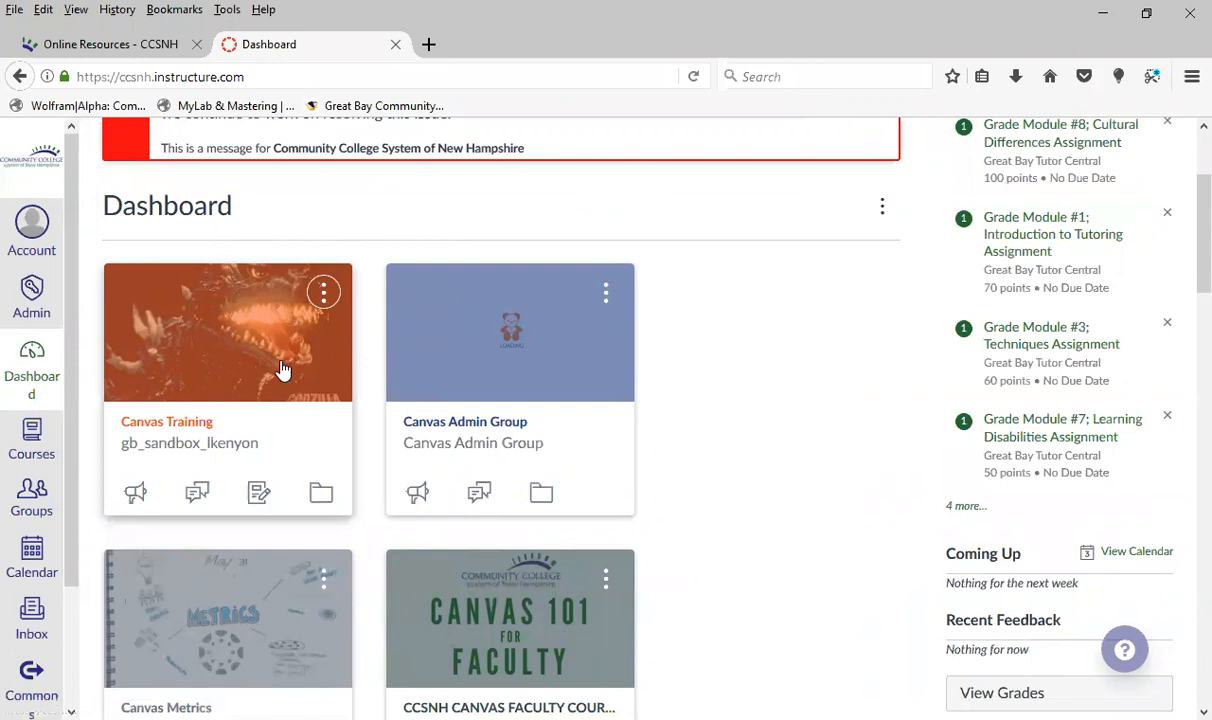
pyautogui.click(172, 427)
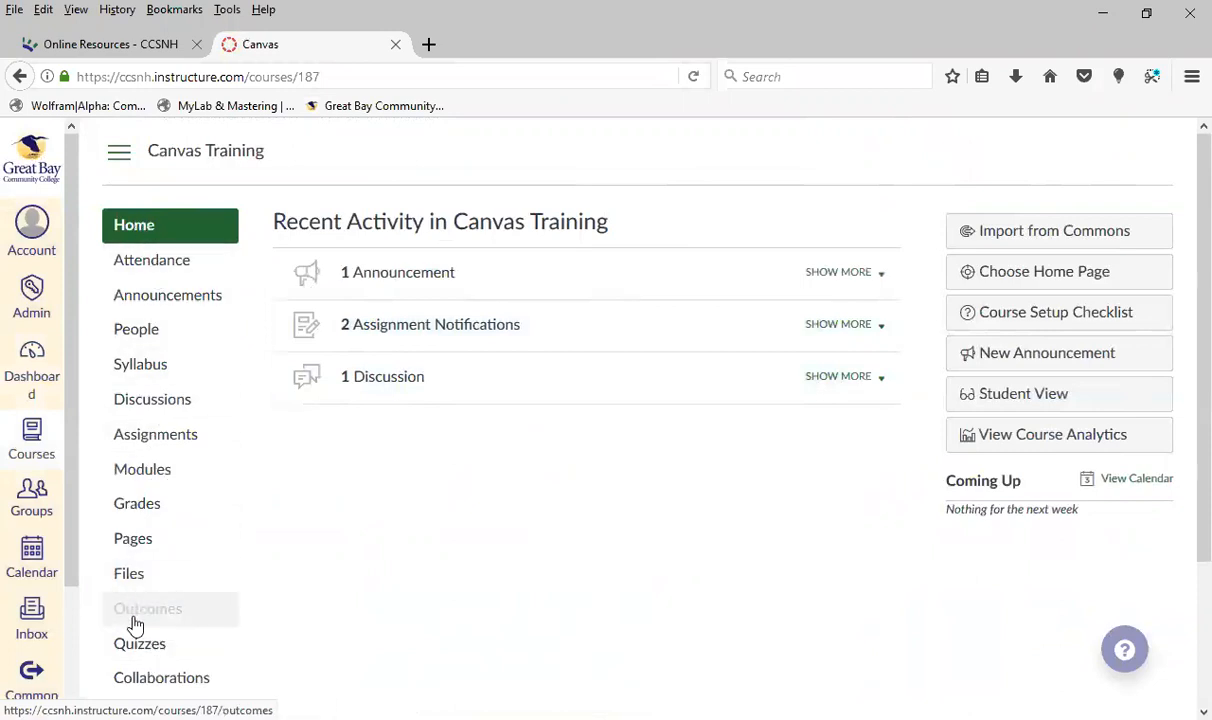
pyautogui.scroll(-3, 153, 506)
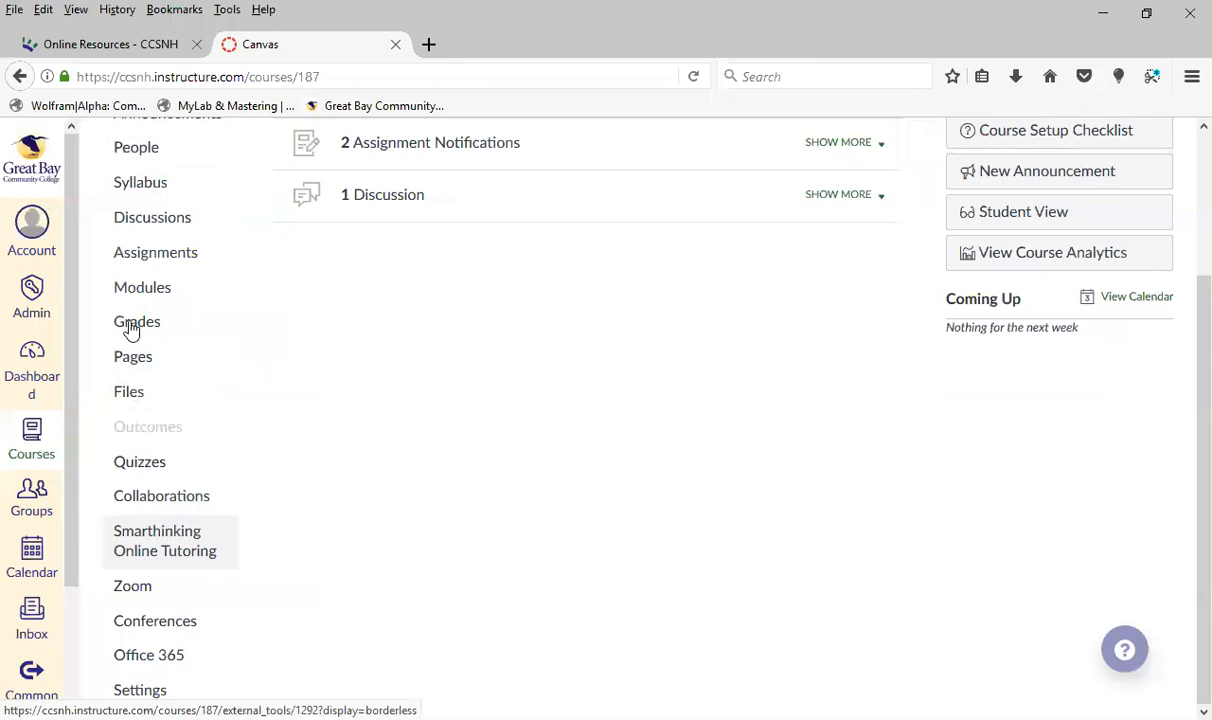
pyautogui.scroll(3, 147, 522)
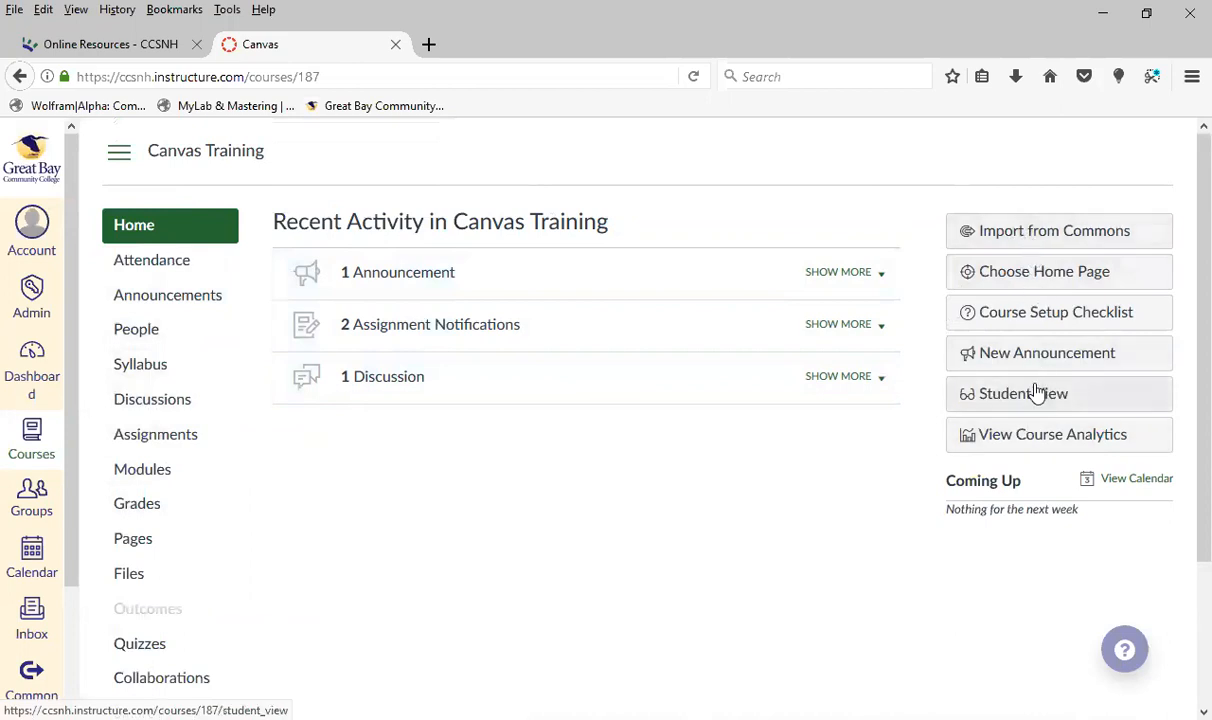
# Open the course Grades and clear the first student's Roll Call Attendance score
pyautogui.click(145, 510)
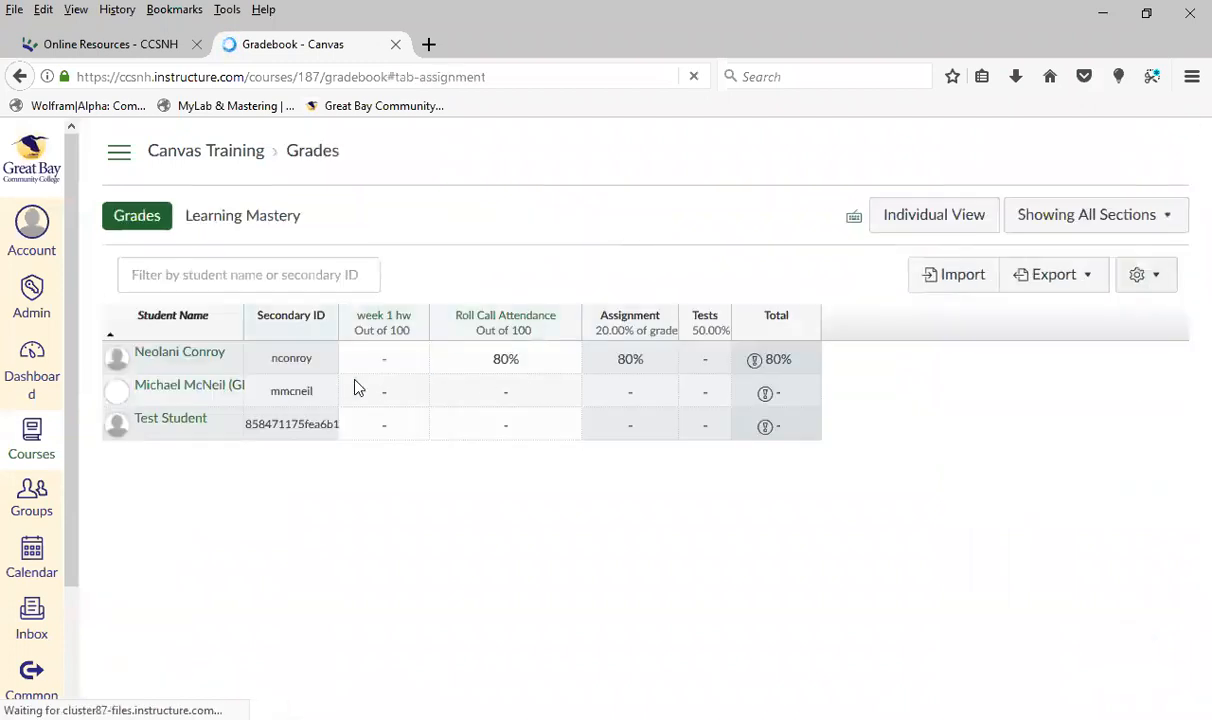
pyautogui.click(510, 362)
pyautogui.press('BackSpace')
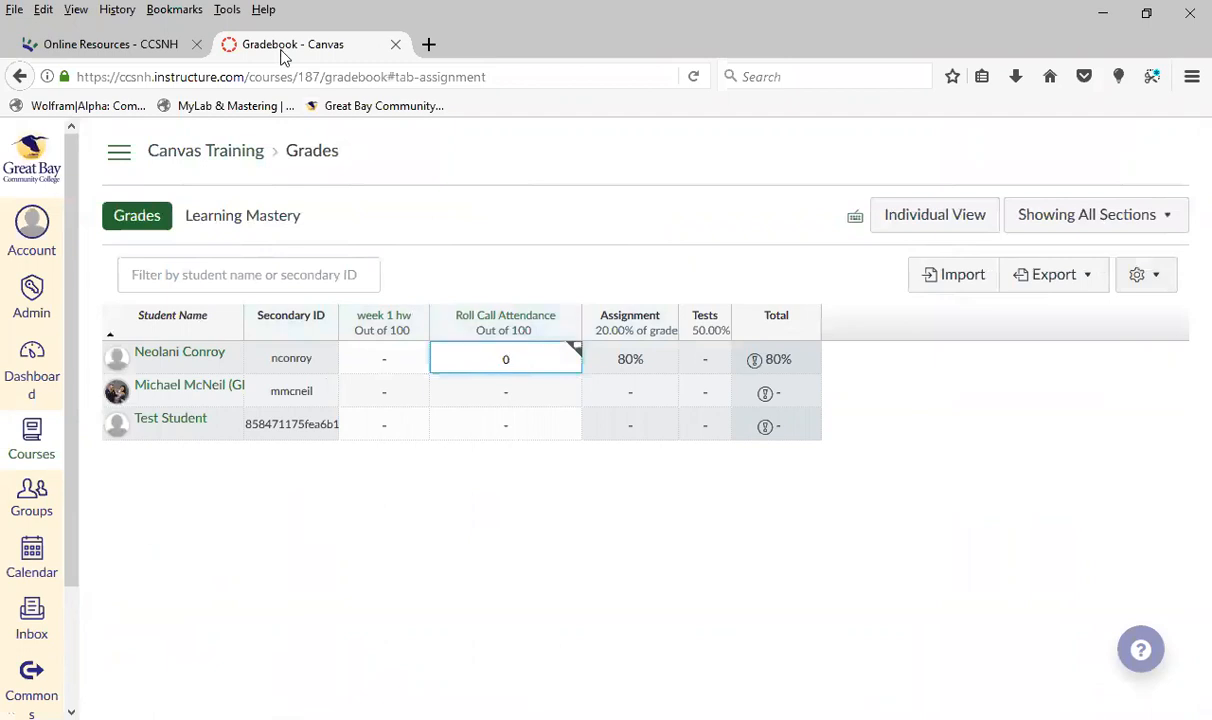
pyautogui.press('BackSpace')
pyautogui.press('Return')
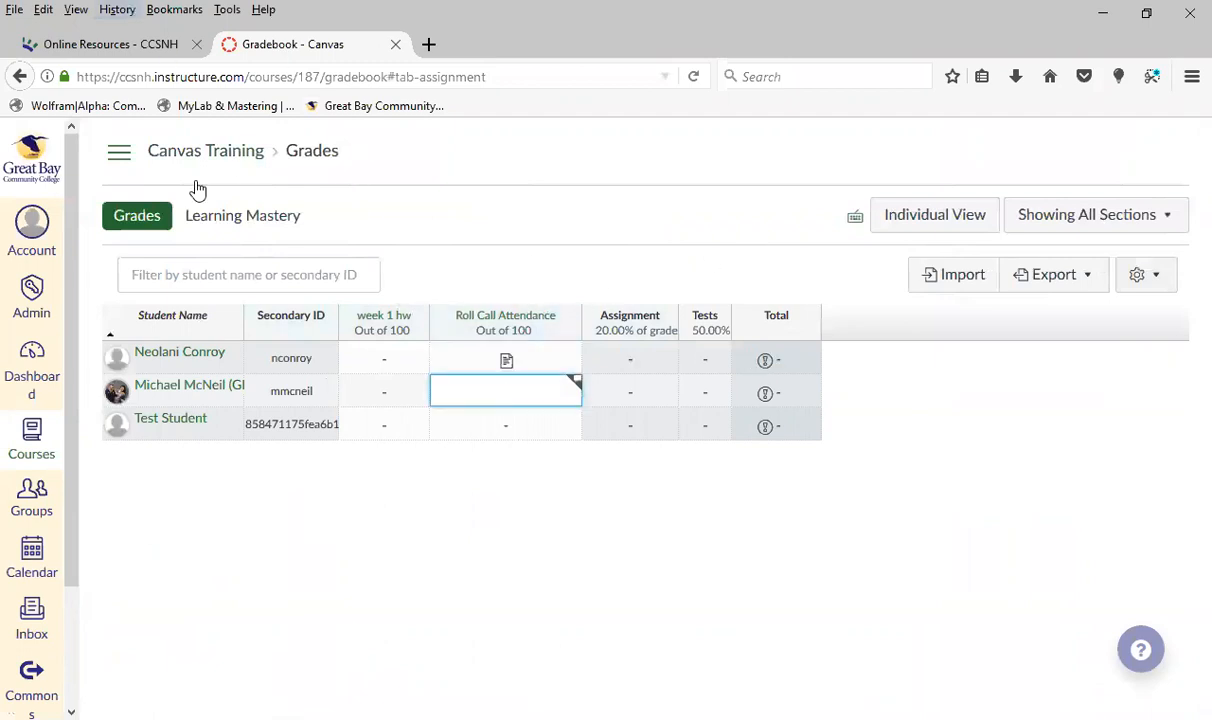
# Go back to the course home page, unpublish the course and publish it again
pyautogui.click(113, 160)
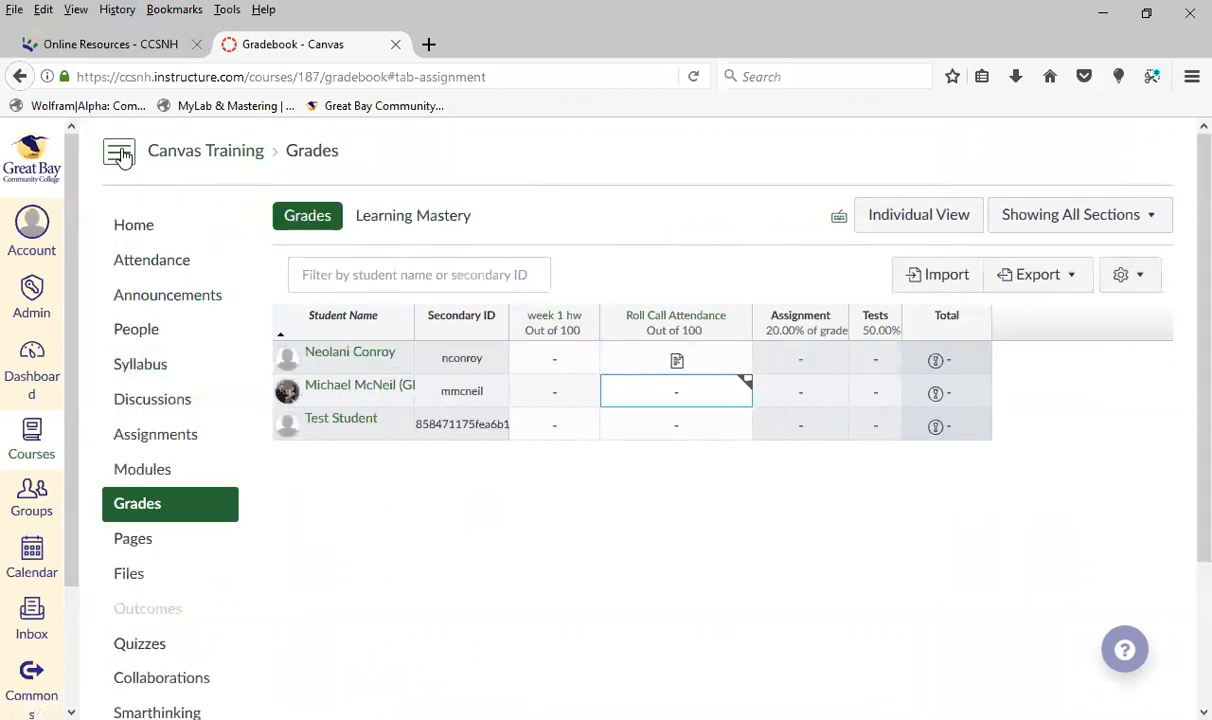
pyautogui.click(148, 238)
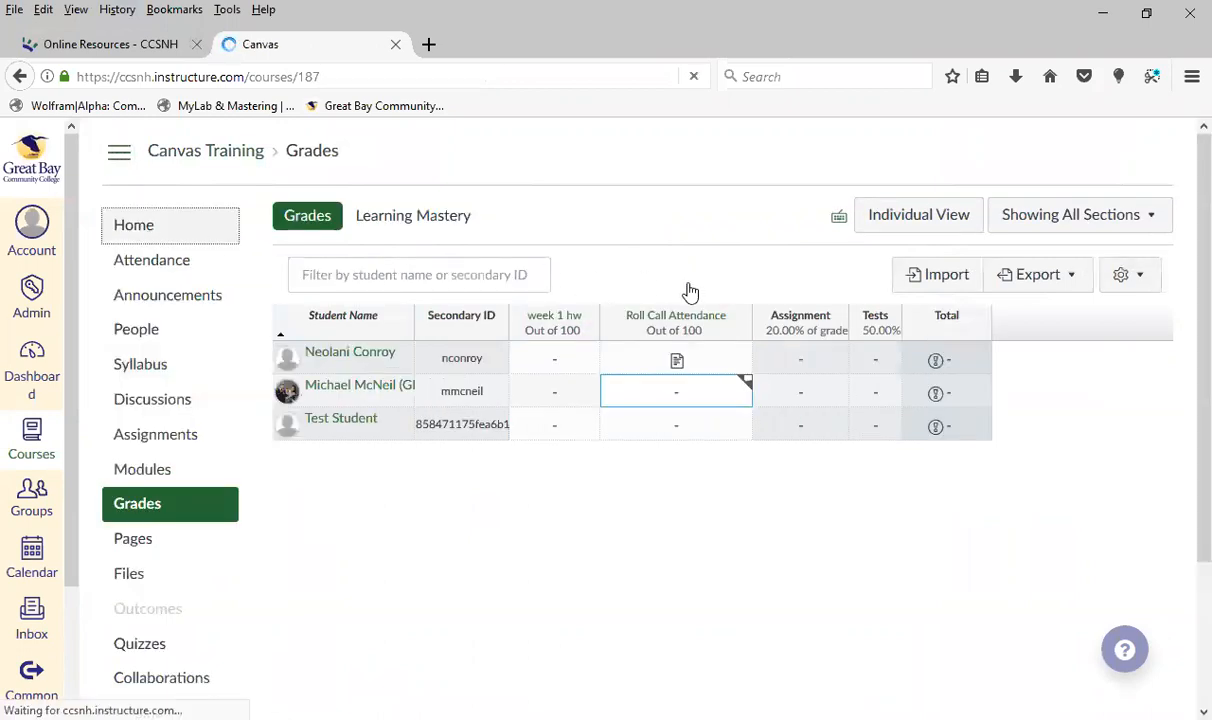
pyautogui.click(1010, 265)
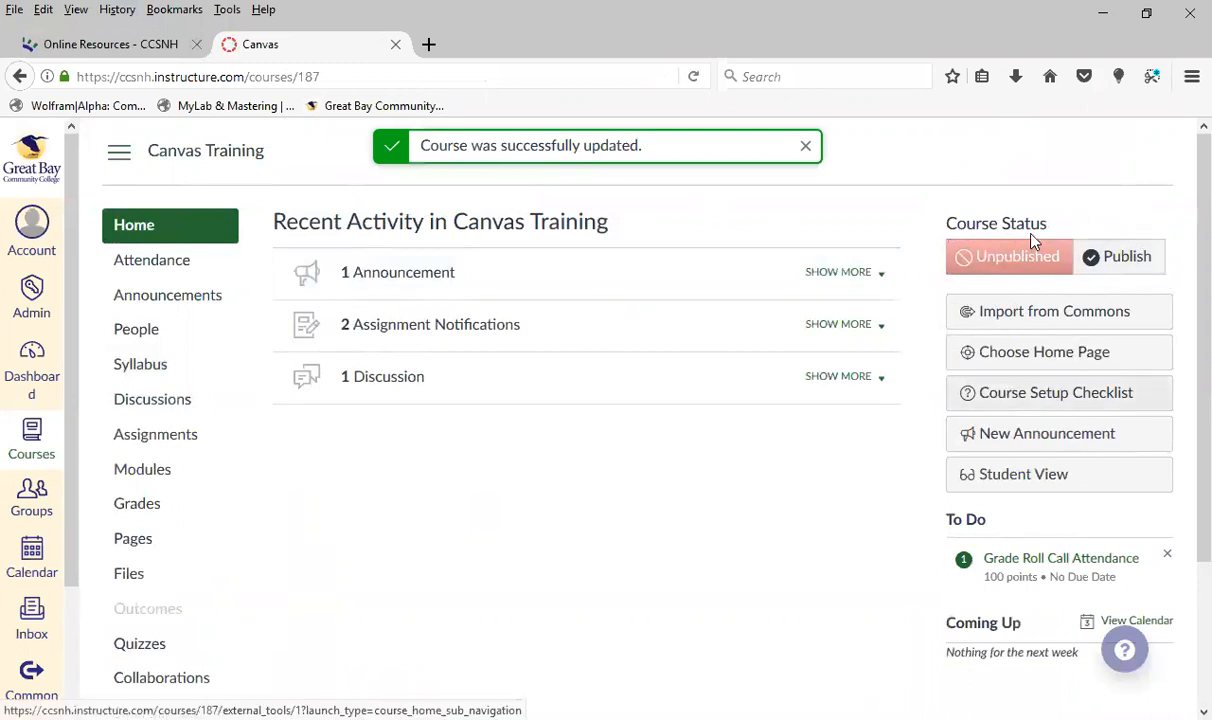
pyautogui.scroll(-3, 937, 358)
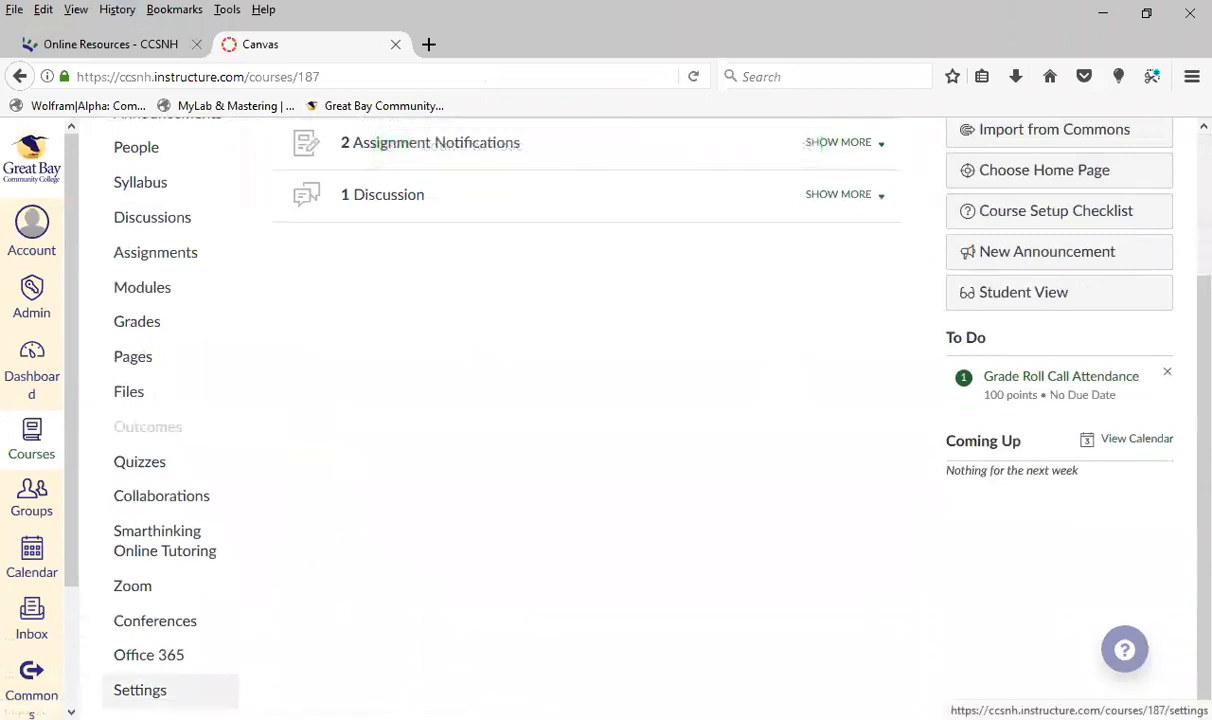
pyautogui.scroll(3, 757, 522)
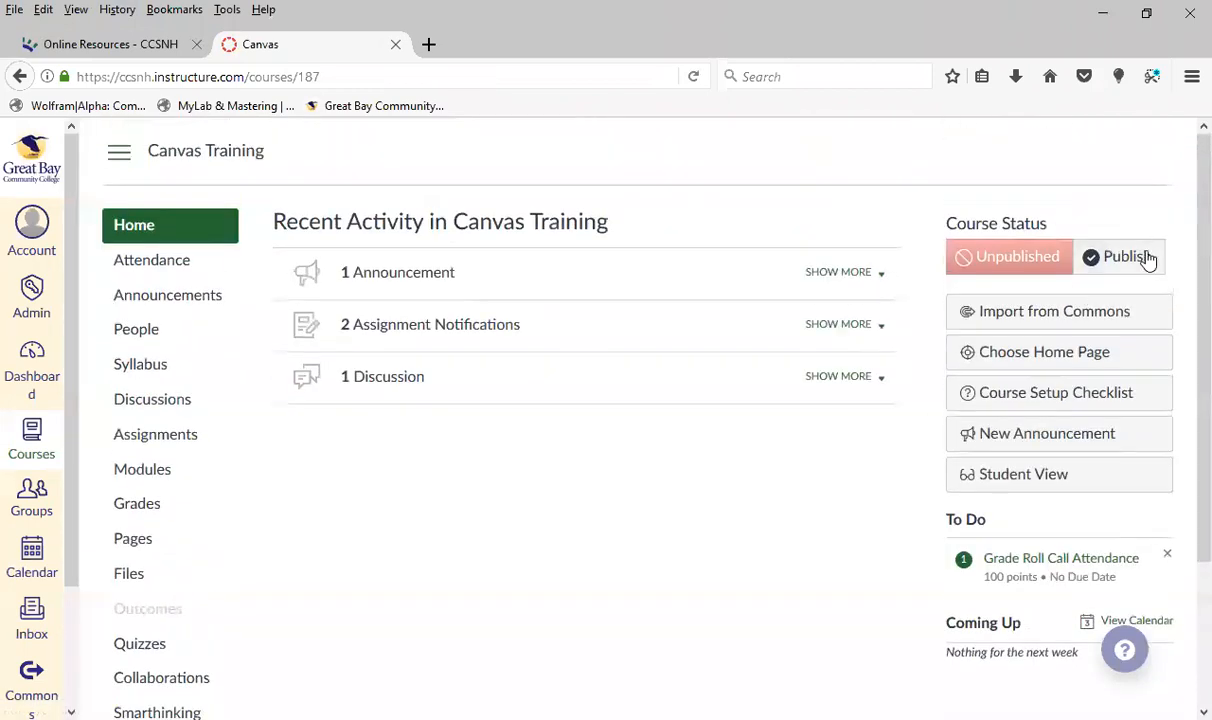
pyautogui.click(1127, 260)
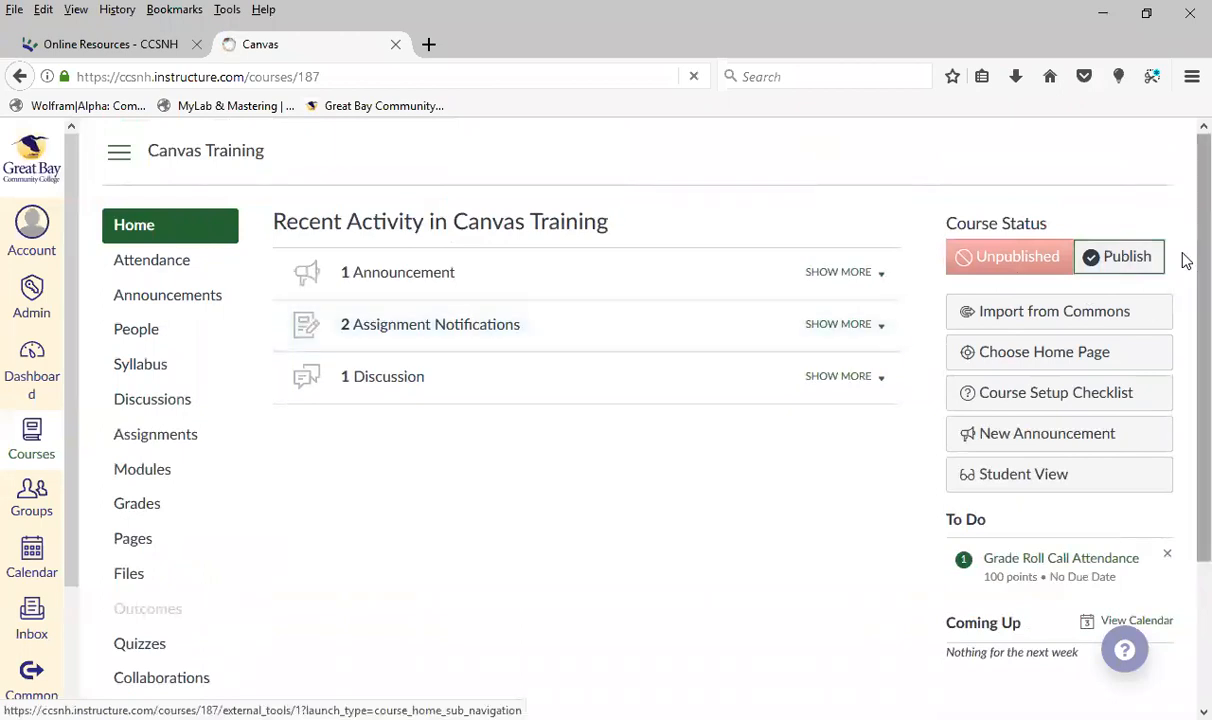
# Open the course Settings and review the Course Details, including the start and end dates
pyautogui.scroll(-2, 311, 533)
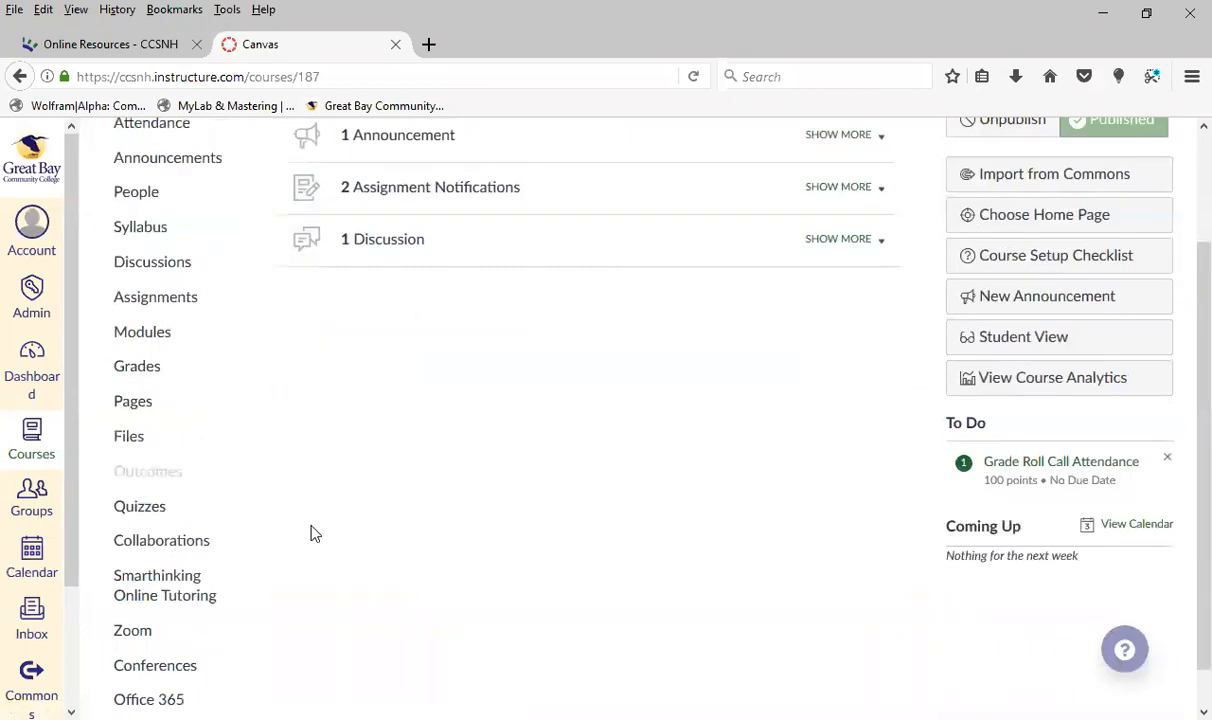
pyautogui.click(140, 690)
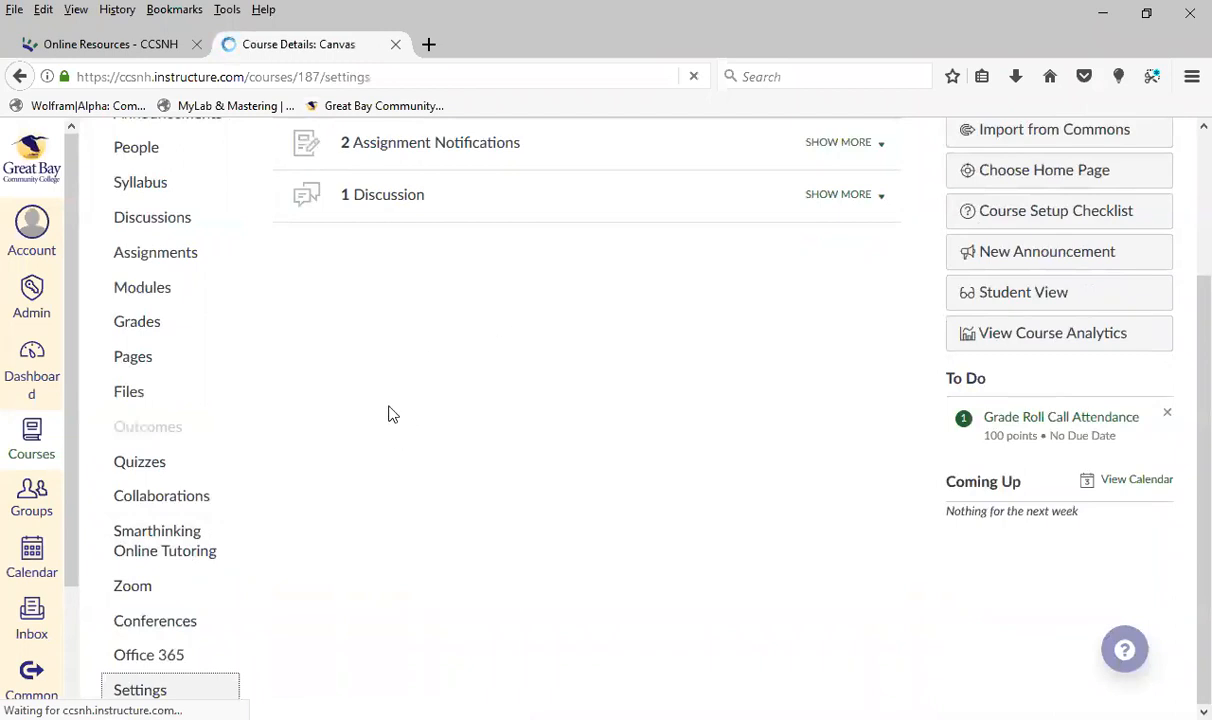
pyautogui.scroll(-4, 505, 466)
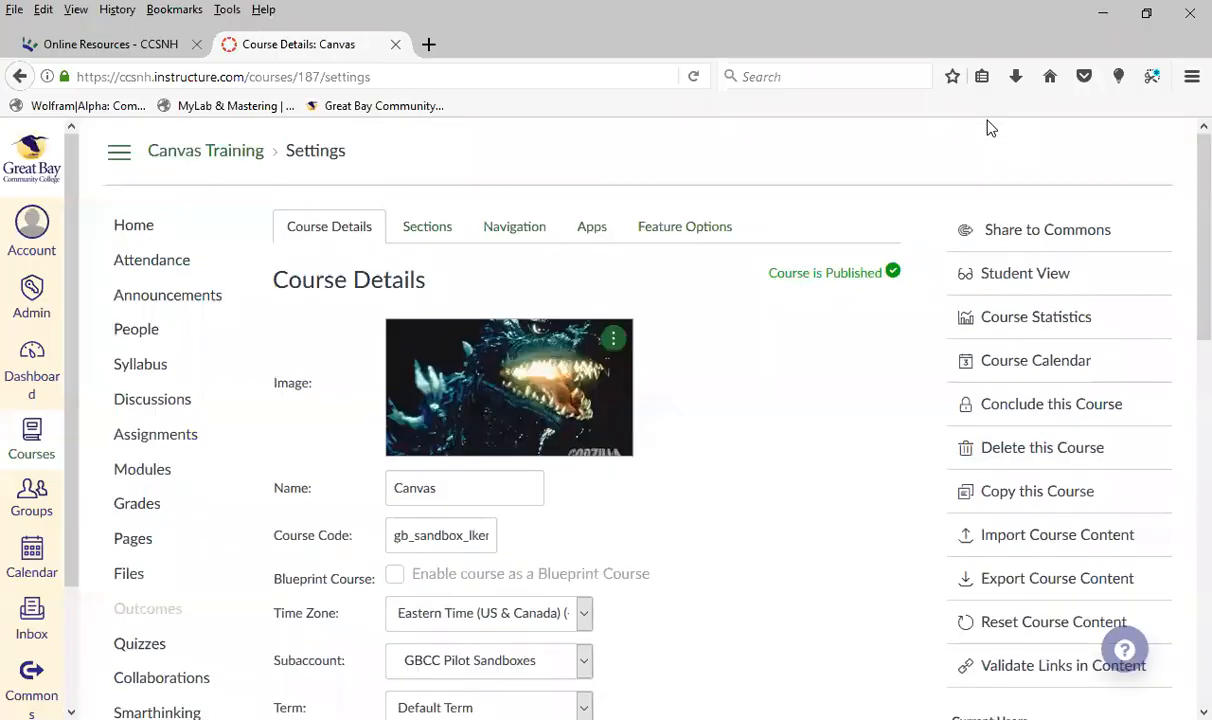
pyautogui.scroll(-5, 500, 456)
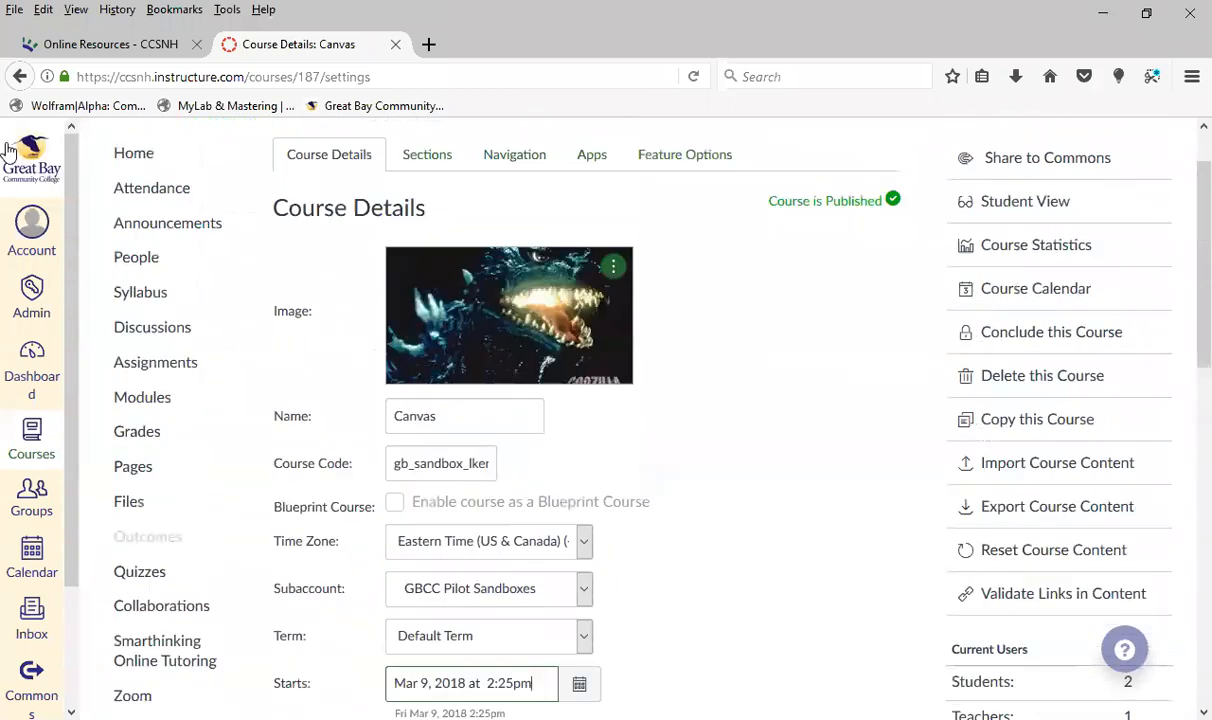
pyautogui.scroll(1, 8, 150)
# Return from Settings to the course Home and switch the course status to unpublished and back to published
pyautogui.click(140, 228)
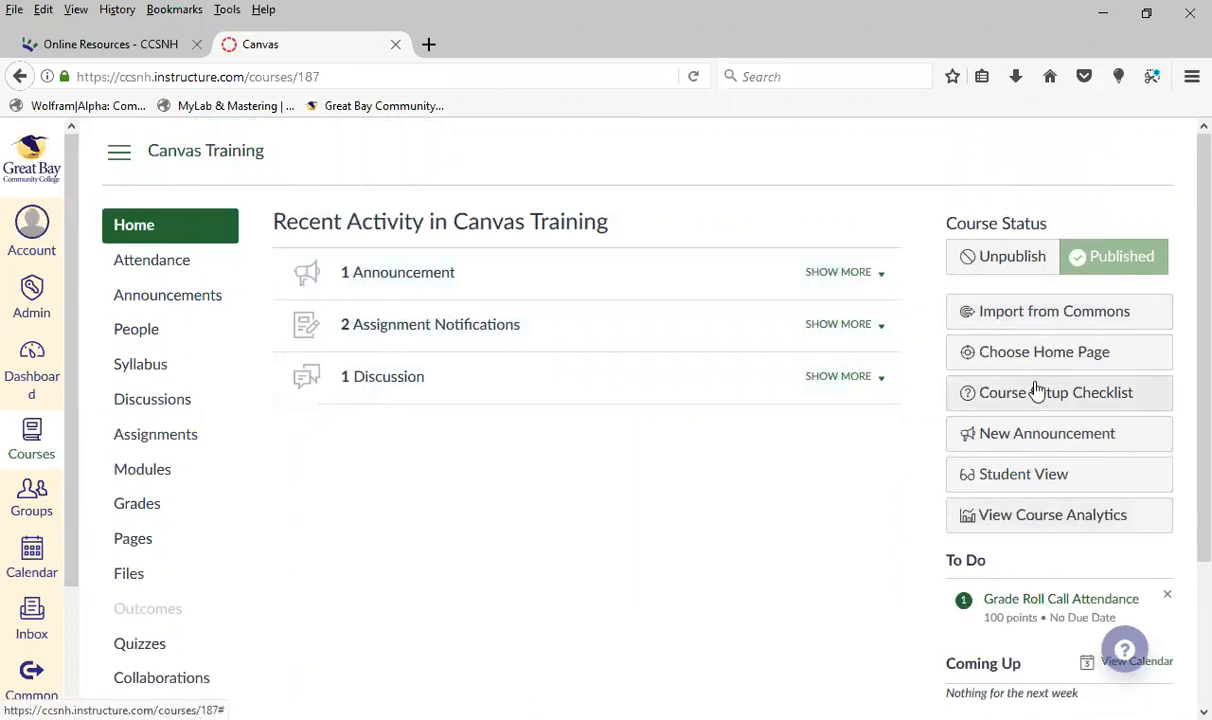
pyautogui.click(1001, 260)
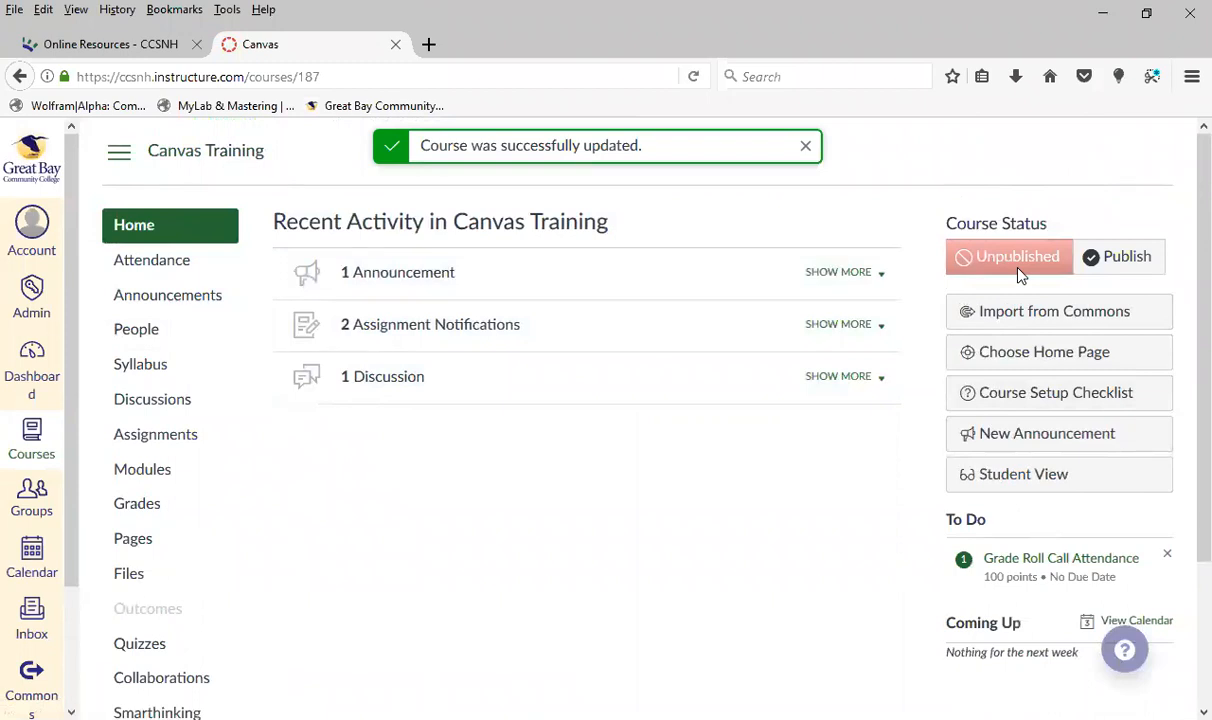
pyautogui.click(1133, 268)
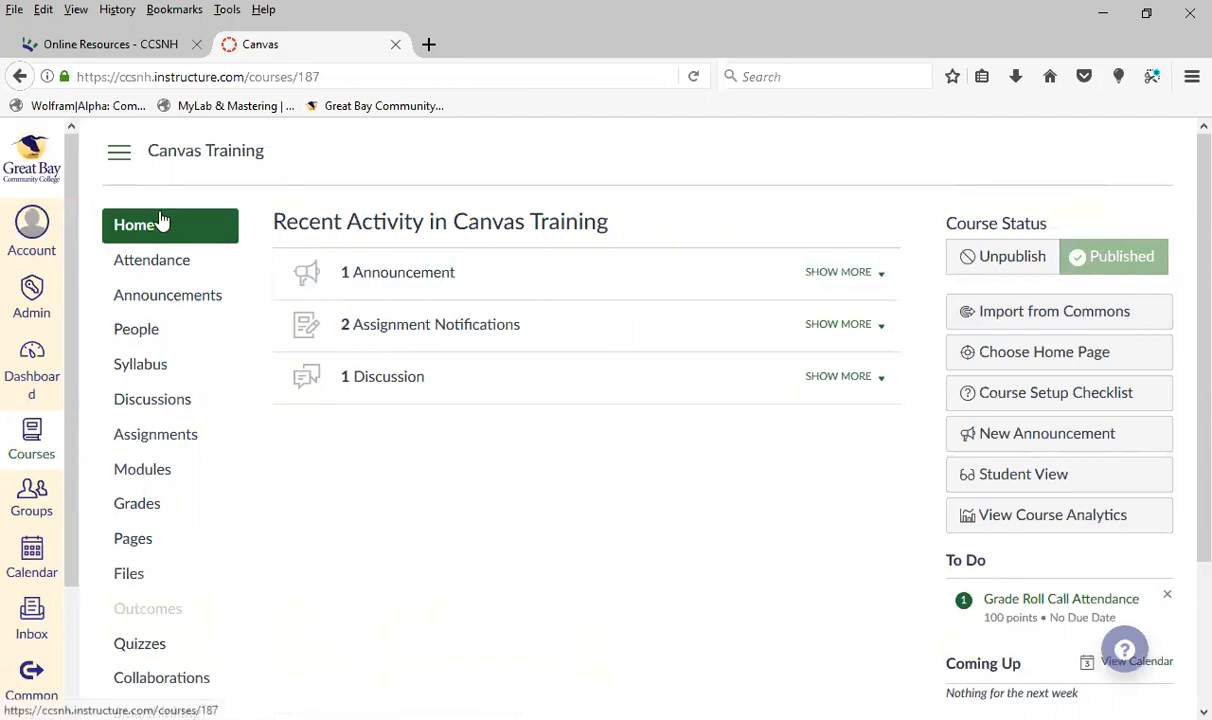
# Review the course home page choices and save Course Activity Stream as the home page
pyautogui.click(1012, 355)
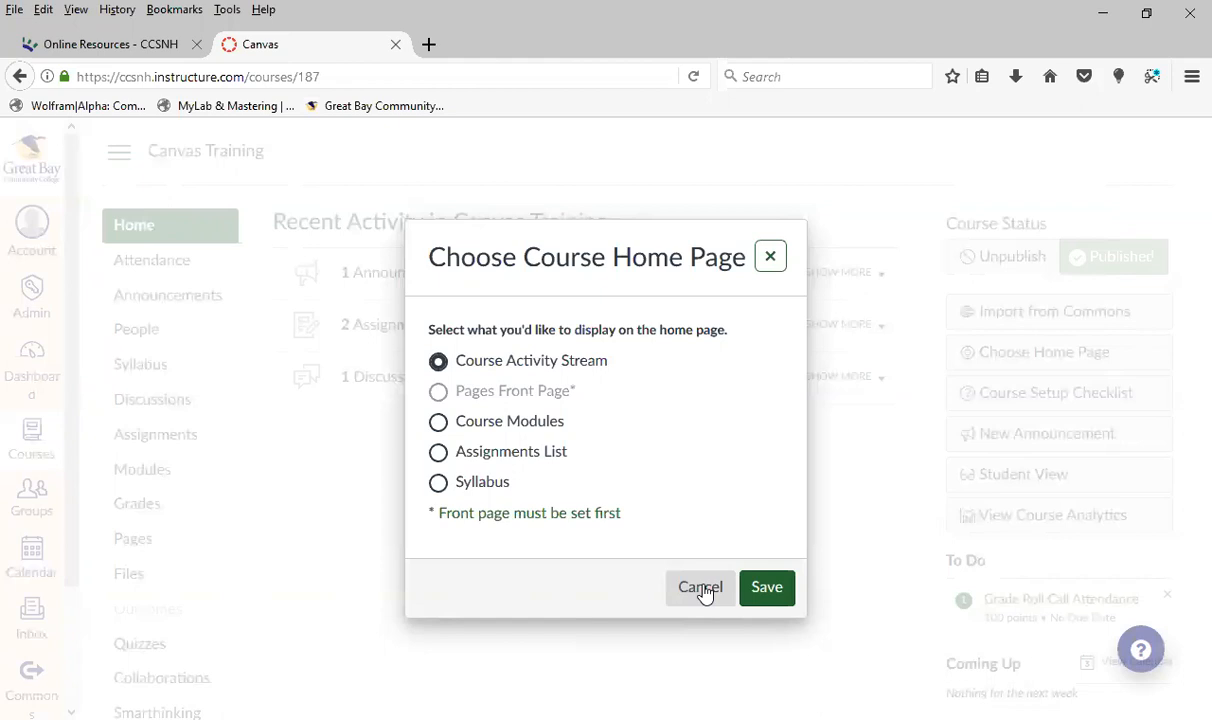
pyautogui.click(775, 597)
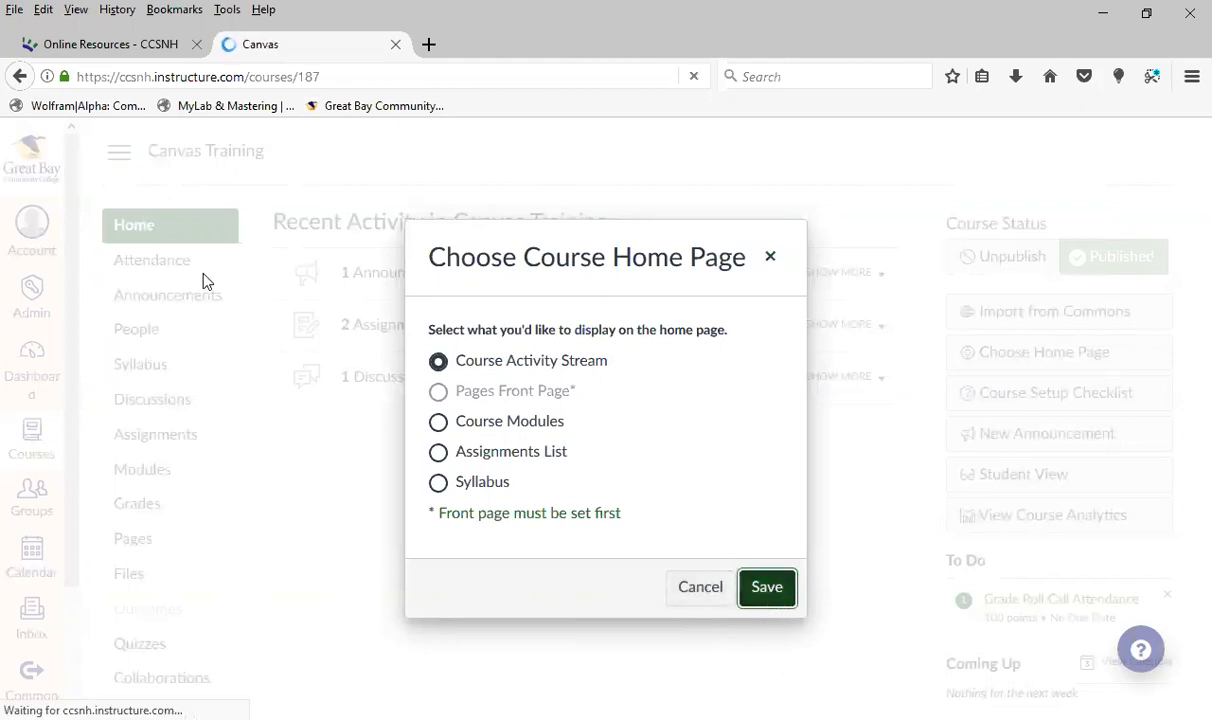
# Open the course's Announcements, start a new announcement and look over its title field and message editor
pyautogui.click(168, 297)
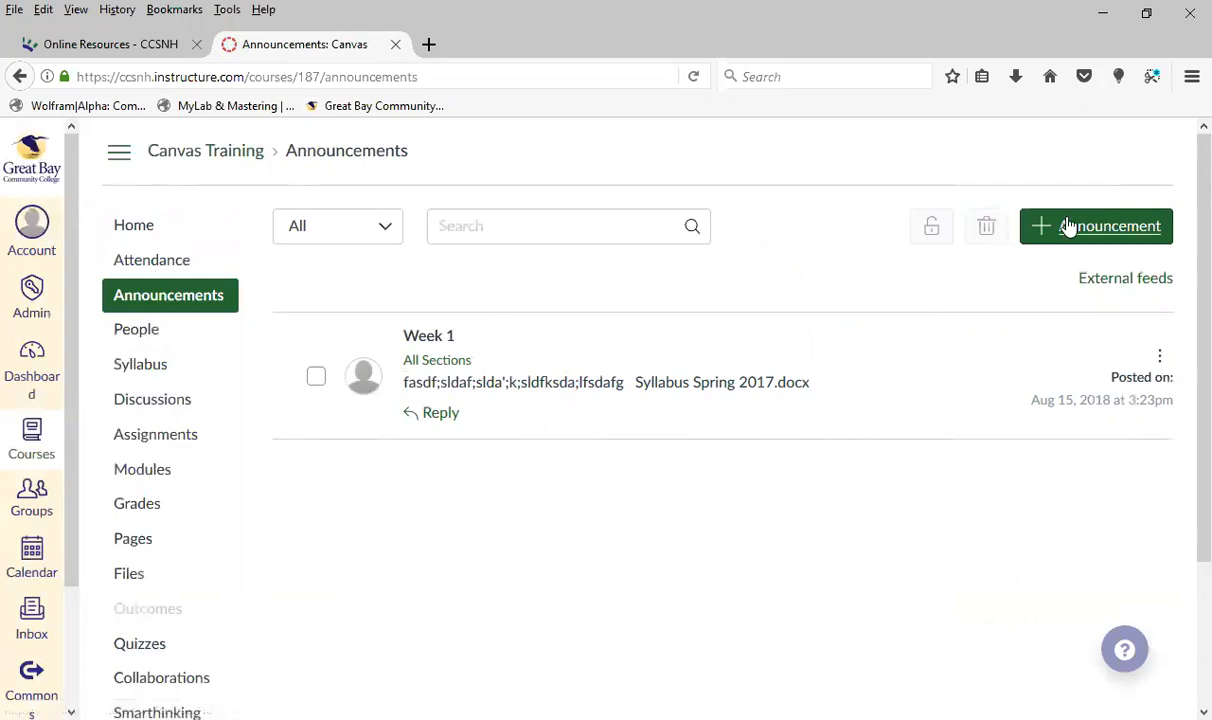
pyautogui.click(1115, 228)
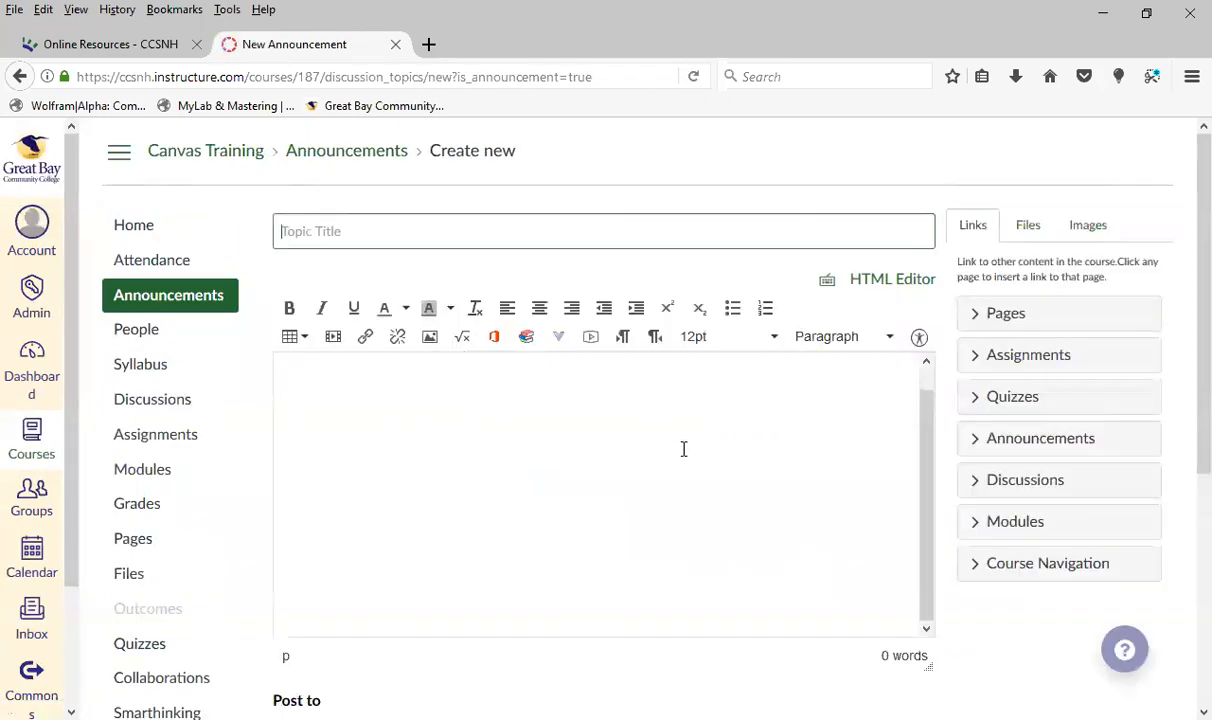
pyautogui.click(426, 236)
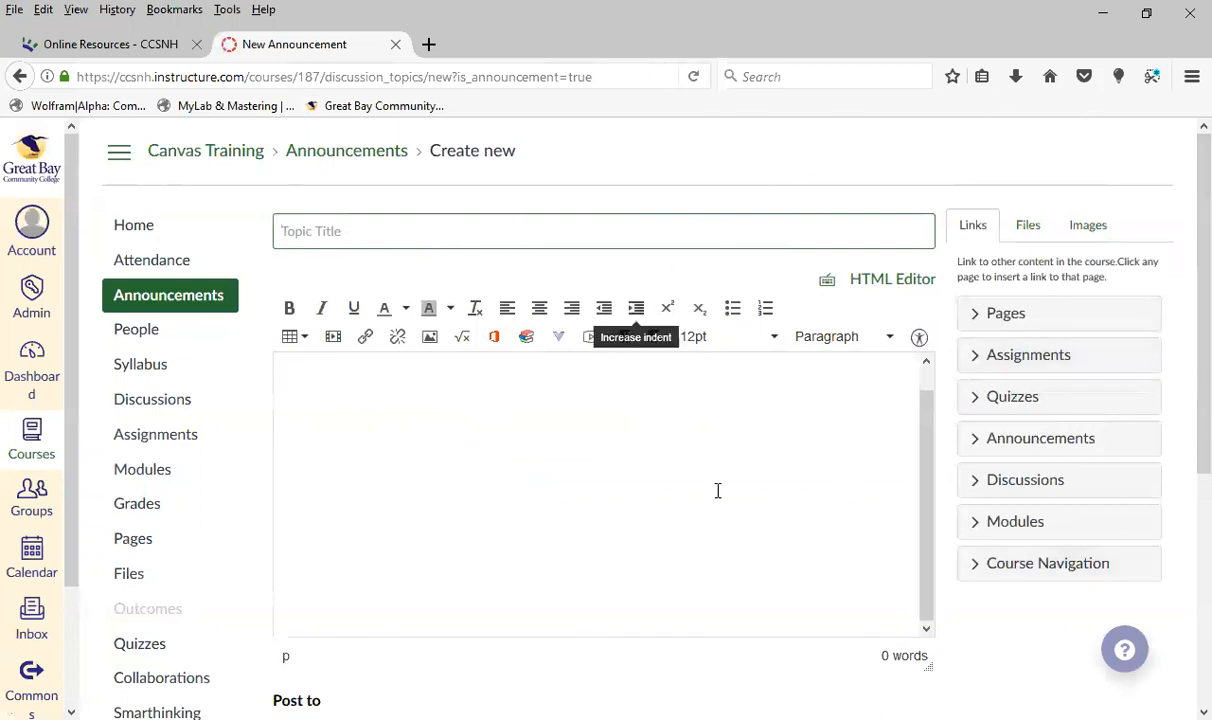
pyautogui.click(750, 460)
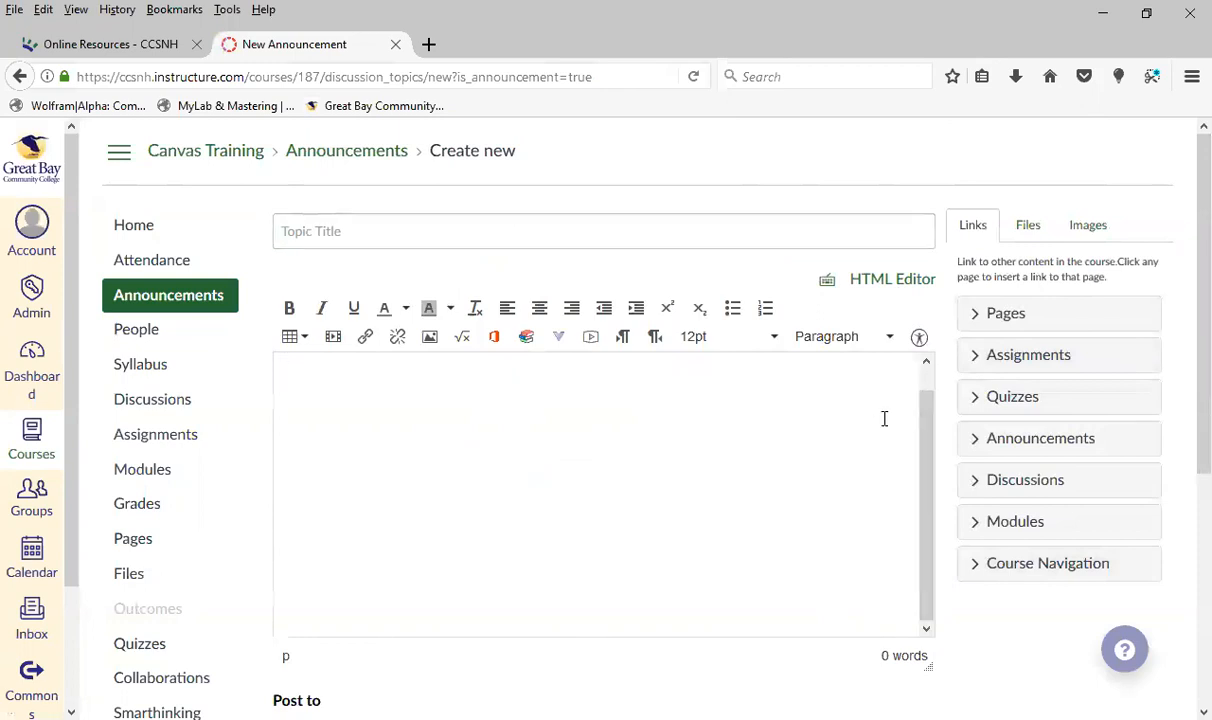
pyautogui.moveTo(928, 418); pyautogui.dragTo(935, 374)
# Switch the announcement body to the HTML Editor and back to the Rich Content Editor, and title the announcement Welcome
pyautogui.click(868, 282)
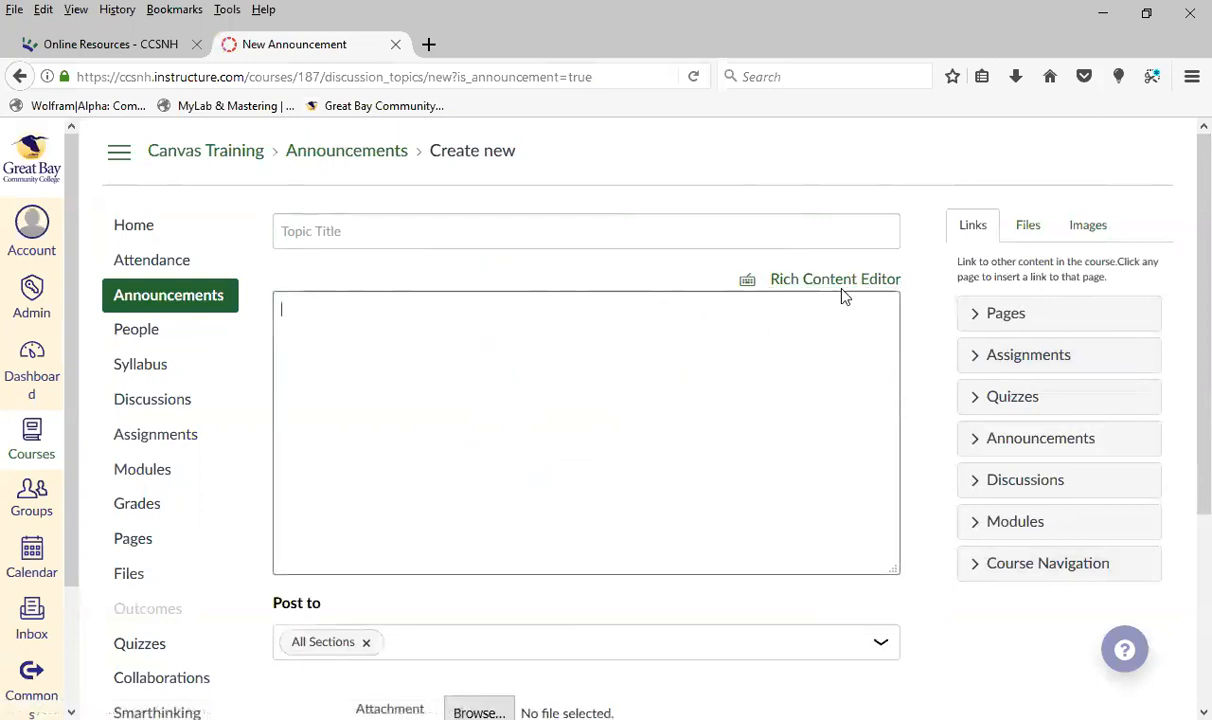
pyautogui.click(842, 289)
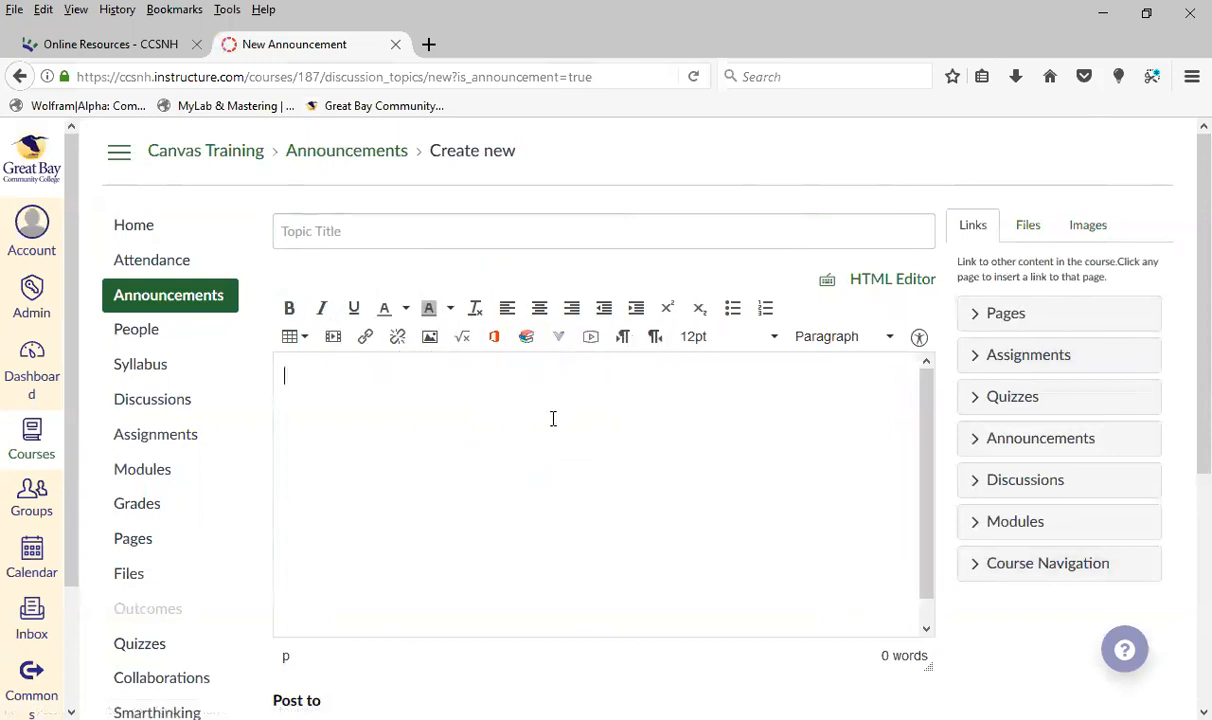
pyautogui.click(395, 229)
pyautogui.write('Welcome')
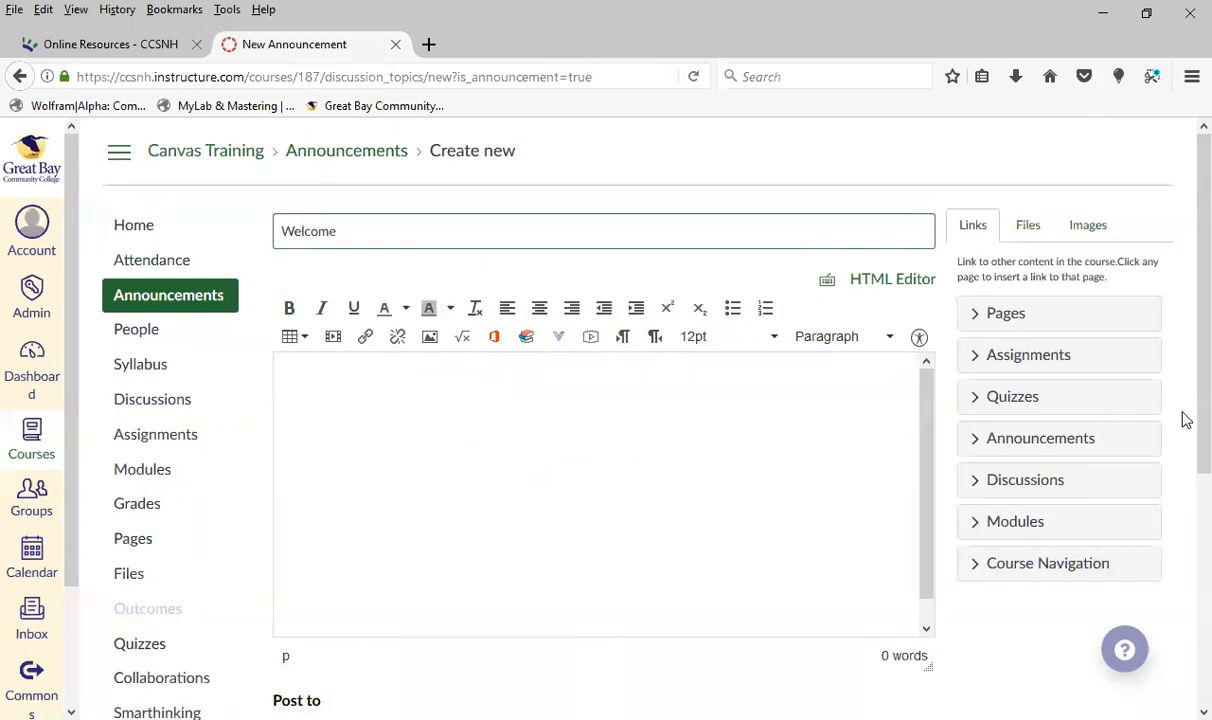
# Enter the body text "sdsda';sdf;vsdf'gfdgsfdgsdf" in the announcement and insert a link to the course file Syllabus Spring 2017.docx
pyautogui.click(644, 463)
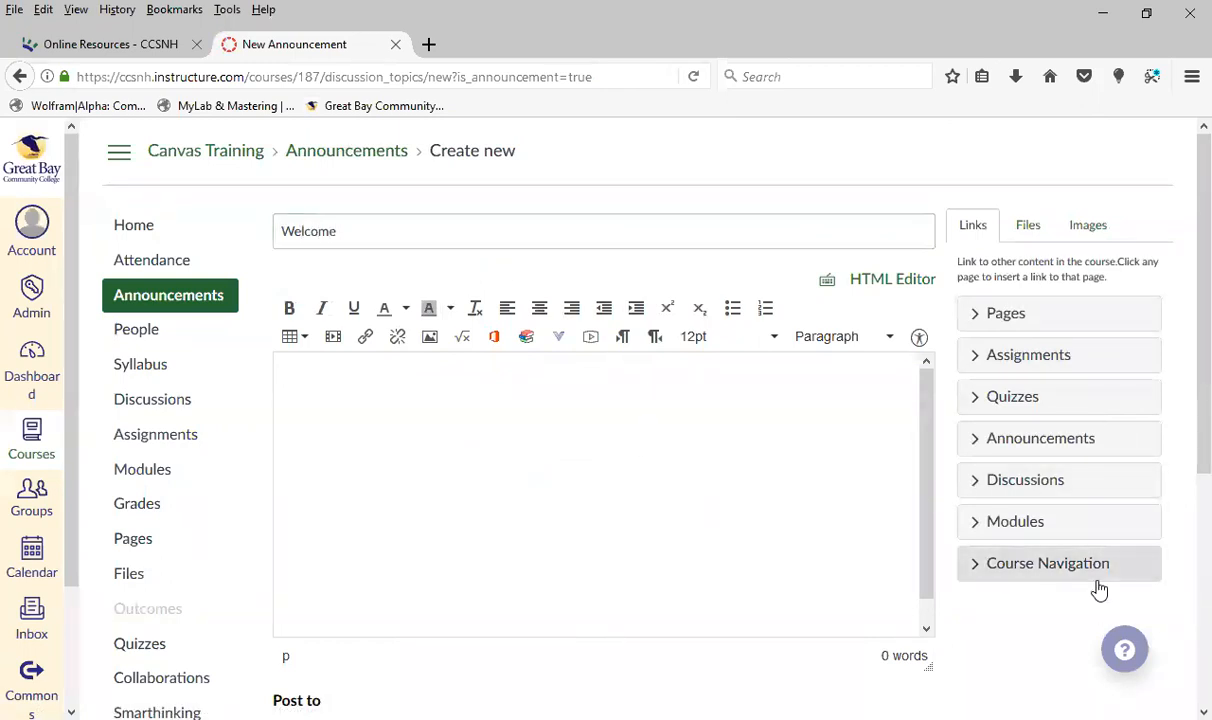
pyautogui.write("sdsda';sdf;vsdf'gfdgsfdgsdf")
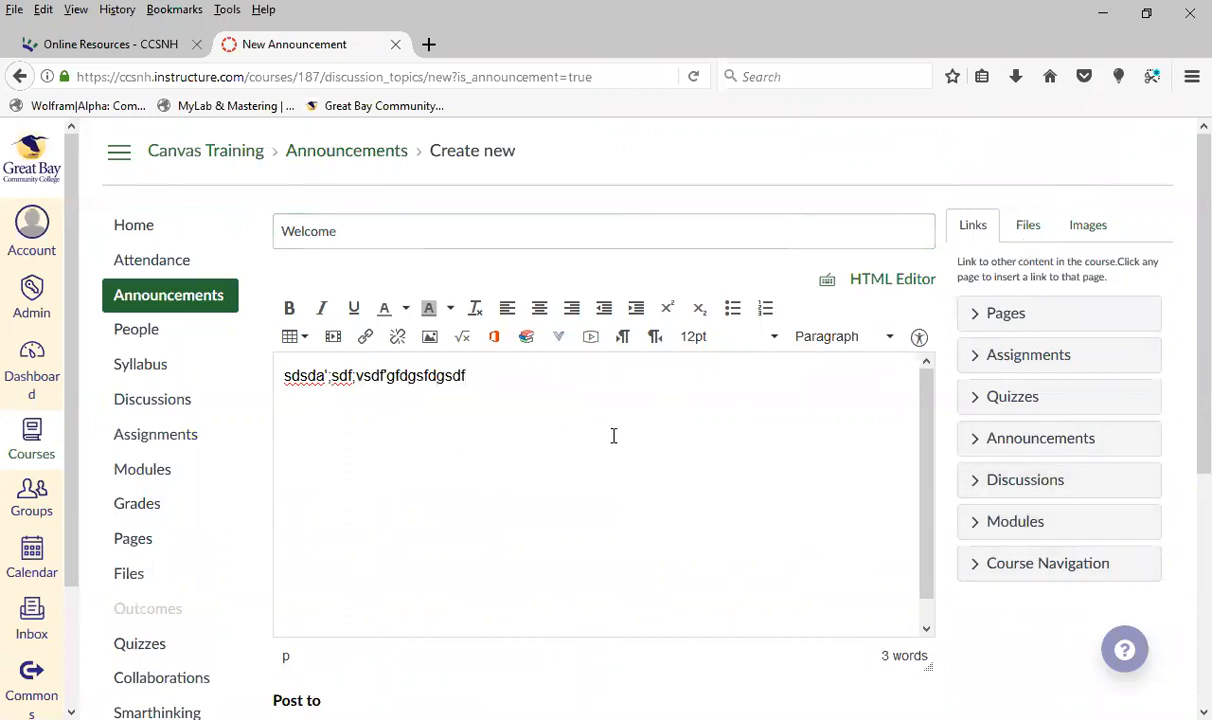
pyautogui.click(1036, 231)
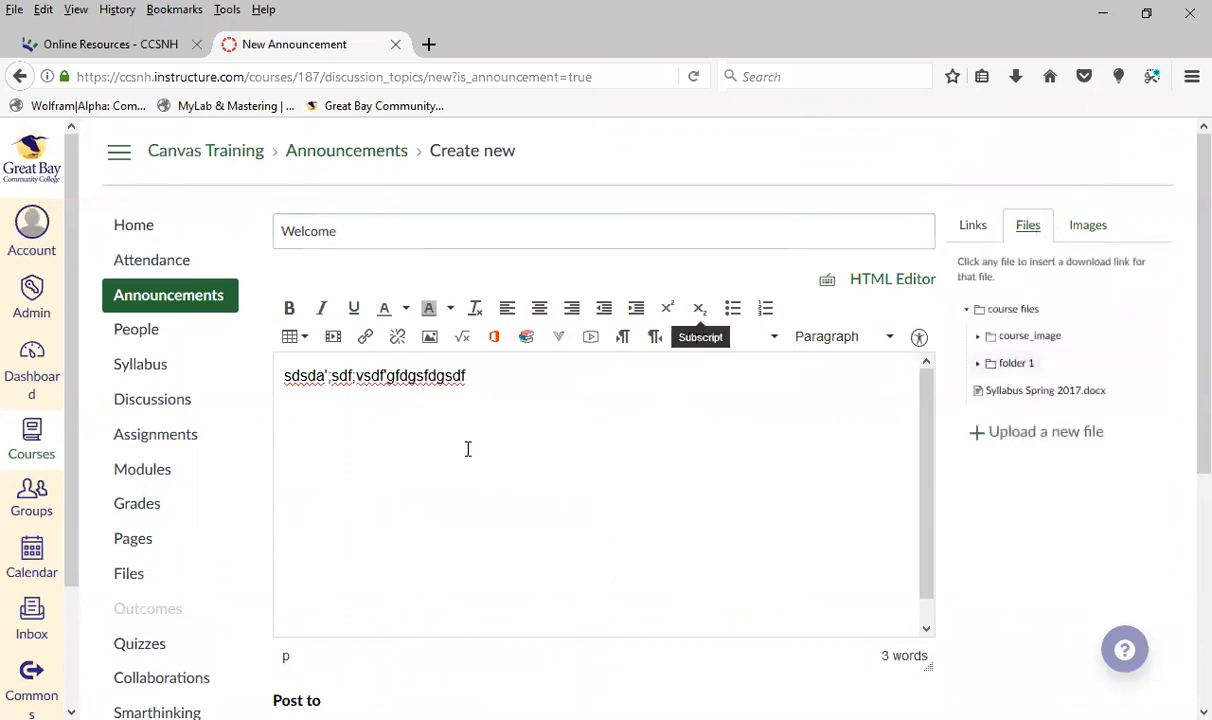
pyautogui.click(1040, 392)
pyautogui.click(536, 420)
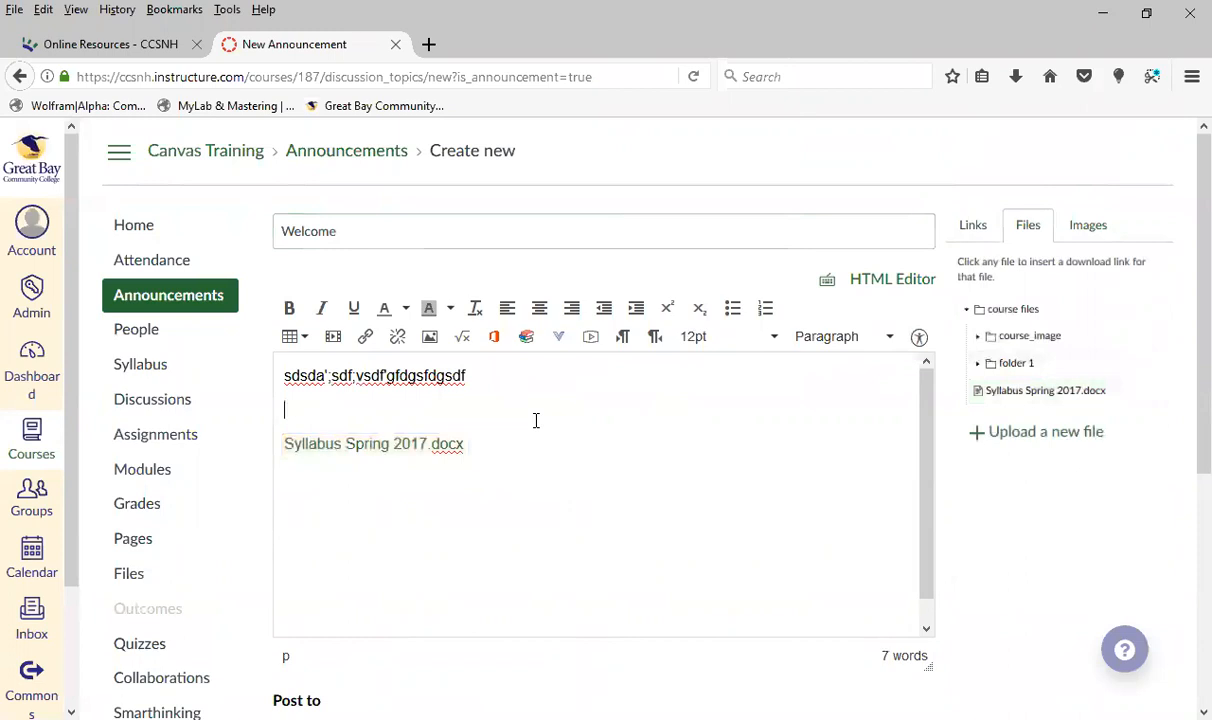
# Embed the black-and-white monster image with the quote from the course images below the syllabus link in the announcement
pyautogui.click(1088, 224)
pyautogui.click(487, 474)
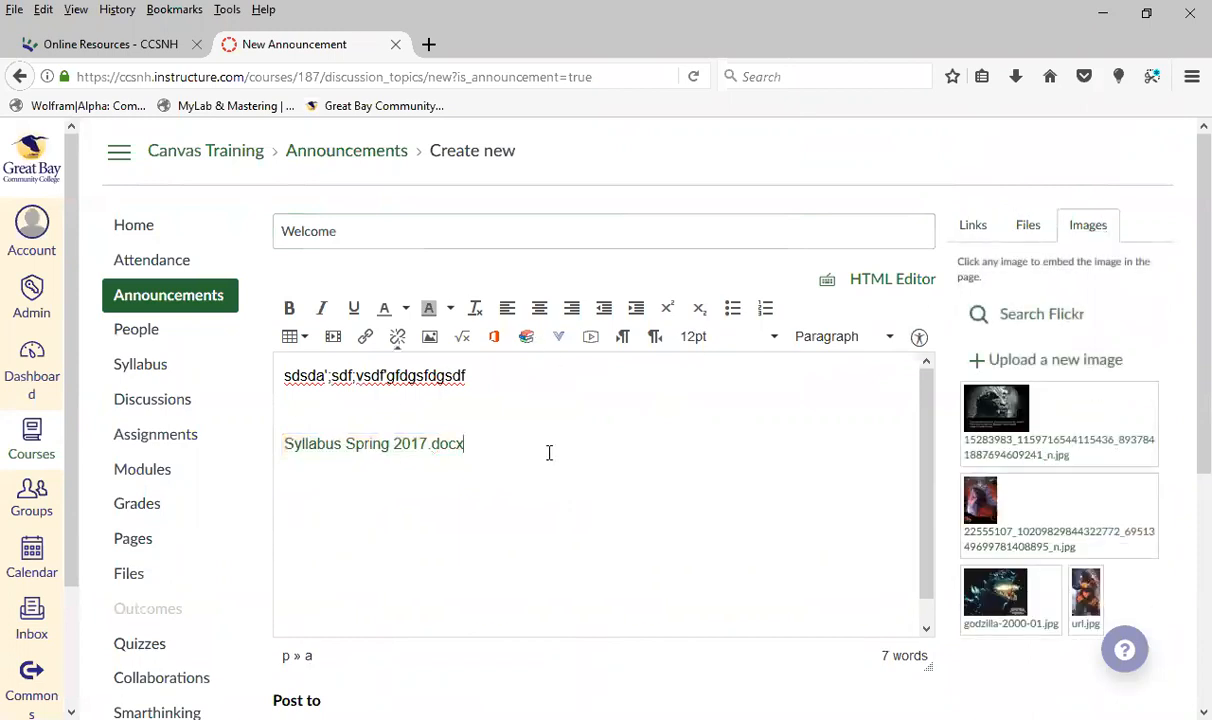
pyautogui.press('Return')
pyautogui.press('Return')
pyautogui.click(1093, 440)
pyautogui.scroll(-3, 812, 532)
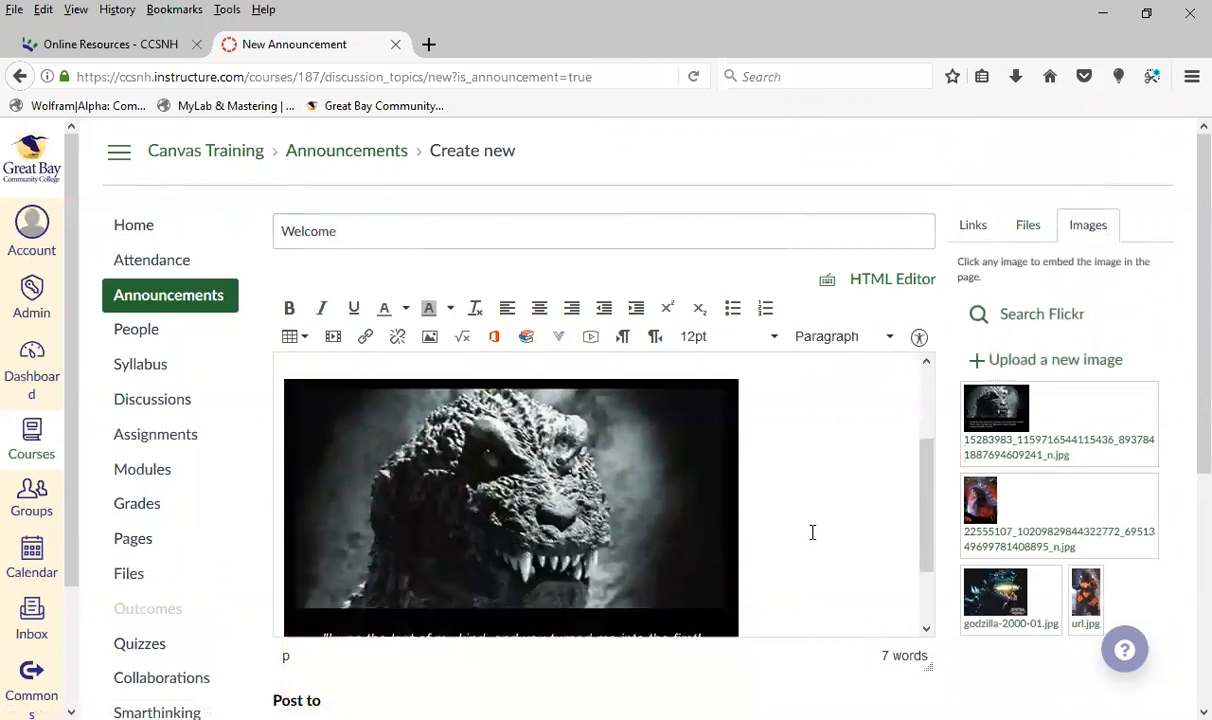
pyautogui.scroll(5, 812, 532)
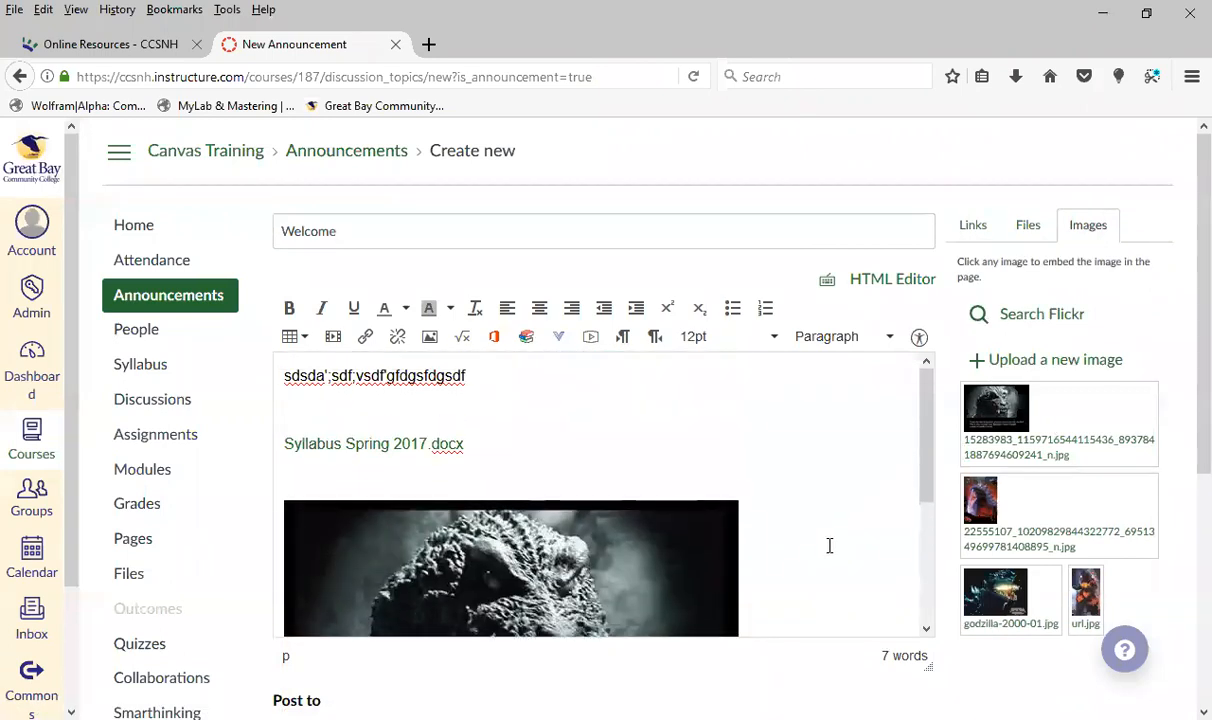
# Insert a link to the week 1 hw assignment on the empty line above the syllabus link
pyautogui.click(988, 232)
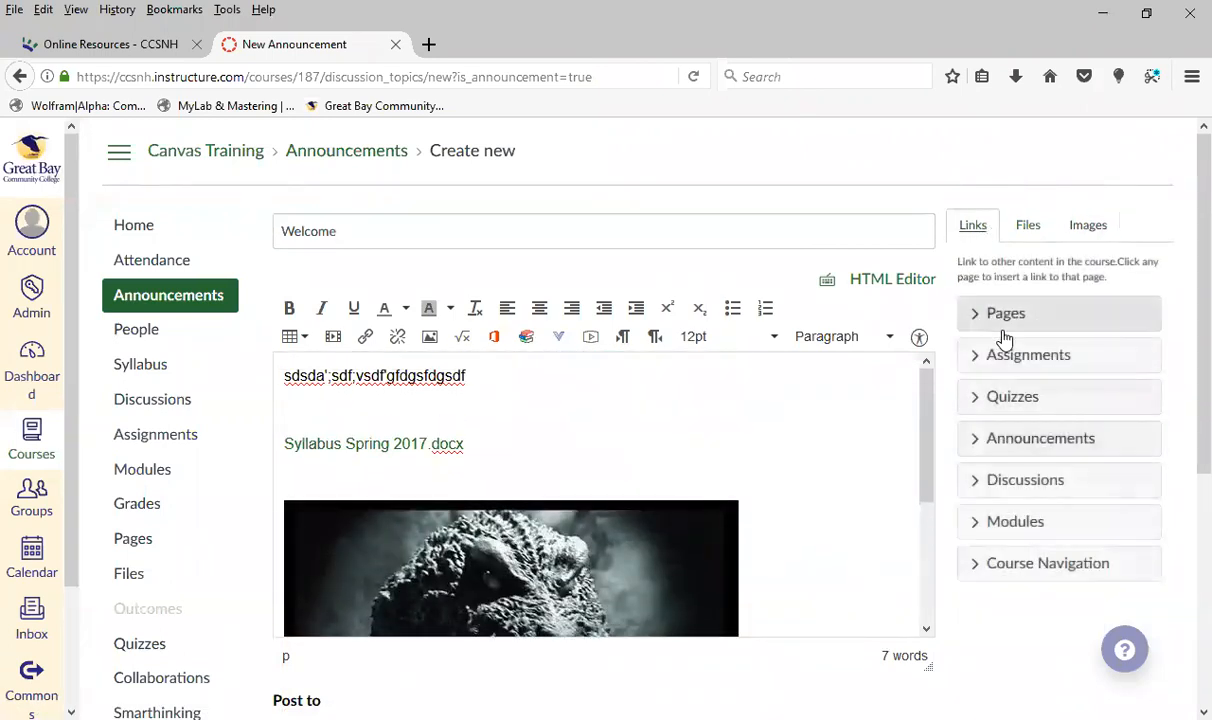
pyautogui.click(1010, 362)
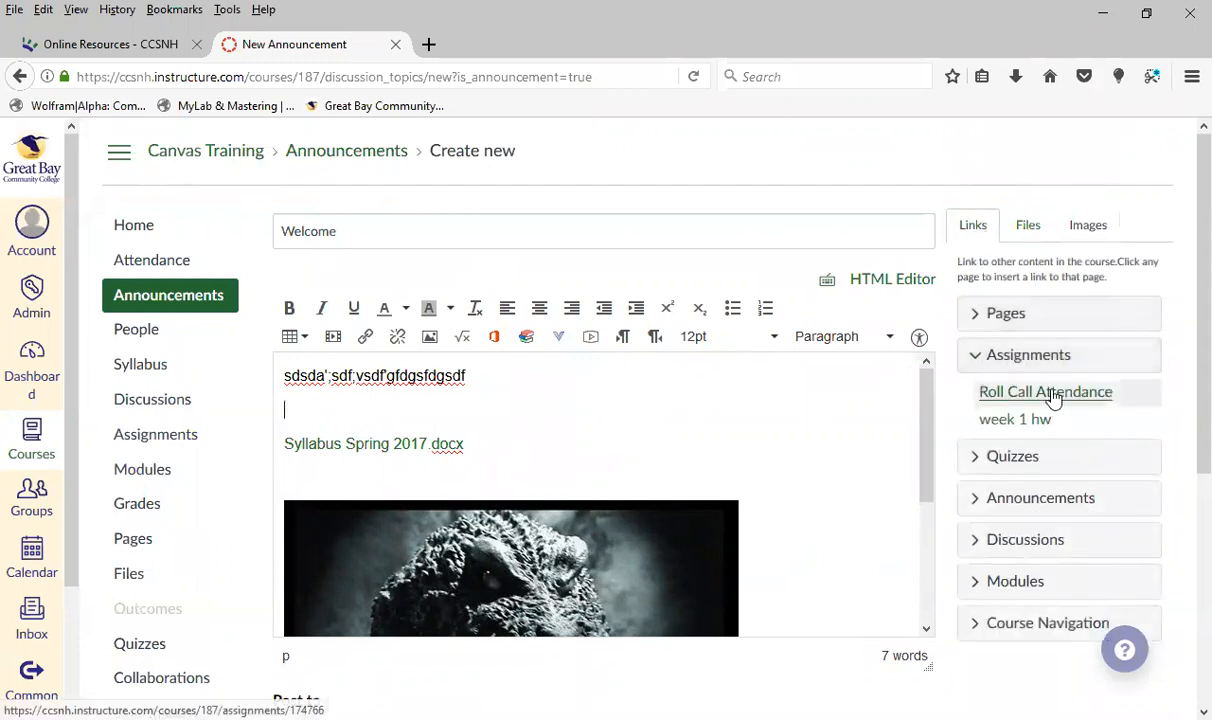
pyautogui.click(1018, 420)
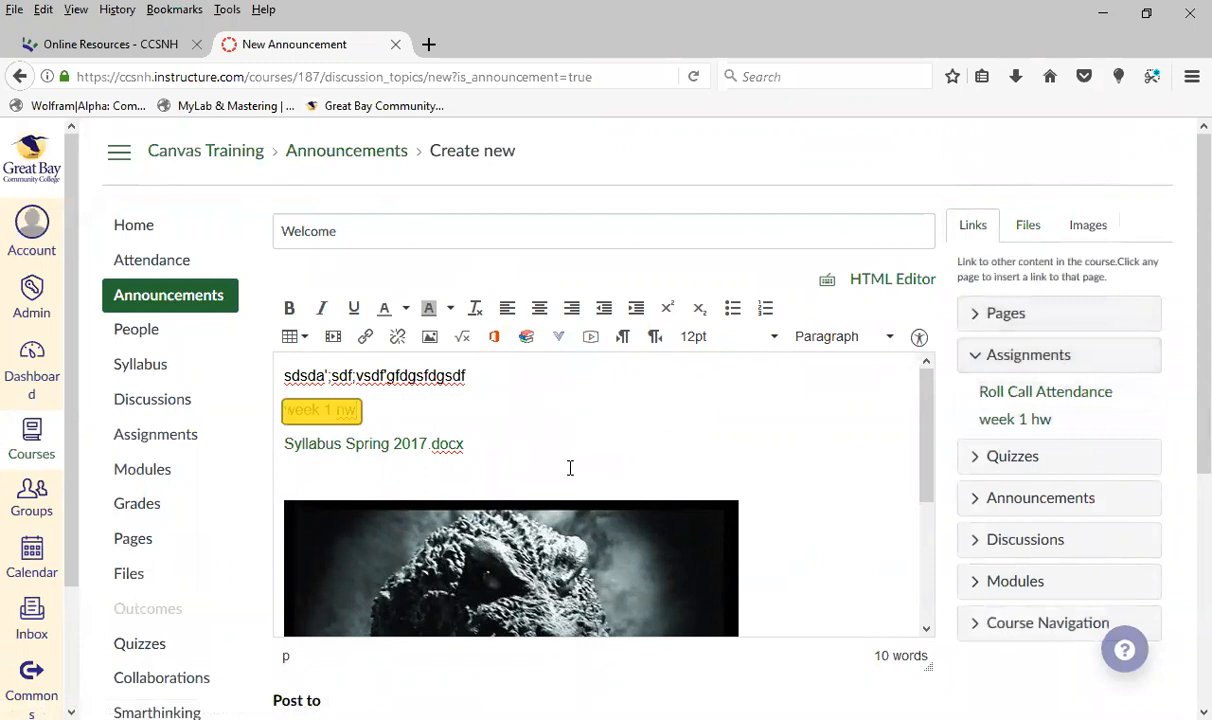
pyautogui.click(736, 464)
# Review the announcement's Post to, attachment and posting options, and save the announcement
pyautogui.scroll(-3, 882, 500)
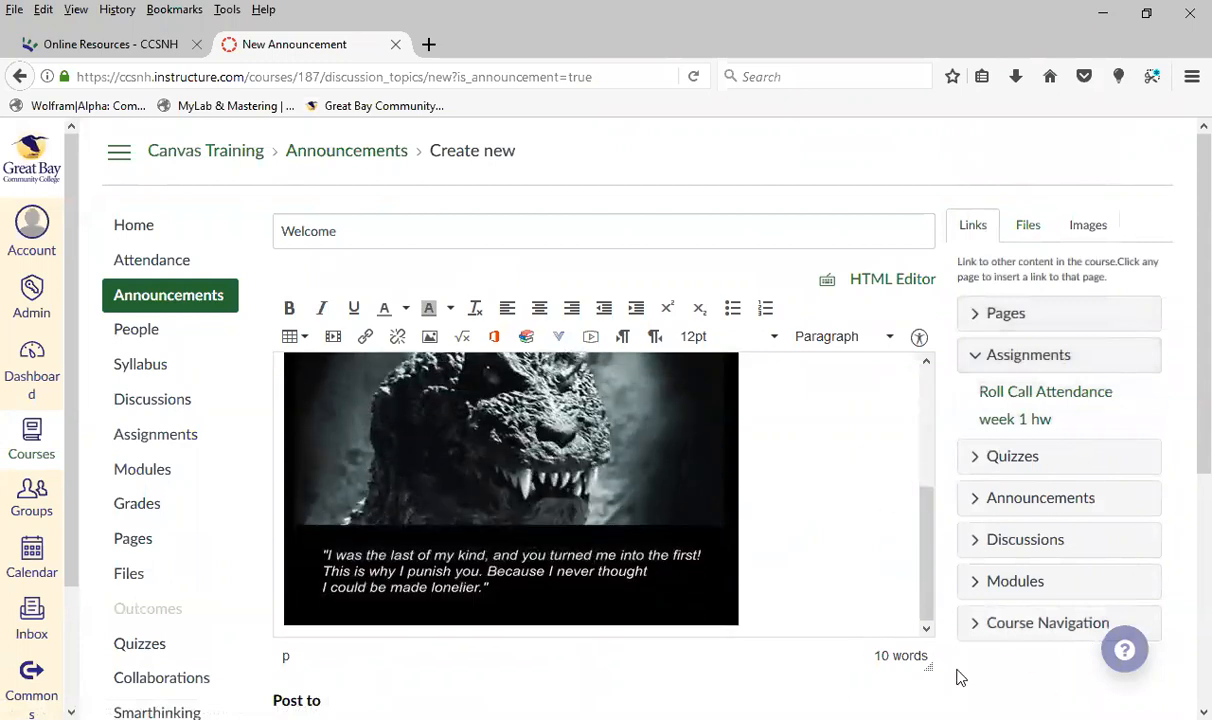
pyautogui.scroll(-3, 955, 651)
pyautogui.scroll(-1, 959, 651)
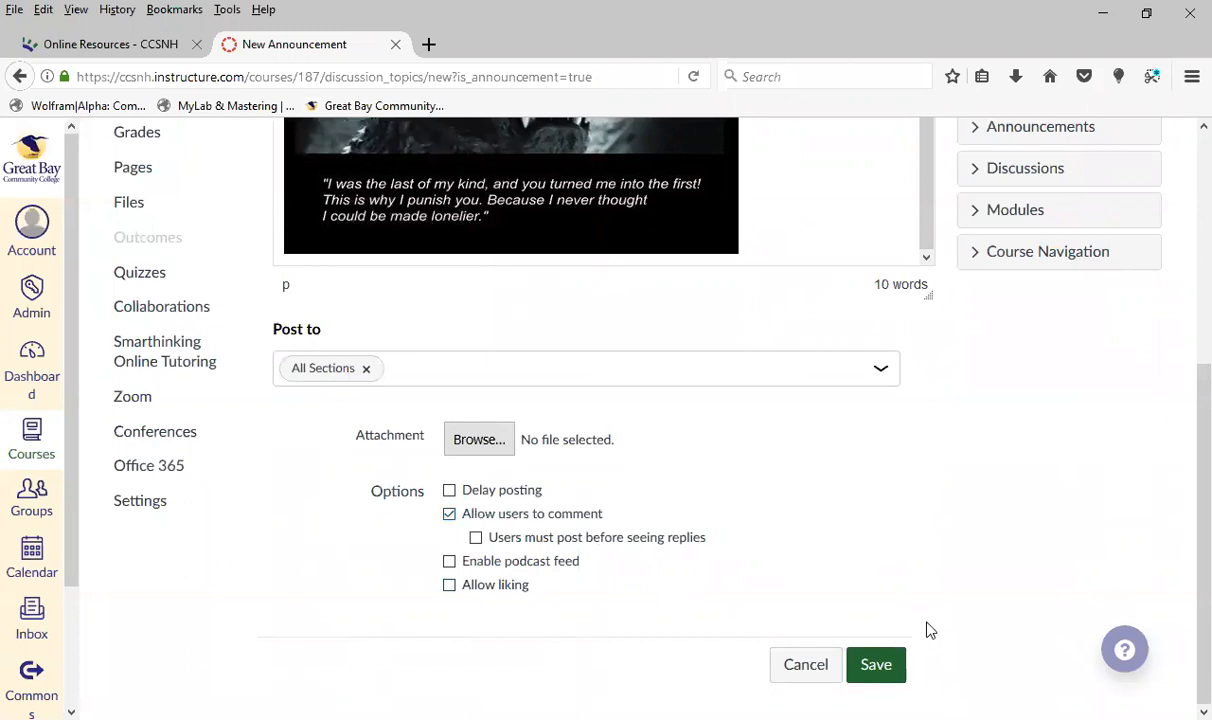
pyautogui.click(880, 666)
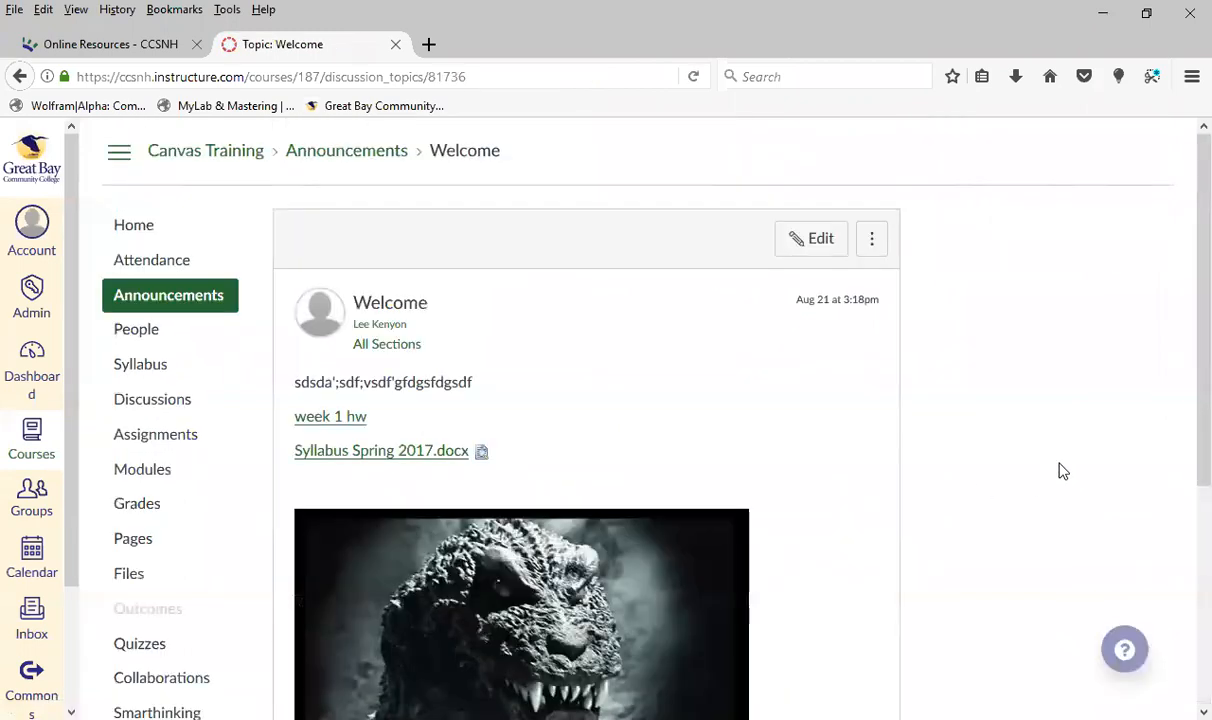
# Test the week 1 hw link in the posted Welcome announcement and return to the course's Announcements list
pyautogui.scroll(-4, 1063, 471)
pyautogui.click(343, 207)
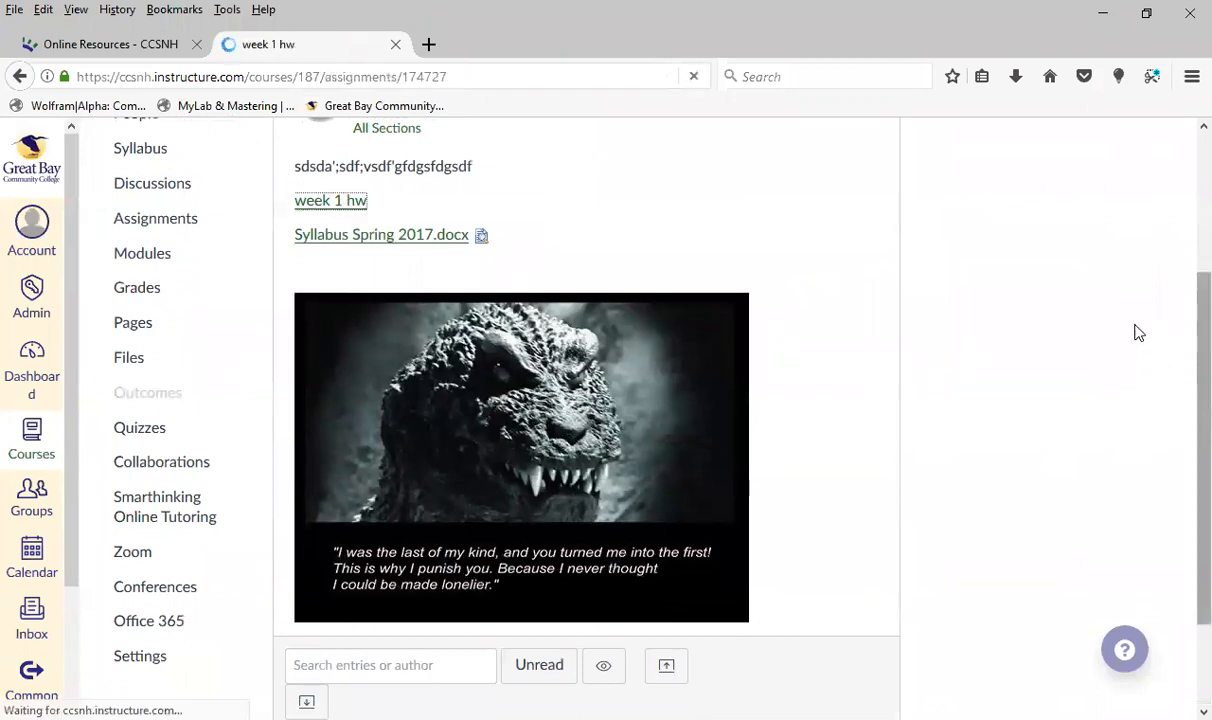
pyautogui.click(163, 303)
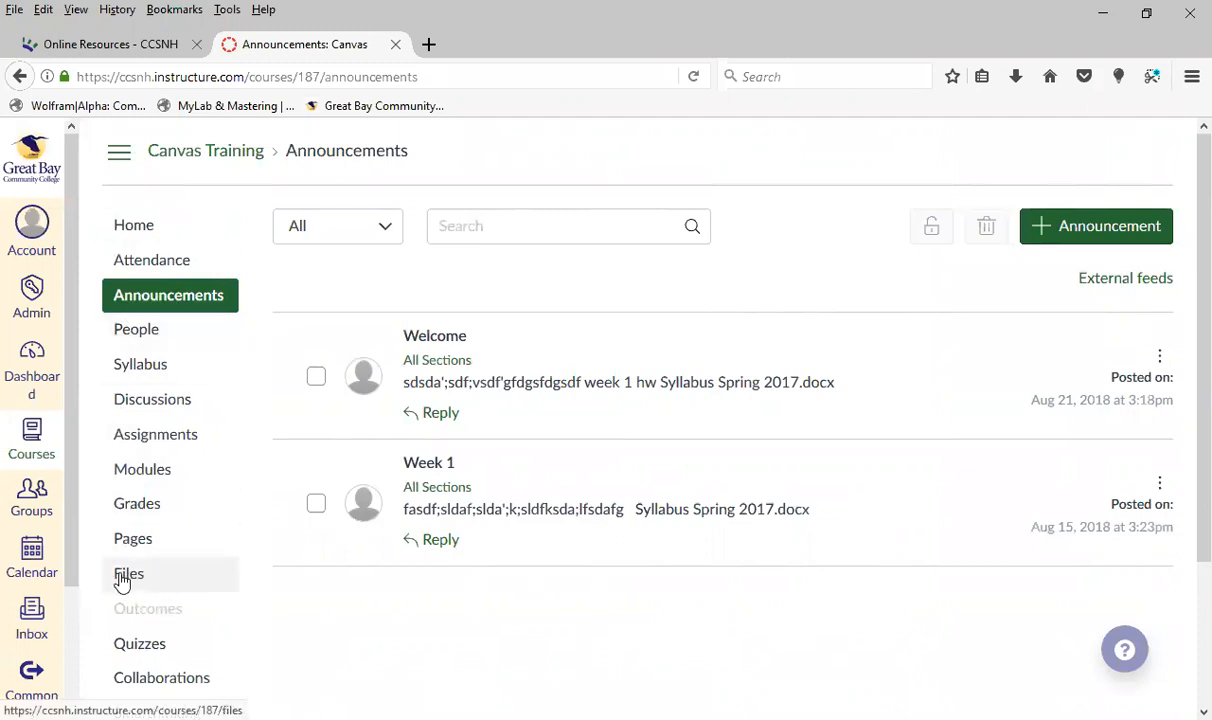
# Open the course Files and set the course_image folder's permissions to Unpublish
pyautogui.scroll(-2, 154, 514)
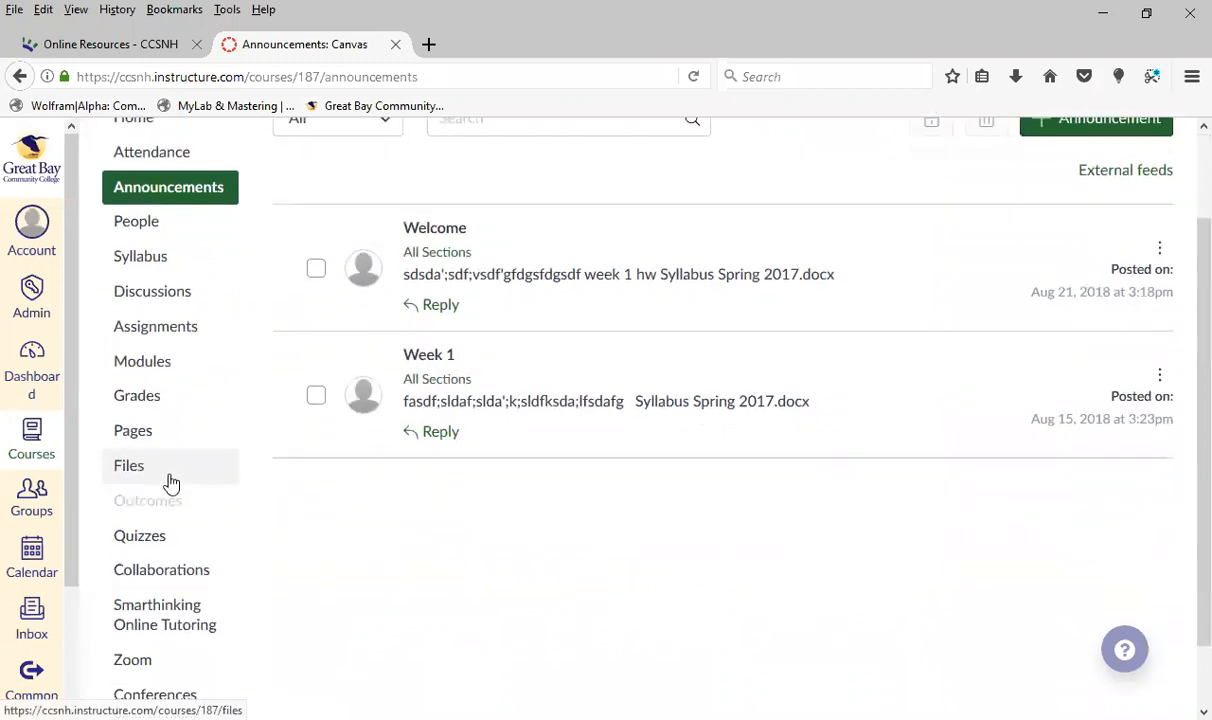
pyautogui.click(163, 472)
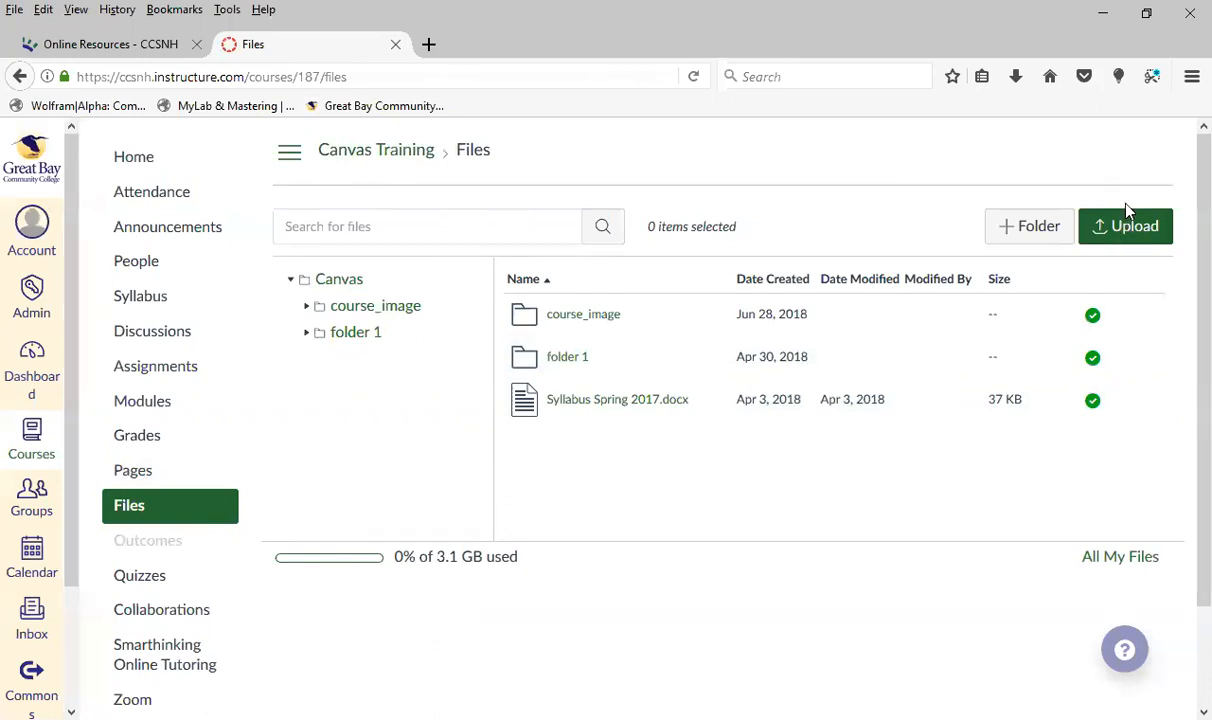
pyautogui.click(1094, 318)
pyautogui.click(428, 398)
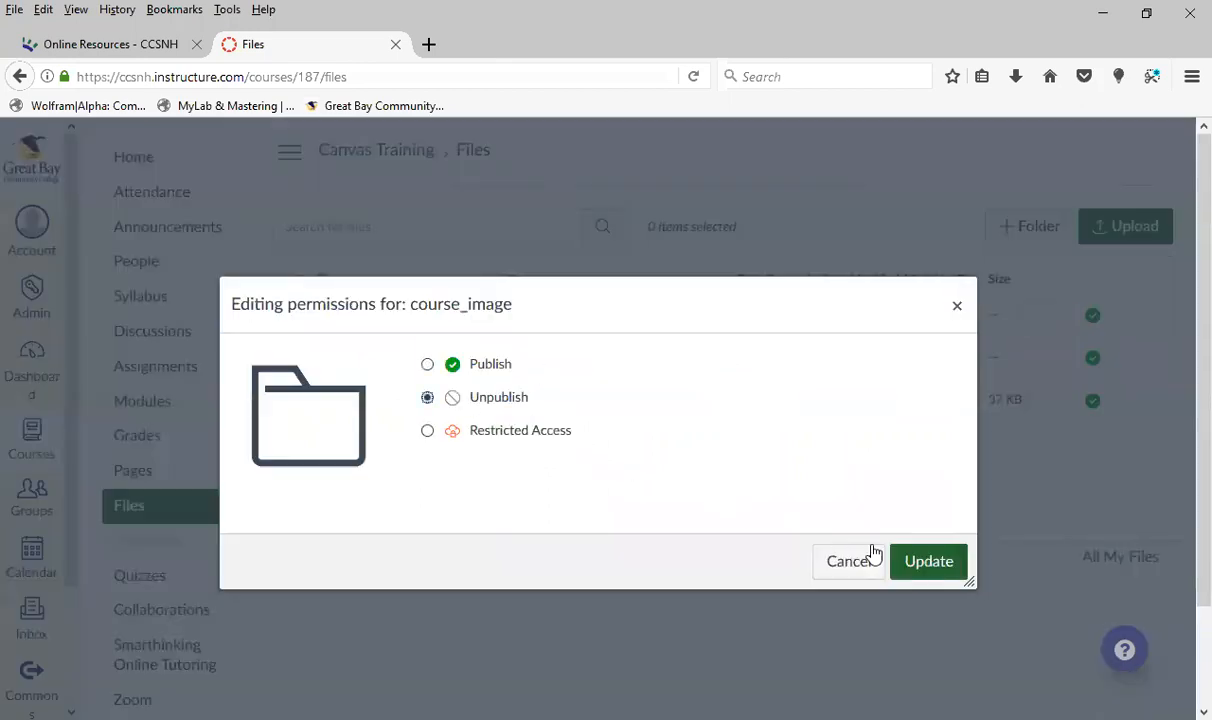
pyautogui.click(922, 566)
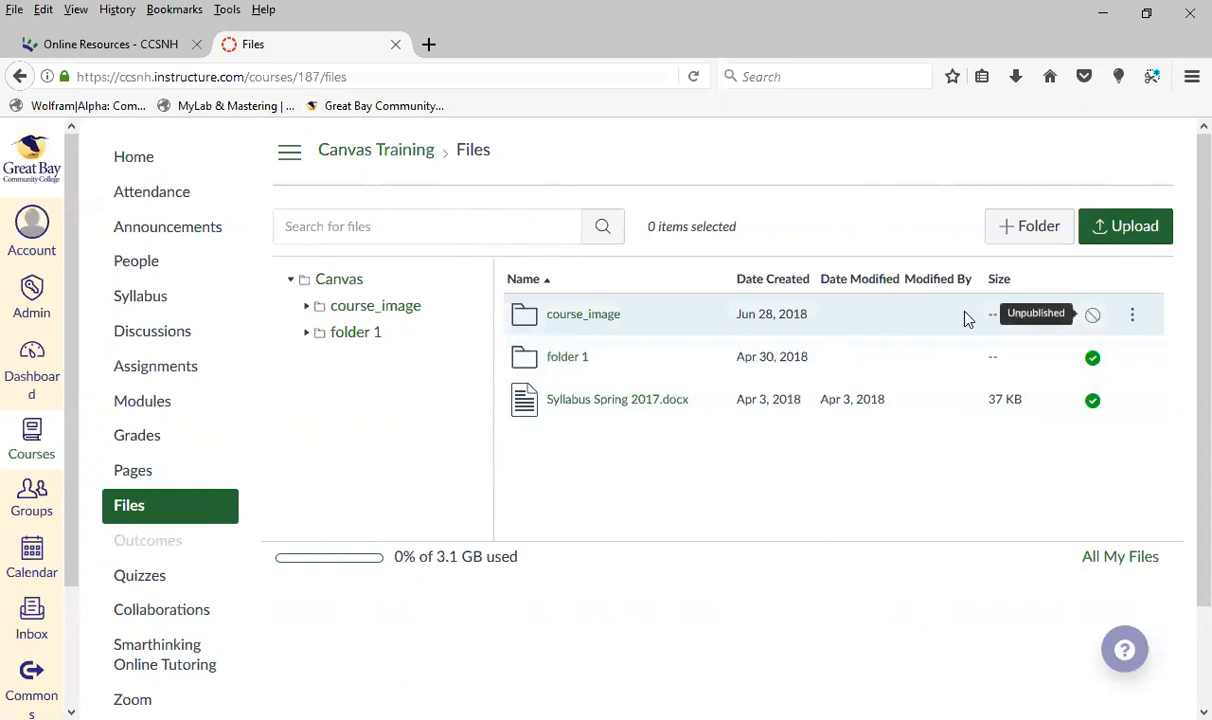
# Set the course_image folder's permissions back to Publish
pyautogui.click(1092, 314)
pyautogui.click(427, 364)
pyautogui.click(928, 575)
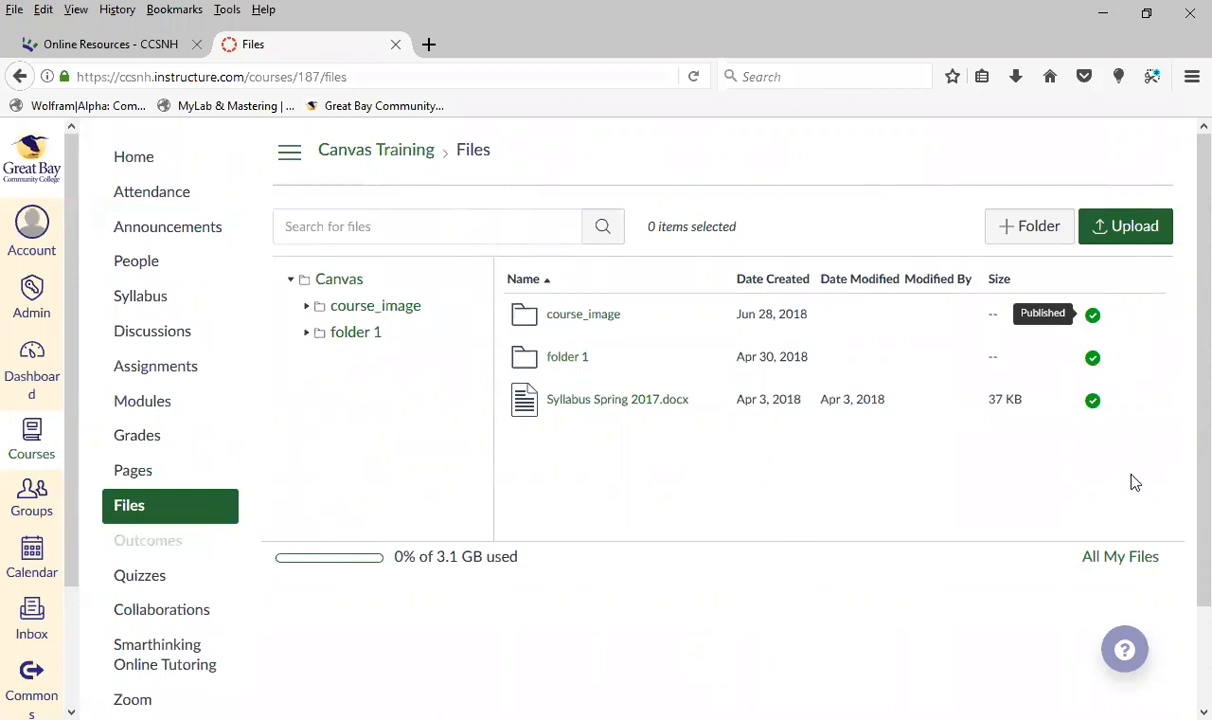
# Look at the file upload dialog, browse the Documents folder and close it without choosing a file
pyautogui.click(1131, 222)
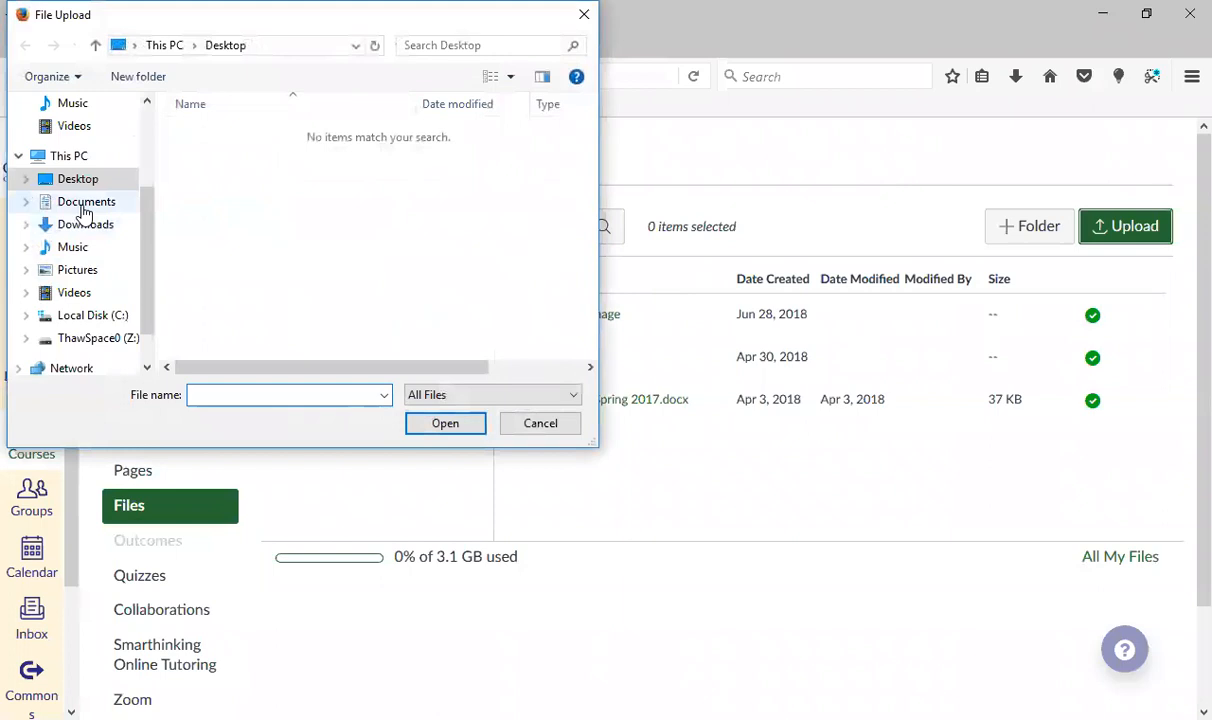
pyautogui.click(86, 204)
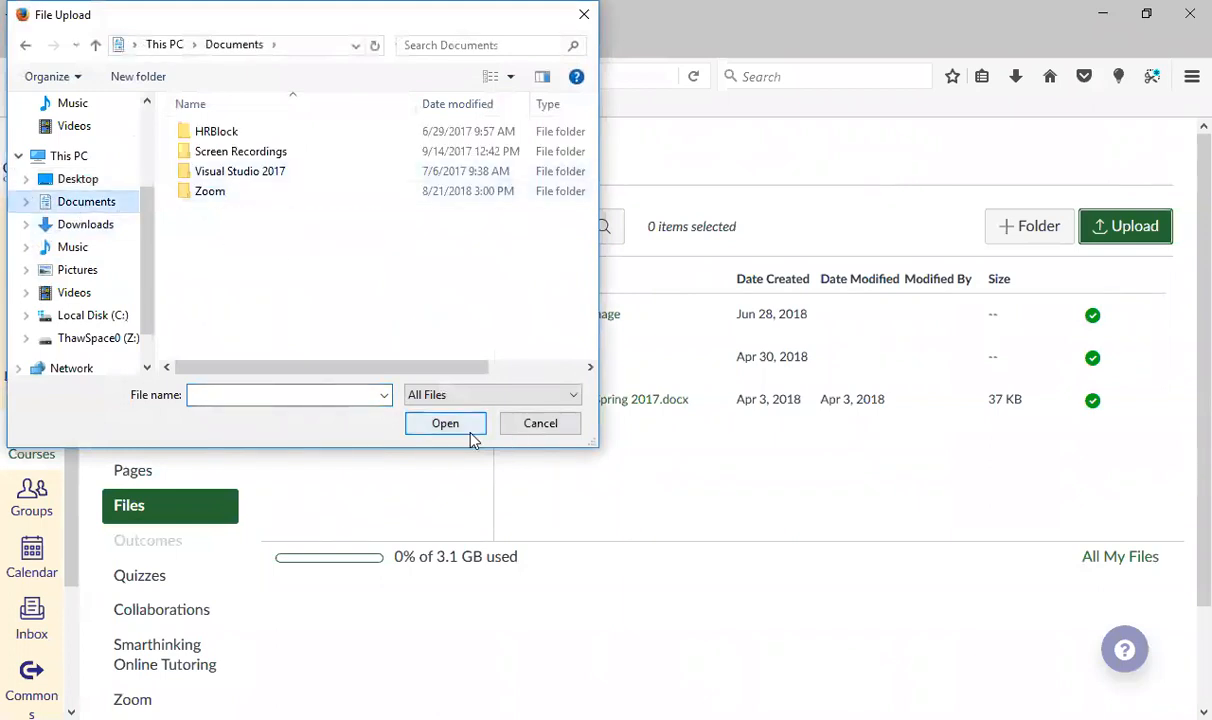
pyautogui.click(550, 425)
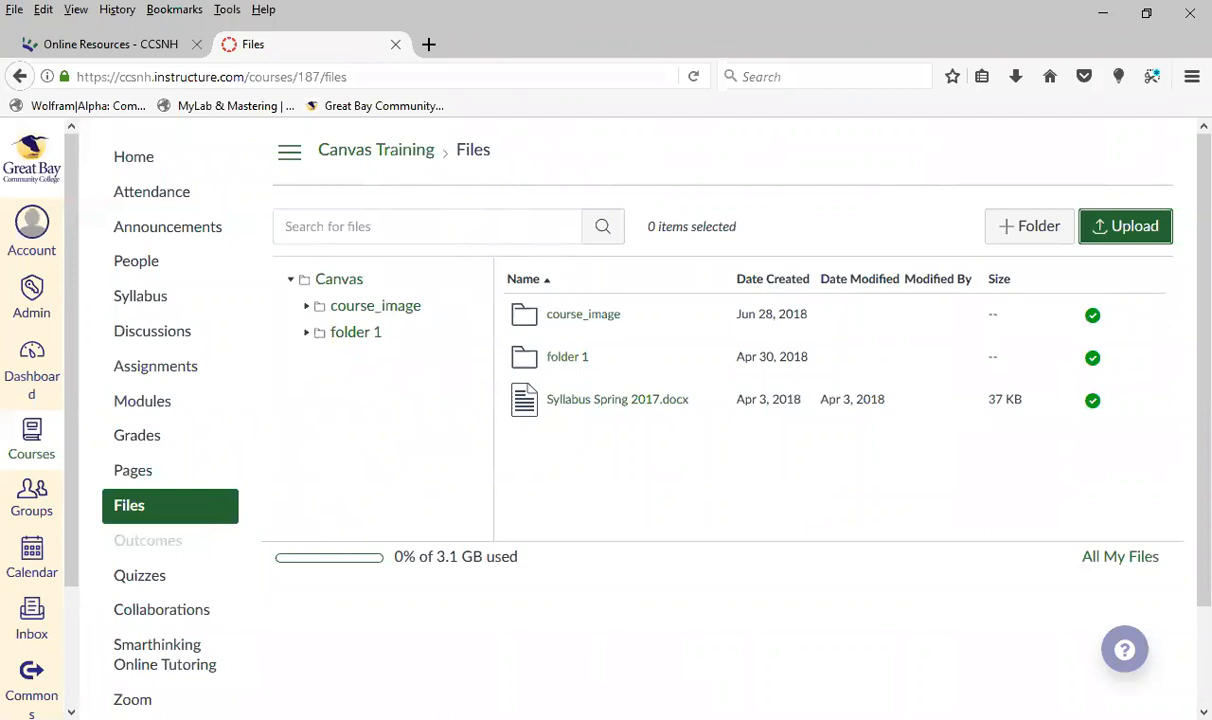
# Try to upload an item by dropping it from File Explorer onto the course file list
pyautogui.press('super+e')
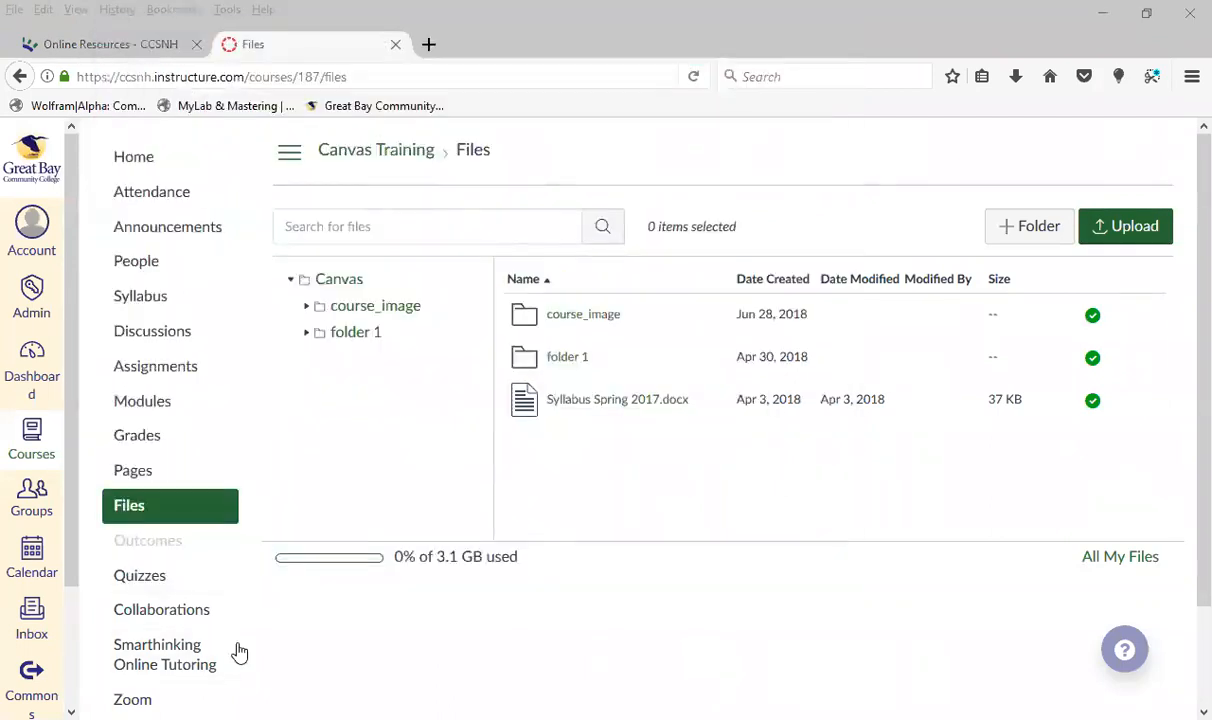
pyautogui.moveTo(238, 652); pyautogui.dragTo(875, 483)
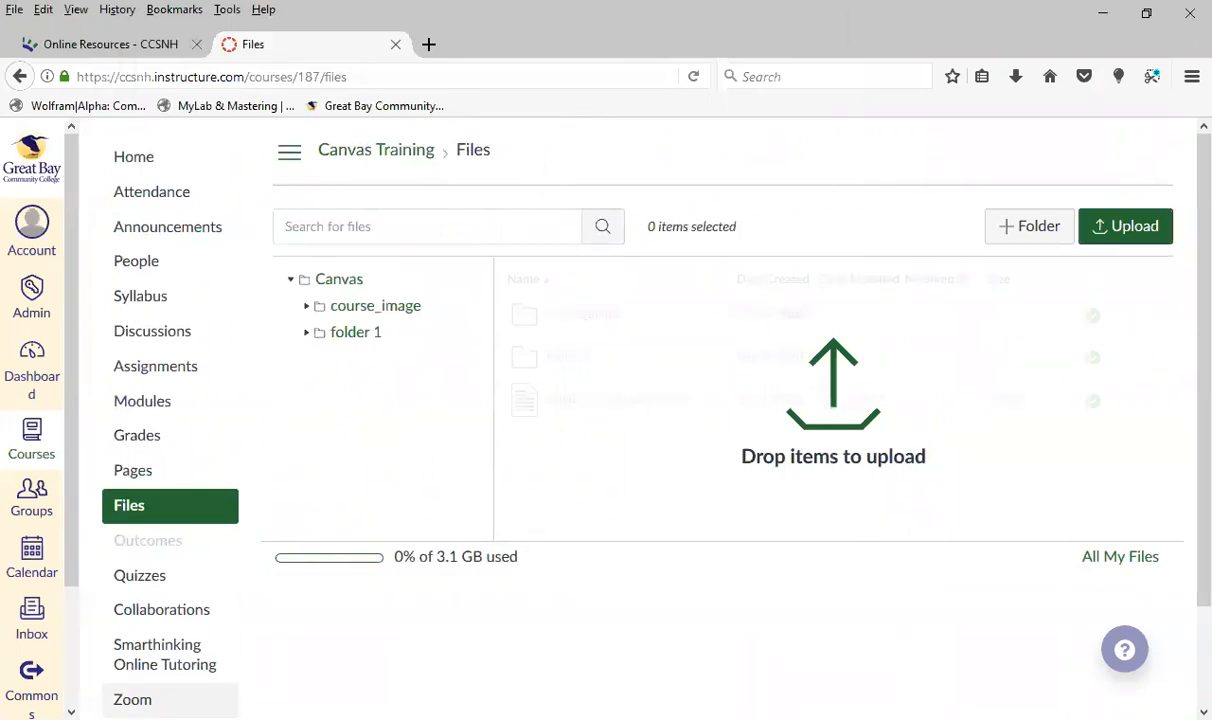
pyautogui.scroll(-2, 250, 514)
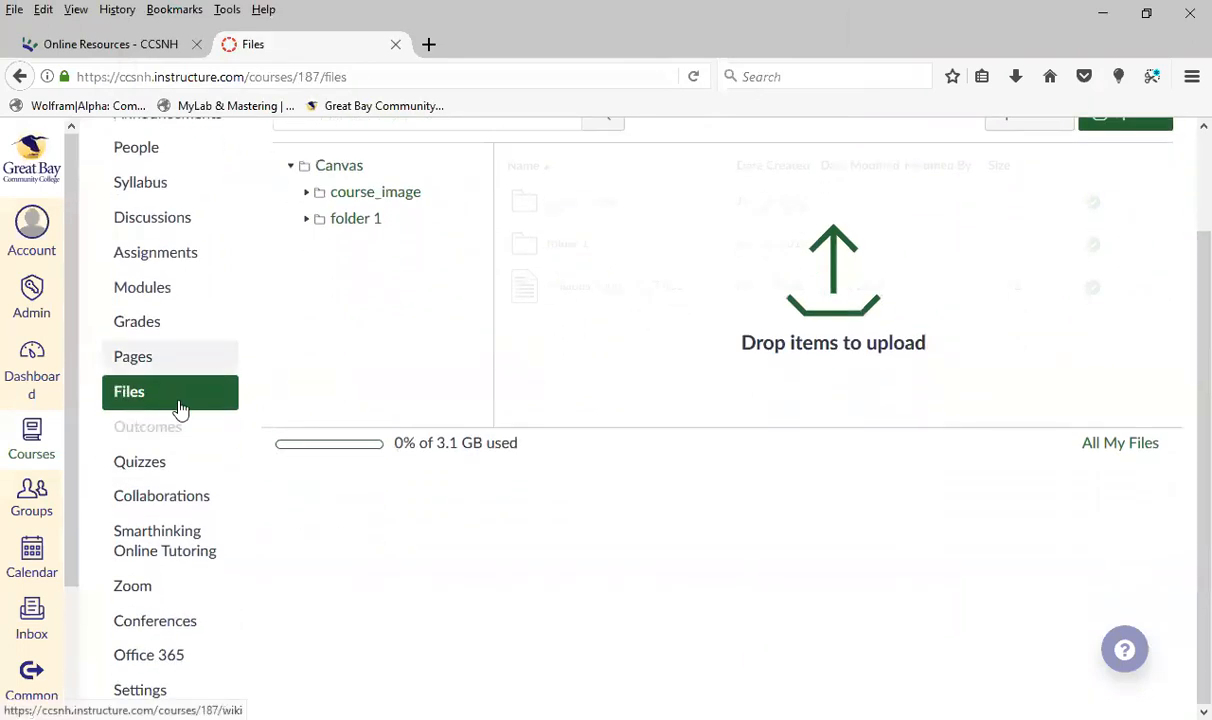
pyautogui.scroll(2, 176, 449)
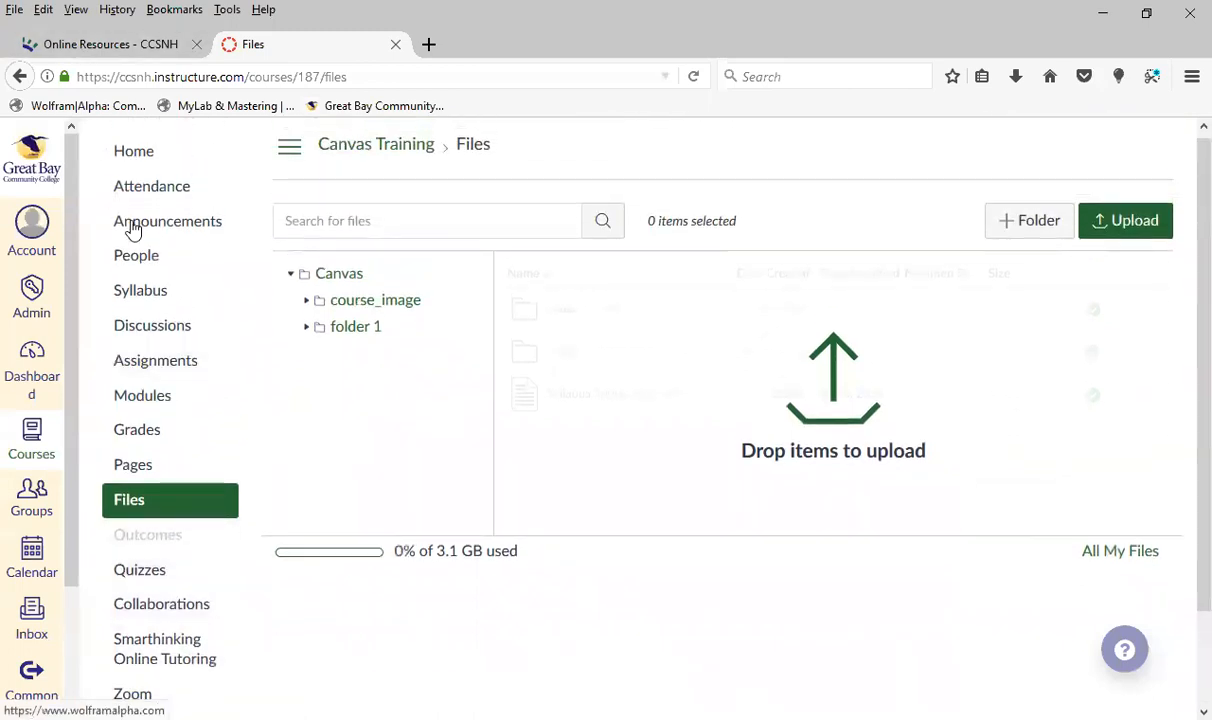
# Open the course's People page, look through the roster, and check the options in the account menu
pyautogui.click(154, 262)
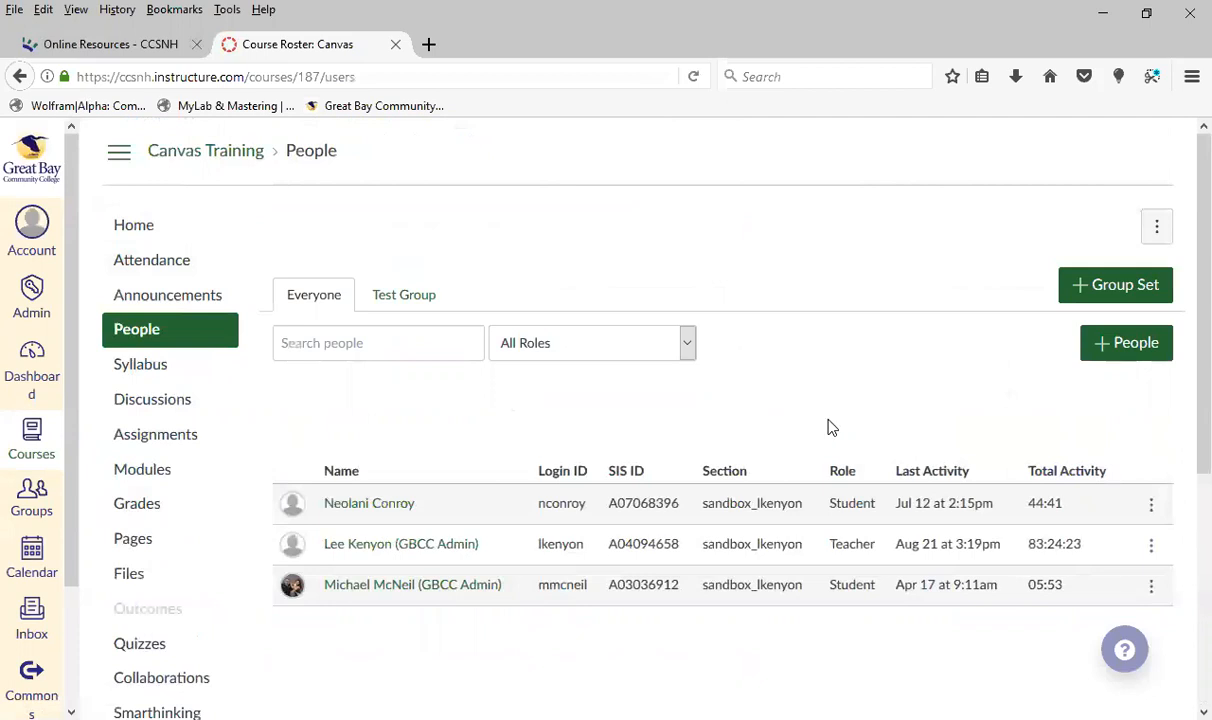
pyautogui.scroll(-4, 828, 425)
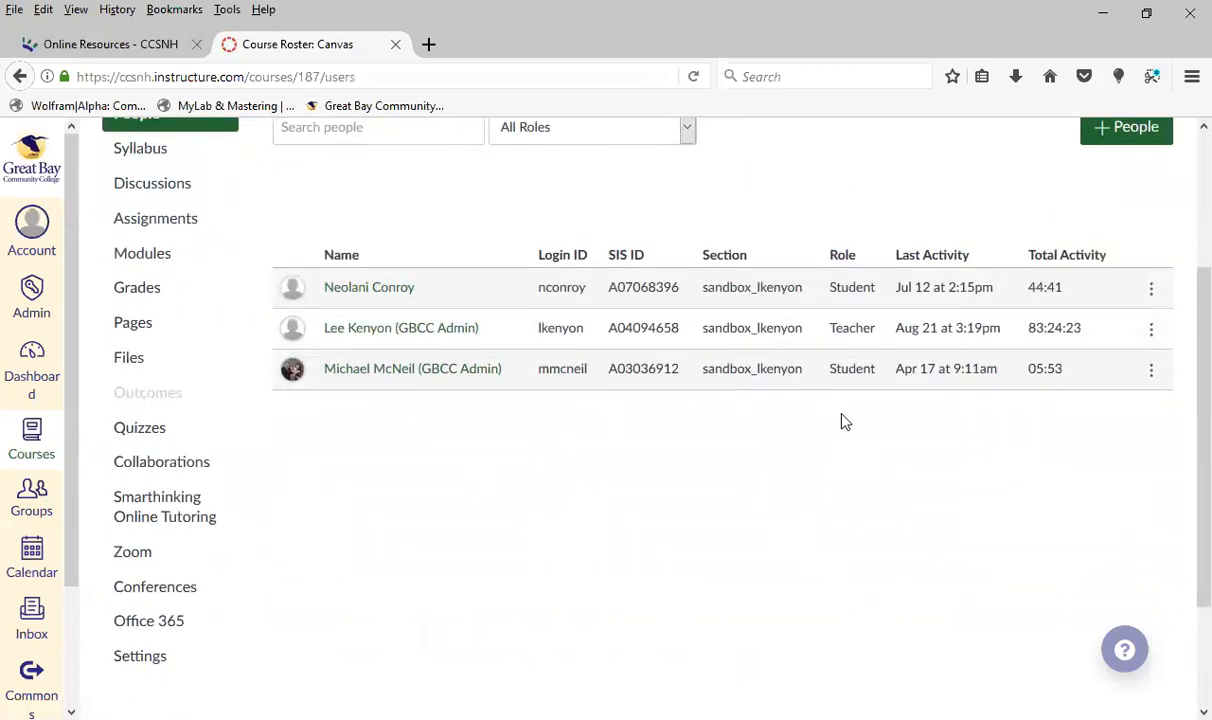
pyautogui.scroll(2, 860, 511)
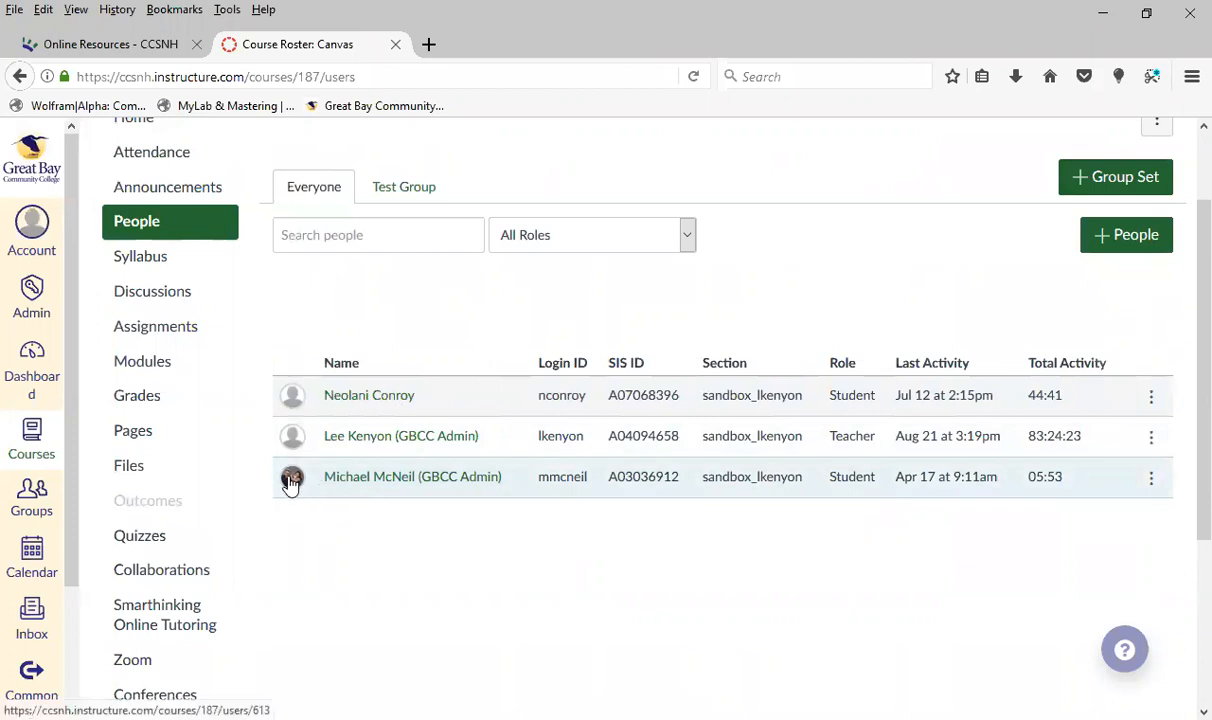
pyautogui.click(36, 226)
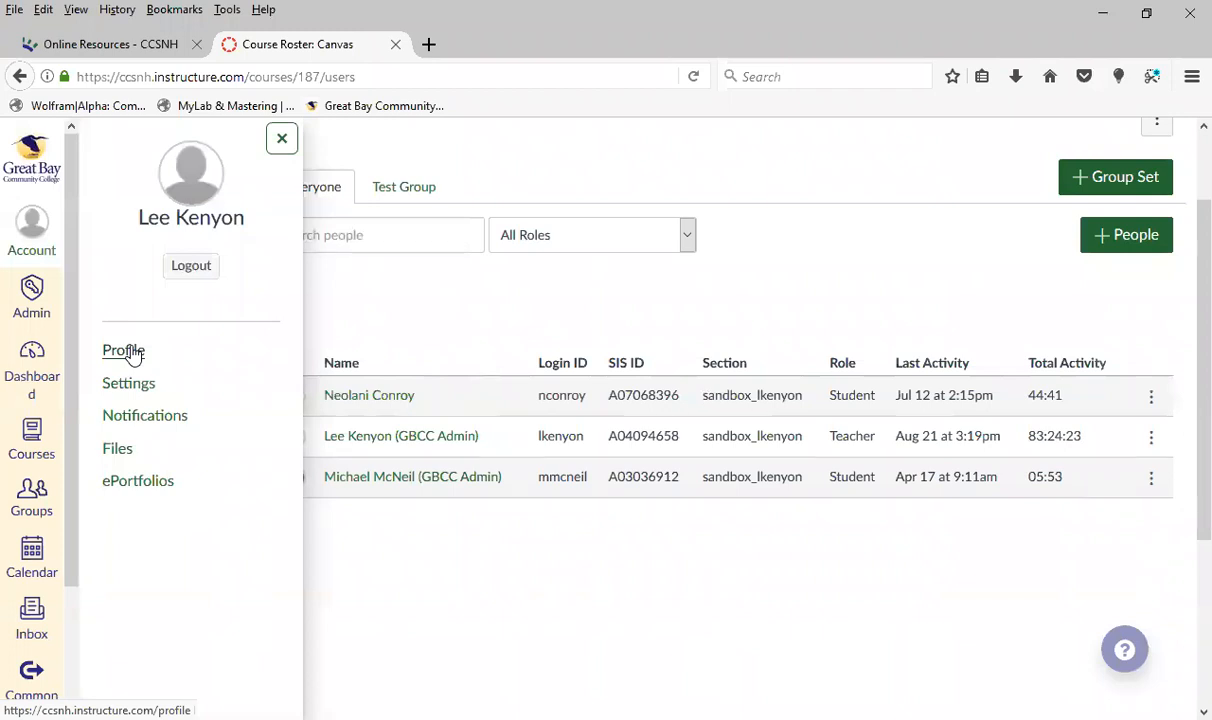
pyautogui.click(550, 571)
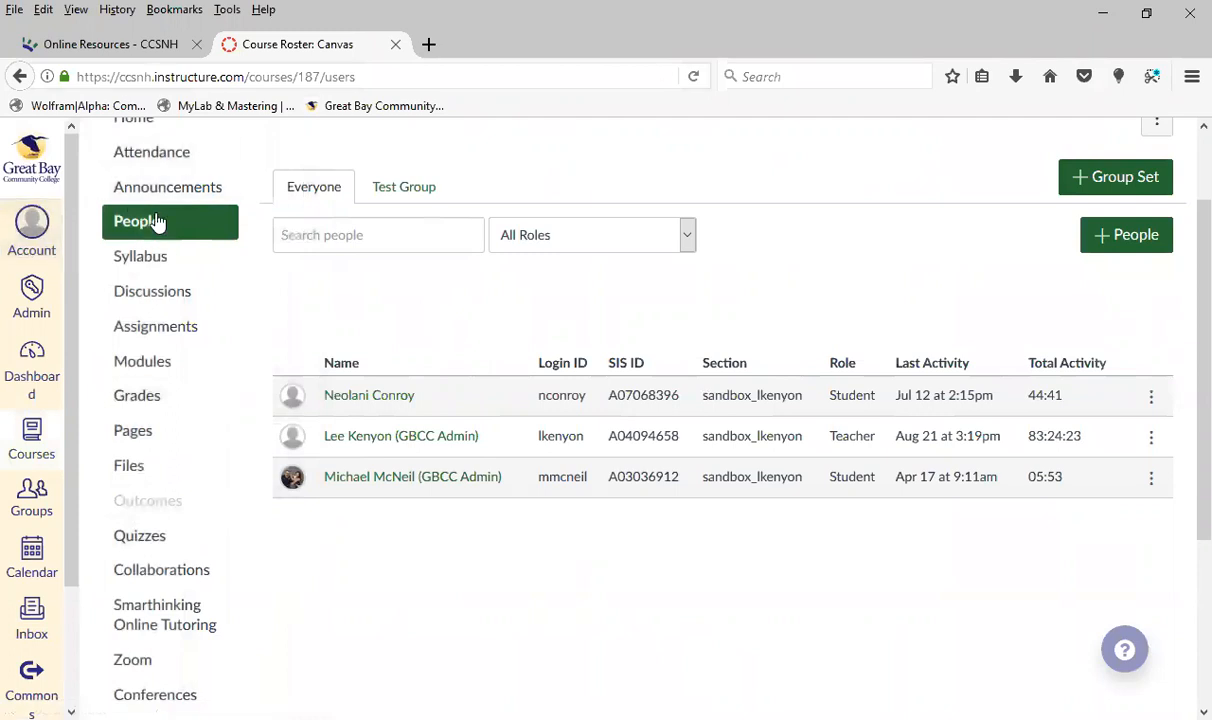
# Open the course Syllabus for editing and look over the syllabus description editor
pyautogui.click(148, 259)
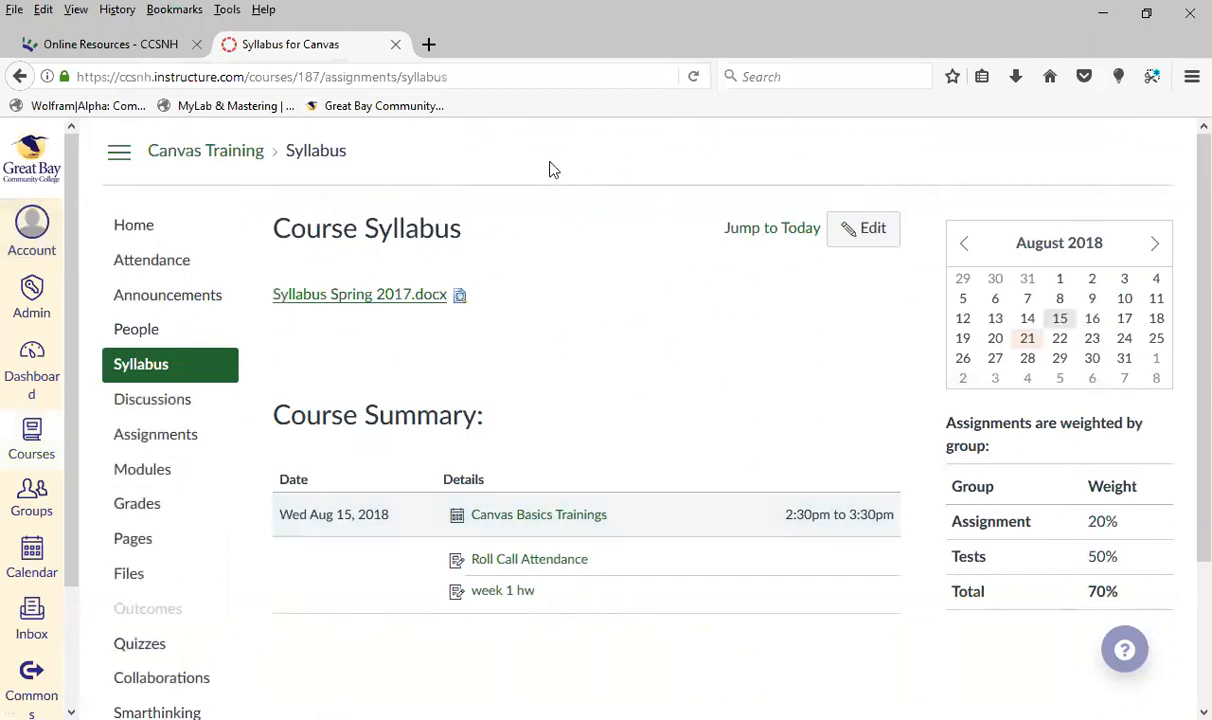
pyautogui.click(865, 232)
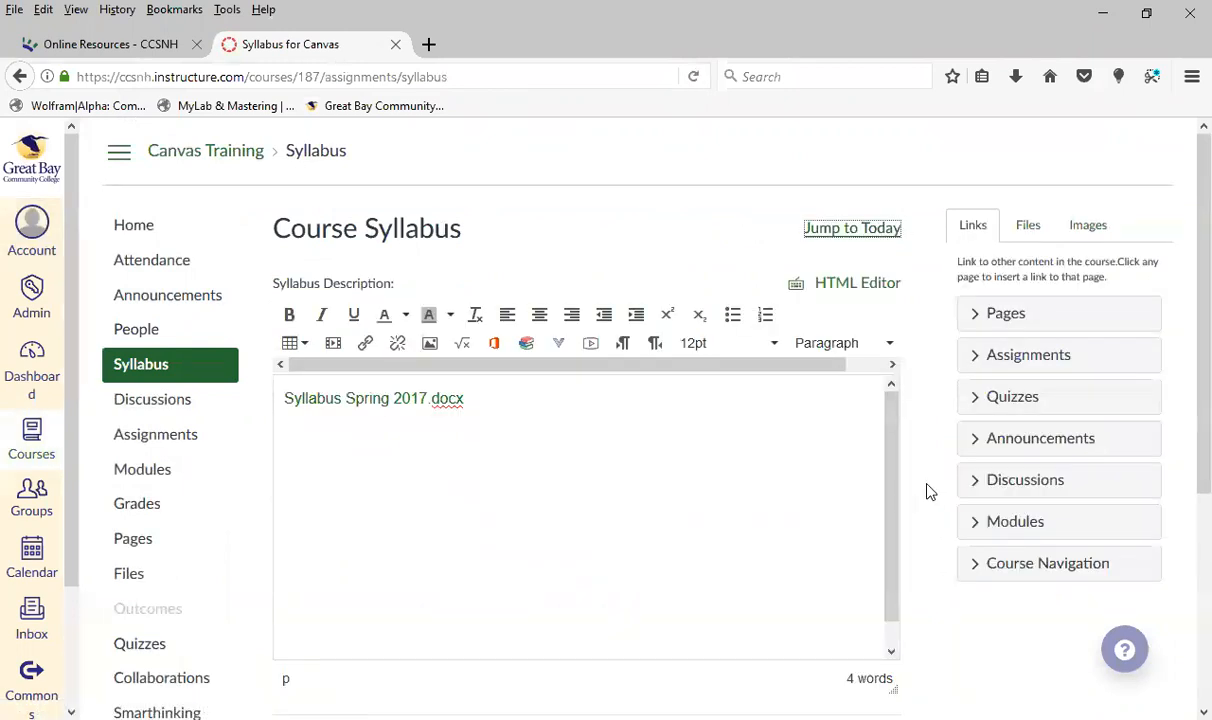
pyautogui.scroll(-2, 914, 500)
pyautogui.scroll(2, 929, 490)
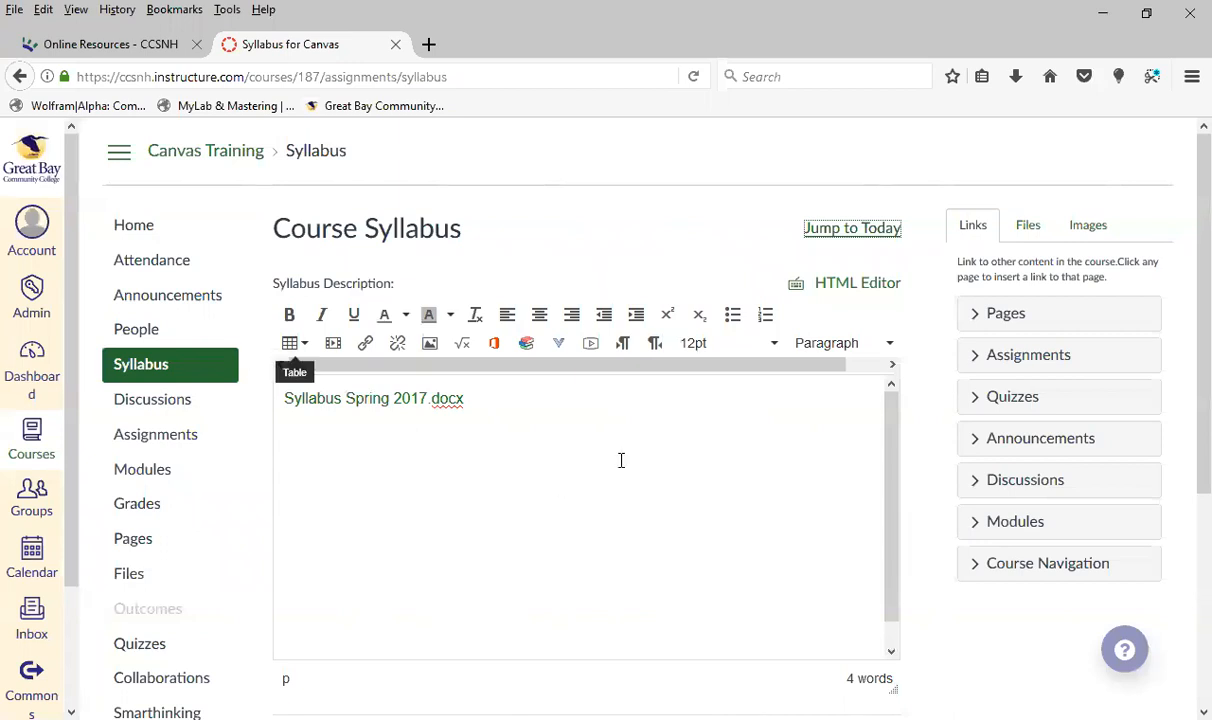
# Insert a second link to the course file Syllabus Spring 2017.docx on a new line of the syllabus description
pyautogui.click(548, 408)
pyautogui.press('Return')
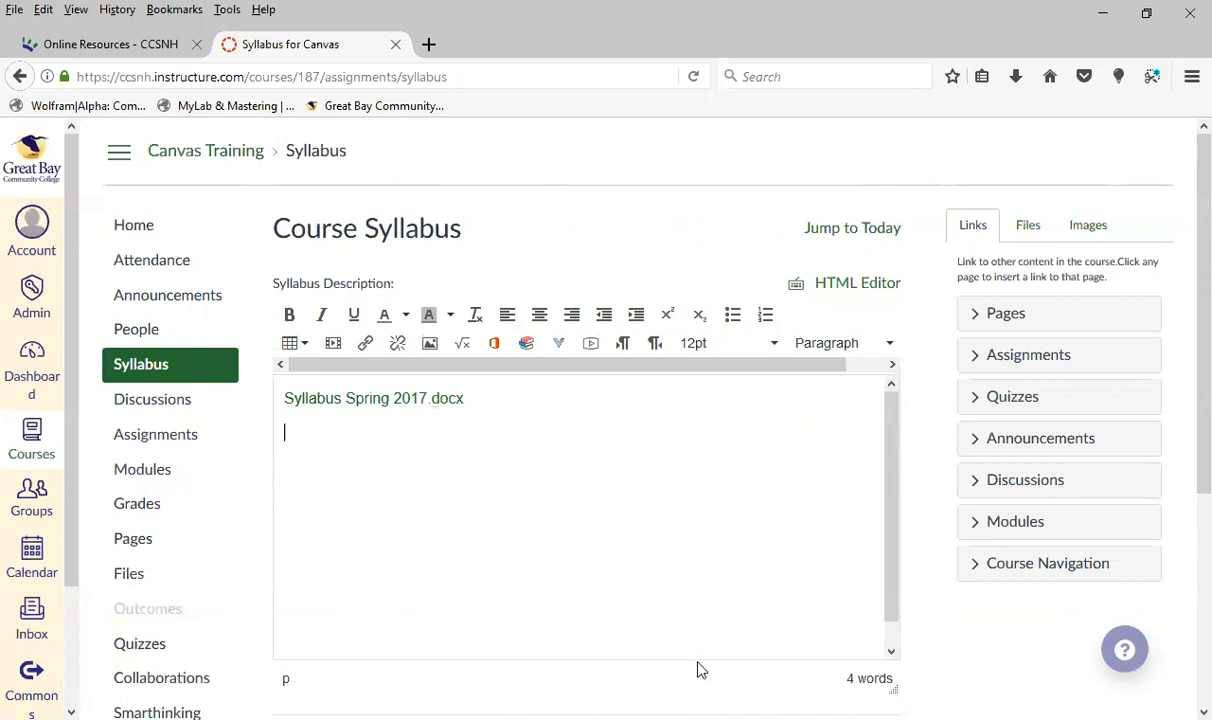
pyautogui.click(1028, 232)
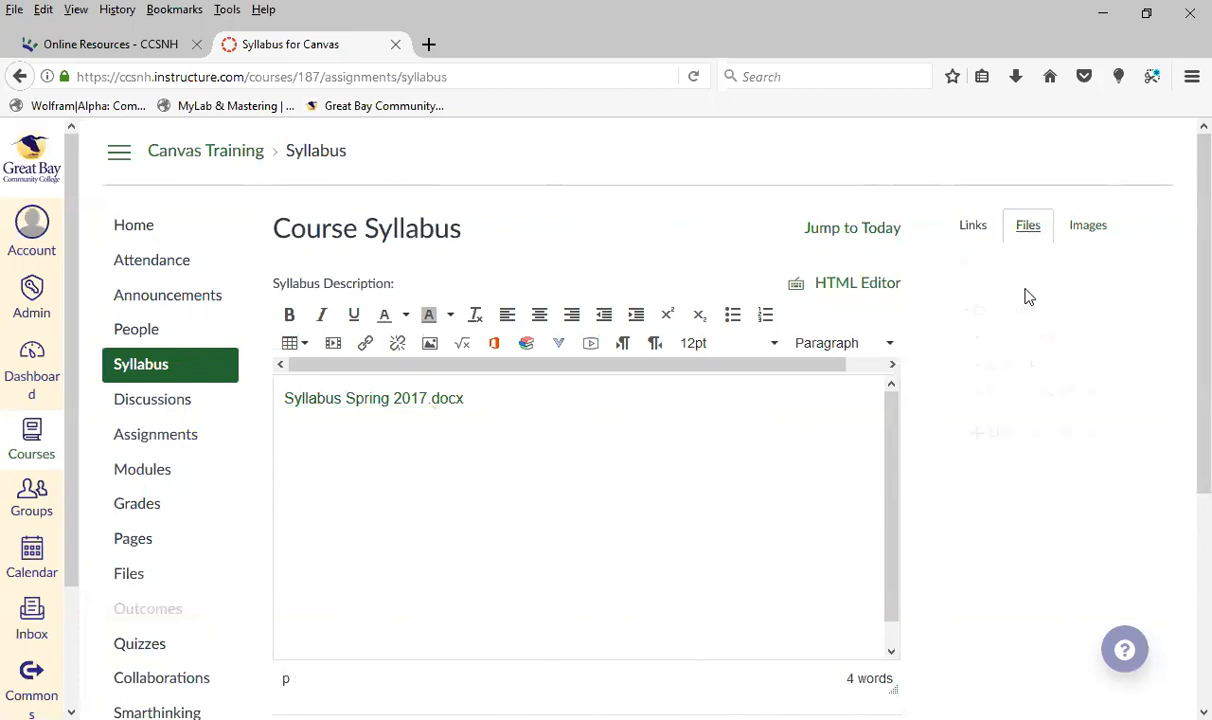
pyautogui.click(1062, 397)
pyautogui.press('Return')
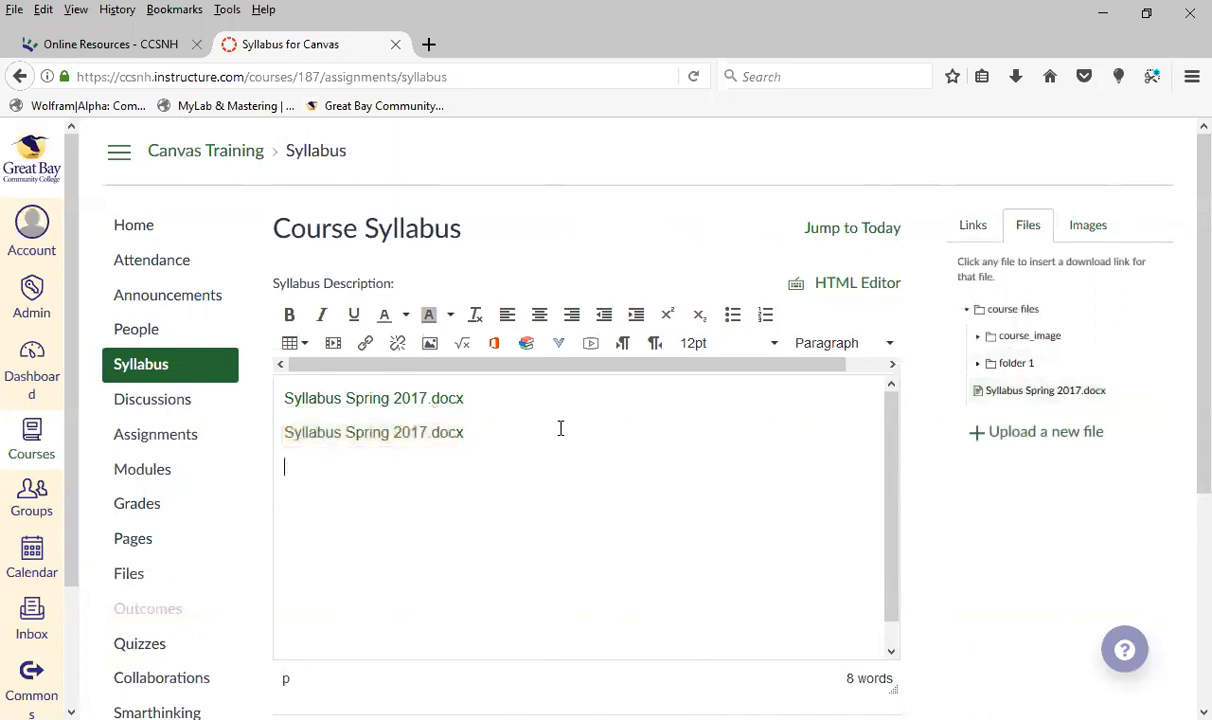
# Insert a link to the Faculty Resources page on its own line below the syllabus file links
pyautogui.click(973, 224)
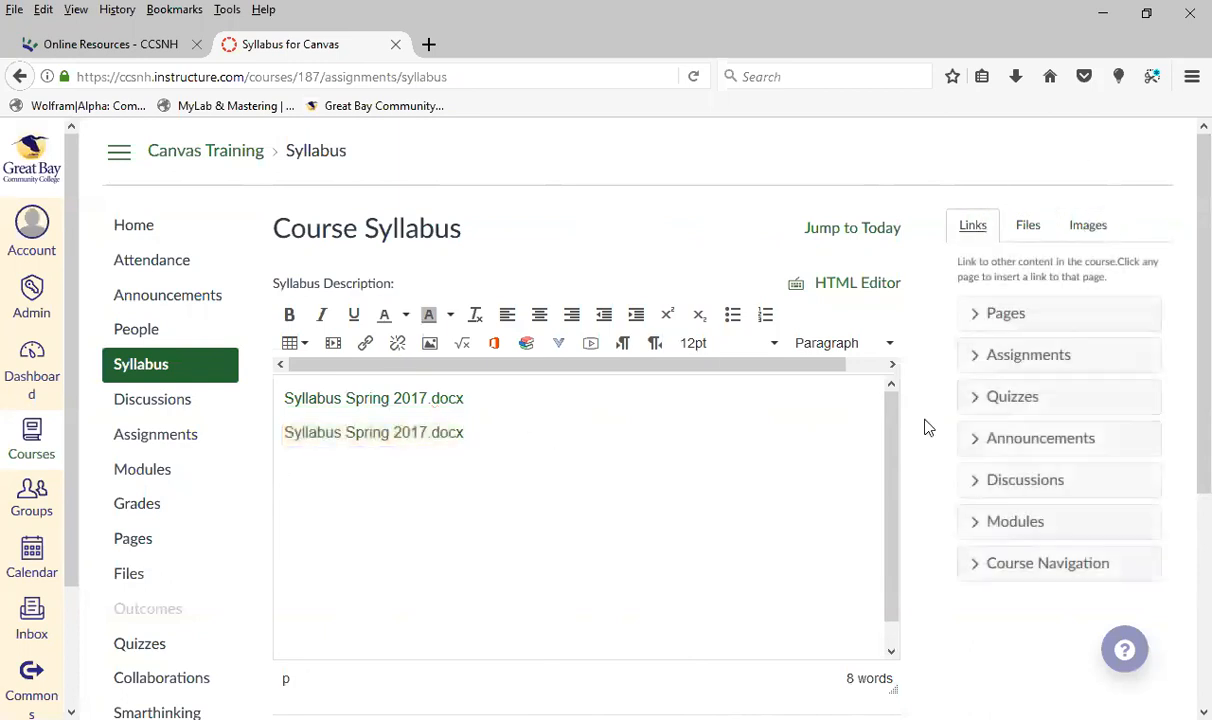
pyautogui.click(1033, 320)
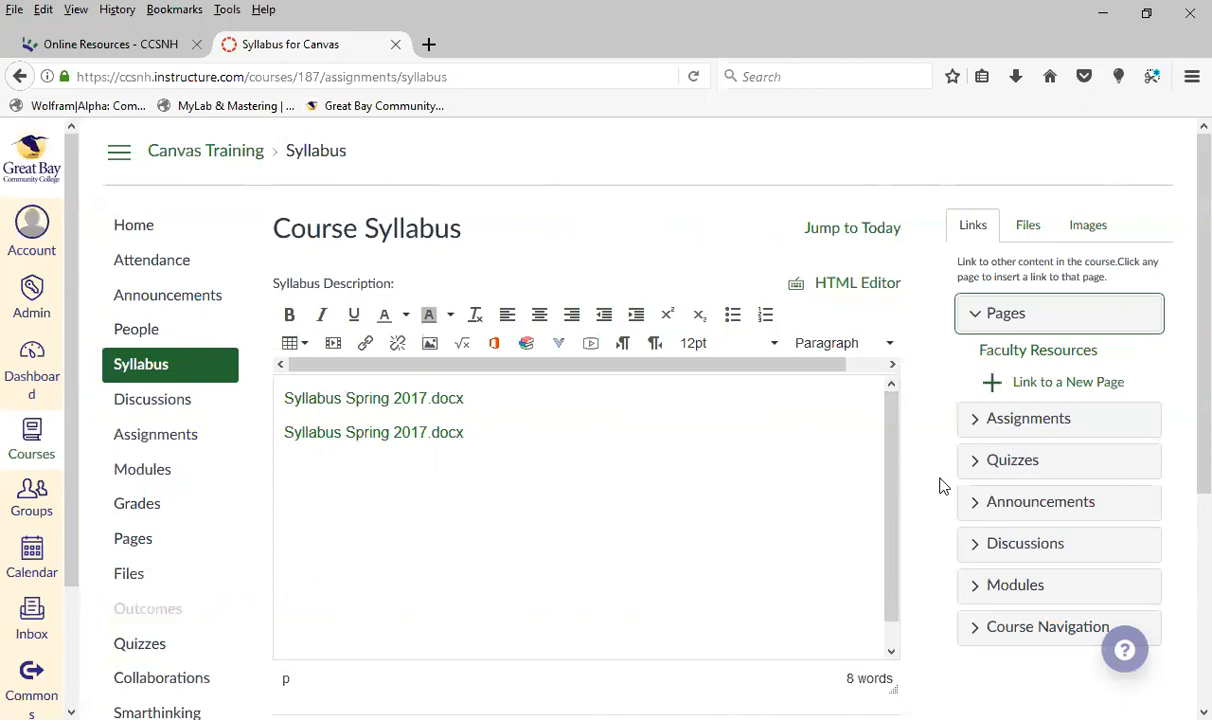
pyautogui.click(938, 380)
pyautogui.scroll(-1, 938, 380)
pyautogui.scroll(-2, 938, 380)
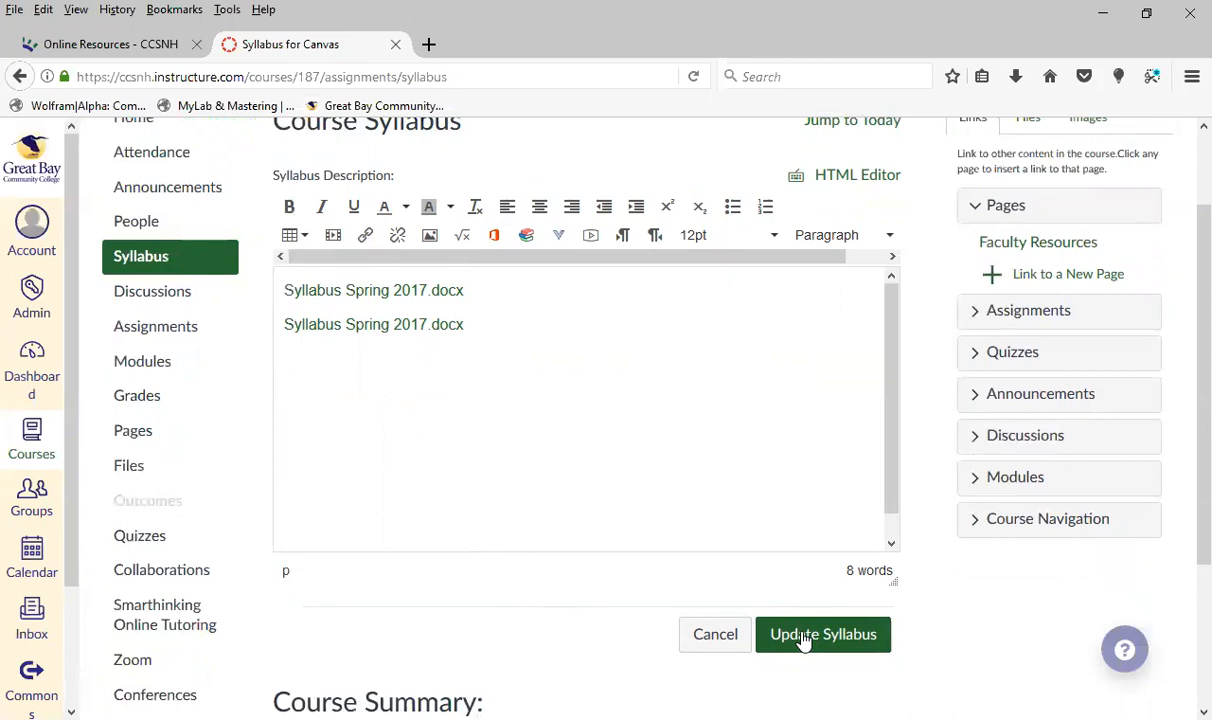
pyautogui.click(560, 338)
pyautogui.press('Right')
pyautogui.press('Return')
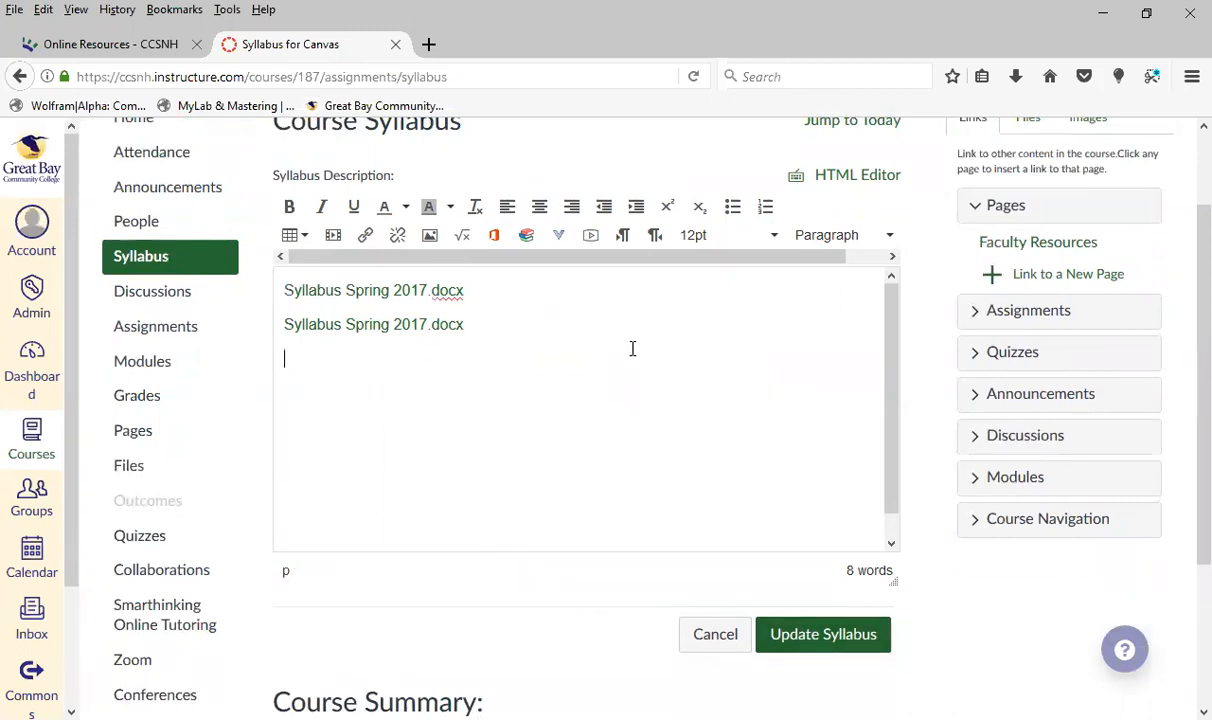
pyautogui.click(1058, 245)
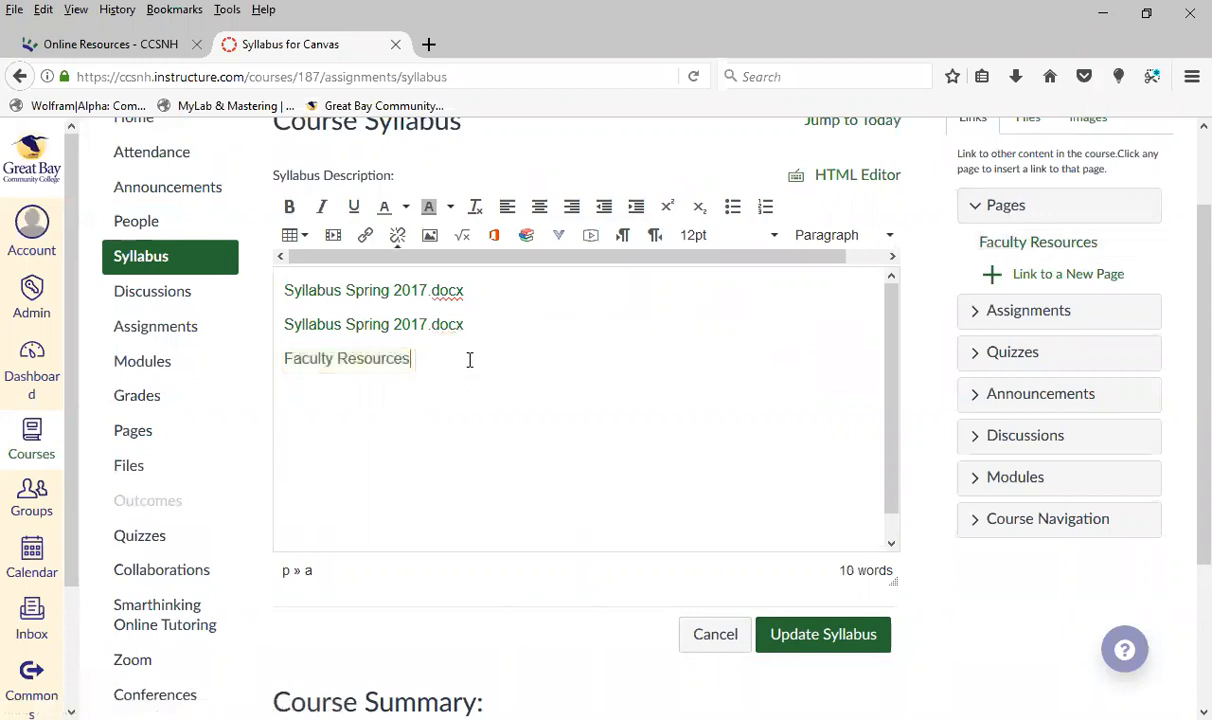
pyautogui.press('Right')
pyautogui.press('Return')
# Save the edited syllabus and look over its links and the course summary
pyautogui.scroll(-3, 975, 610)
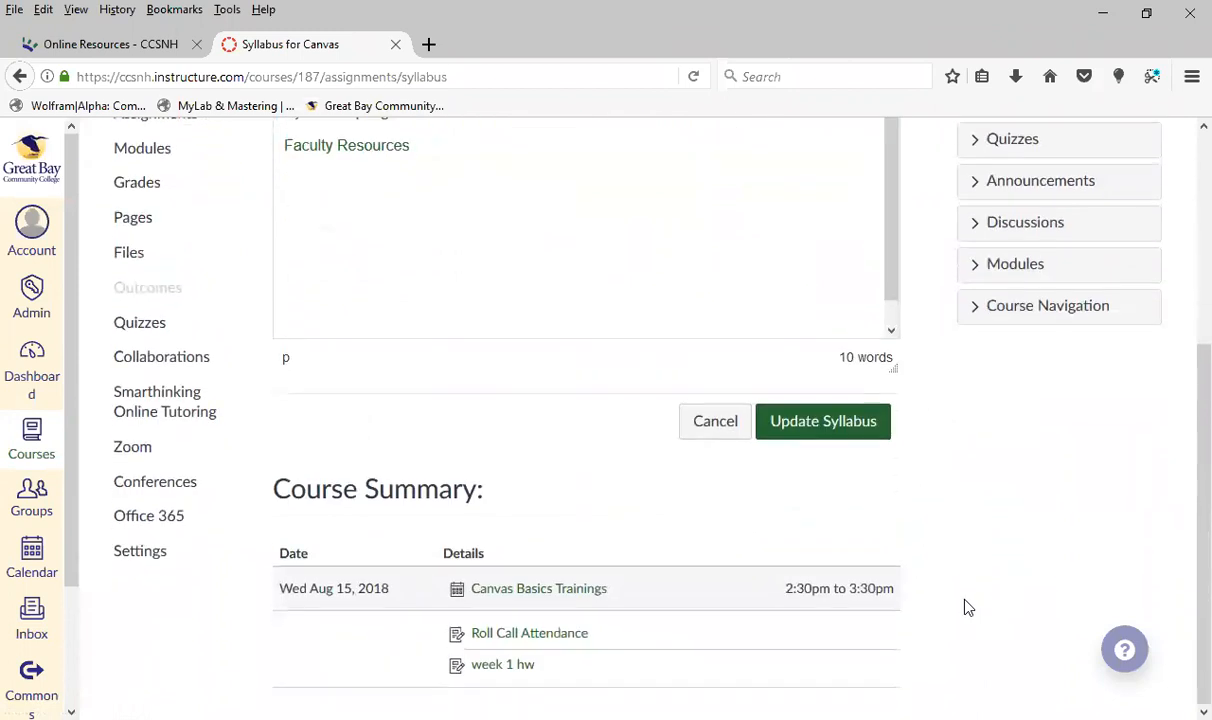
pyautogui.scroll(3, 966, 605)
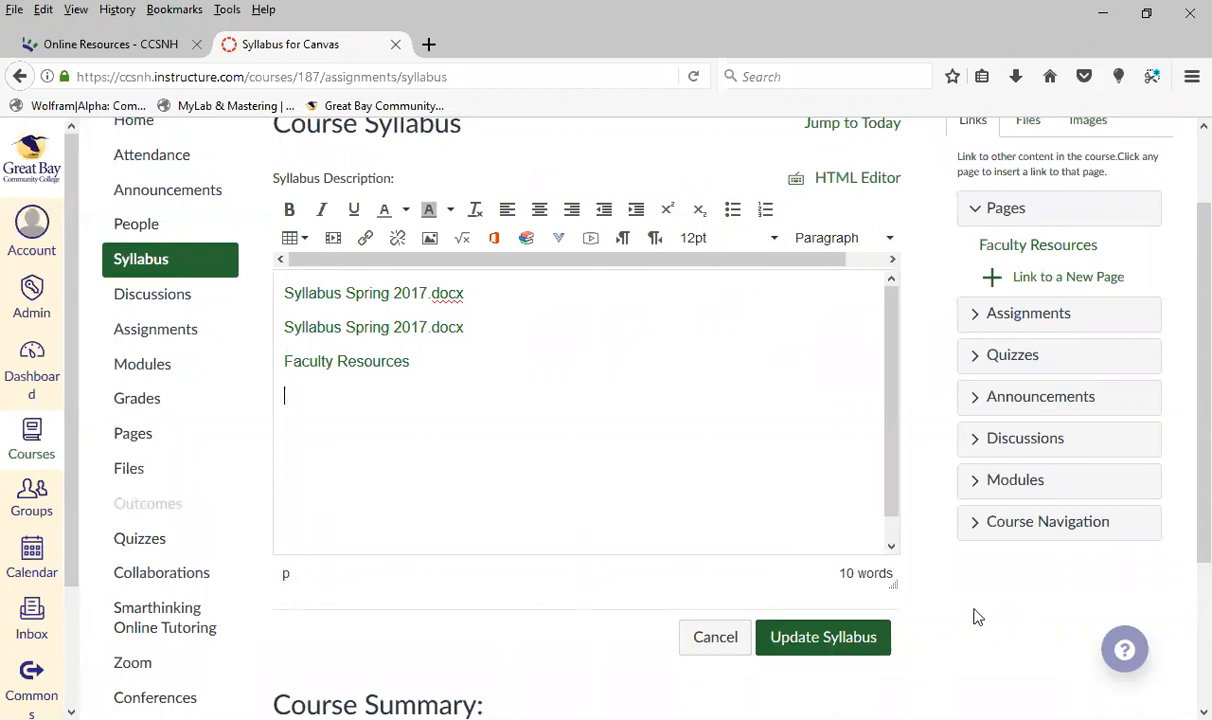
pyautogui.scroll(2, 918, 546)
pyautogui.scroll(-2, 918, 546)
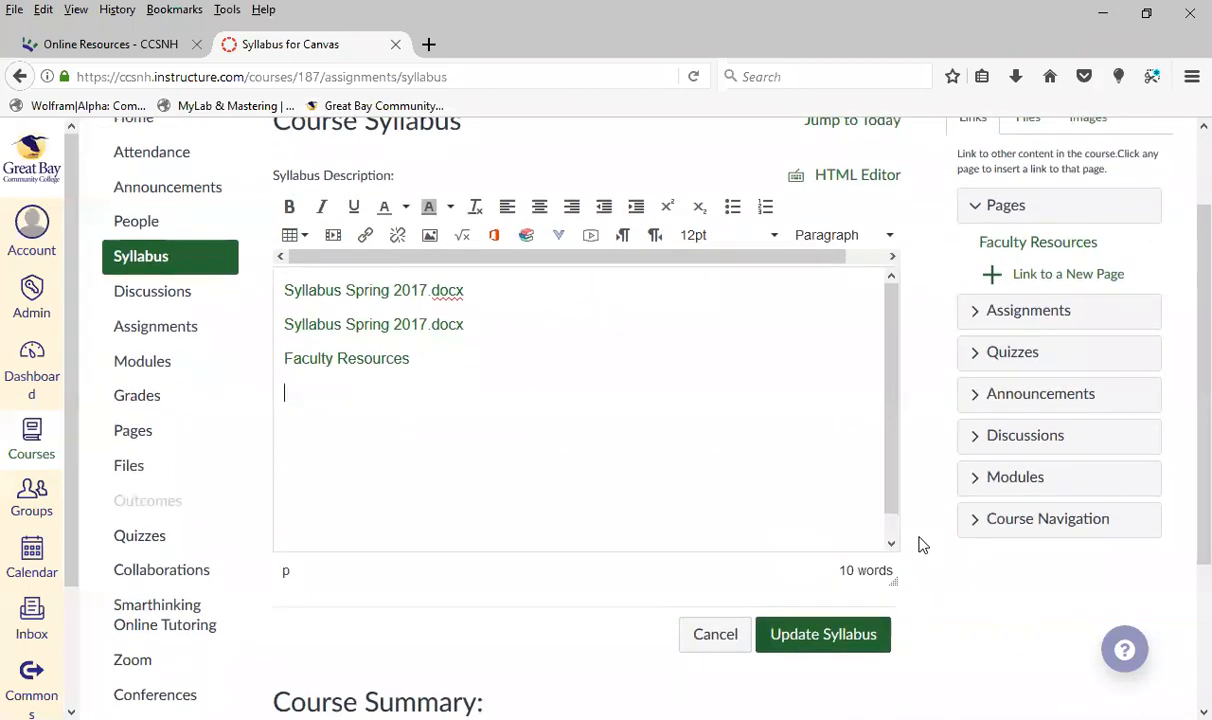
pyautogui.click(831, 648)
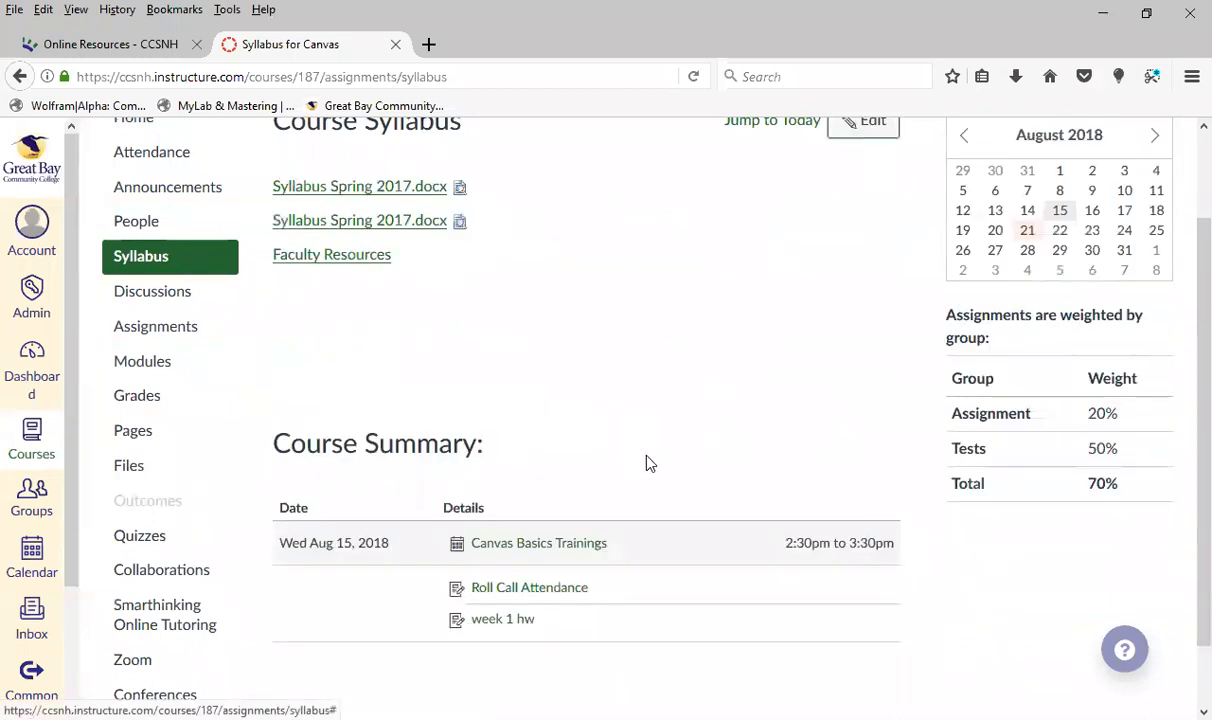
pyautogui.scroll(2, 647, 460)
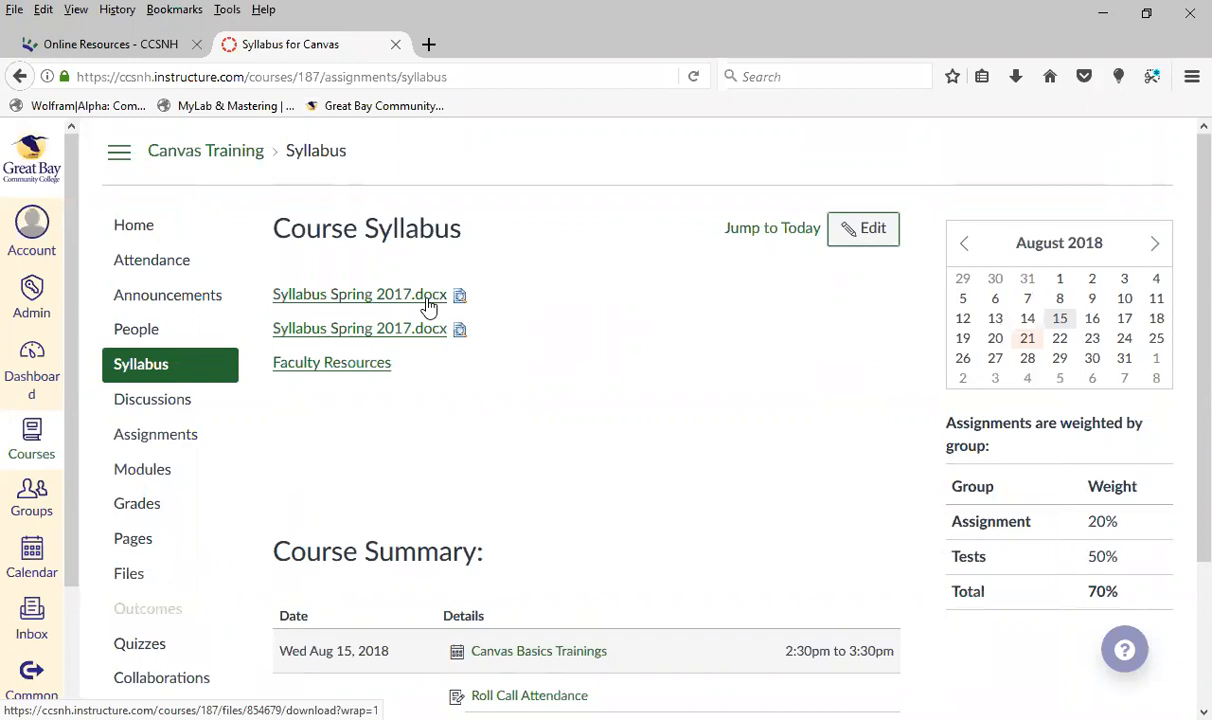
pyautogui.scroll(-3, 733, 384)
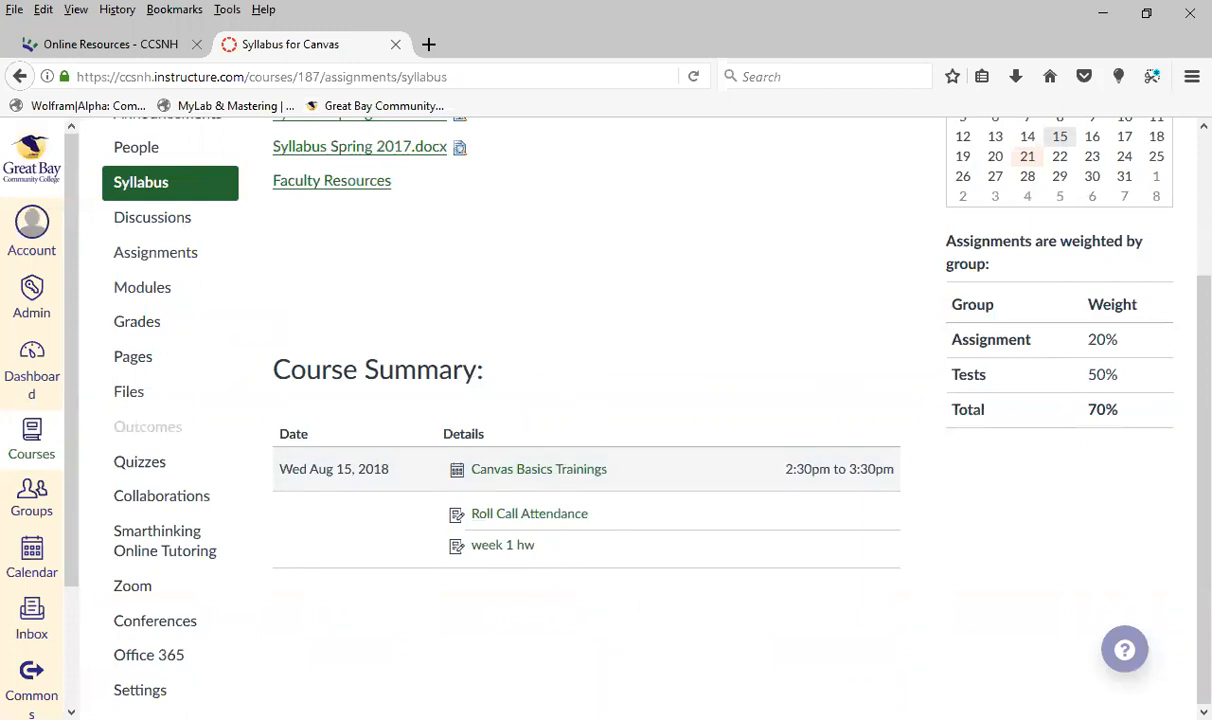
pyautogui.scroll(2, 660, 649)
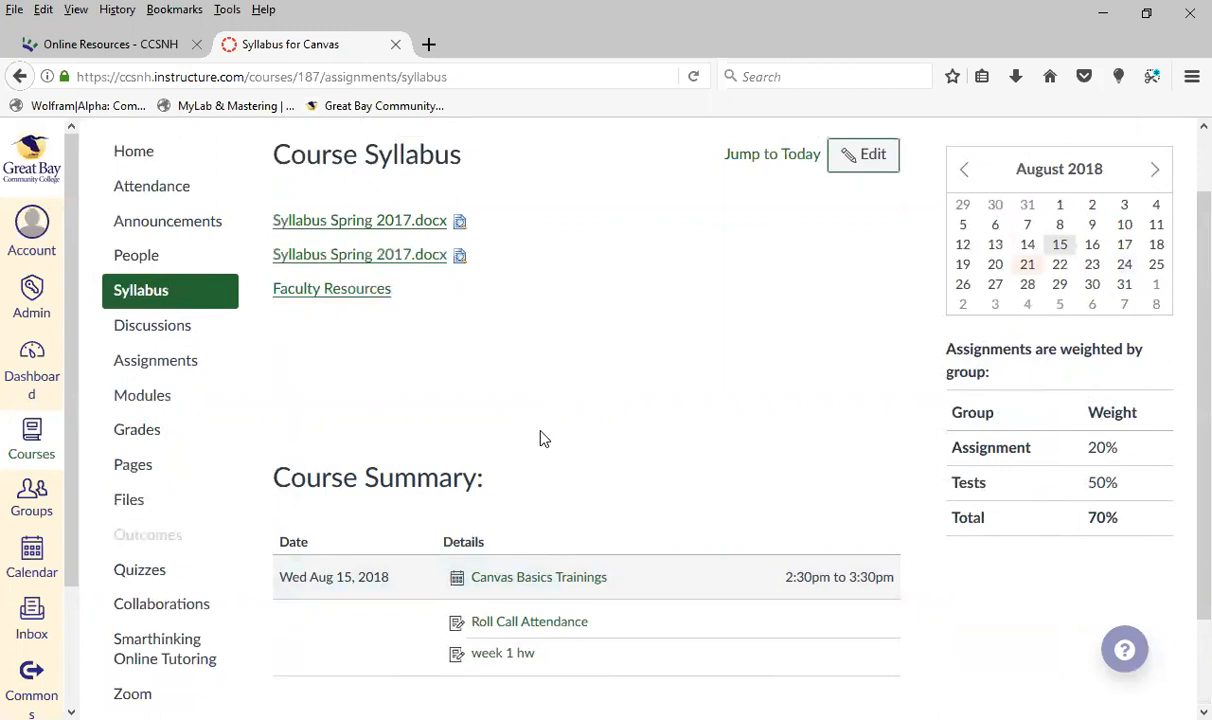
pyautogui.scroll(1, 540, 432)
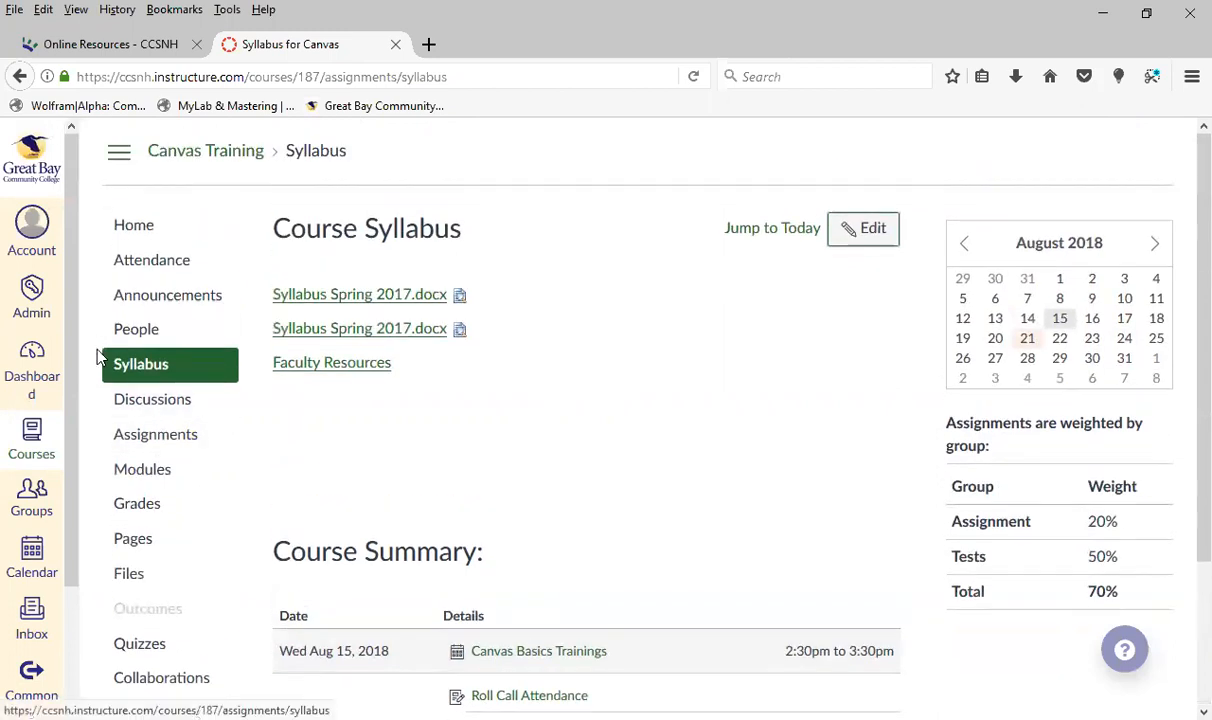
# Start a new page in the course's Pages area and look over its editing and saving options
pyautogui.click(135, 545)
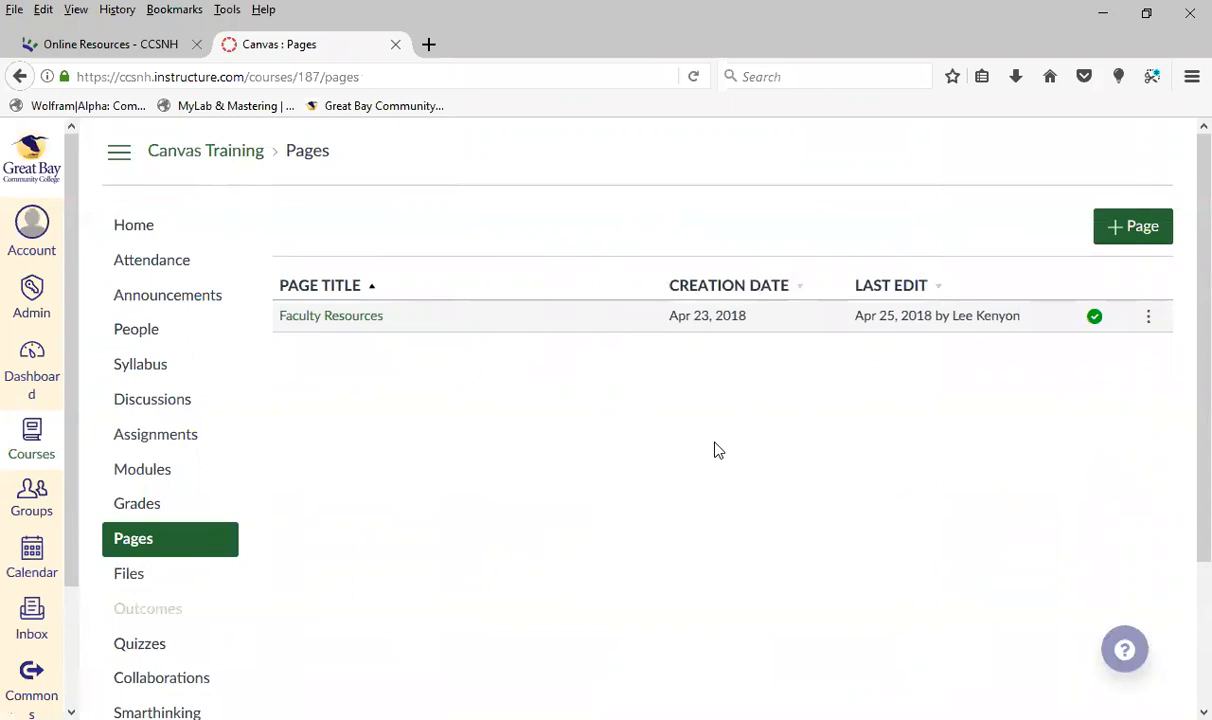
pyautogui.click(1133, 228)
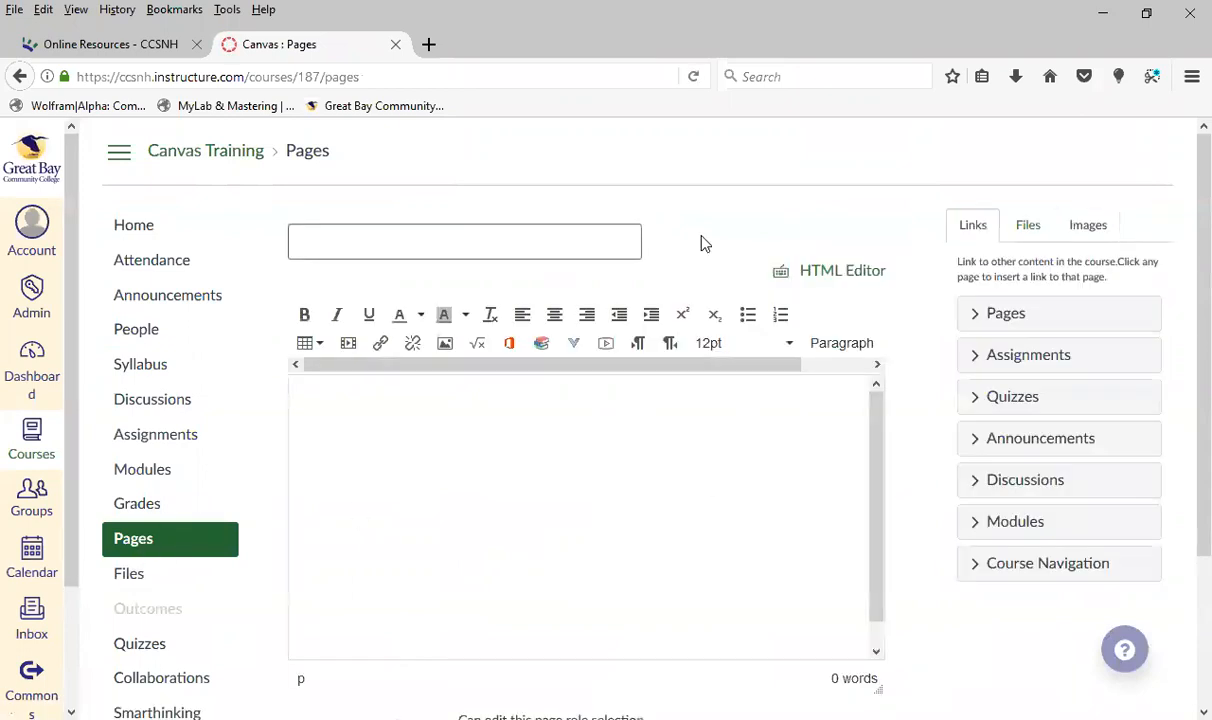
pyautogui.scroll(-1, 936, 582)
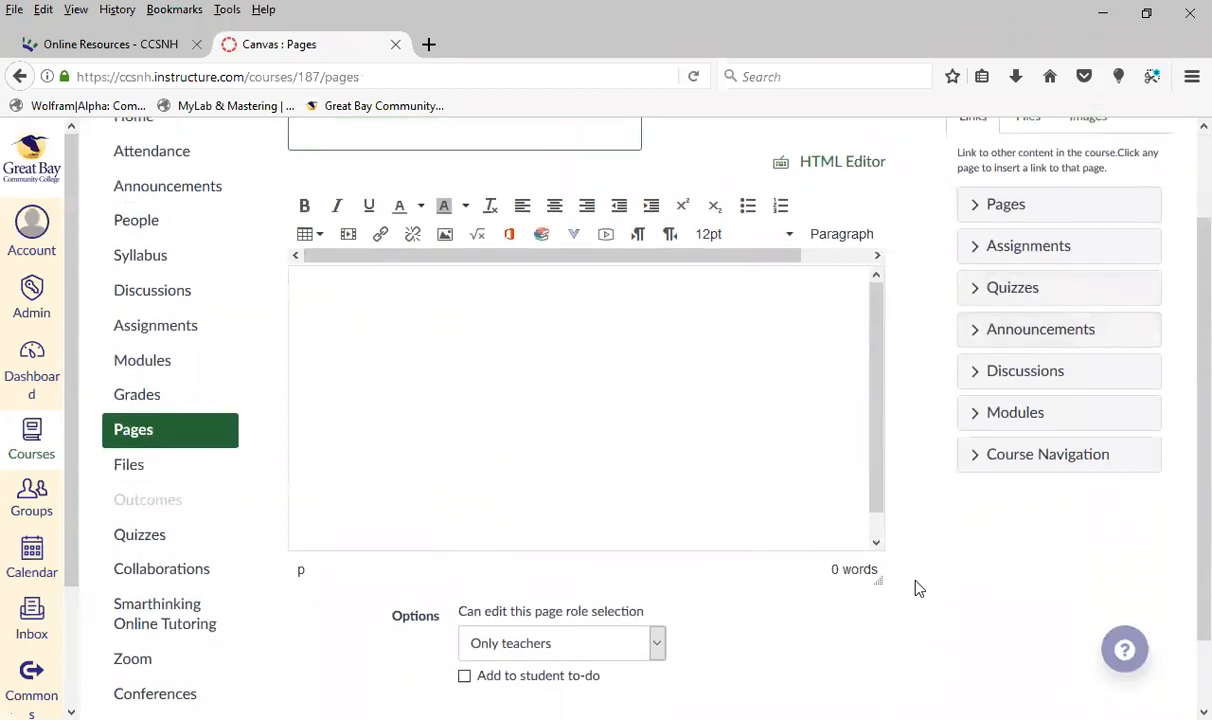
pyautogui.scroll(-1, 914, 587)
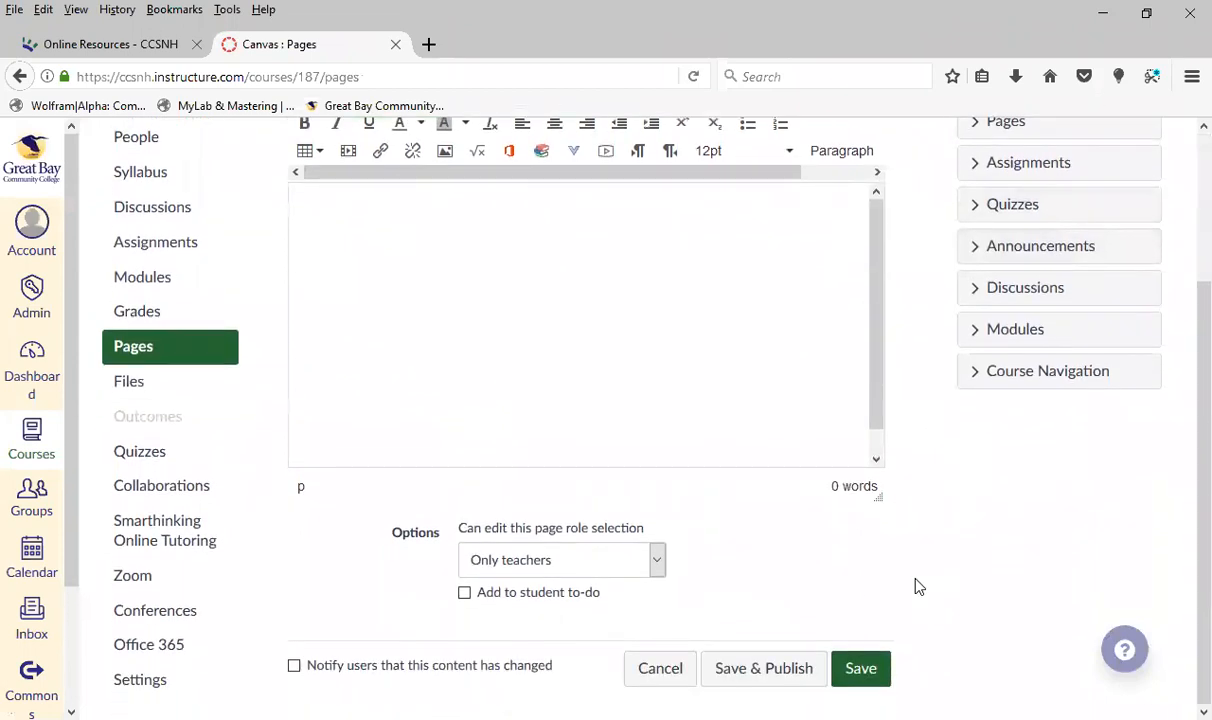
pyautogui.scroll(1, 922, 622)
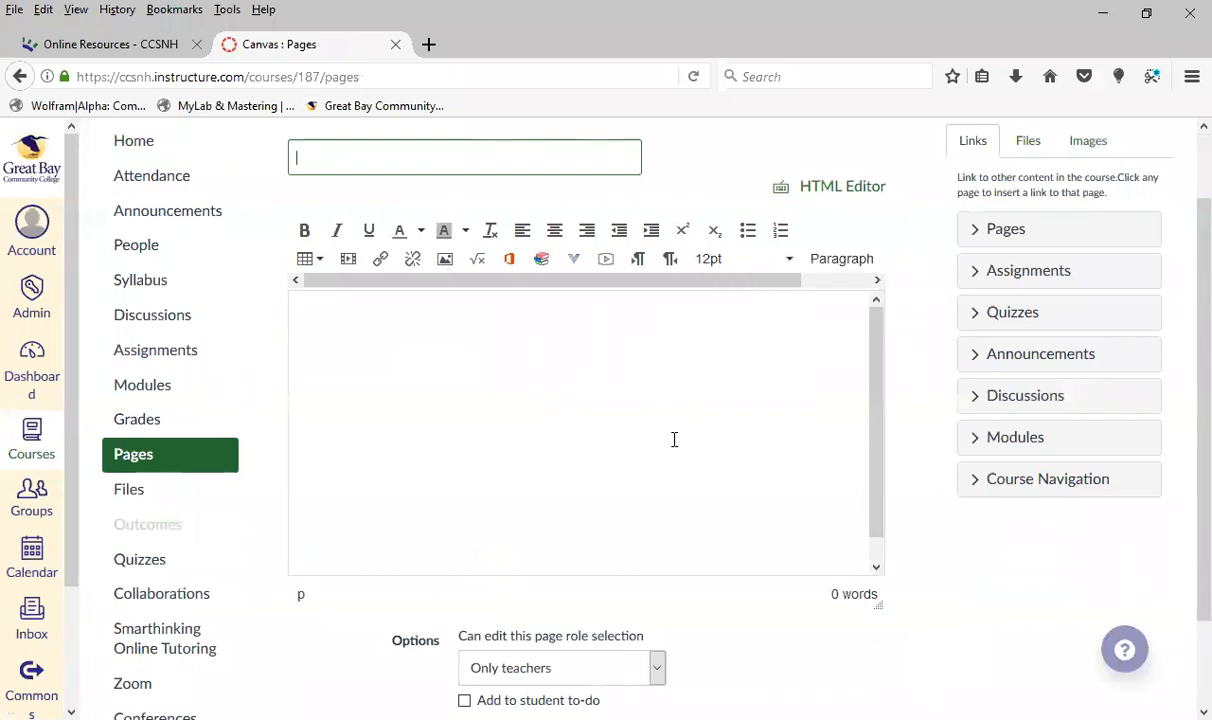
# Look at the source and embed code options for inserting media into the page body, and cancel without adding any
pyautogui.click(645, 421)
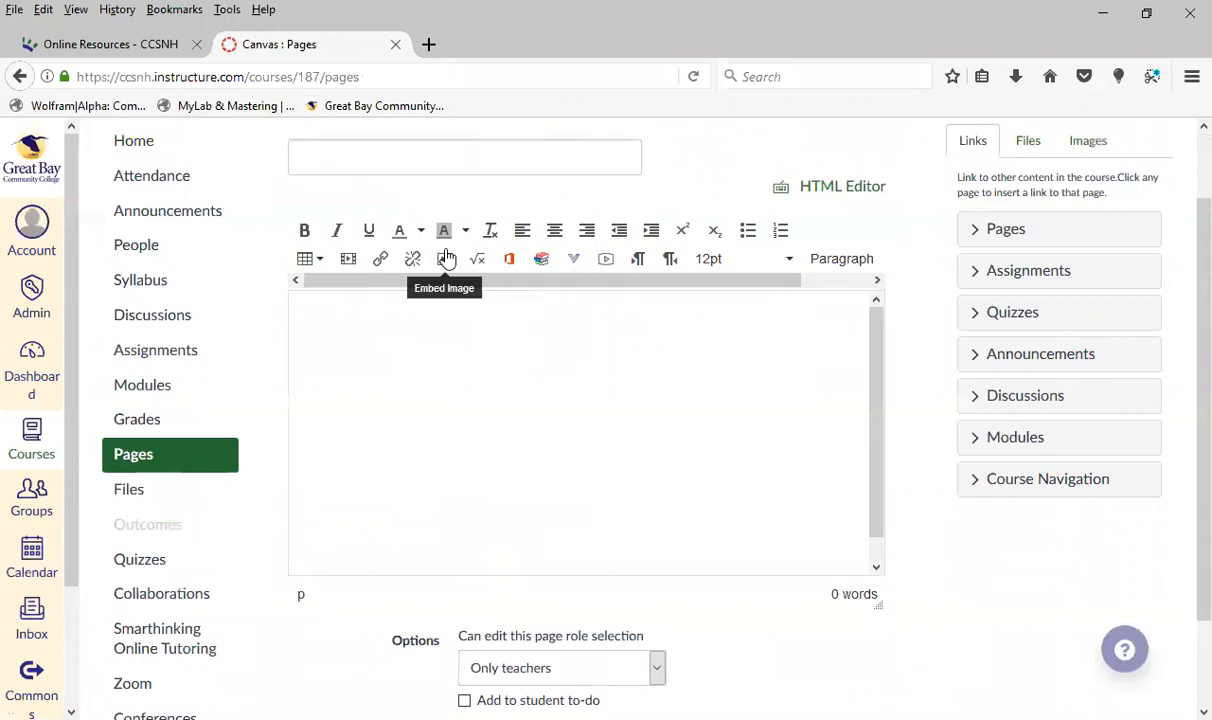
pyautogui.click(347, 266)
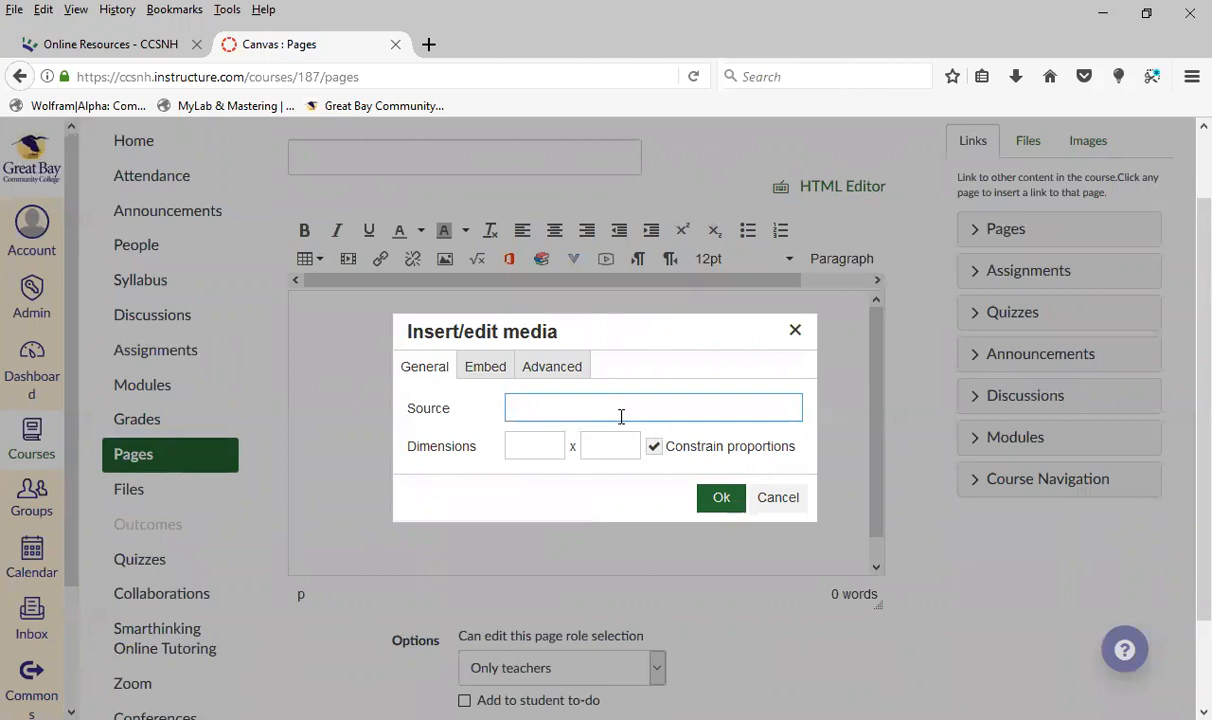
pyautogui.click(490, 365)
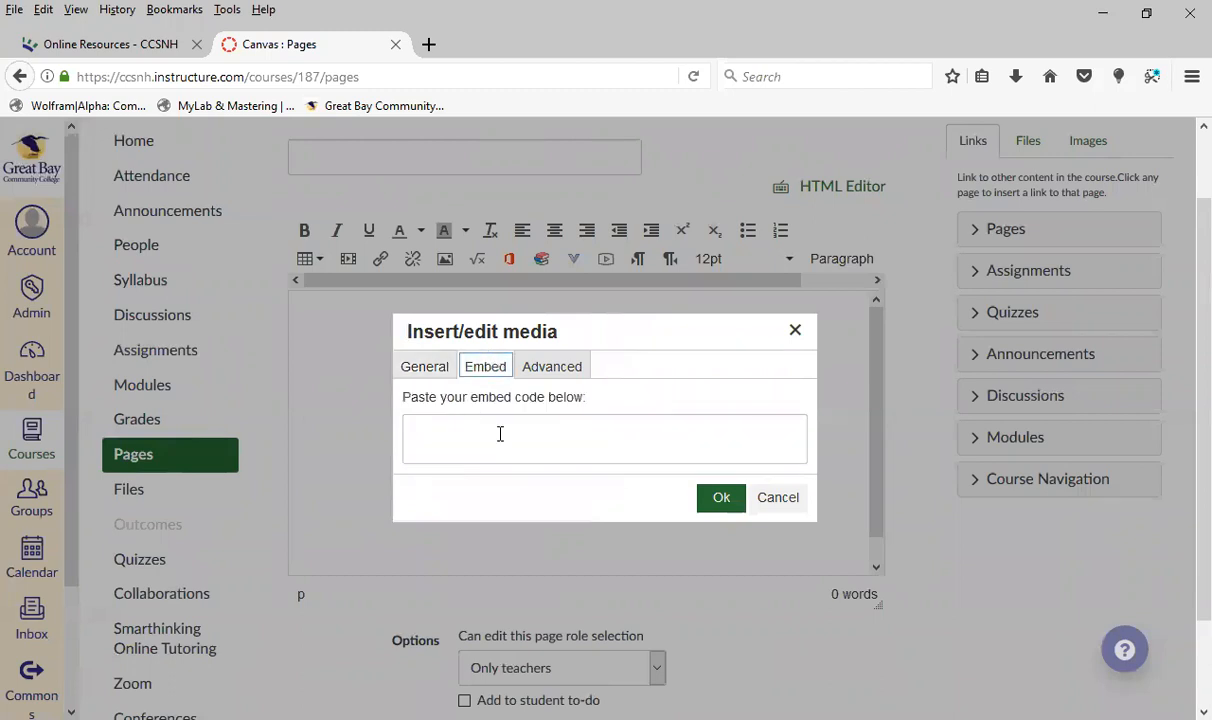
pyautogui.click(768, 500)
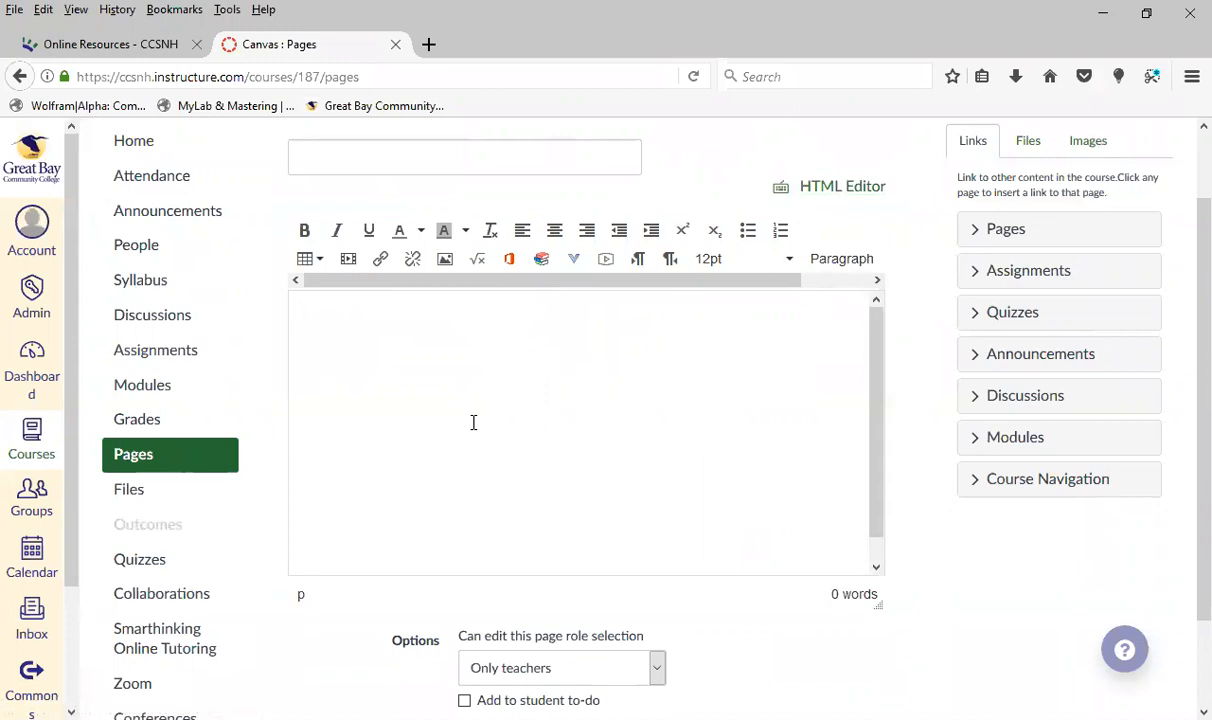
# Title the new page "test page", enter "test page" as its body text, and save it without publishing
pyautogui.scroll(-2, 790, 584)
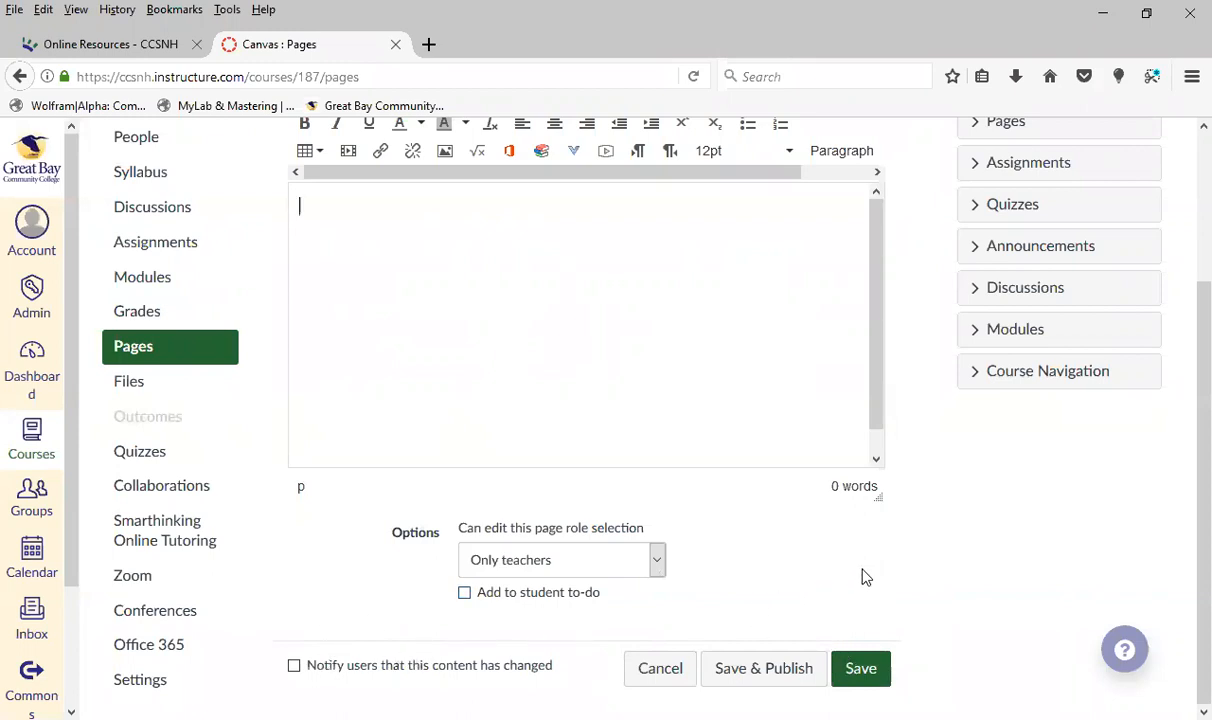
pyautogui.scroll(2, 926, 523)
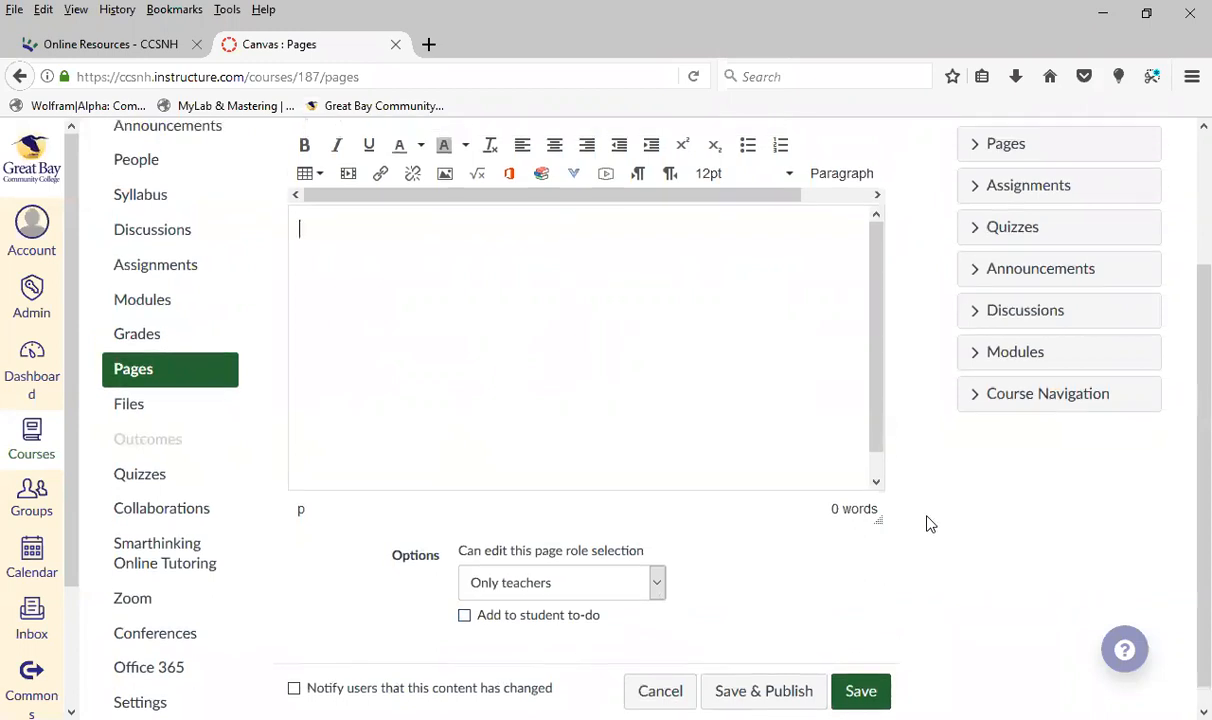
pyautogui.click(477, 157)
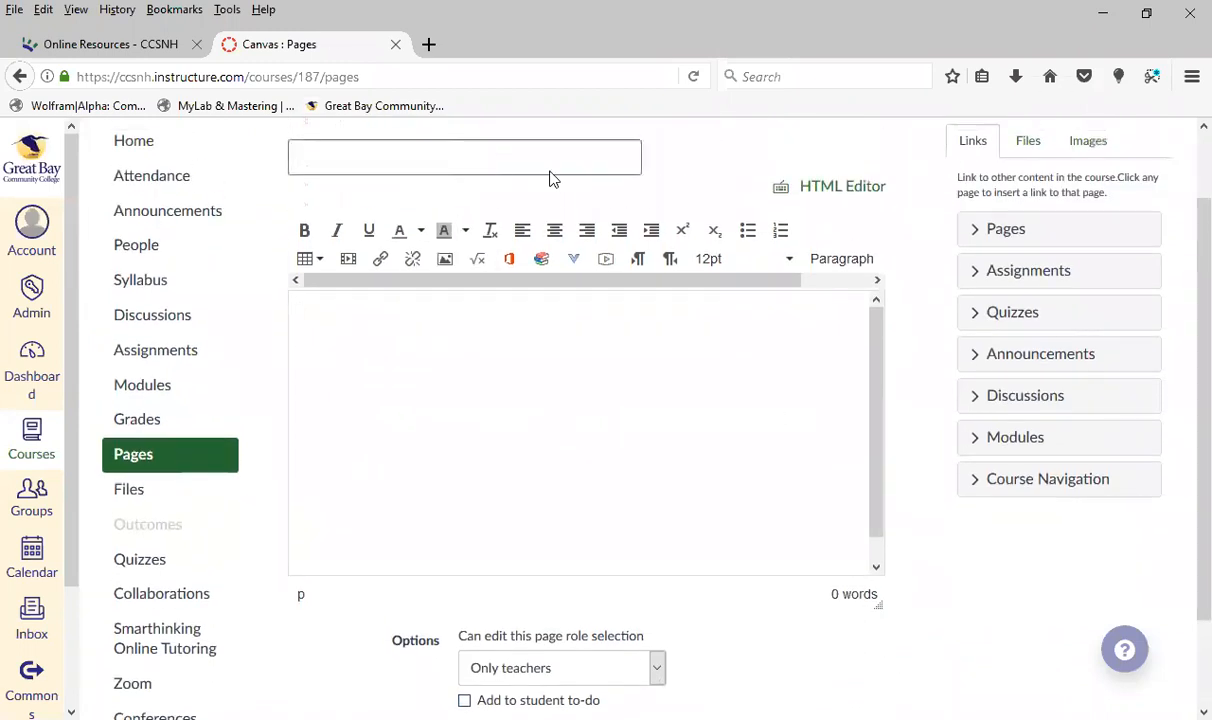
pyautogui.write('test page')
pyautogui.click(515, 384)
pyautogui.write('test page')
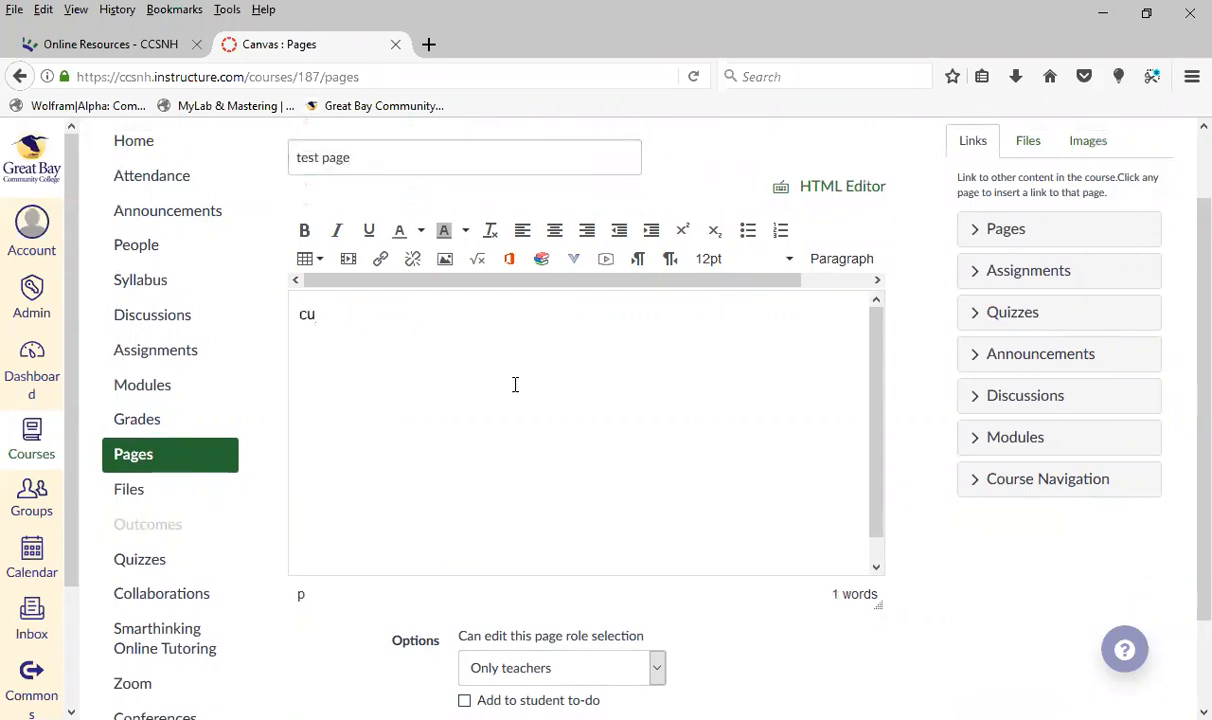
pyautogui.scroll(-2, 905, 480)
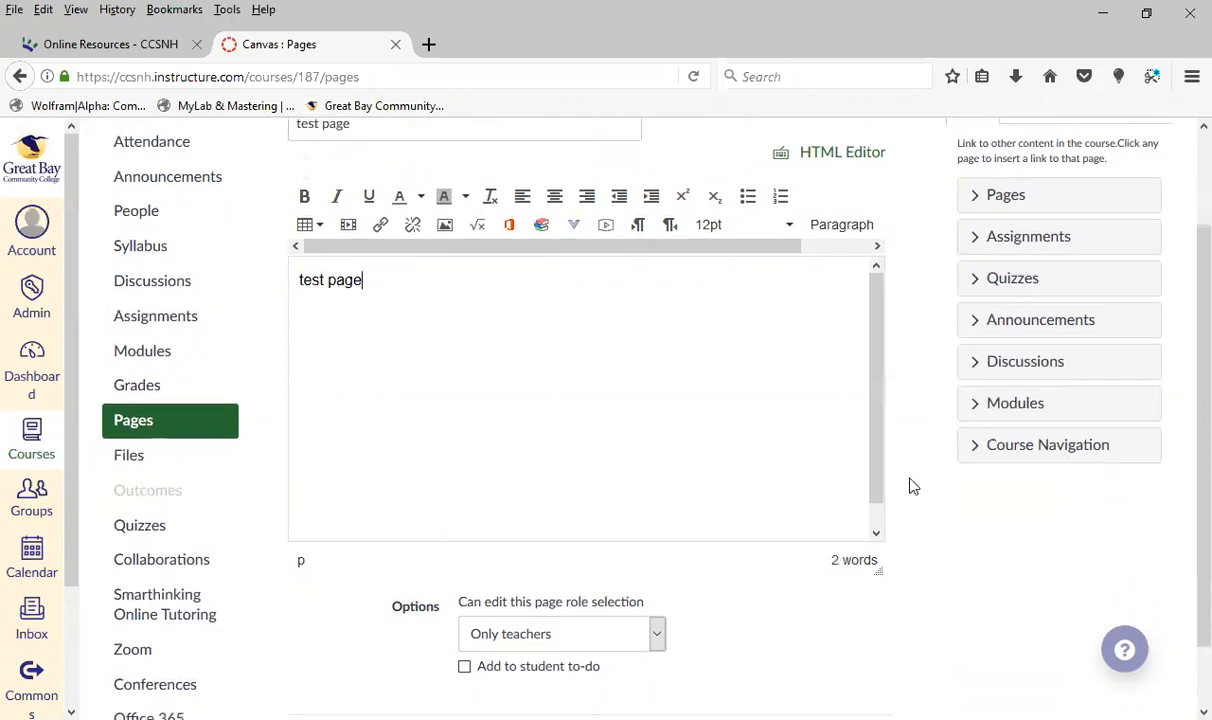
pyautogui.click(860, 686)
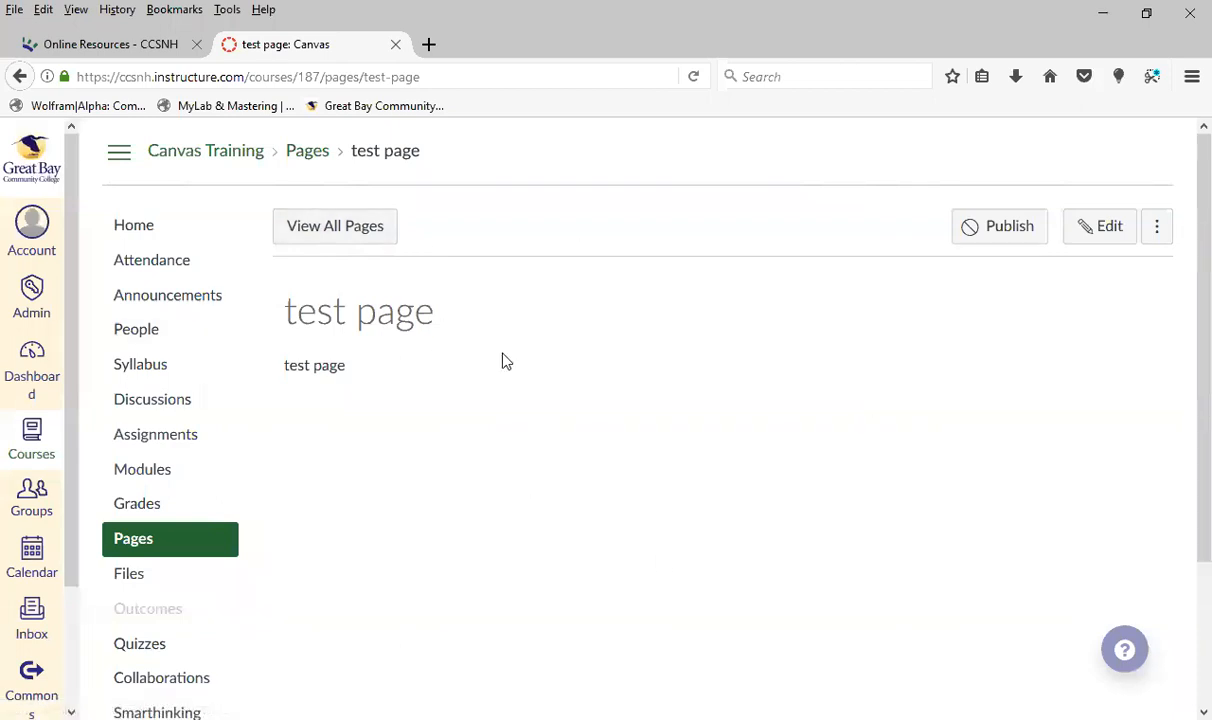
# Return to the list of all pages and set Faculty Resources as the course front page
pyautogui.click(325, 227)
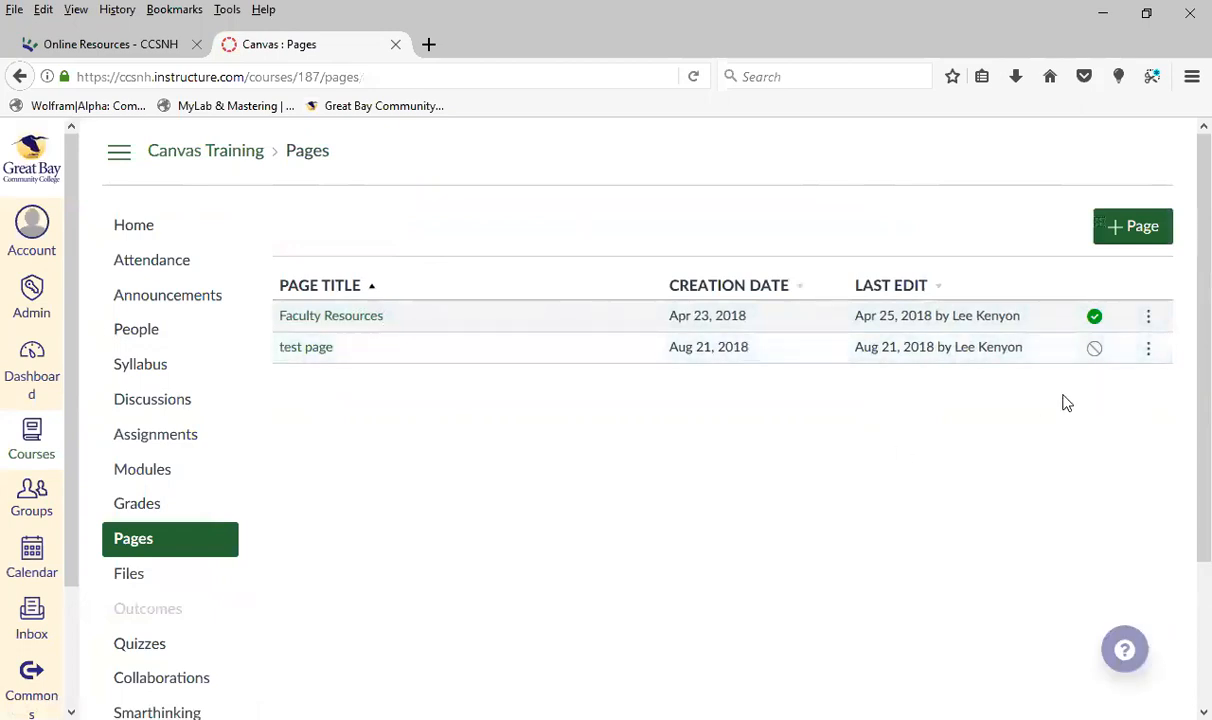
pyautogui.click(1149, 350)
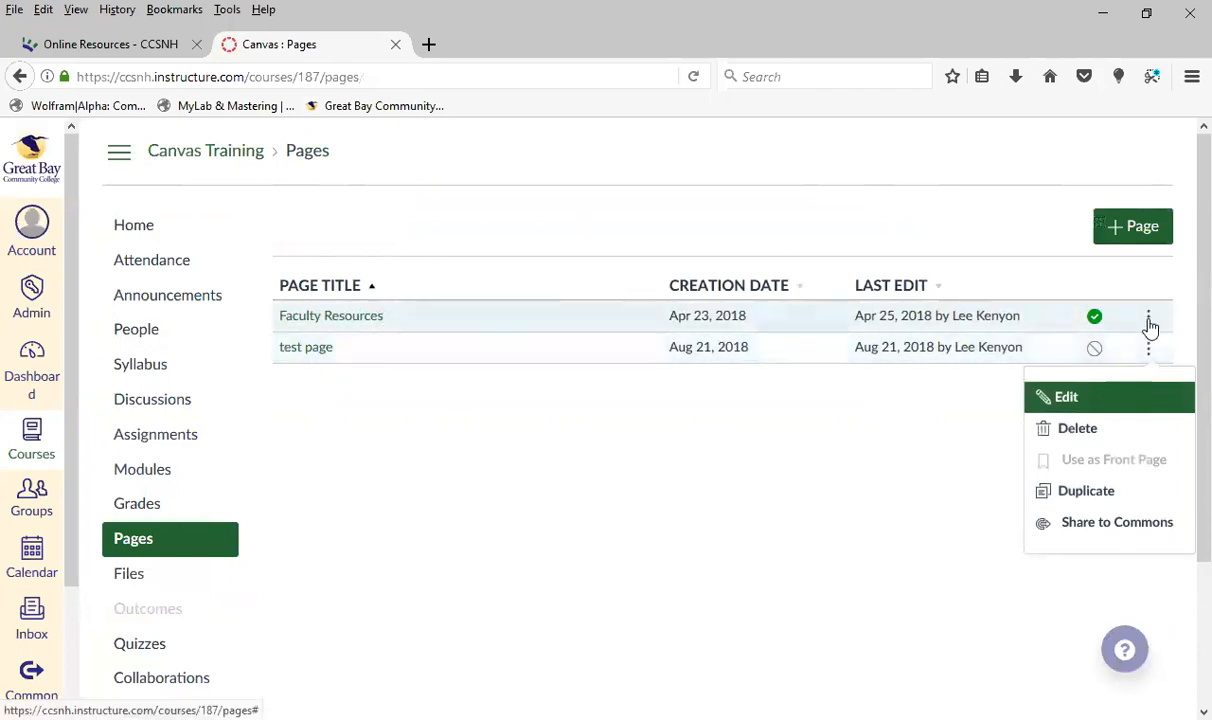
pyautogui.click(1149, 320)
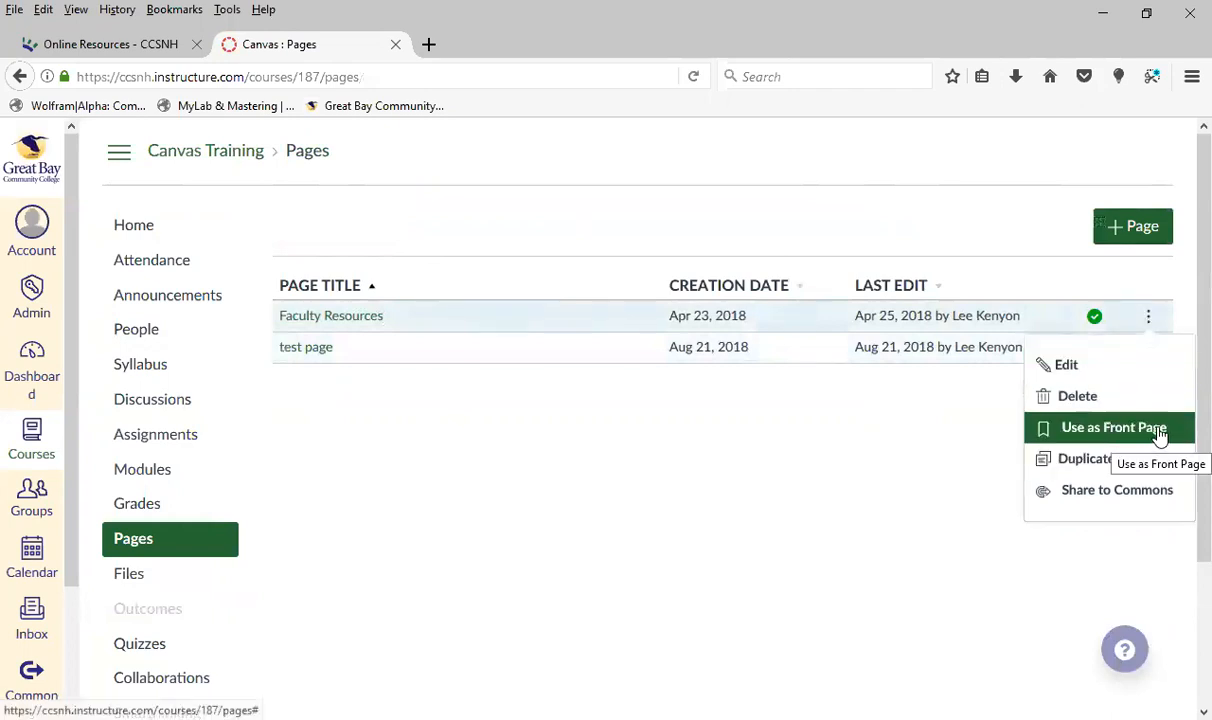
pyautogui.click(1160, 437)
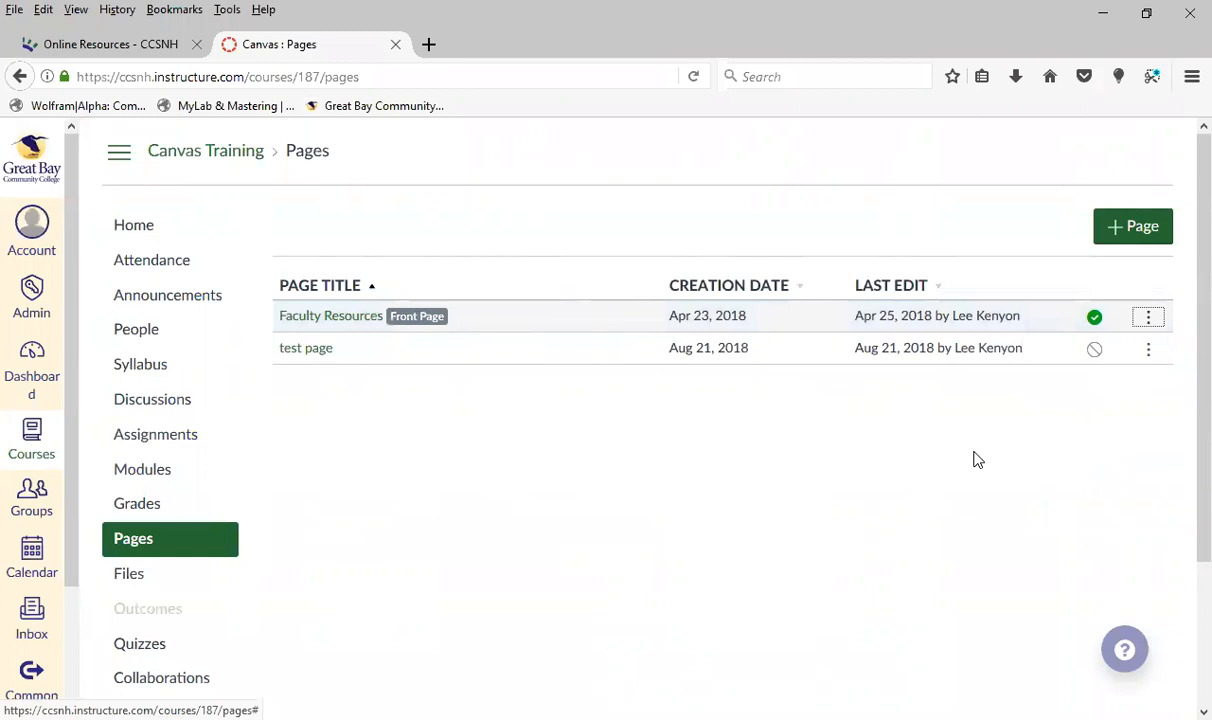
# Publish the test page, and set the course home page to display the Pages Front Page
pyautogui.click(1097, 355)
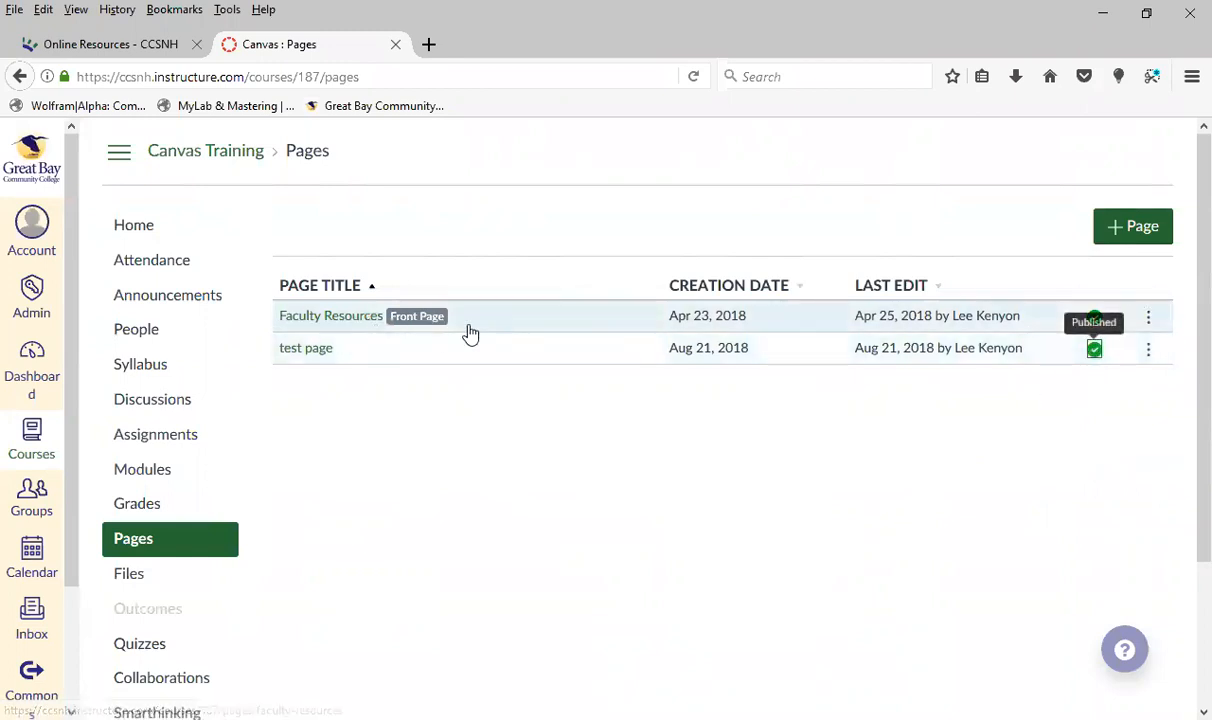
pyautogui.click(123, 229)
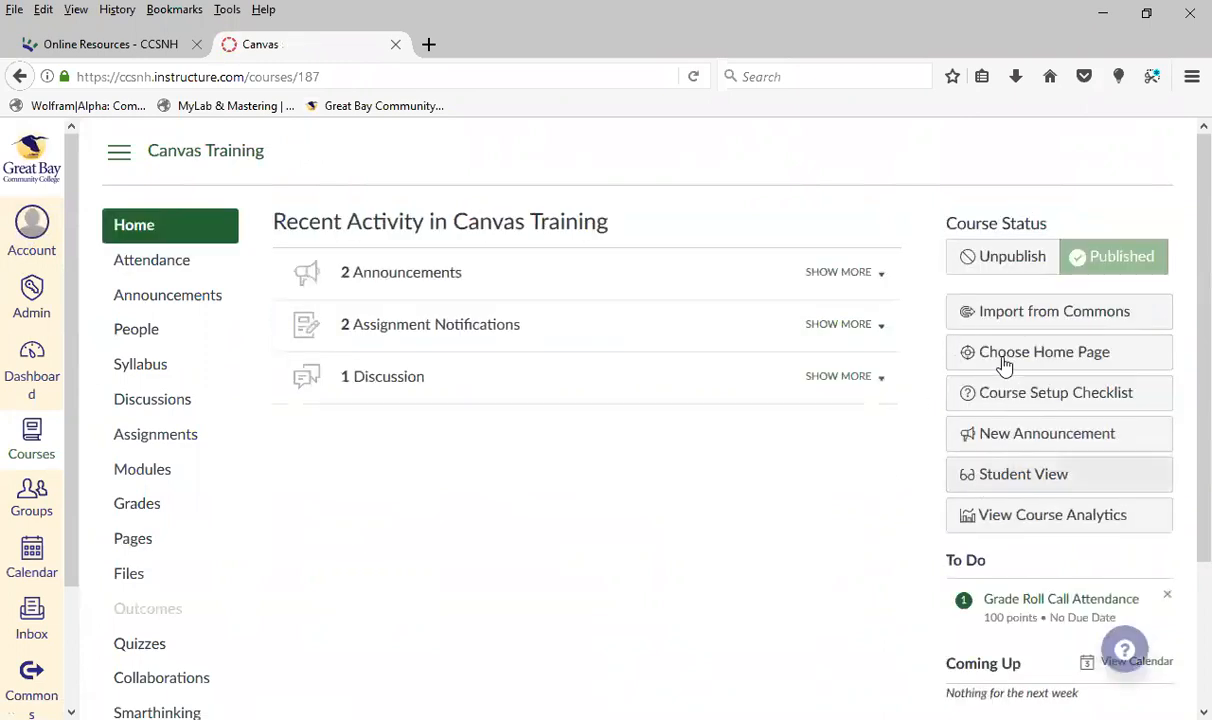
pyautogui.click(1005, 358)
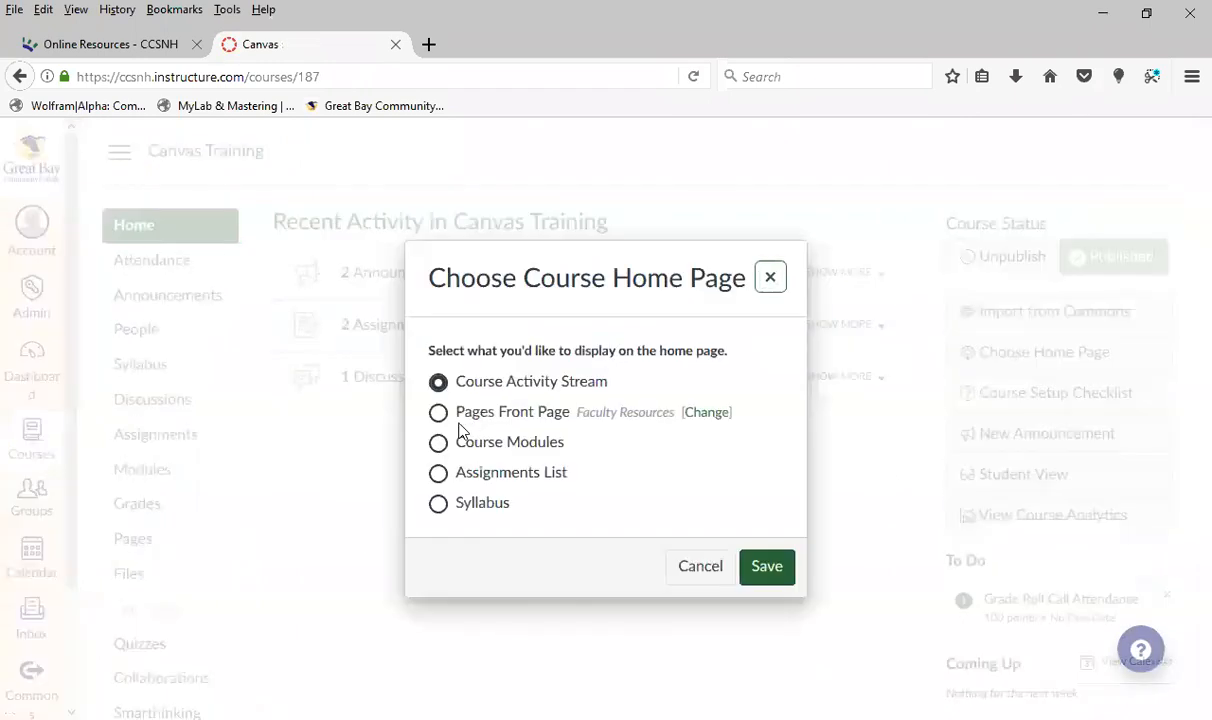
pyautogui.click(440, 414)
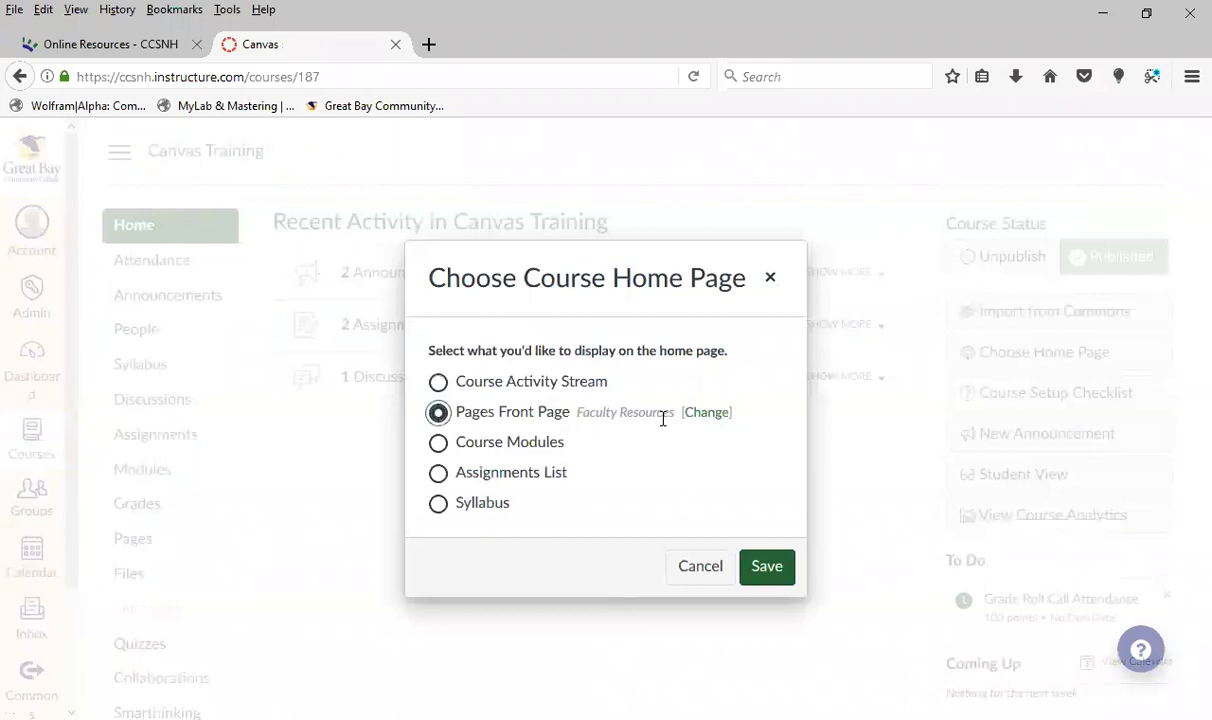
pyautogui.click(767, 566)
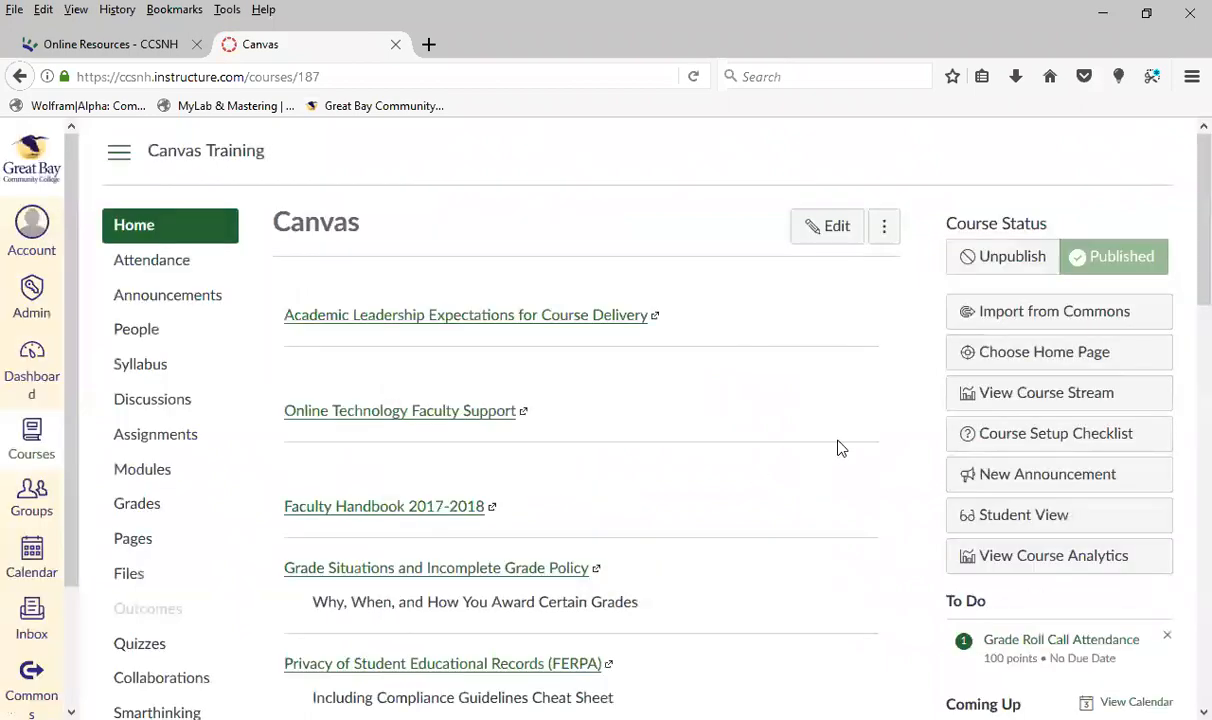
# Look over the new course home page, its resource links and its additional page options
pyautogui.scroll(-7, 717, 446)
pyautogui.scroll(-5, 717, 448)
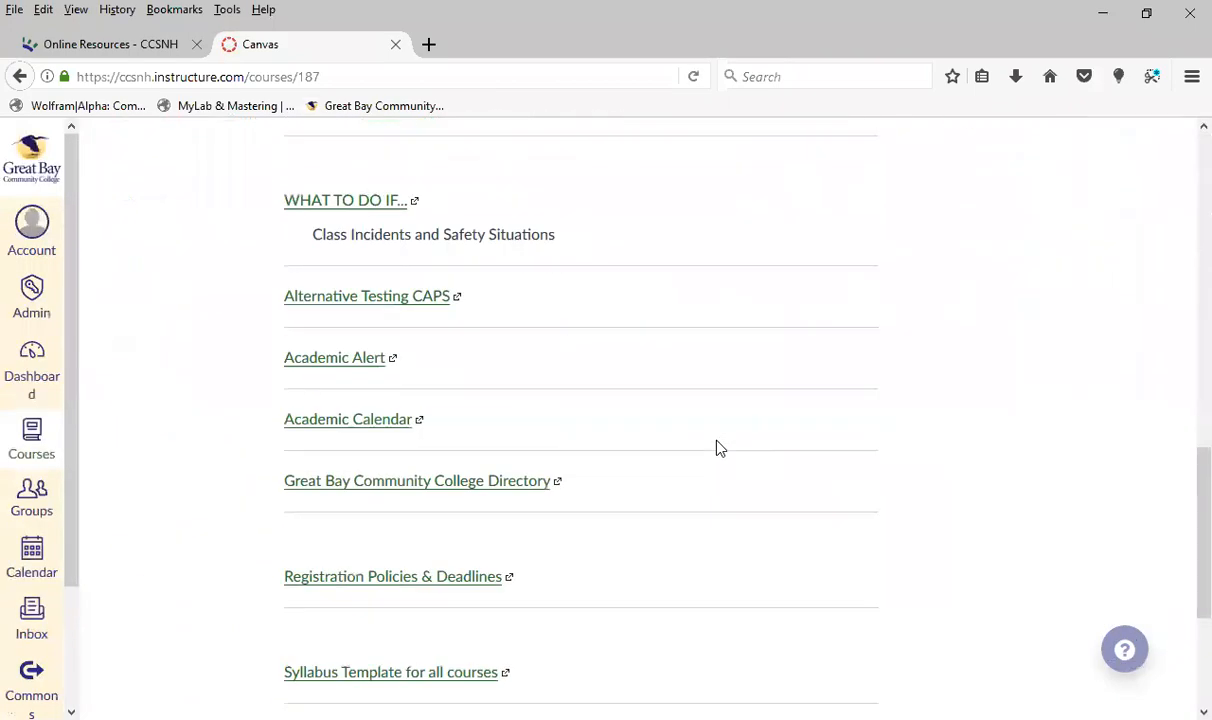
pyautogui.scroll(12, 717, 448)
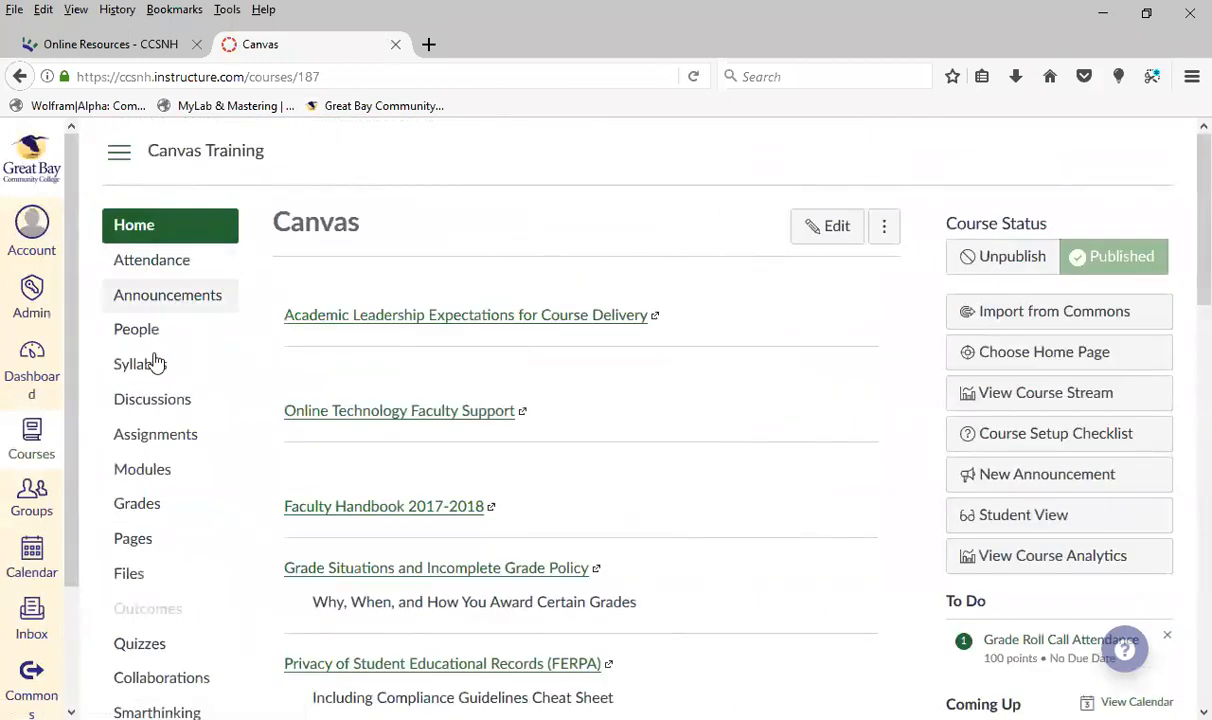
pyautogui.scroll(-2, 176, 477)
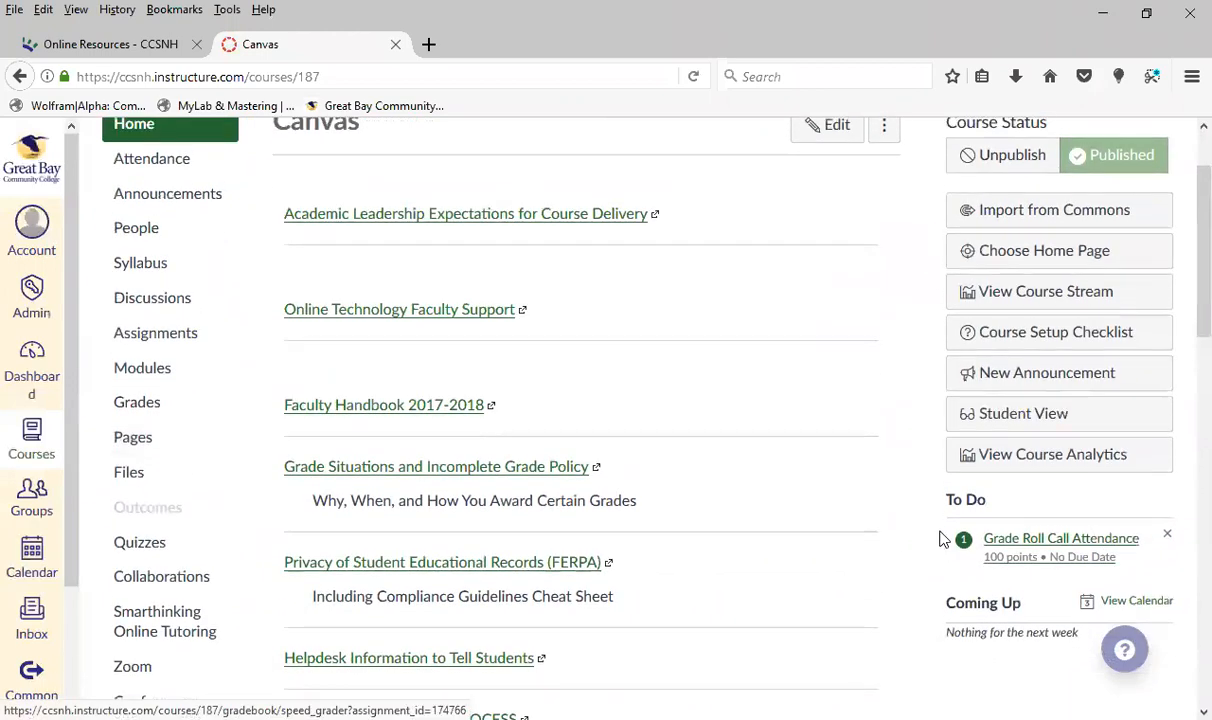
pyautogui.scroll(2, 940, 539)
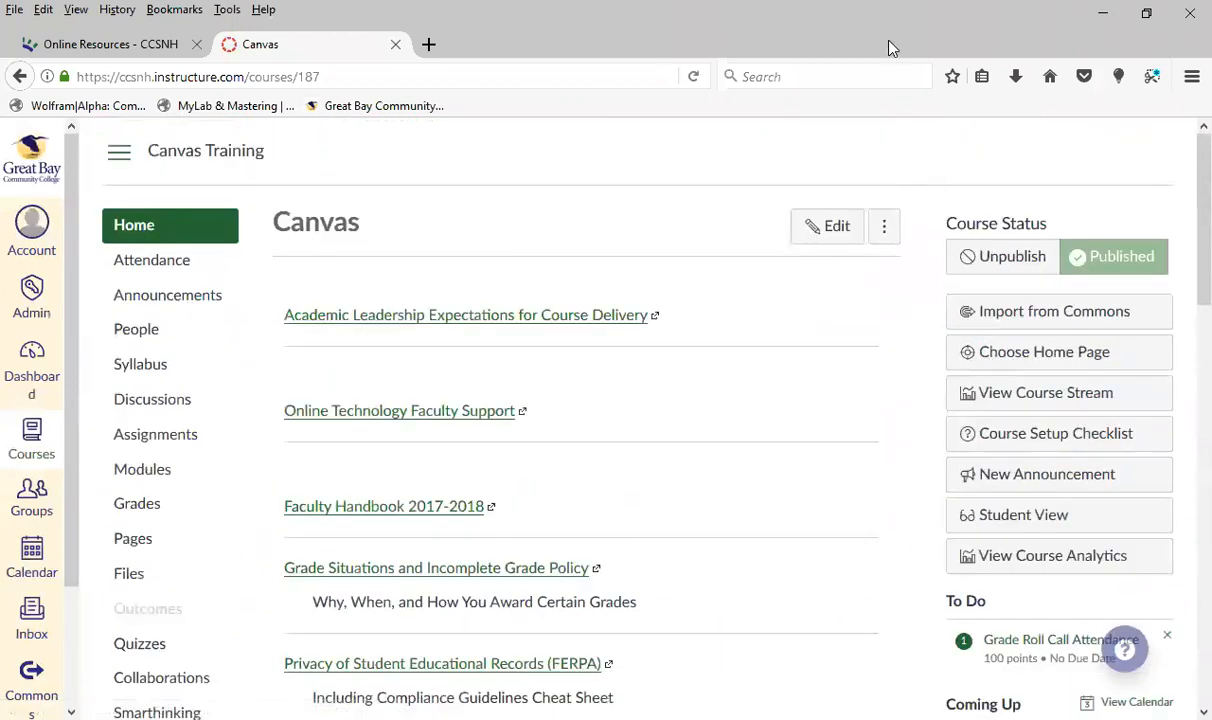
pyautogui.click(889, 234)
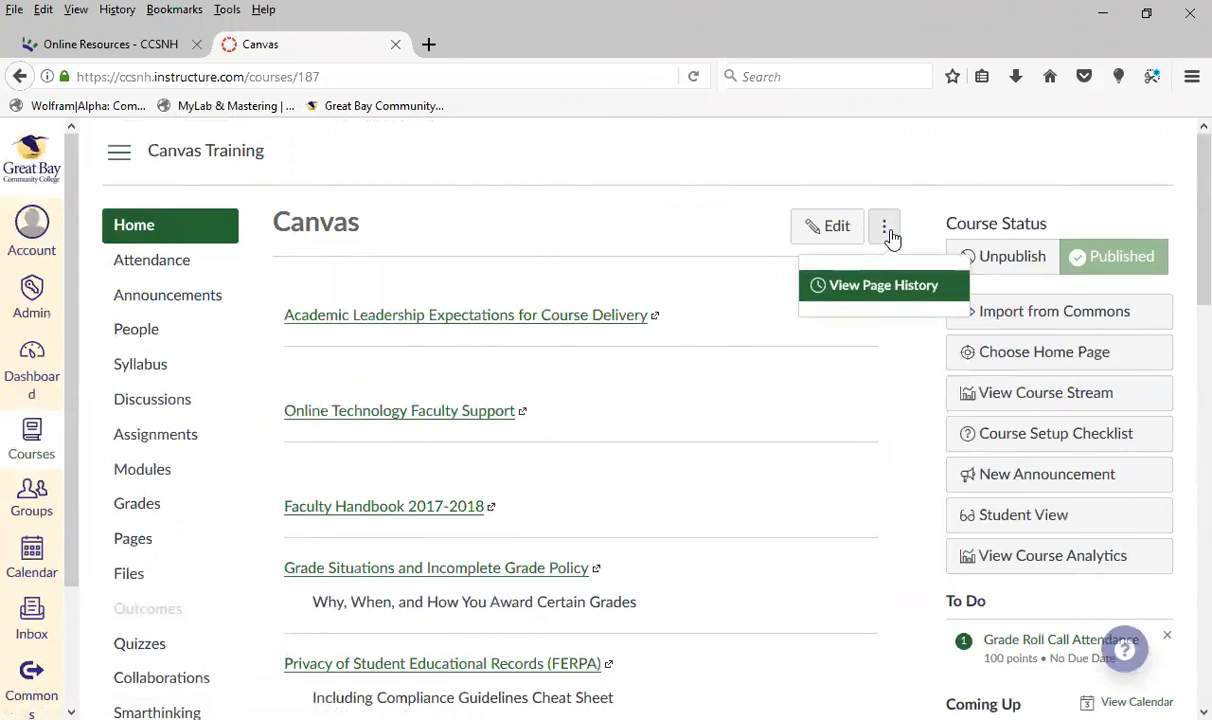
pyautogui.click(889, 234)
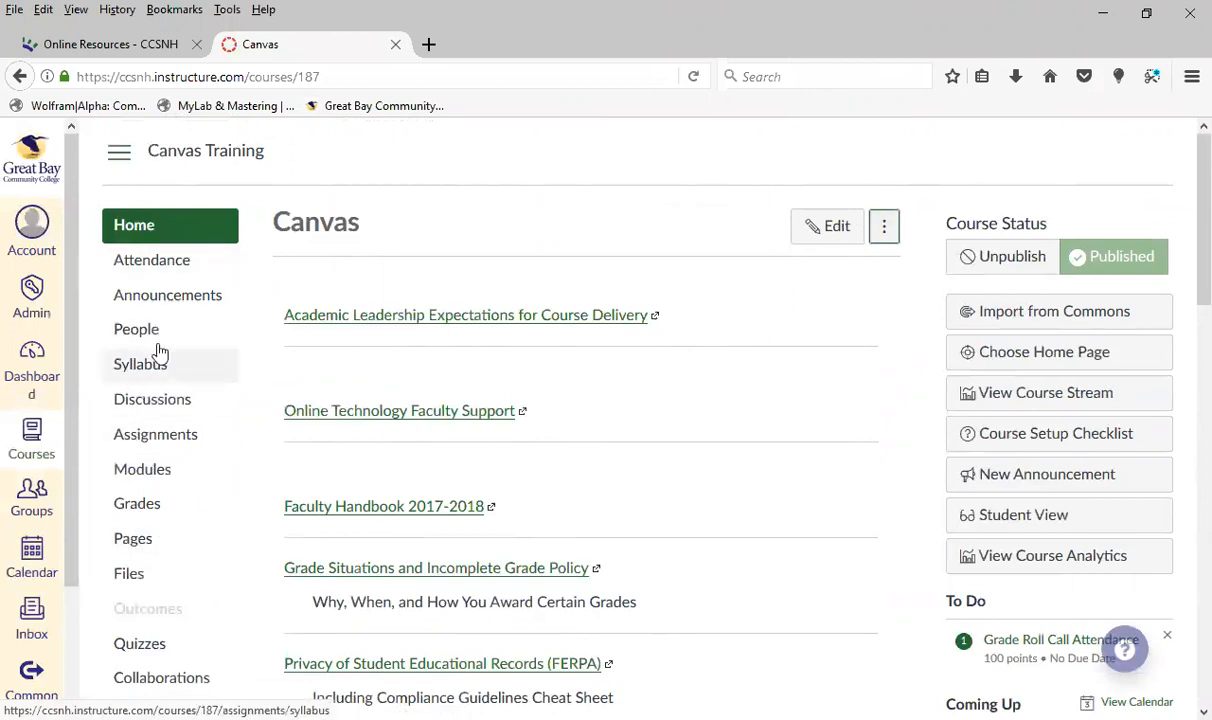
# Open the course's Discussions area and look over the pinned, regular and closed-for-comments sections
pyautogui.click(160, 404)
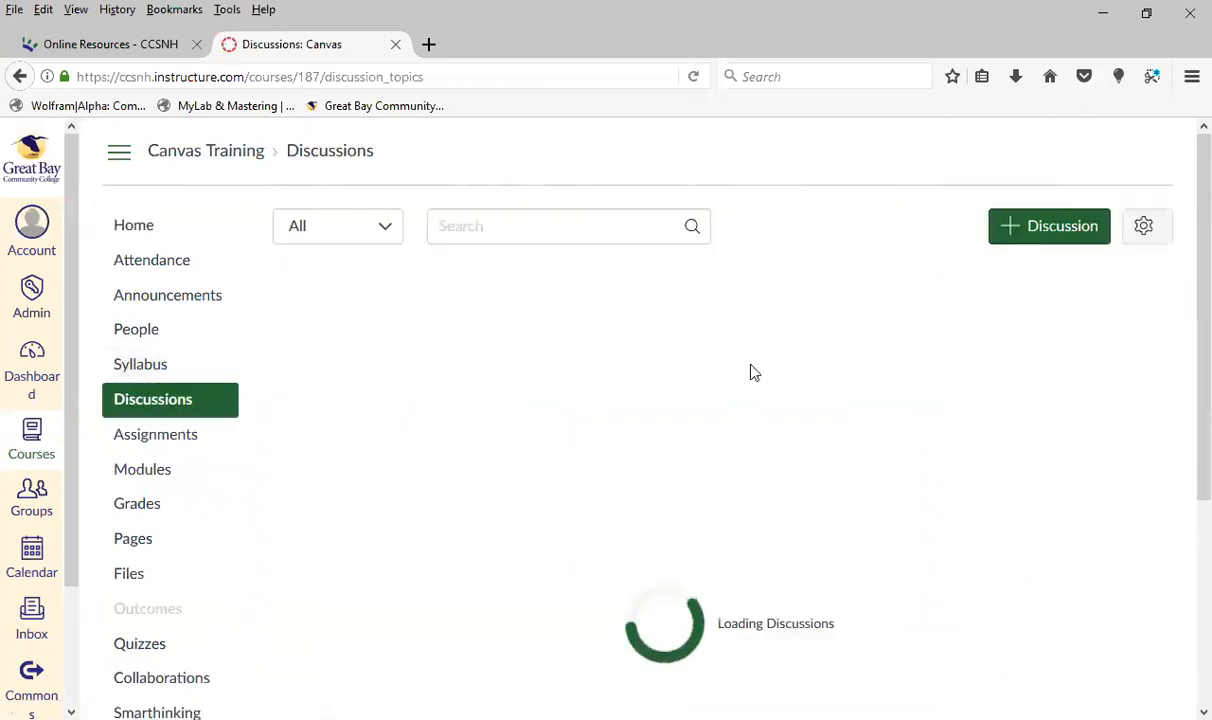
pyautogui.scroll(-1, 715, 393)
pyautogui.scroll(-5, 798, 452)
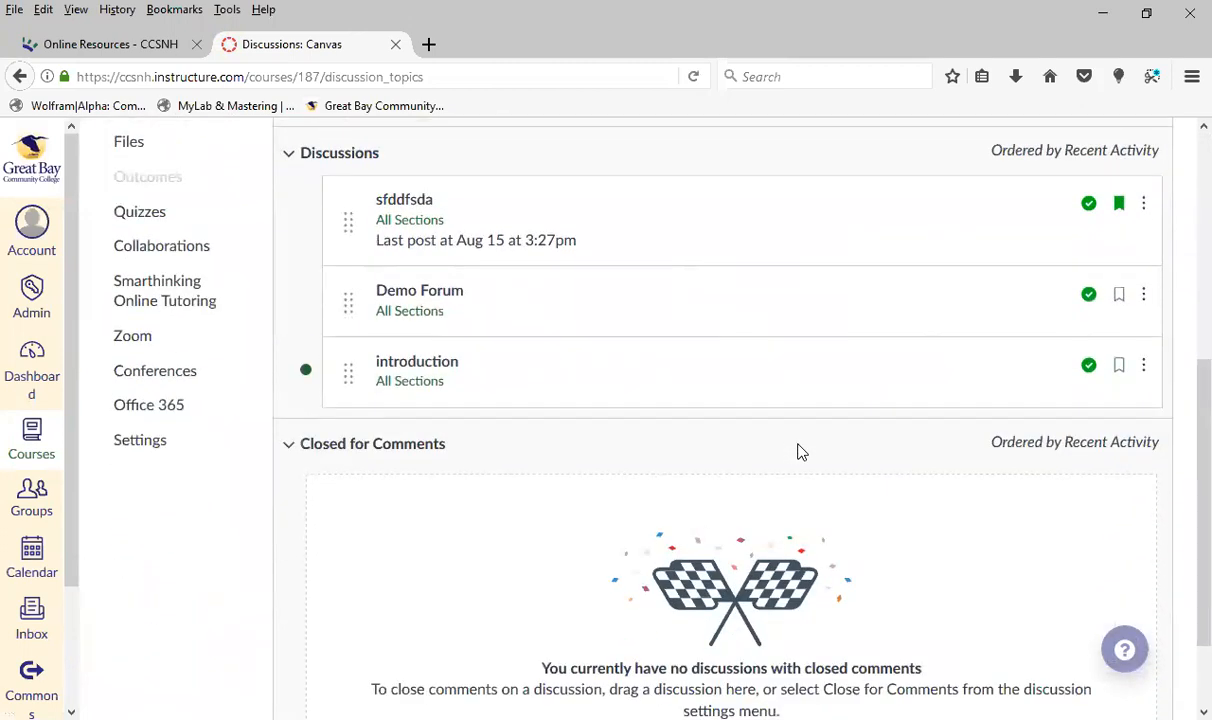
pyautogui.scroll(3, 776, 454)
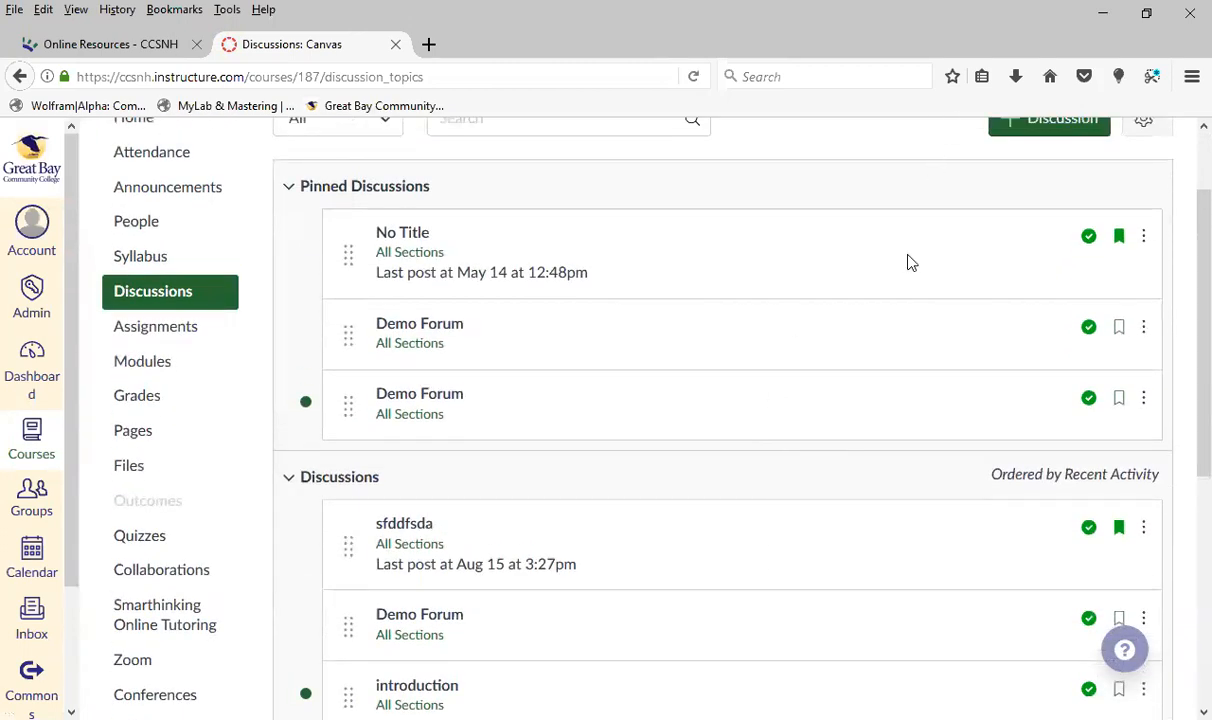
pyautogui.scroll(1, 910, 262)
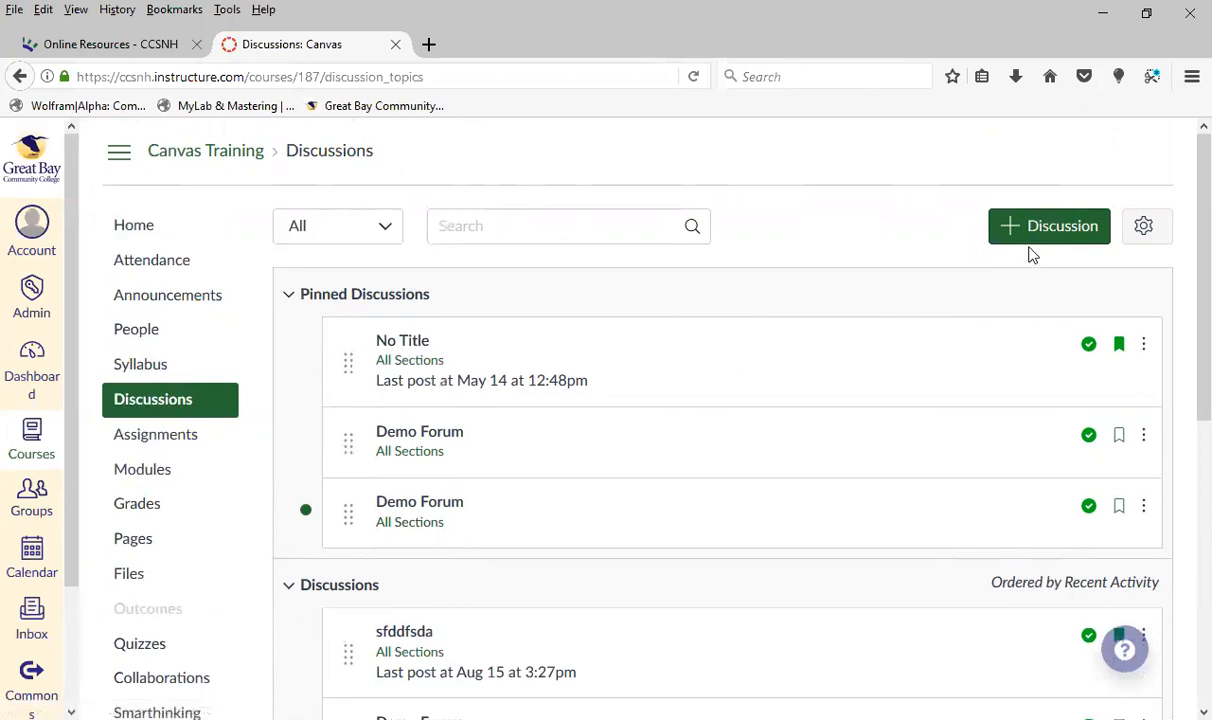
# Start a new discussion titled "dgsdgsdg" and enter "dfgsdgdfgsd" as its body text
pyautogui.click(1057, 226)
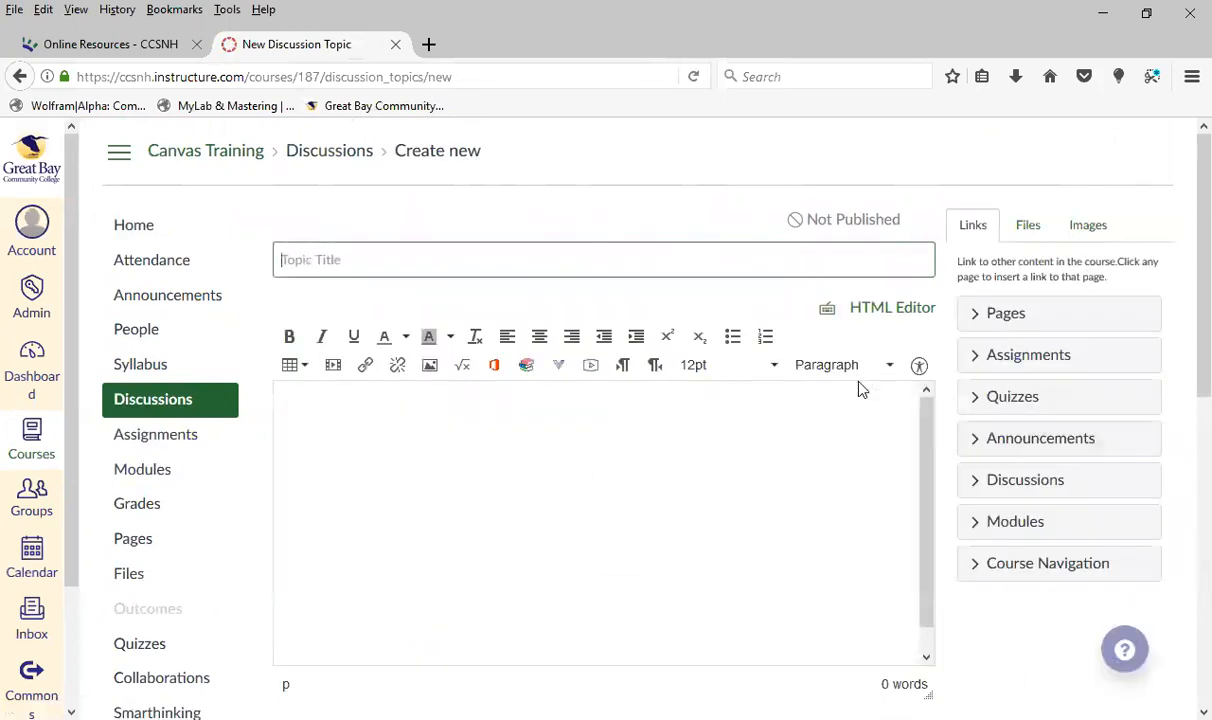
pyautogui.scroll(-3, 1025, 525)
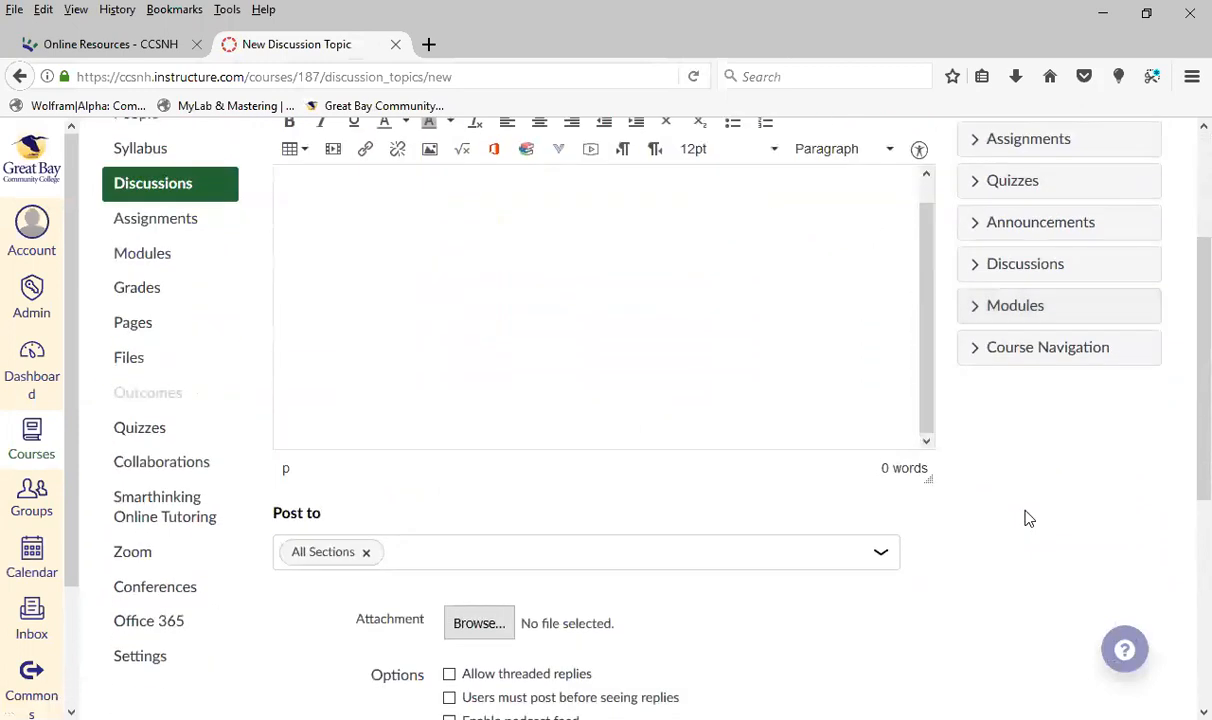
pyautogui.scroll(3, 431, 250)
pyautogui.write('dgsdgsdg')
pyautogui.click(607, 500)
pyautogui.write('dfgsdgdfgsd')
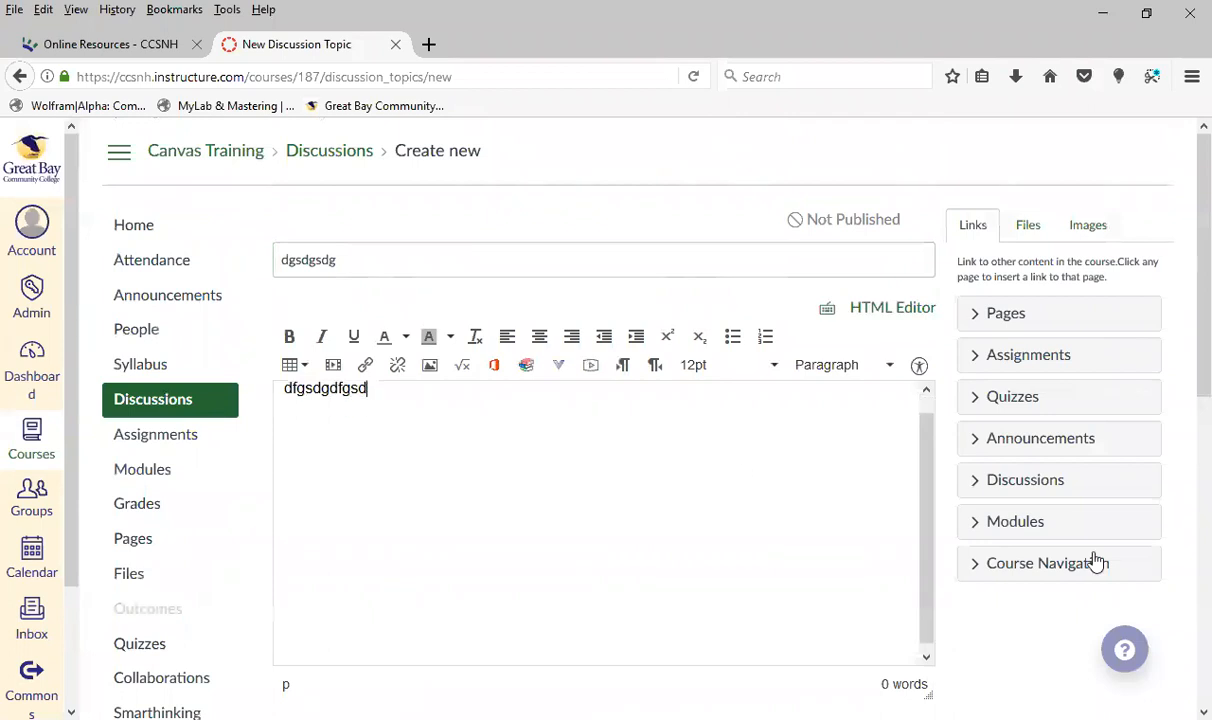
# Look over the new discussion's posting options, group discussion setting and availability date fields
pyautogui.scroll(-6, 1020, 506)
pyautogui.scroll(-3, 323, 455)
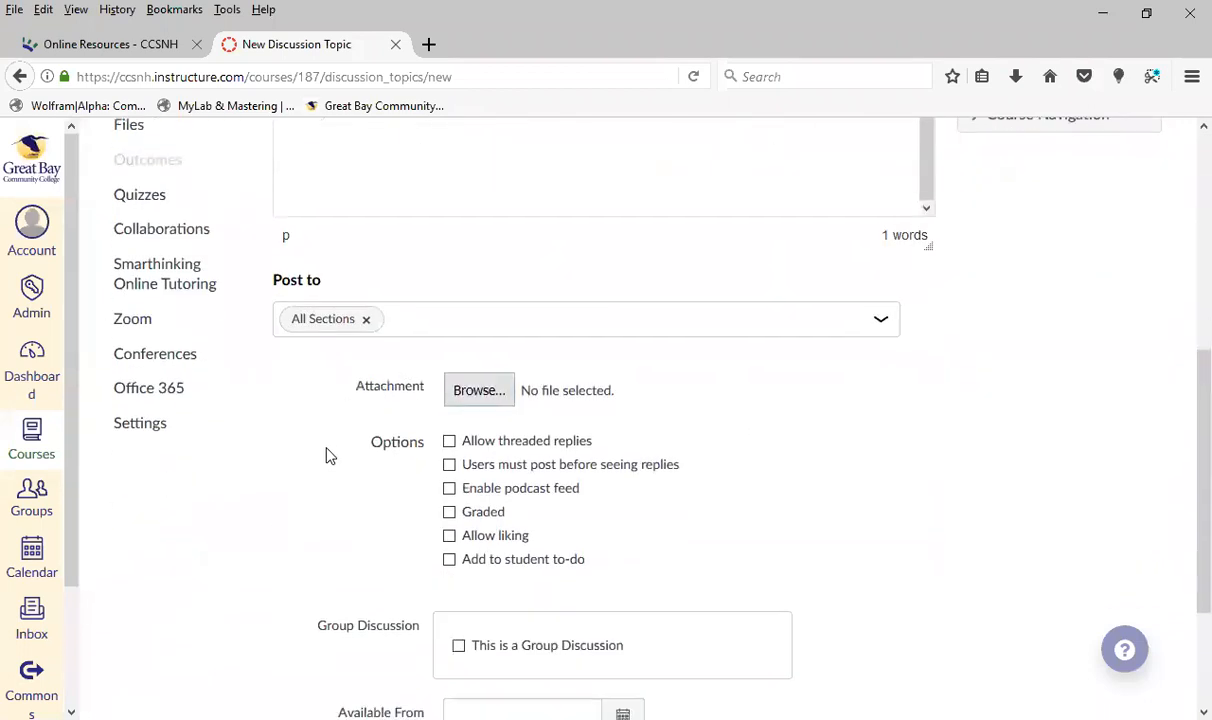
pyautogui.scroll(-1, 850, 402)
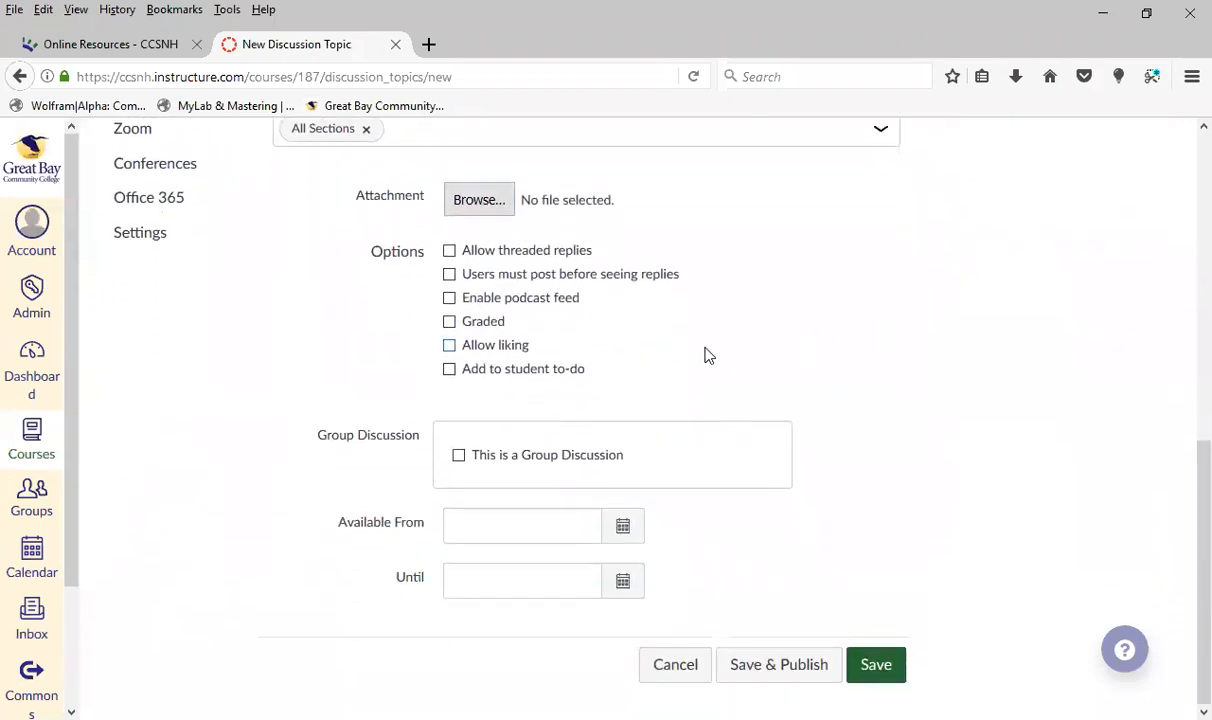
pyautogui.click(541, 517)
pyautogui.click(557, 587)
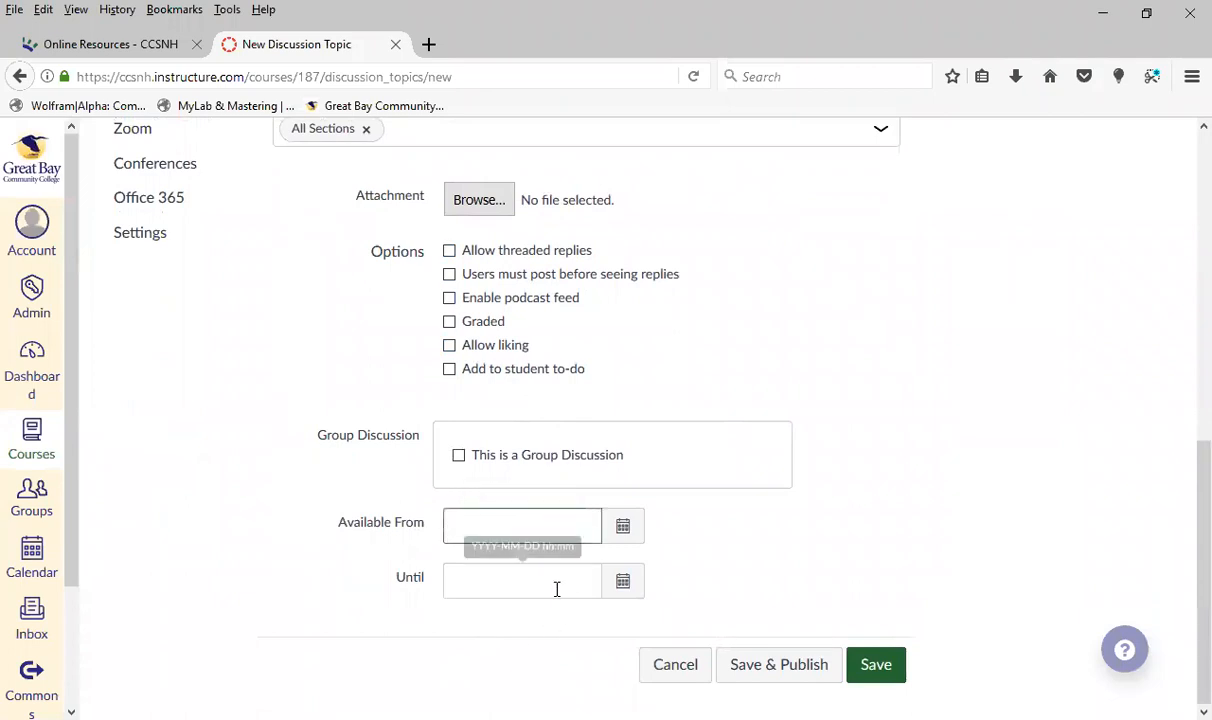
# Try making the discussion graded, look over its points, peer review and assign-to settings, and turn grading off again
pyautogui.click(449, 321)
pyautogui.scroll(3, 297, 450)
pyautogui.scroll(-6, 297, 450)
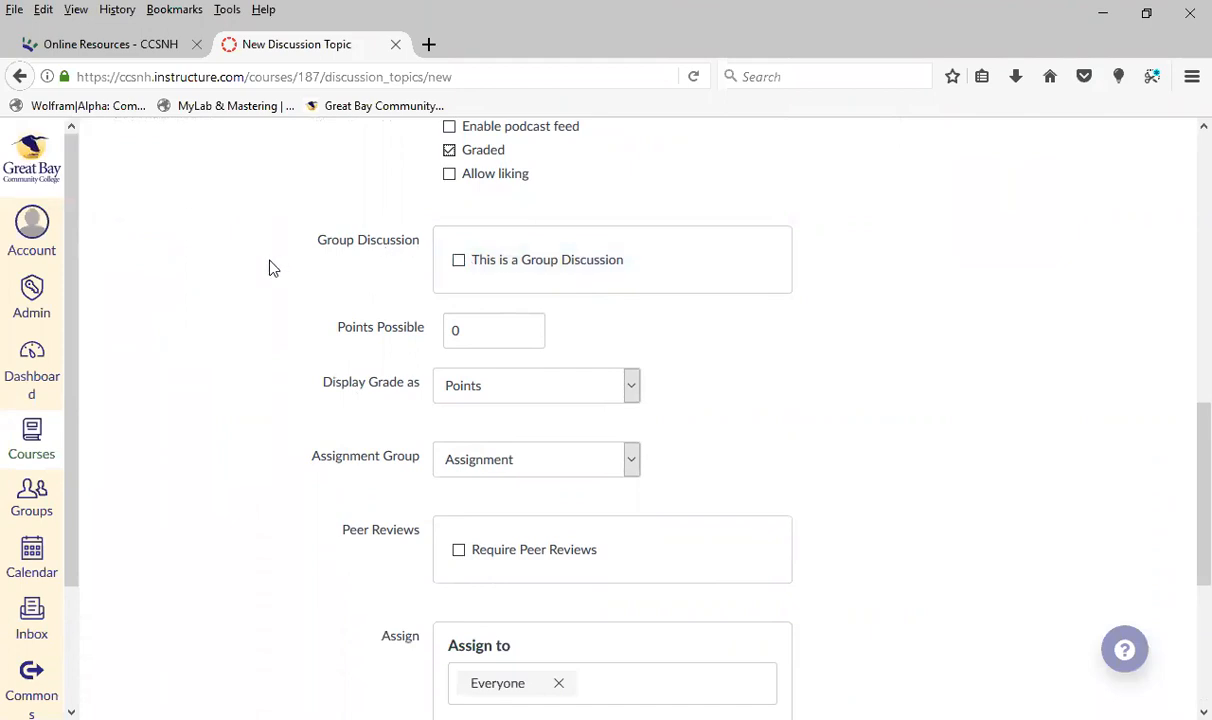
pyautogui.scroll(-4, 266, 285)
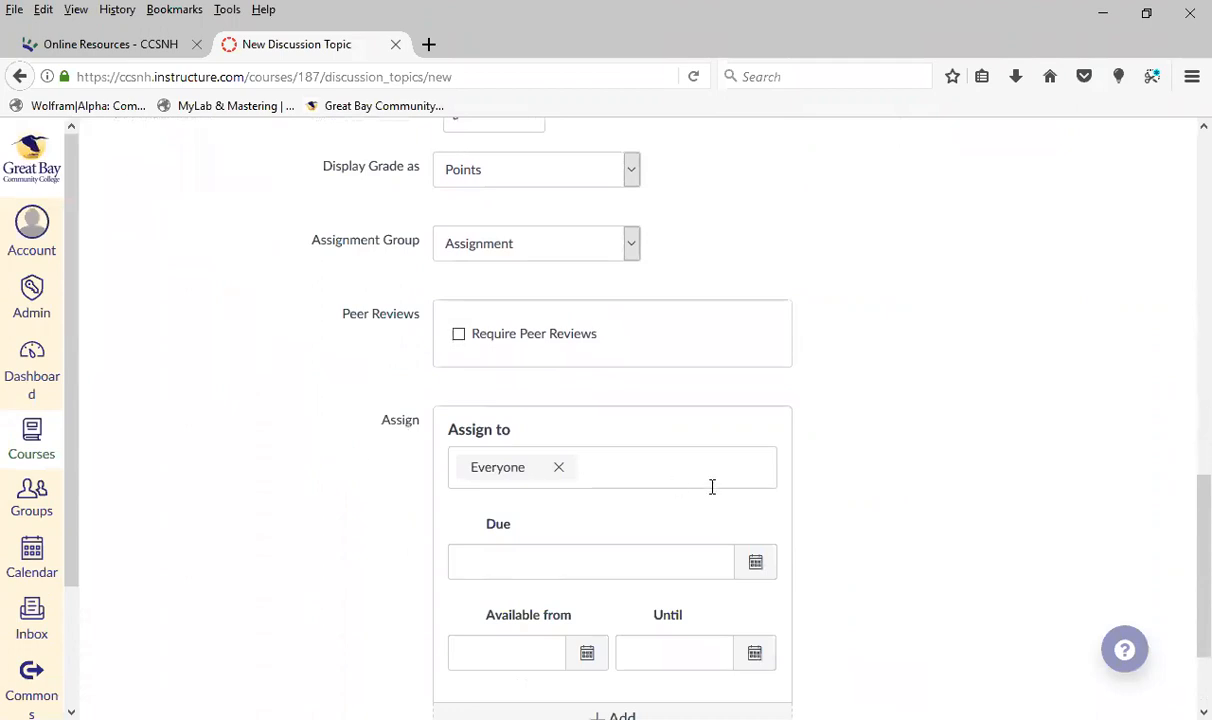
pyautogui.click(640, 471)
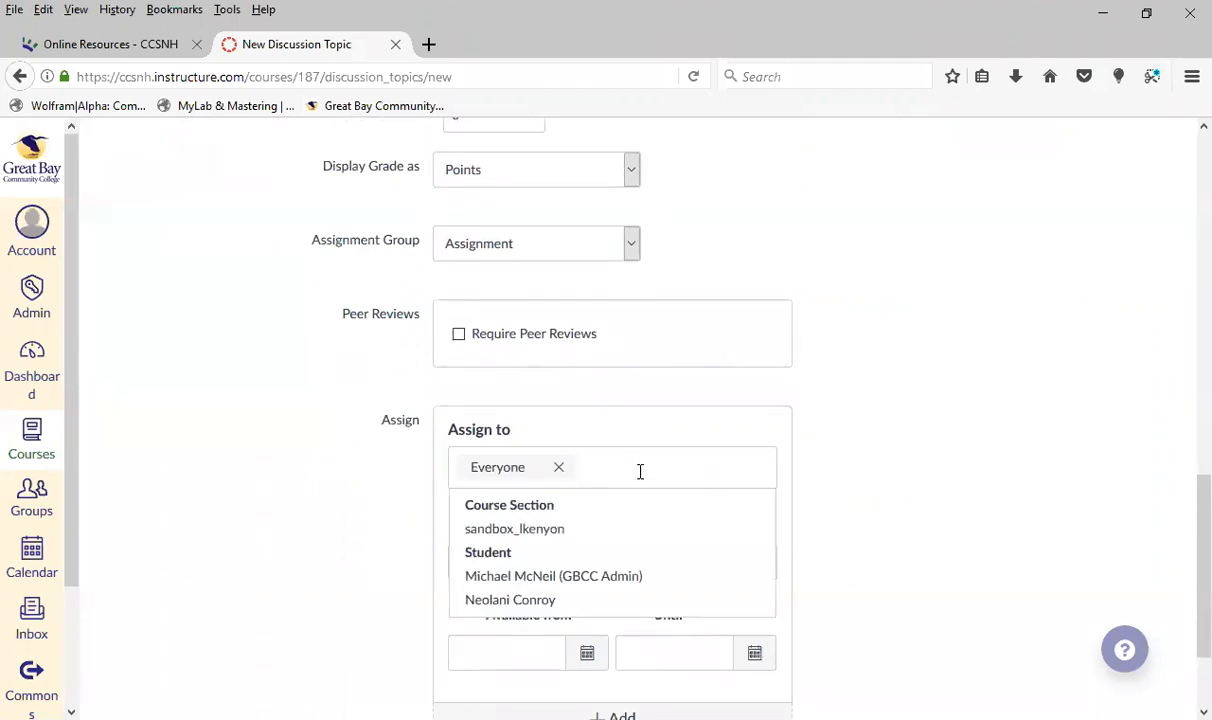
pyautogui.click(855, 479)
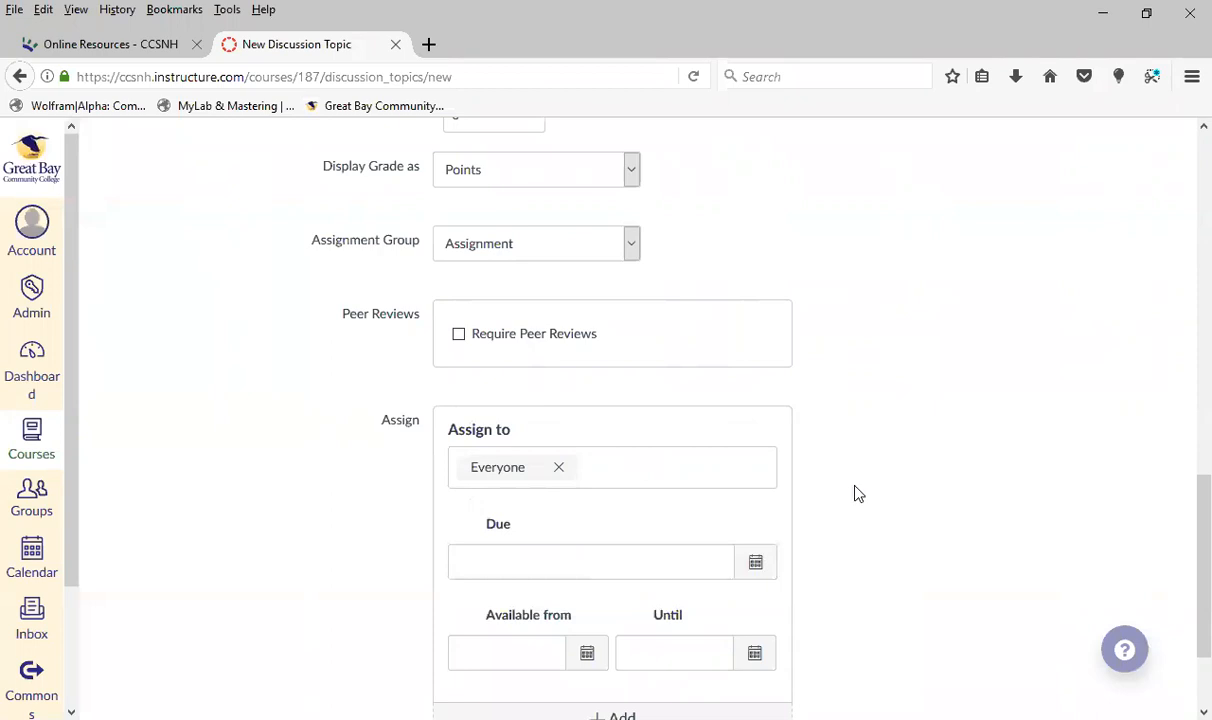
pyautogui.scroll(5, 887, 490)
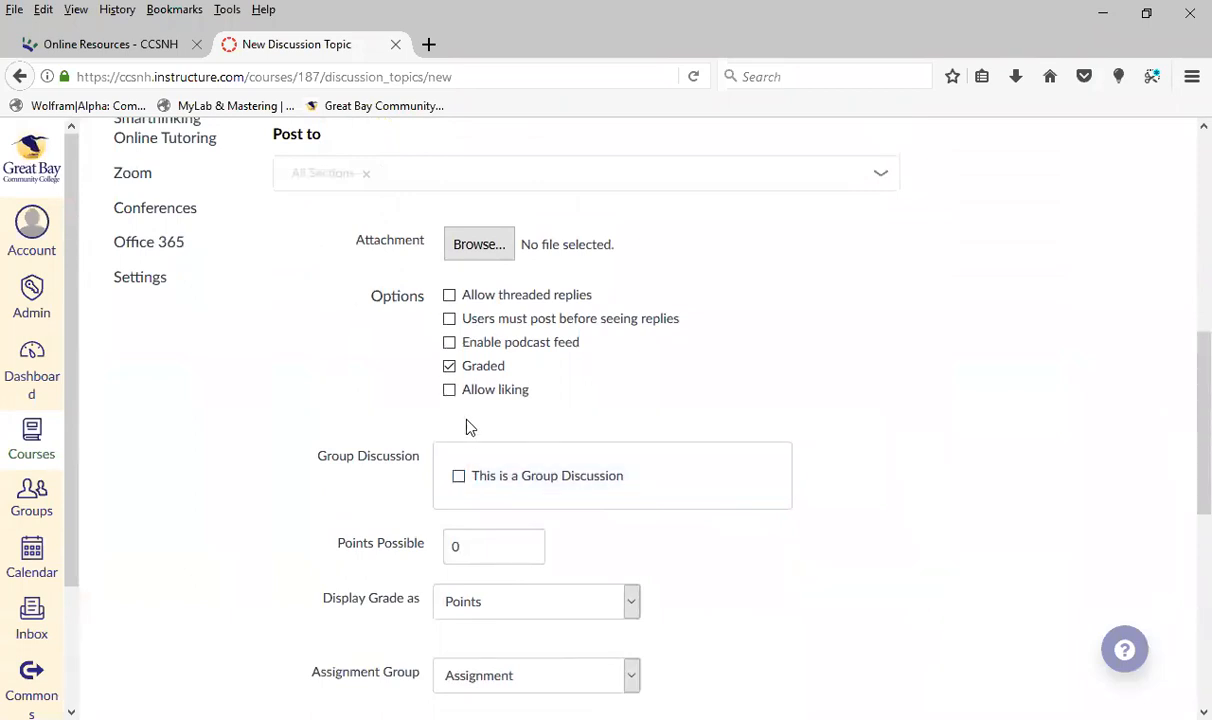
pyautogui.click(449, 366)
# Save the discussion without publishing it and return to the list of all discussions
pyautogui.scroll(-1, 1030, 600)
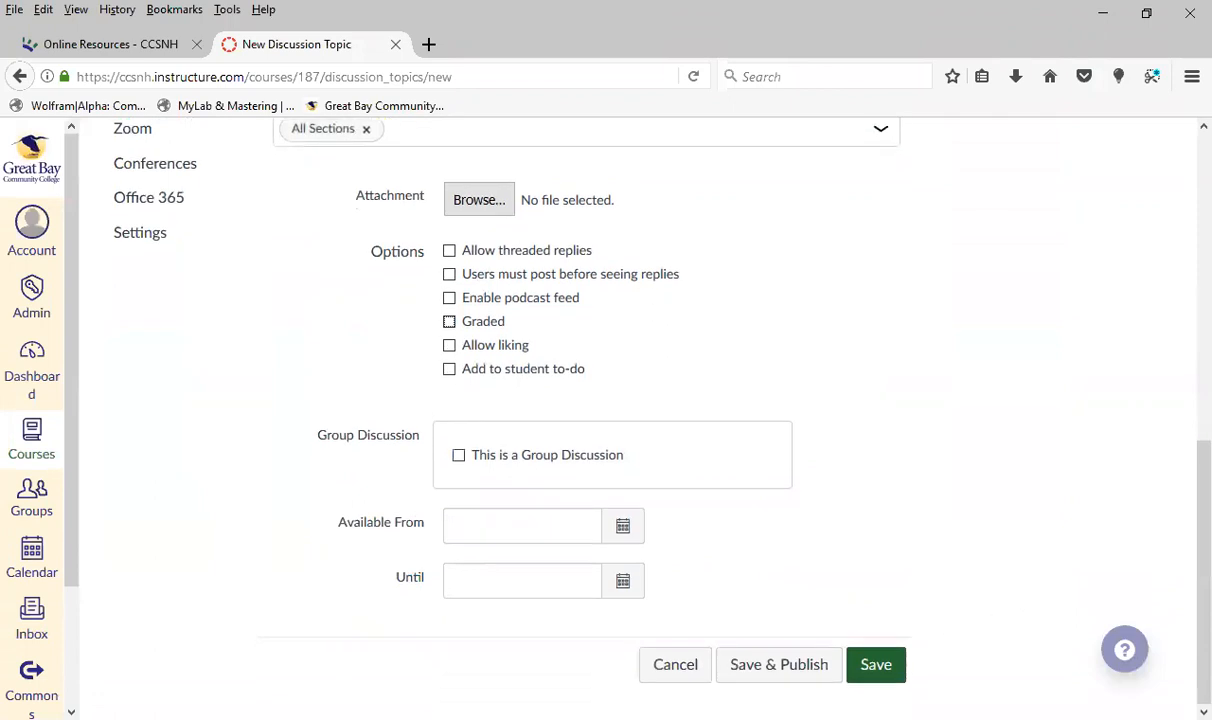
pyautogui.click(874, 672)
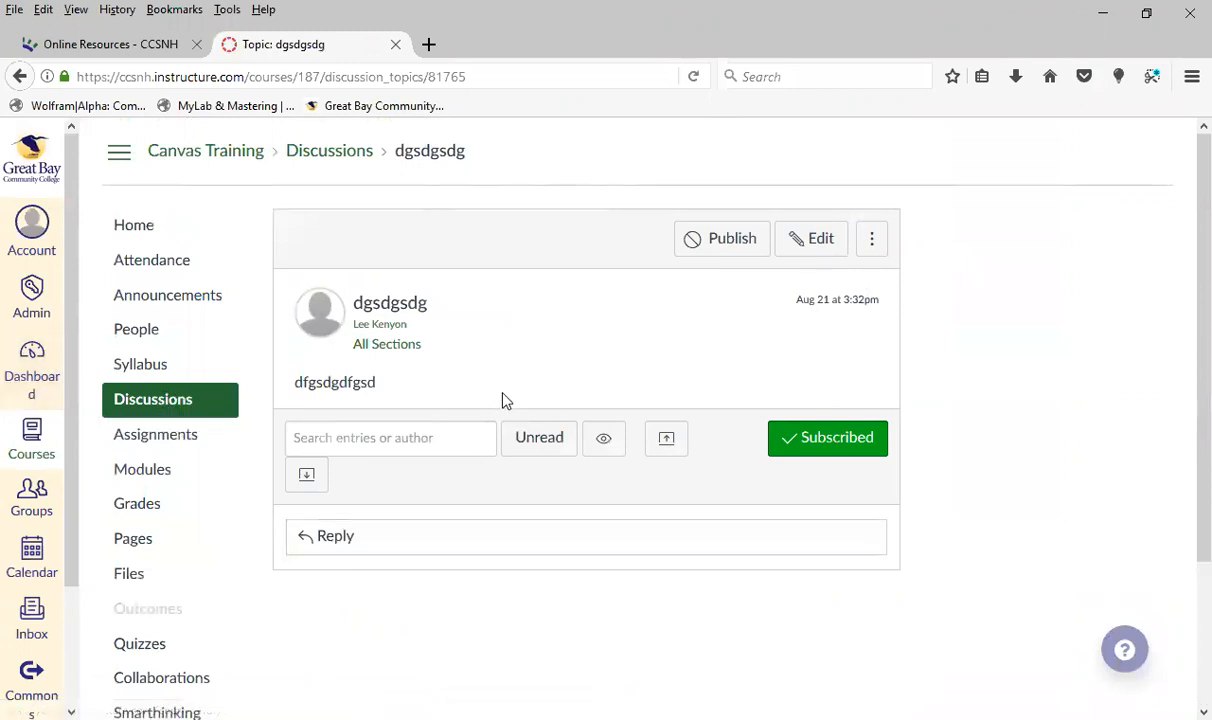
pyautogui.click(177, 406)
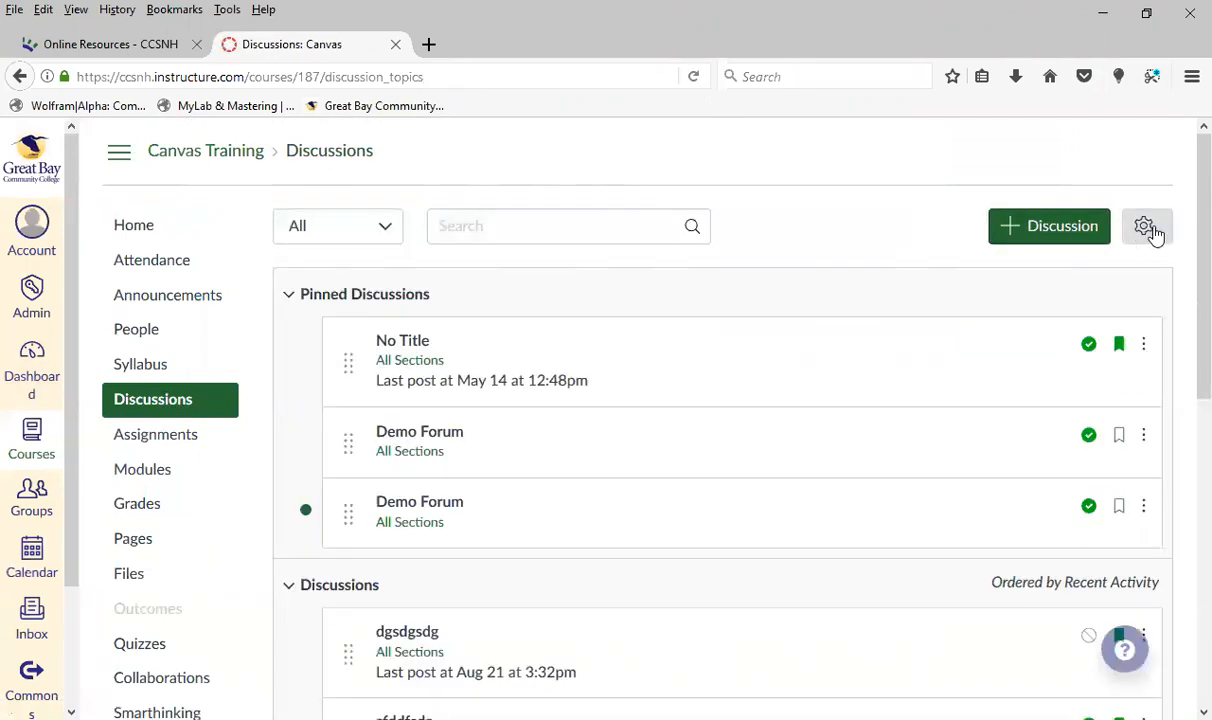
# Review the discussion settings, turn student file attachments off and back on, and save the settings
pyautogui.click(1149, 229)
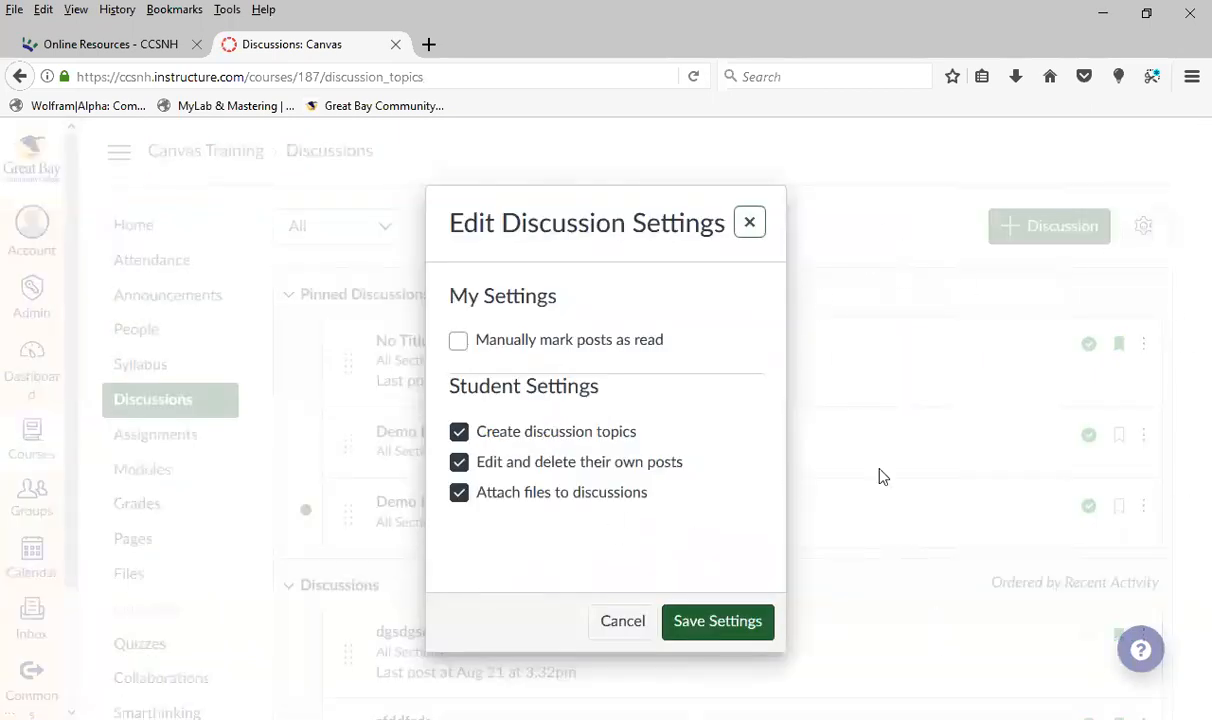
pyautogui.click(459, 495)
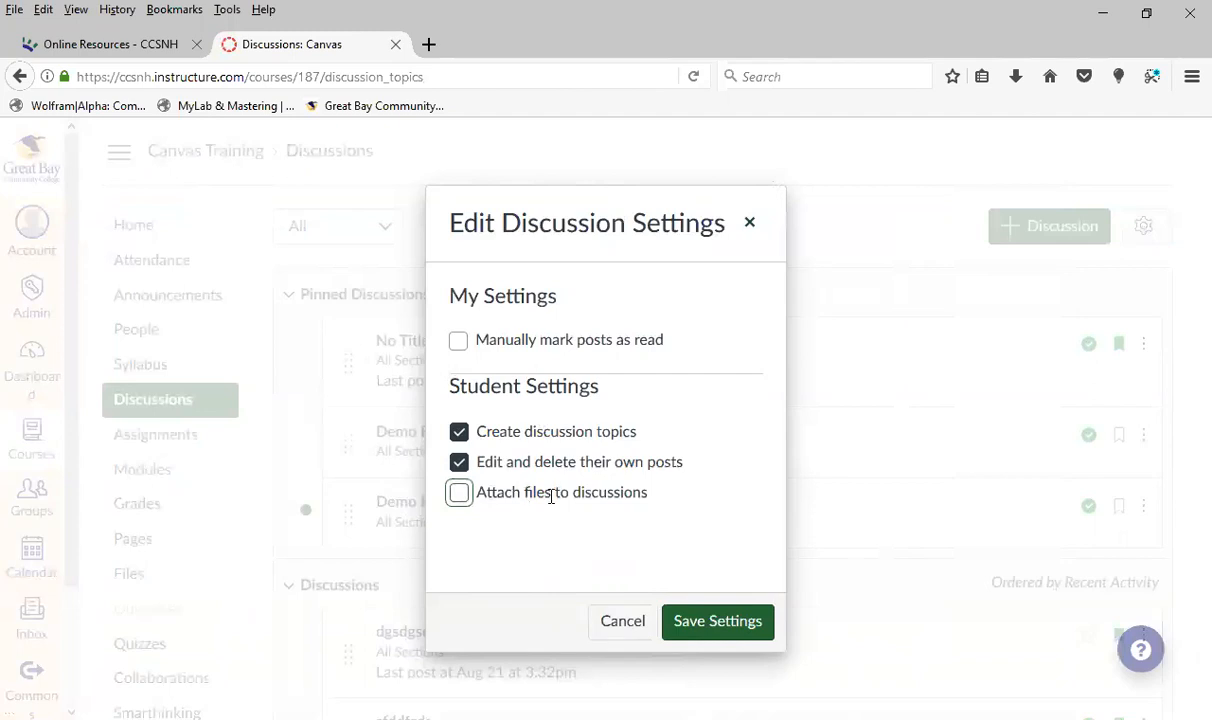
pyautogui.click(461, 494)
pyautogui.click(724, 626)
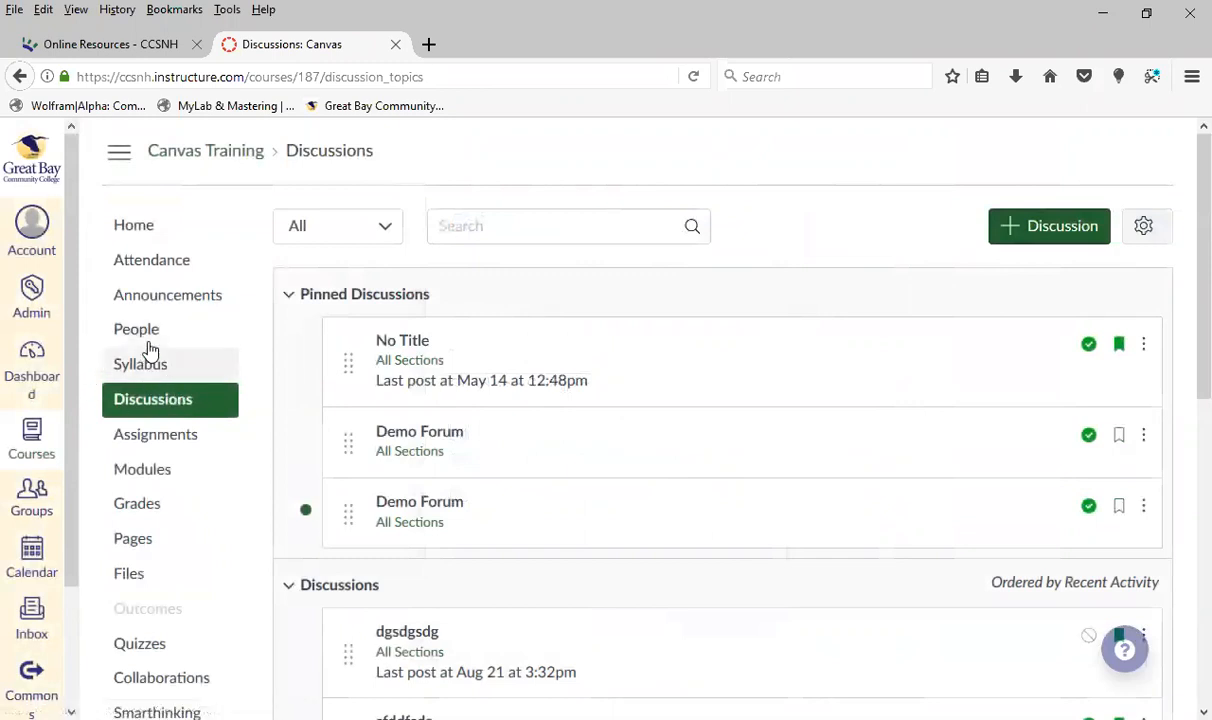
# Open the course's Assignments area and look over its assignment groups and their weights
pyautogui.click(147, 436)
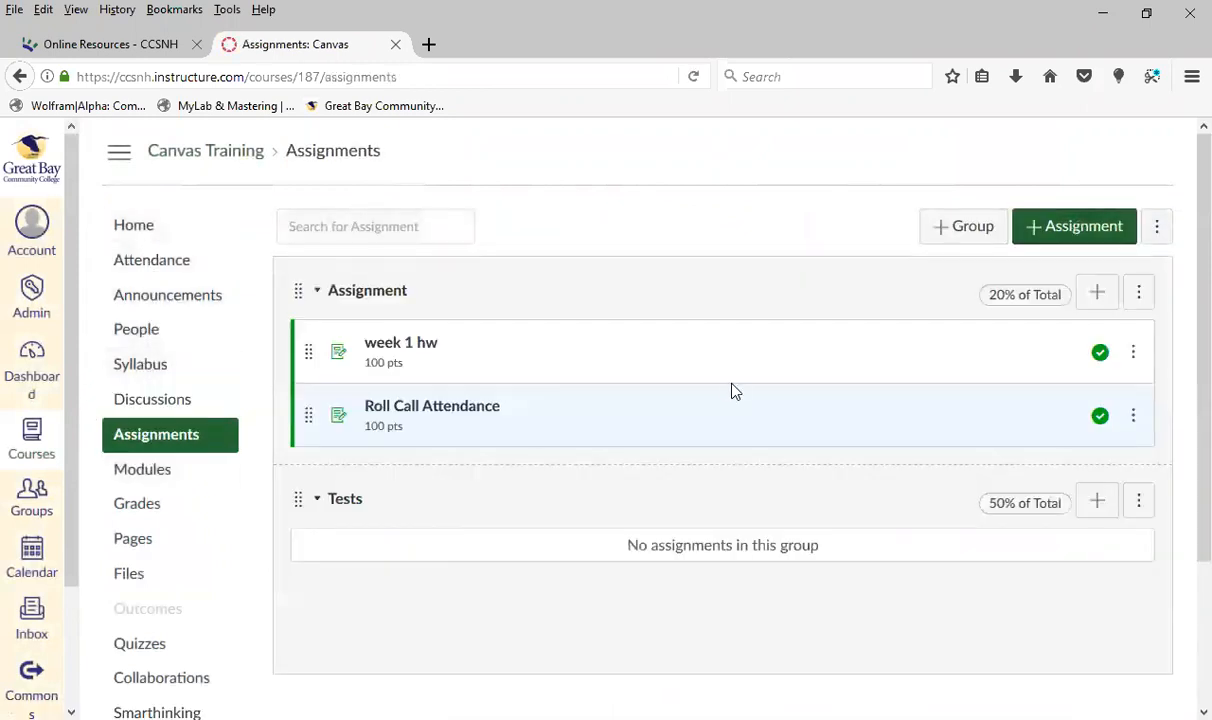
pyautogui.scroll(-2, 673, 300)
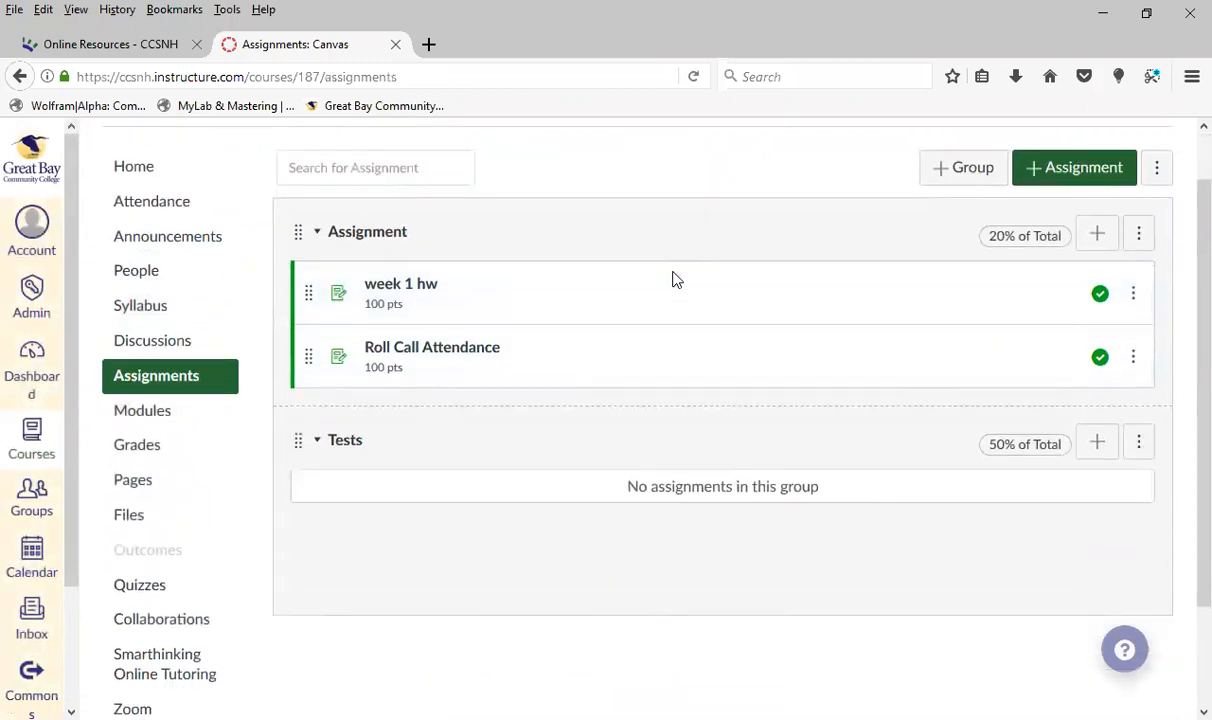
pyautogui.scroll(2, 687, 281)
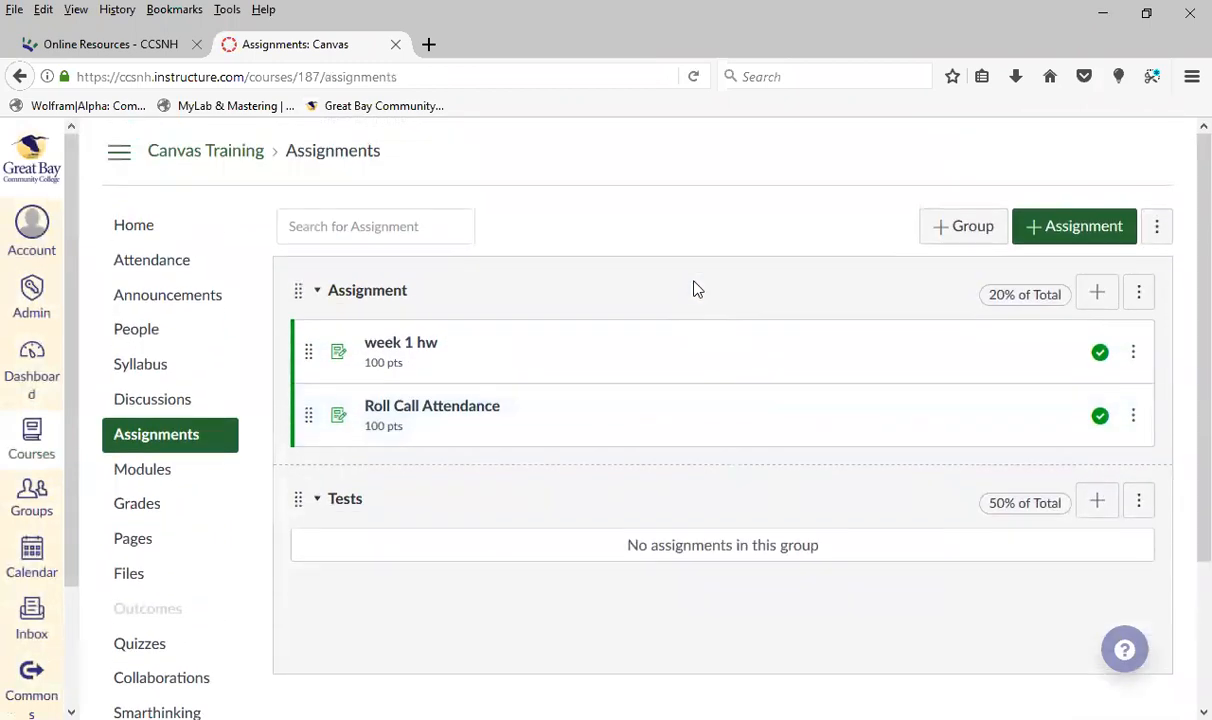
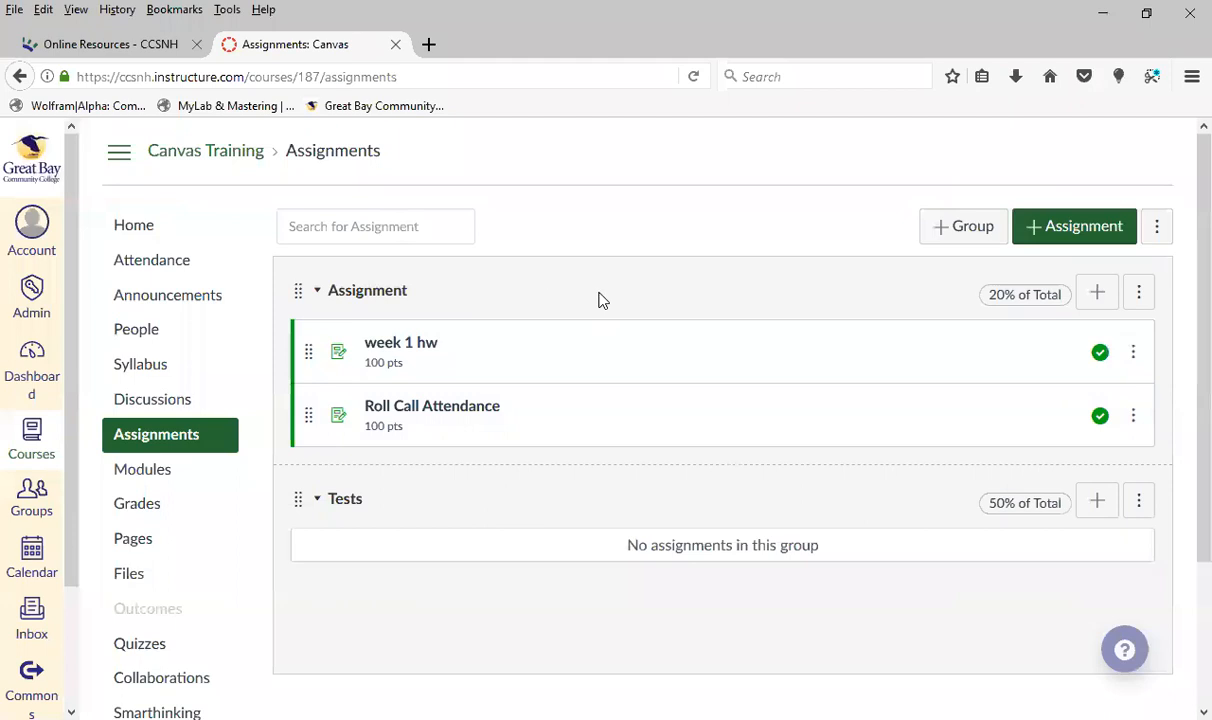
# Add an assignment group named Final Exam worth 25% of the total grade and save it
pyautogui.click(966, 226)
pyautogui.click(576, 398)
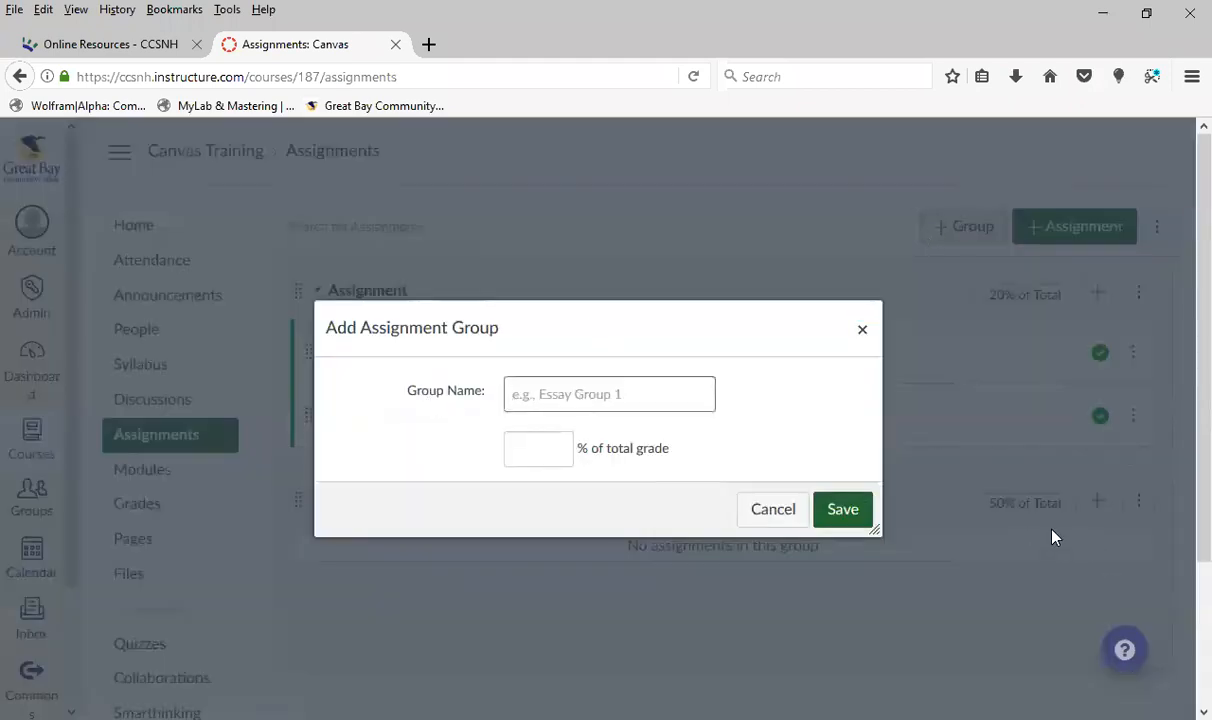
pyautogui.write('Final Exam')
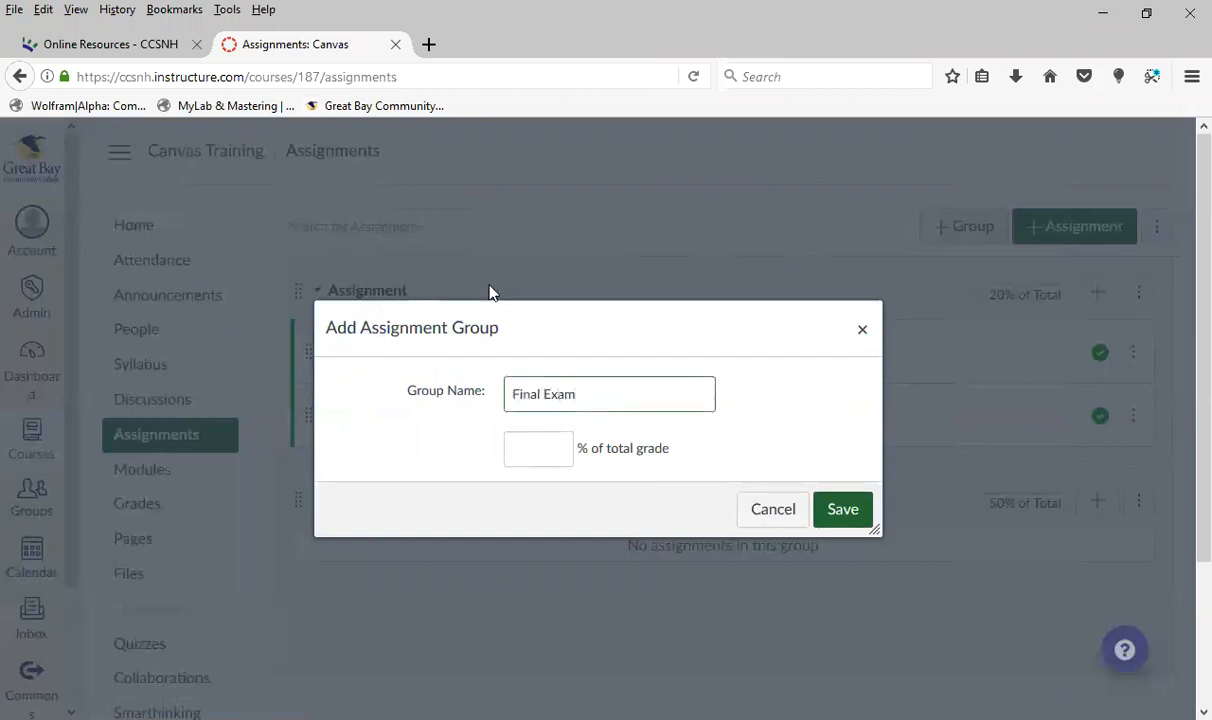
pyautogui.click(538, 450)
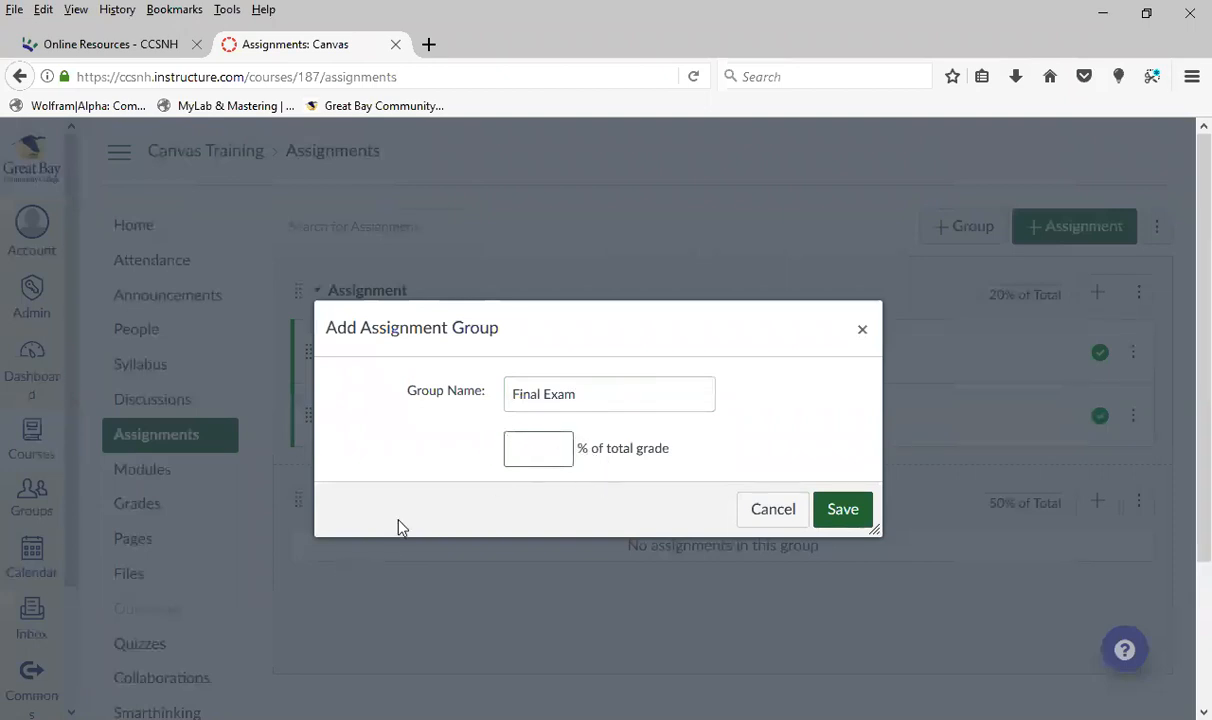
pyautogui.write('25')
pyautogui.click(845, 510)
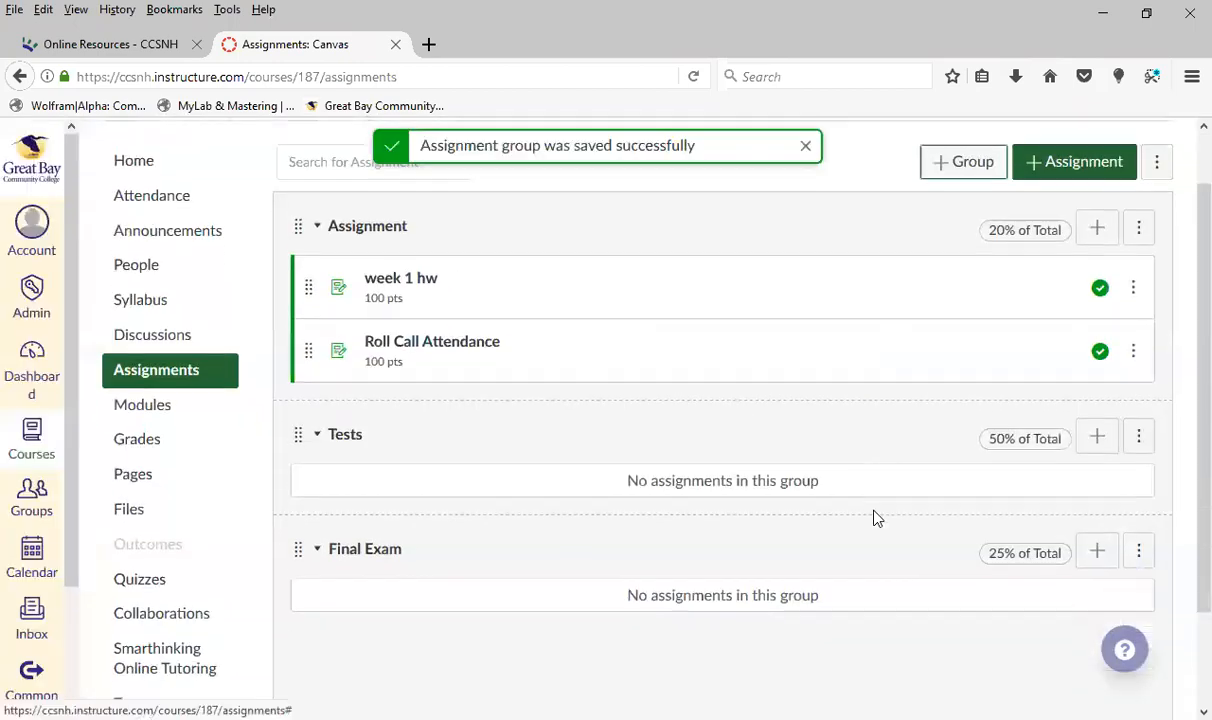
# Set the Final Exam group's weight to 30%, switch final-grade weighting off and back on, and save the group weights
pyautogui.scroll(-2, 873, 517)
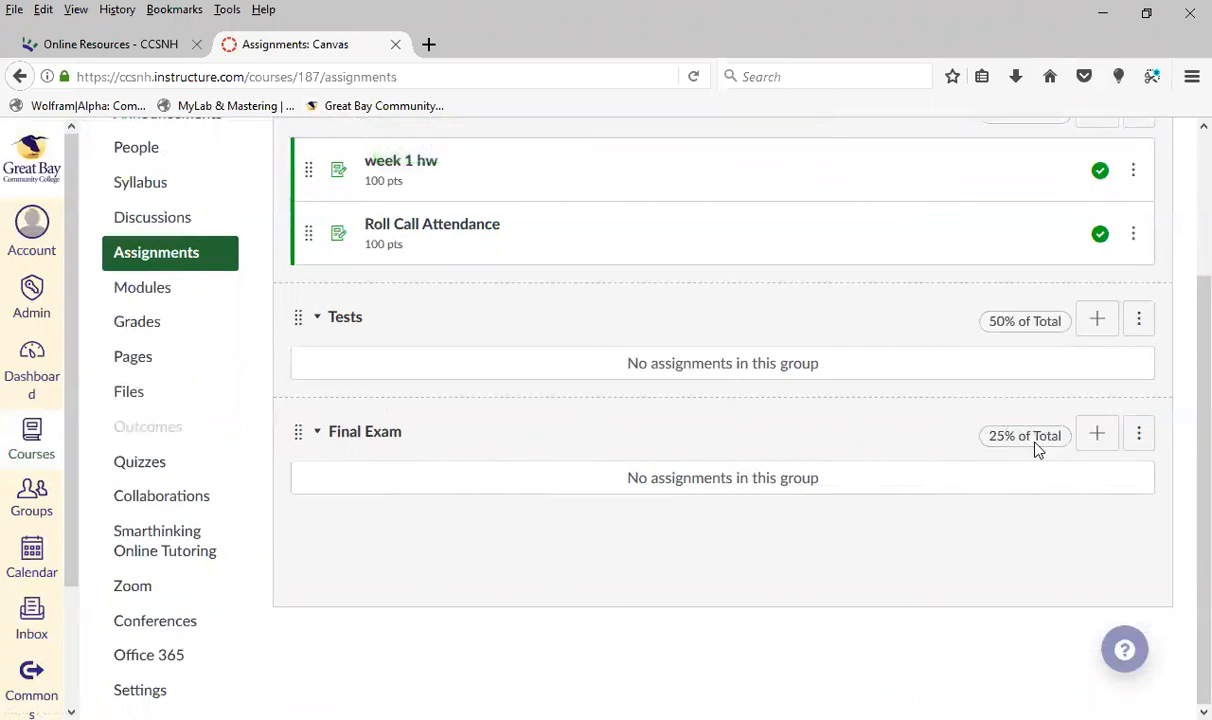
pyautogui.scroll(3, 1037, 450)
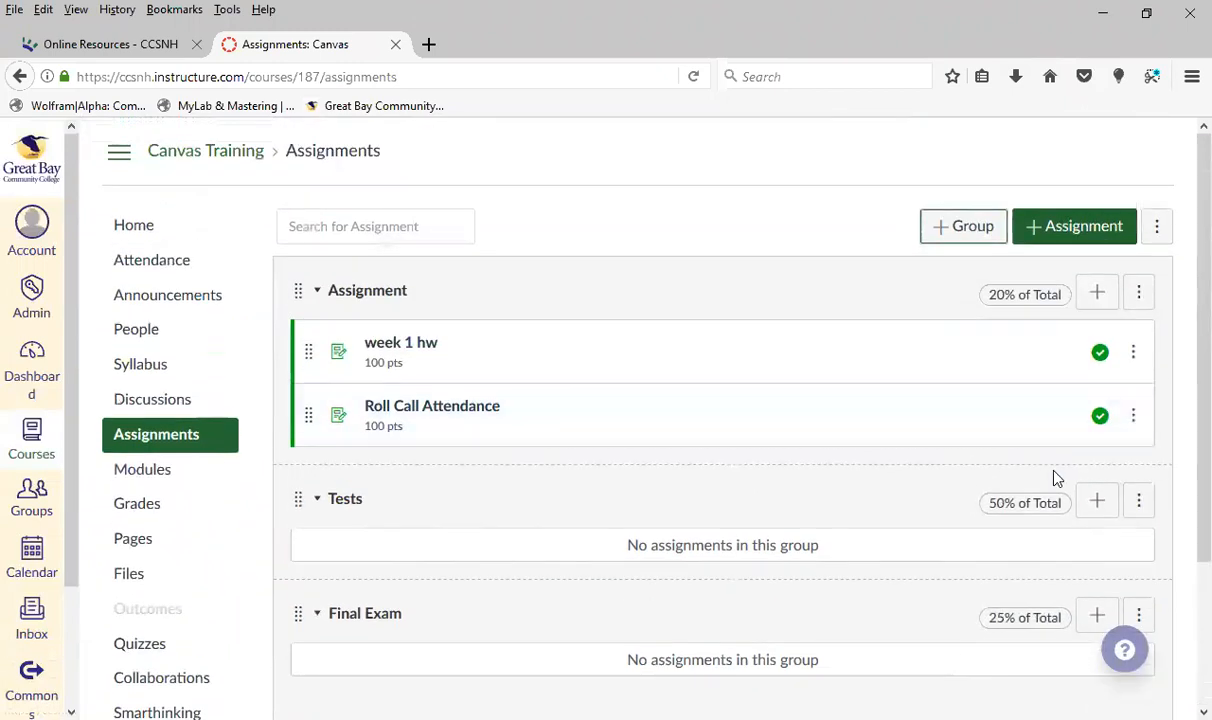
pyautogui.click(1158, 229)
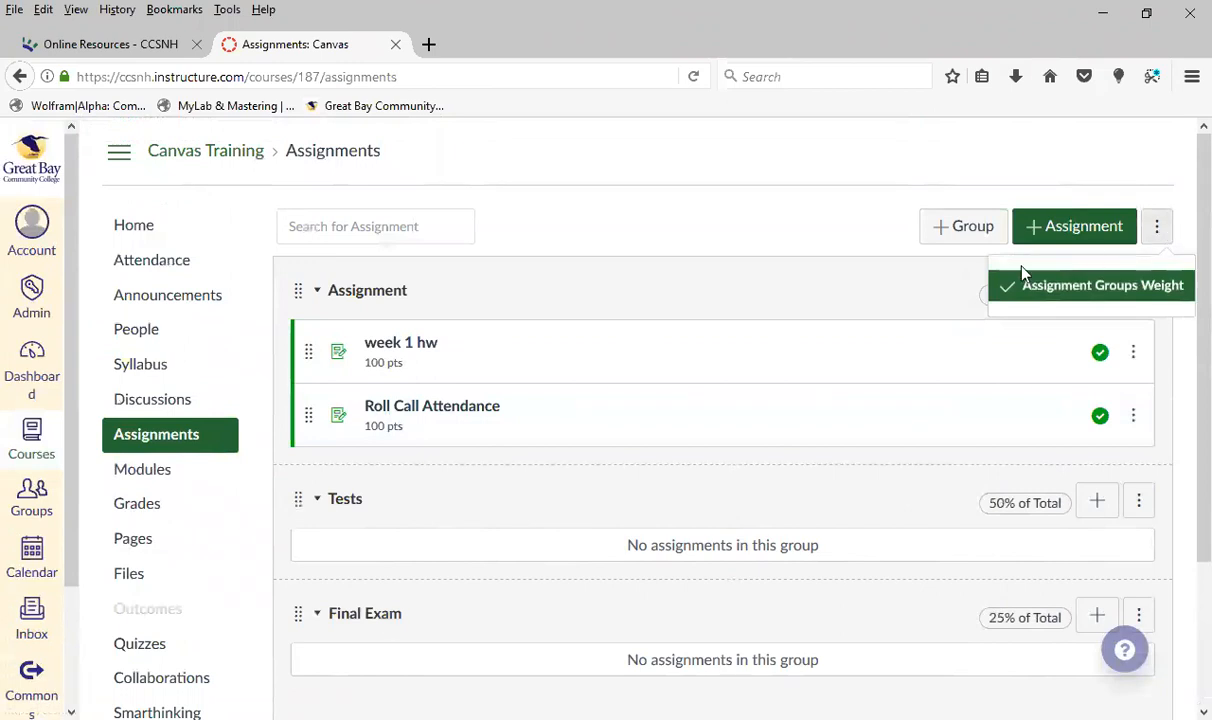
pyautogui.click(1078, 286)
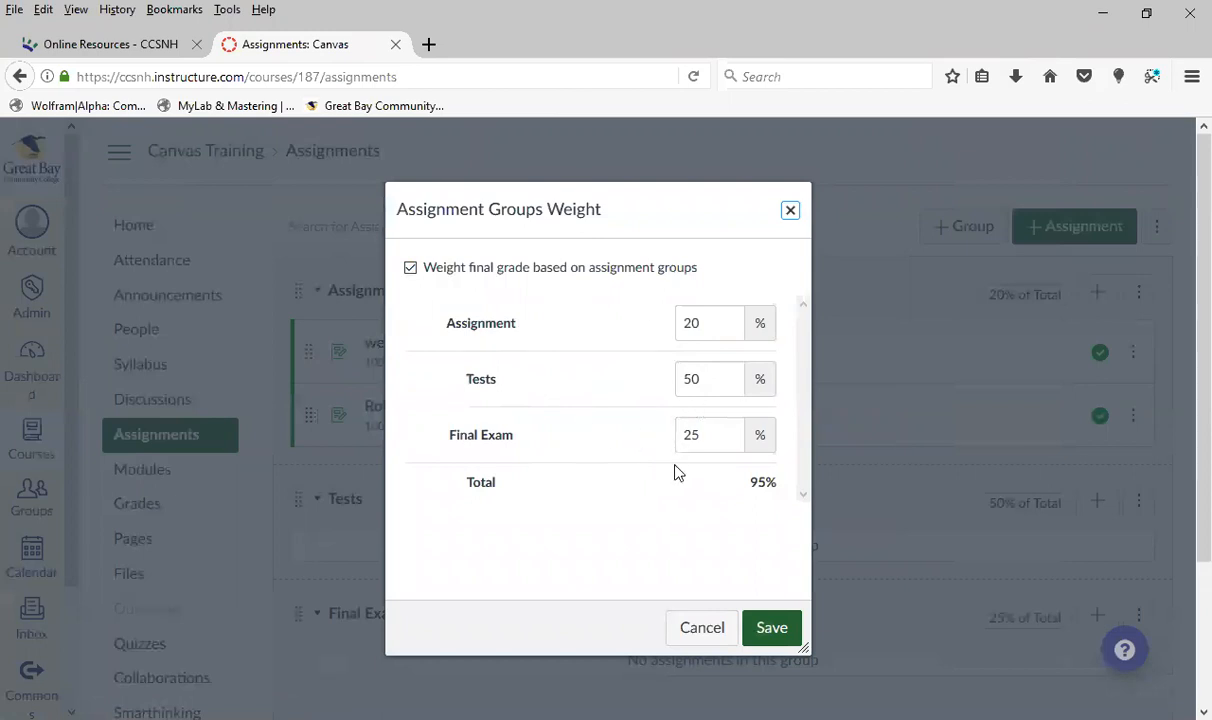
pyautogui.moveTo(713, 432); pyautogui.dragTo(638, 444)
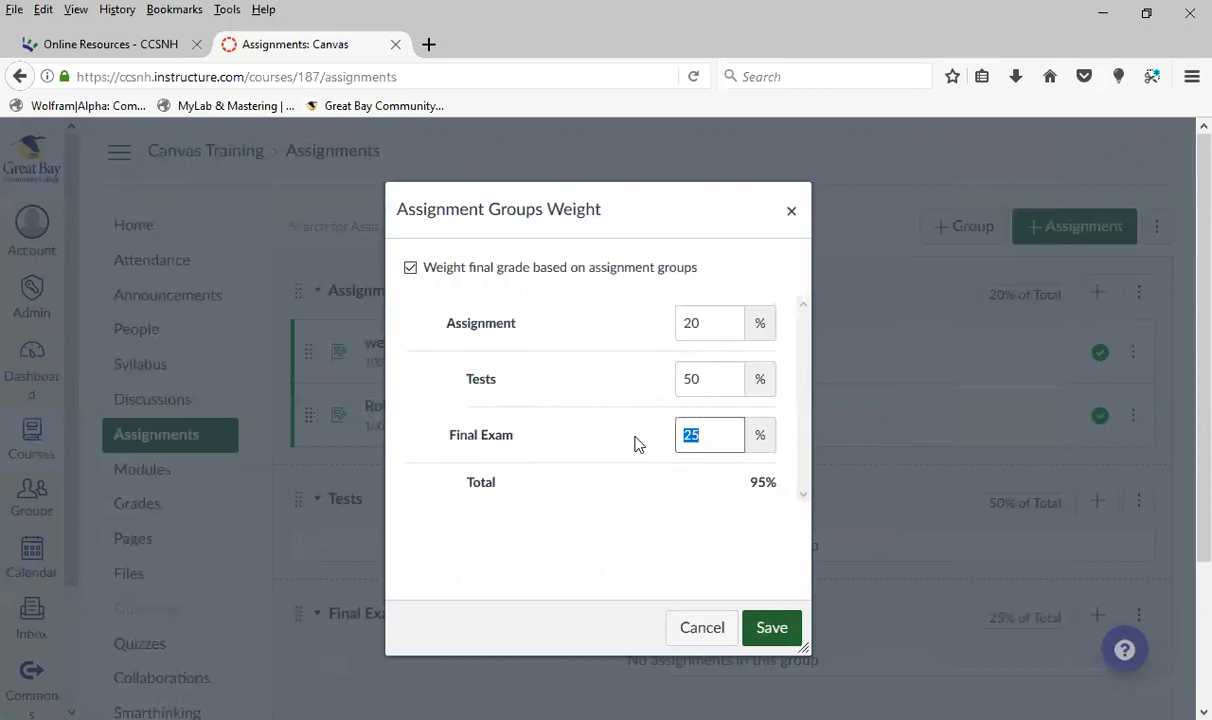
pyautogui.write('30')
pyautogui.click(410, 267)
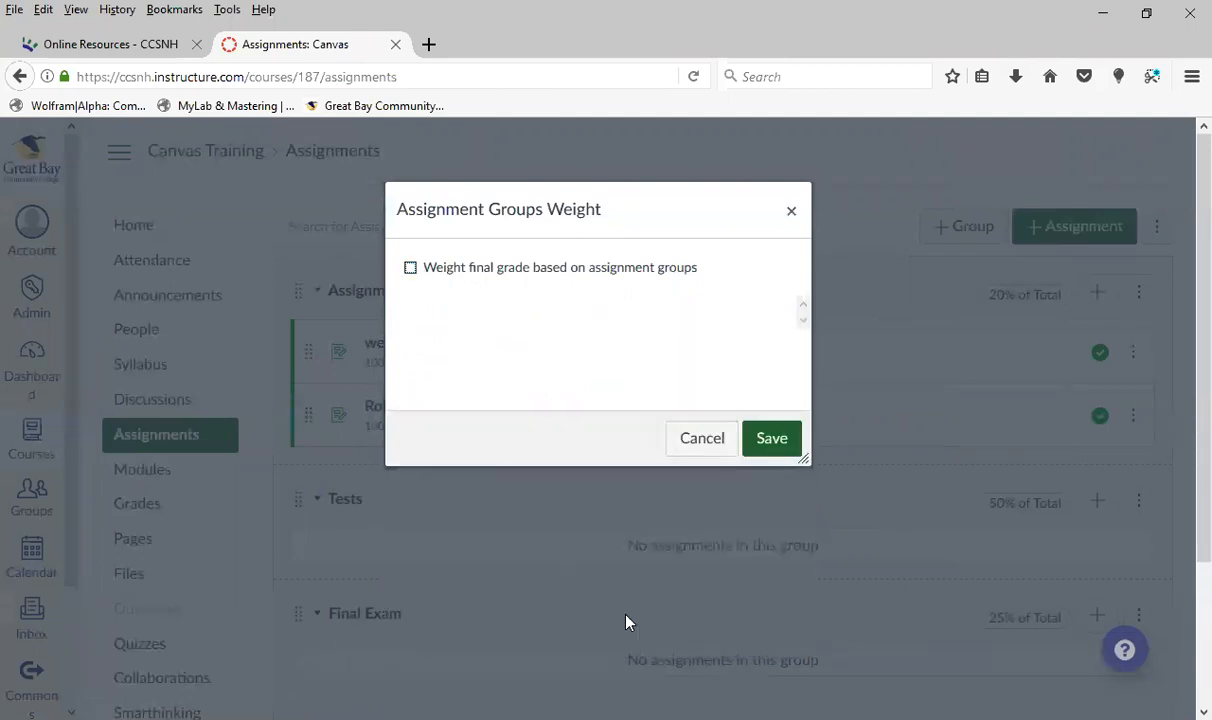
pyautogui.click(412, 270)
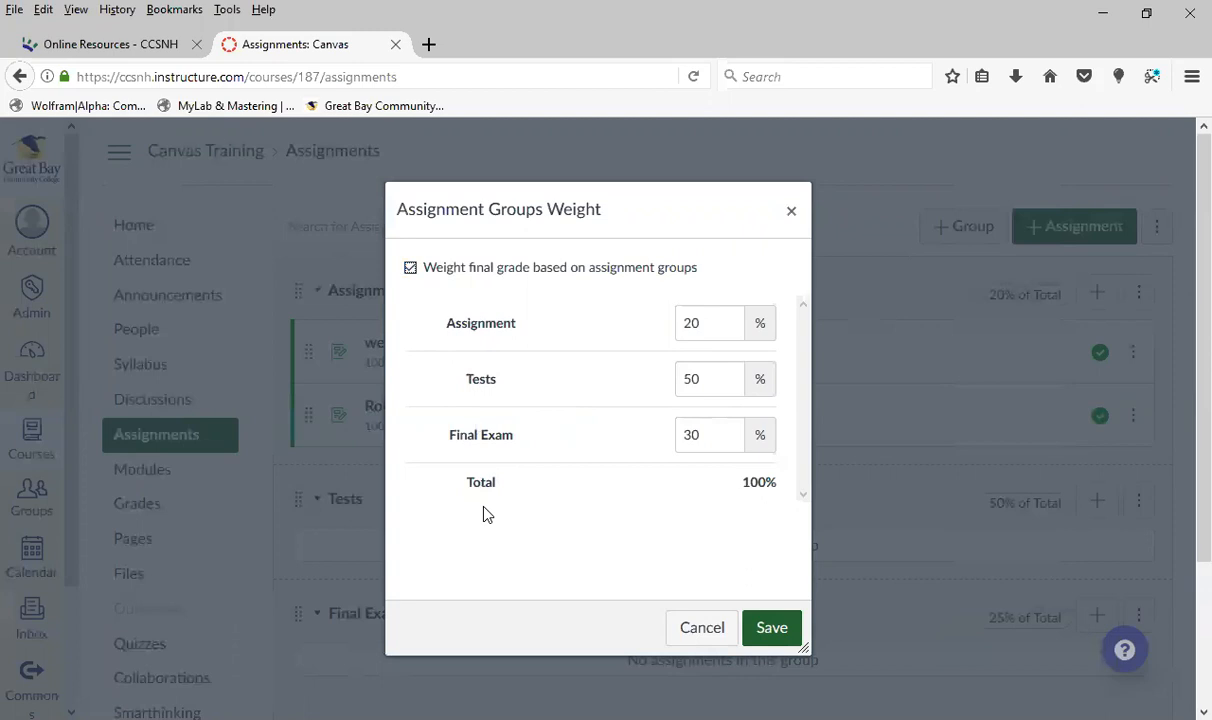
pyautogui.click(773, 630)
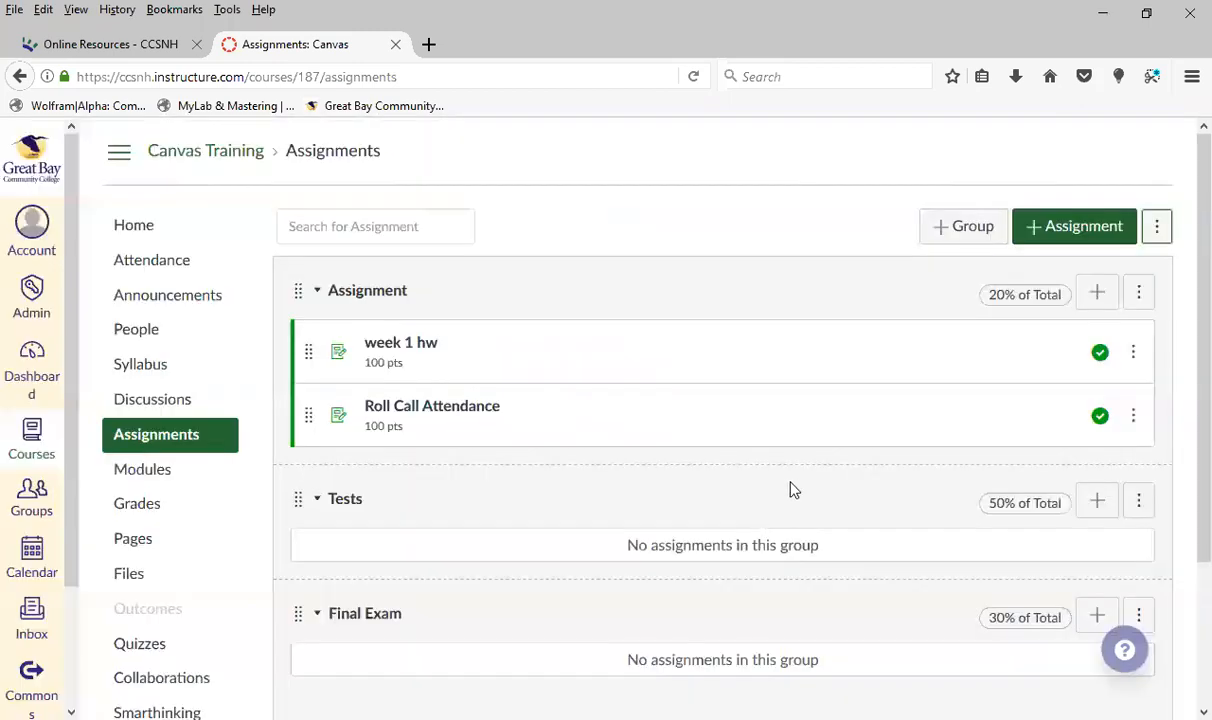
# Reopen the assignment group weights, turn group-based weighting off and on again, and save
pyautogui.scroll(-2, 730, 352)
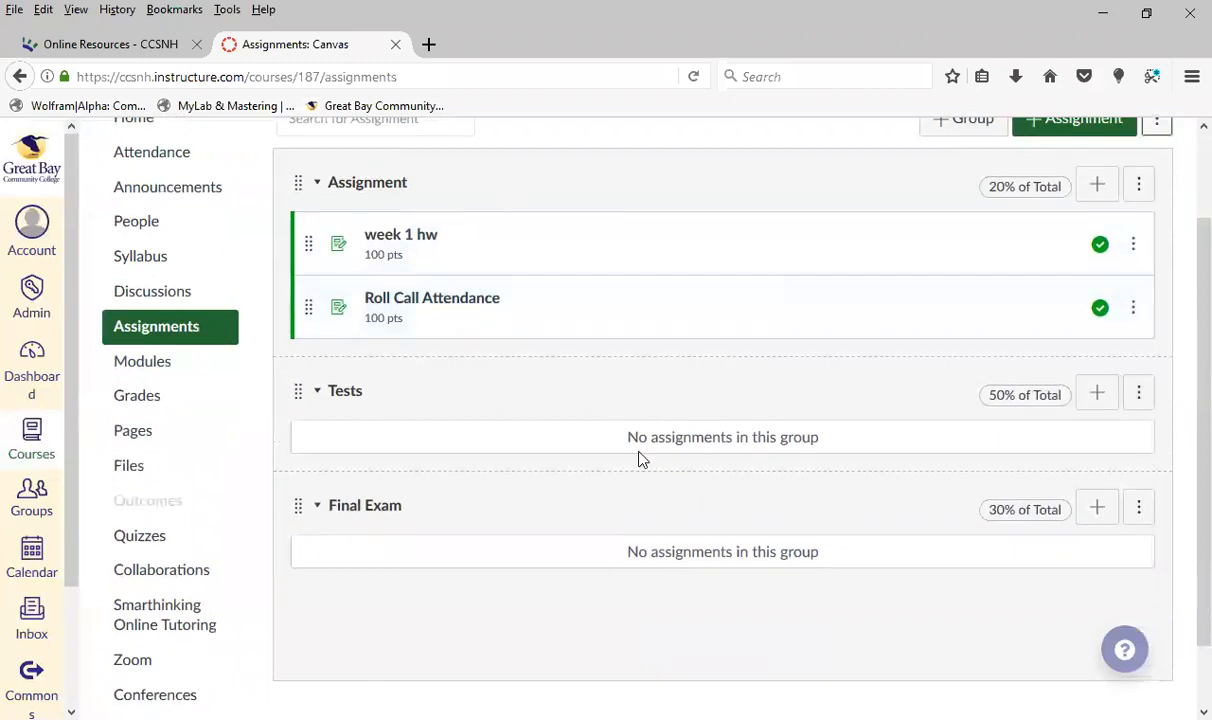
pyautogui.scroll(2, 1044, 395)
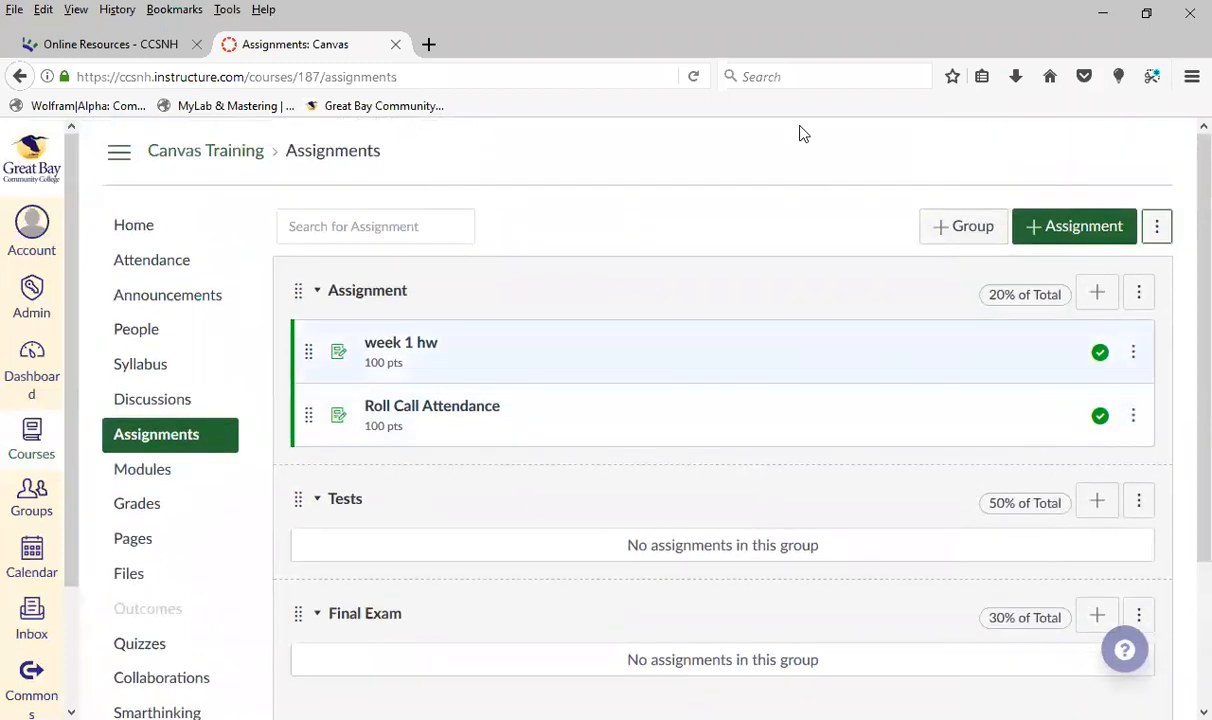
pyautogui.click(1159, 233)
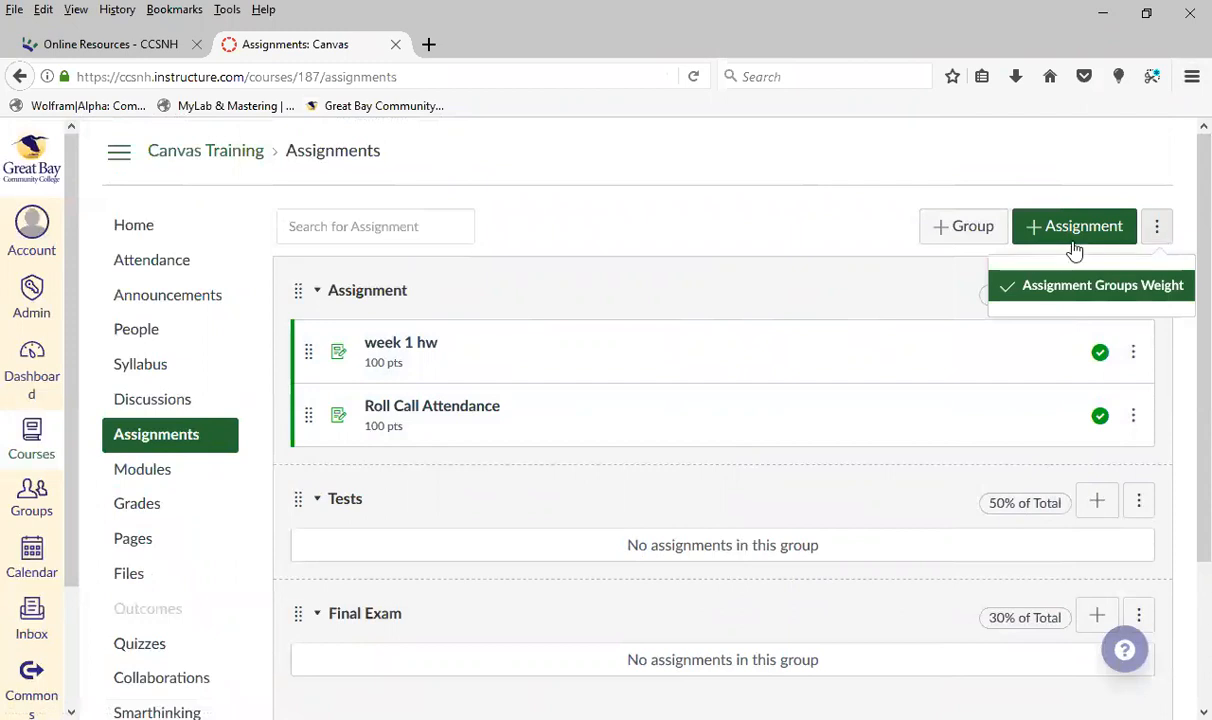
pyautogui.click(1143, 295)
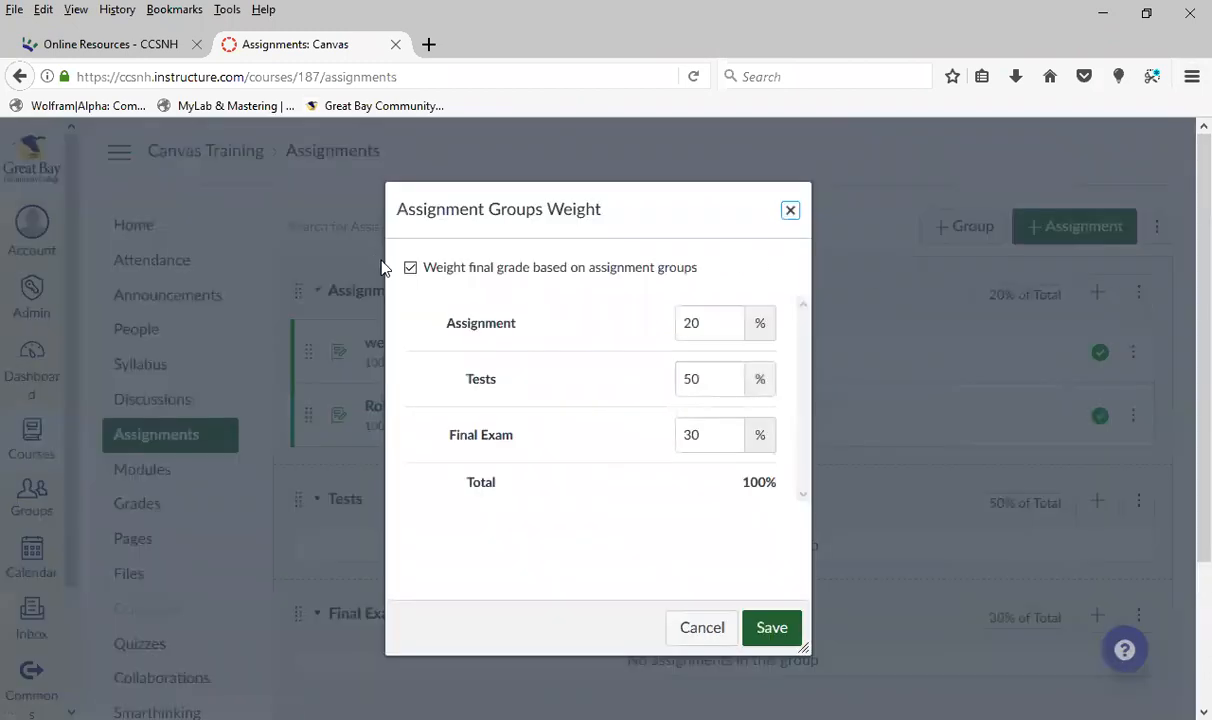
pyautogui.click(411, 269)
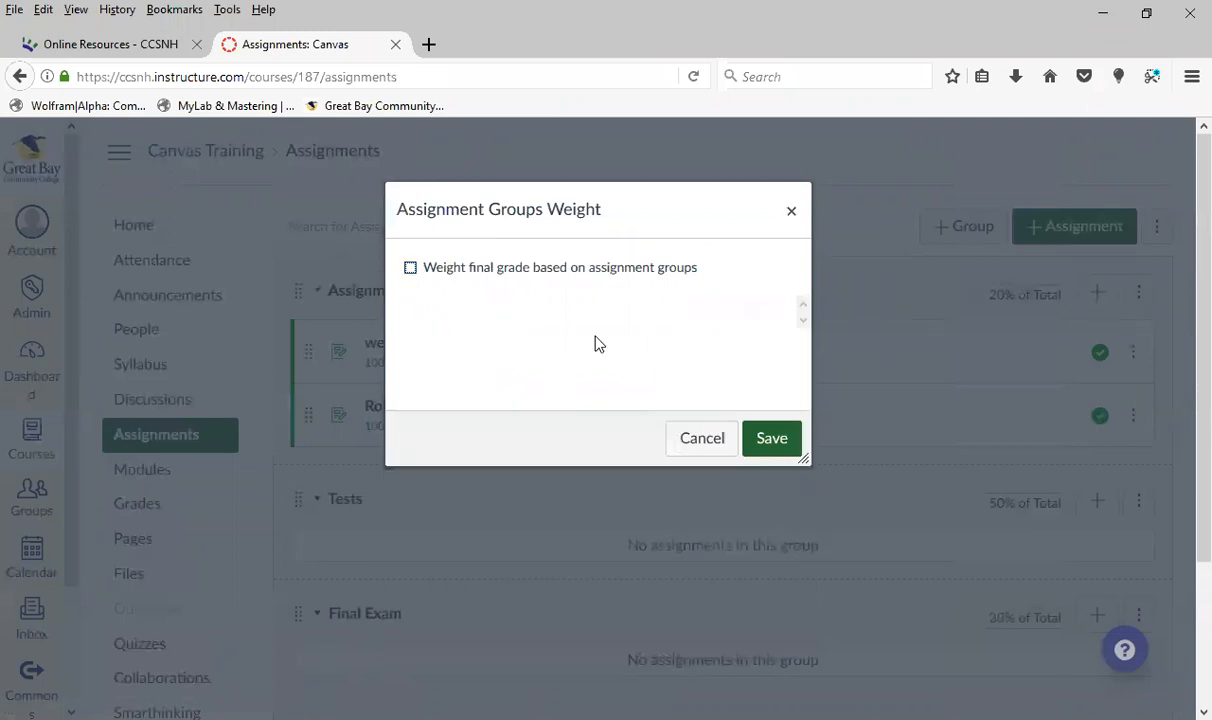
pyautogui.click(410, 270)
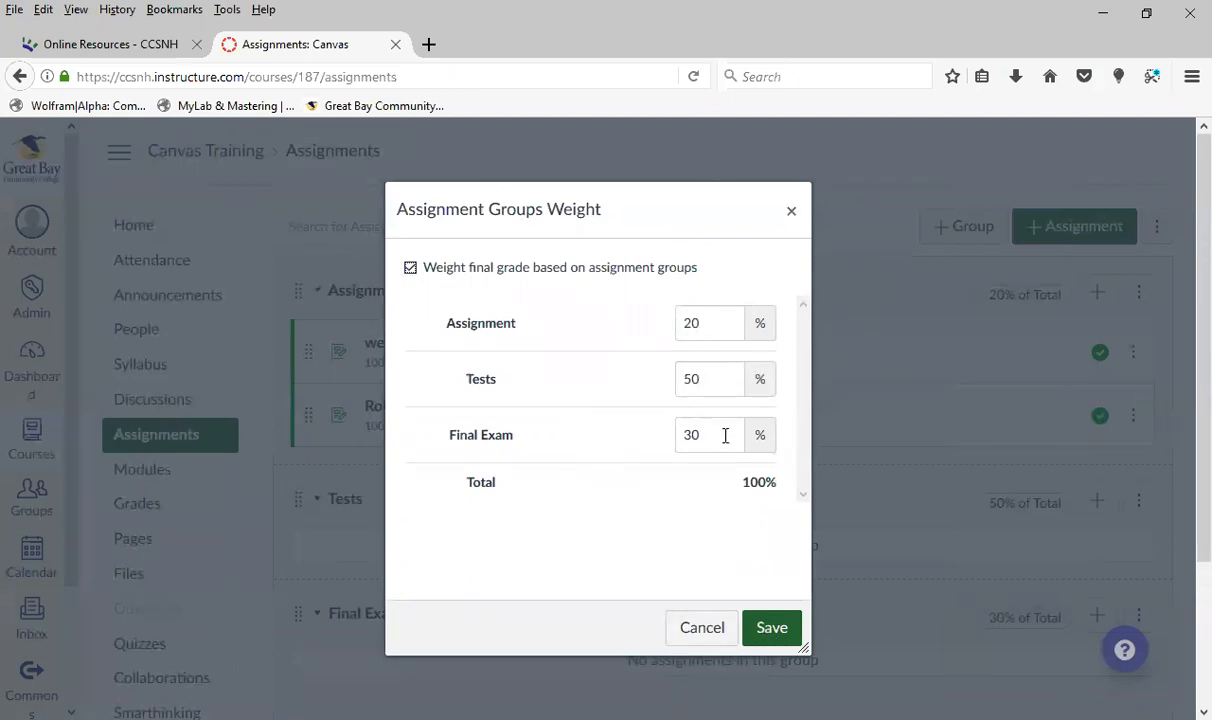
pyautogui.click(770, 633)
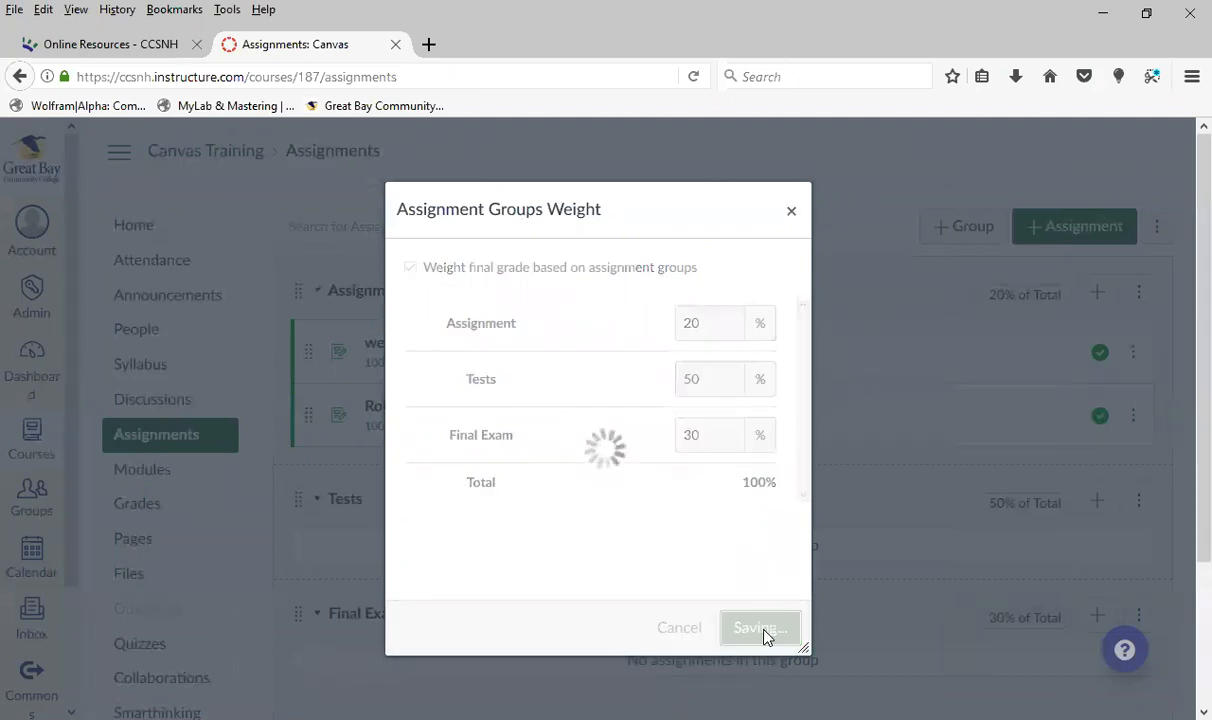
# Start a new assignment in the Assignment group and open its full set of options
pyautogui.scroll(-2, 764, 530)
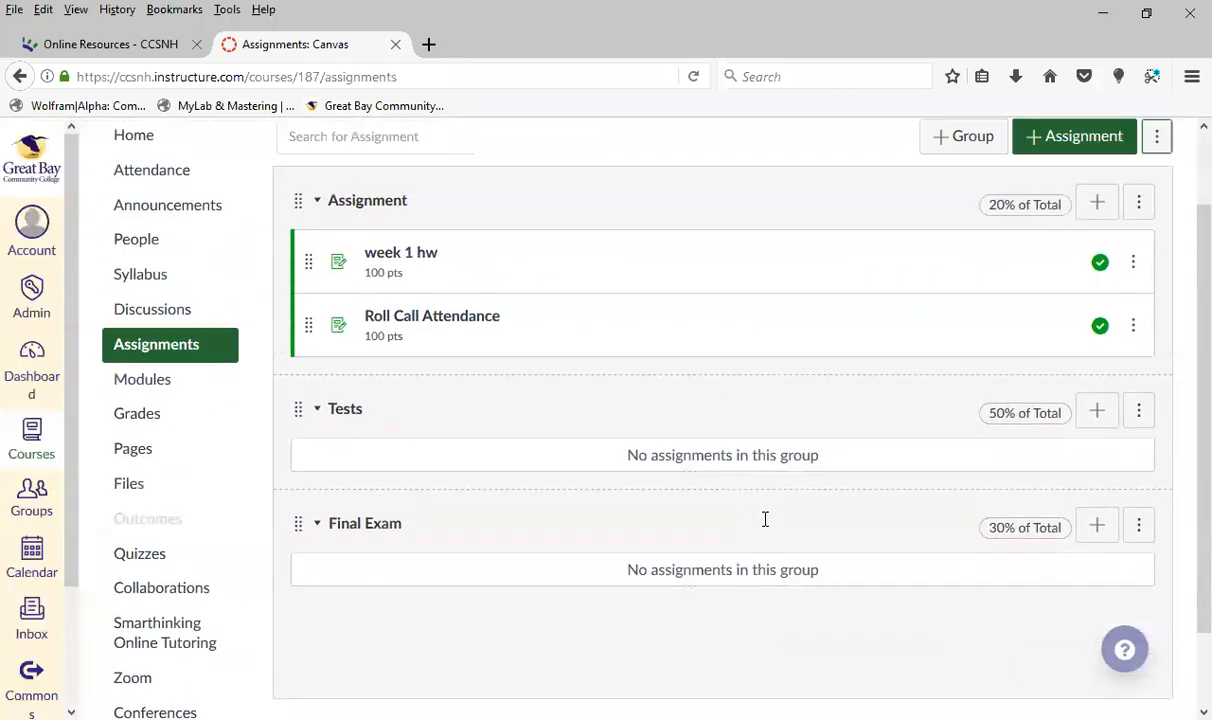
pyautogui.scroll(2, 762, 500)
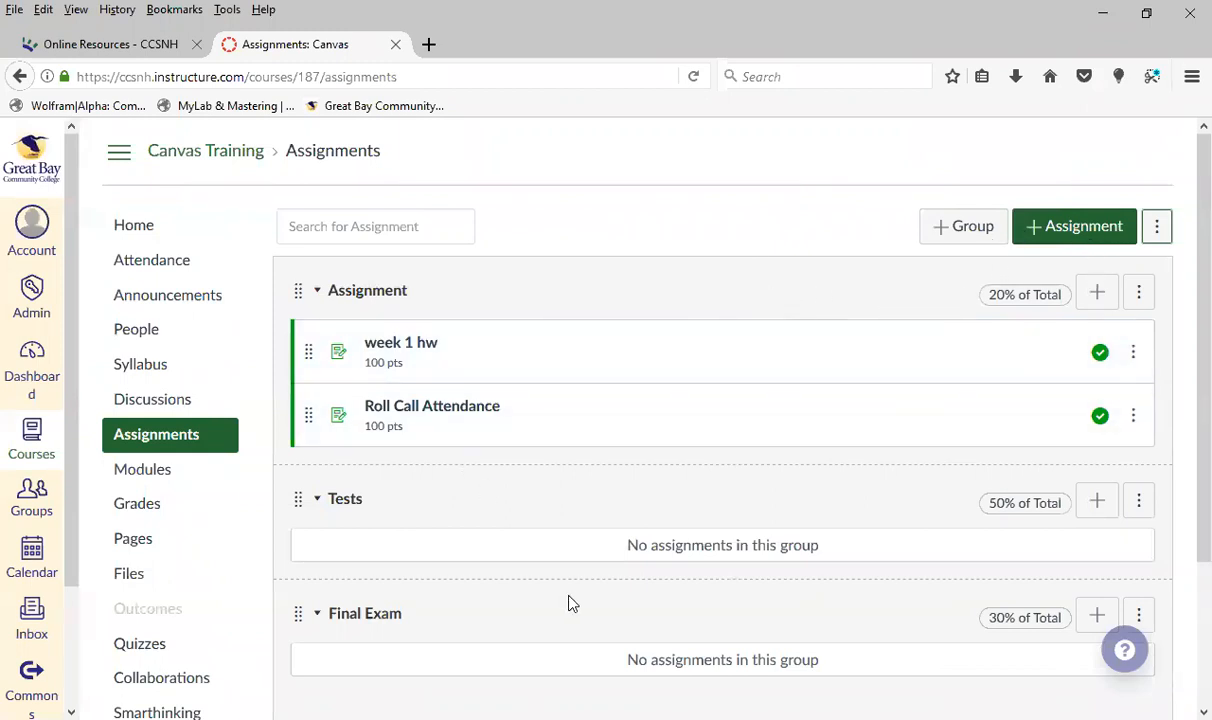
pyautogui.scroll(-2, 689, 567)
pyautogui.scroll(2, 690, 450)
pyautogui.click(1097, 296)
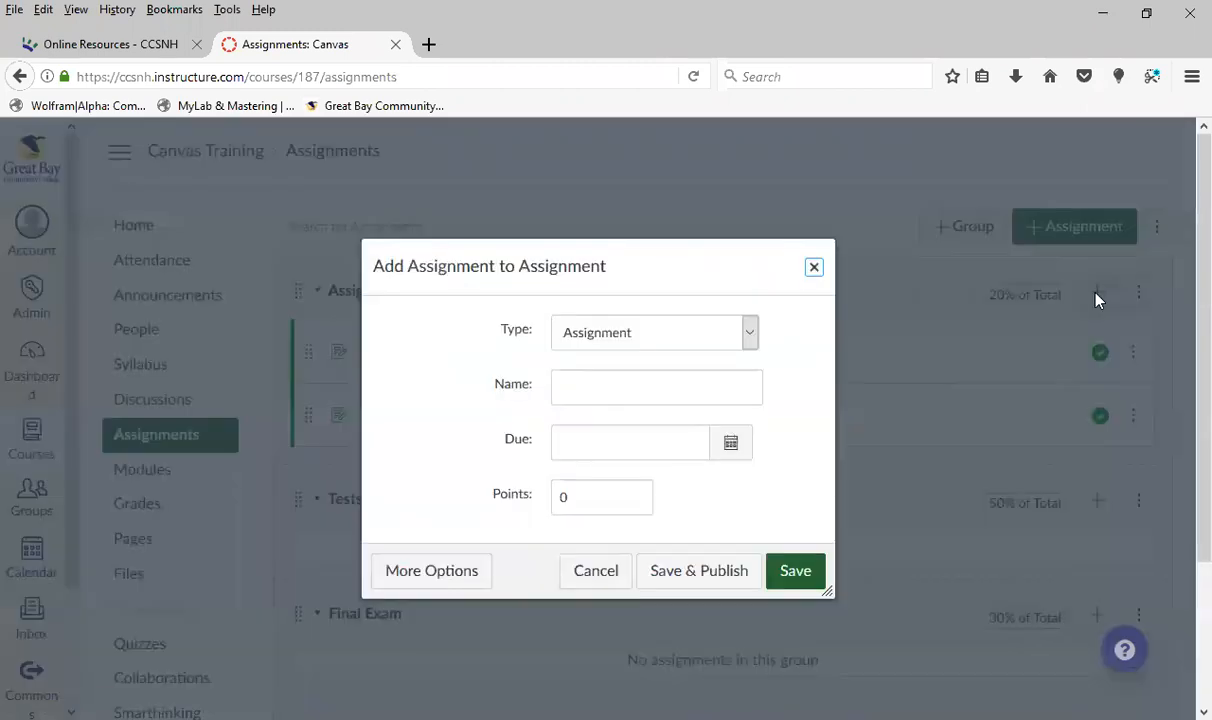
pyautogui.click(435, 578)
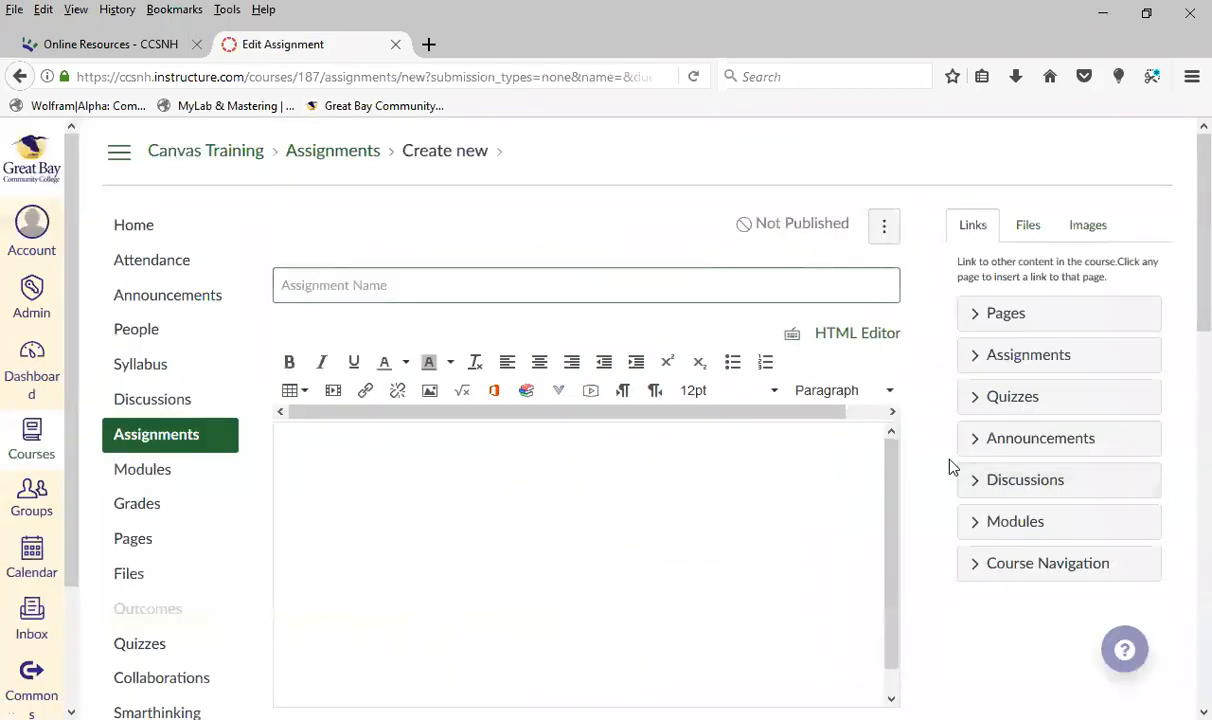
# Name the new assignment Week 2 and enter fsafsafsafsdafsad as its description
pyautogui.scroll(-2, 637, 203)
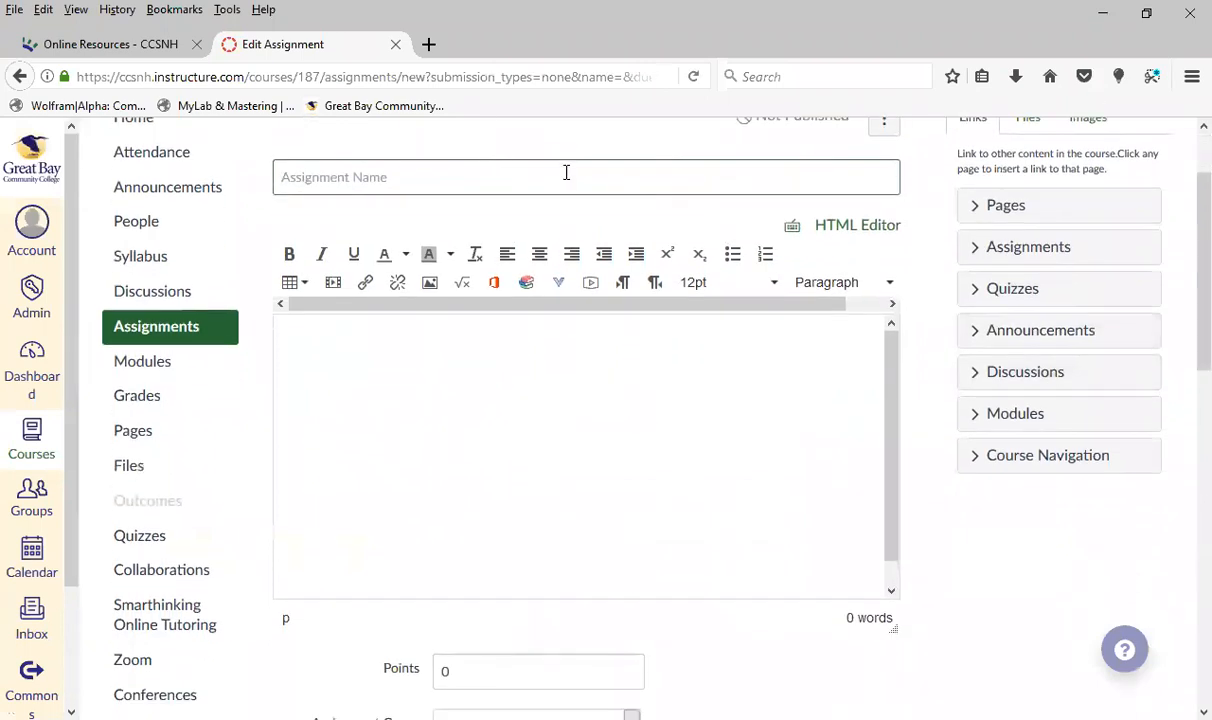
pyautogui.write('Week 2')
pyautogui.click(630, 490)
pyautogui.write('fsafsafsafsdafsad')
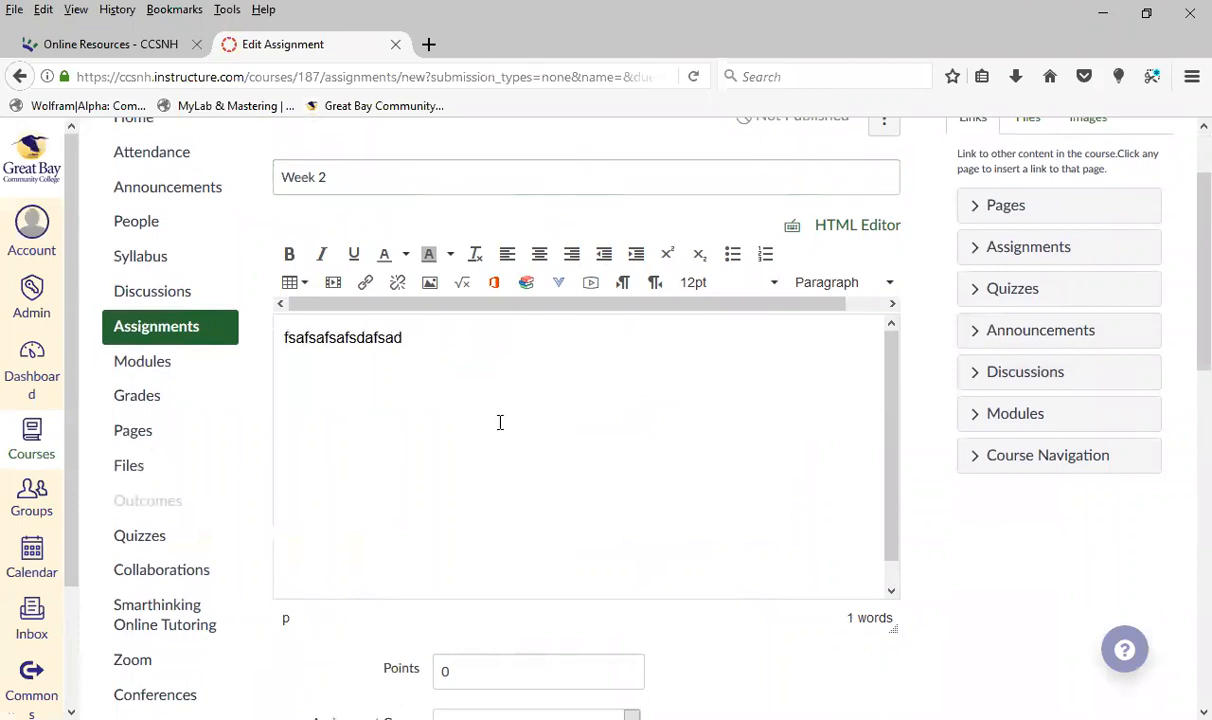
# Insert a download link to the course file Syllabus Spring 2017.docx into the assignment description
pyautogui.scroll(2, 1023, 289)
pyautogui.click(1028, 225)
pyautogui.click(1014, 392)
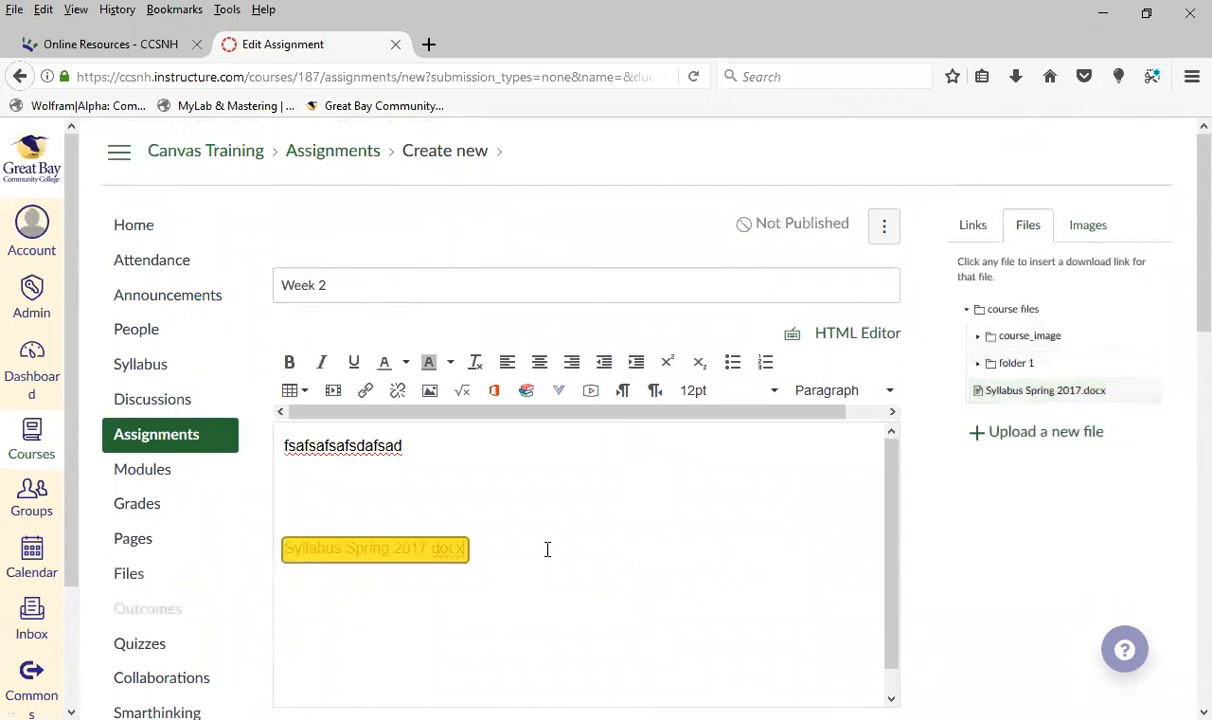
# Set the assignment's points to 100 and choose Assignment as its assignment group
pyautogui.scroll(-5, 998, 555)
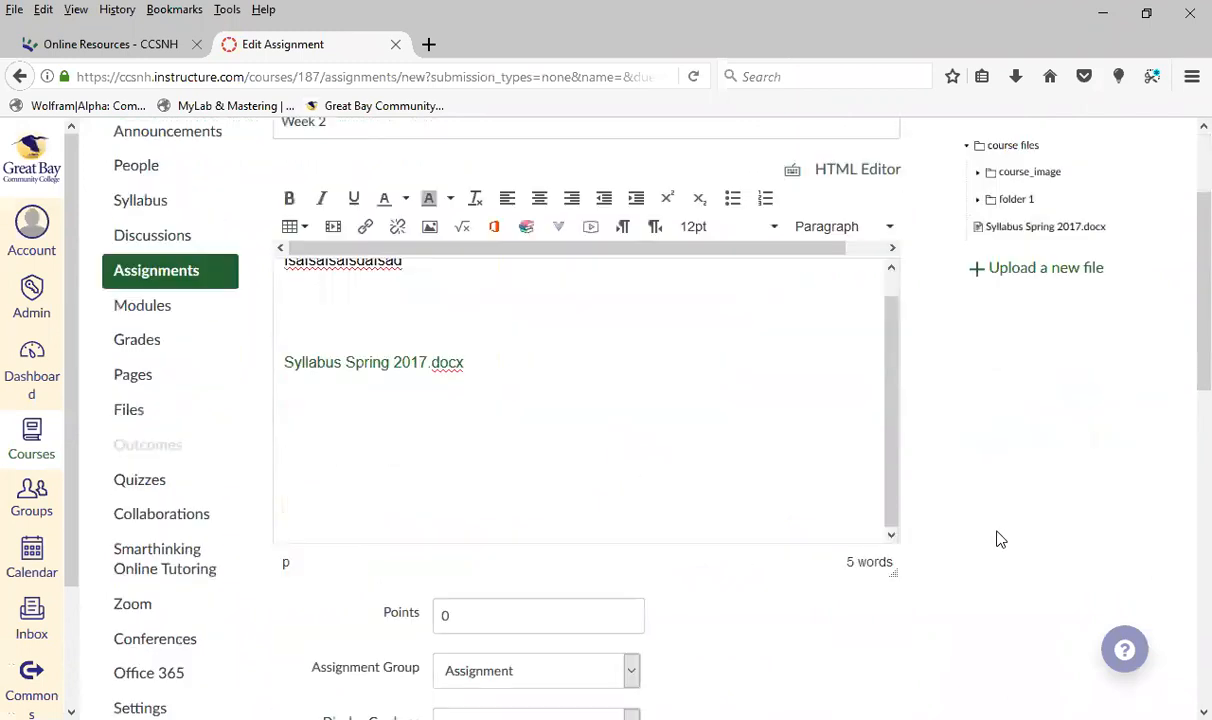
pyautogui.click(526, 234)
pyautogui.click(395, 236)
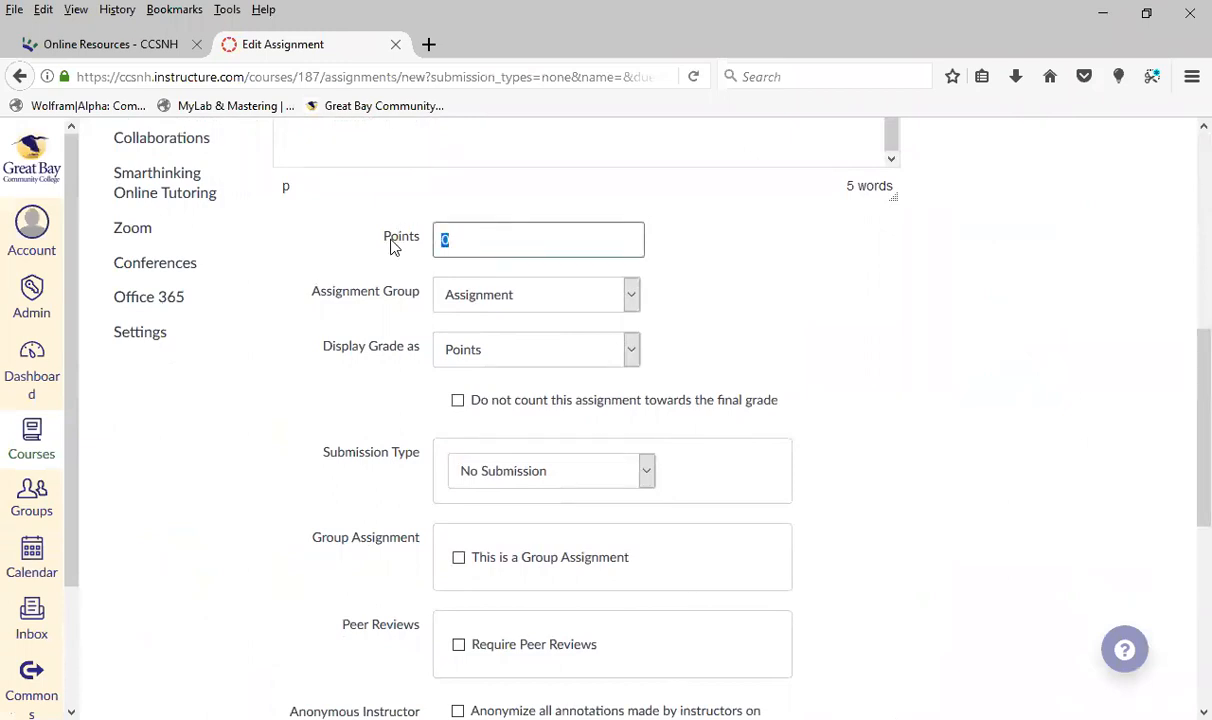
pyautogui.write('100')
pyautogui.click(631, 296)
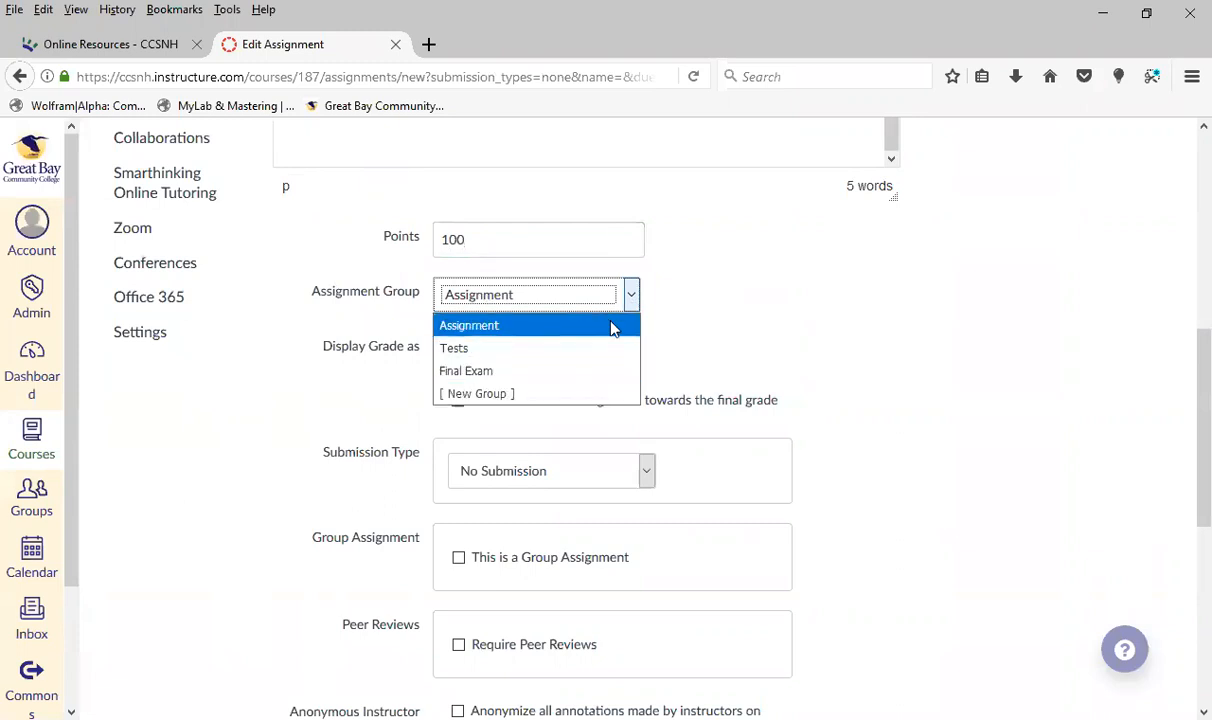
pyautogui.click(613, 326)
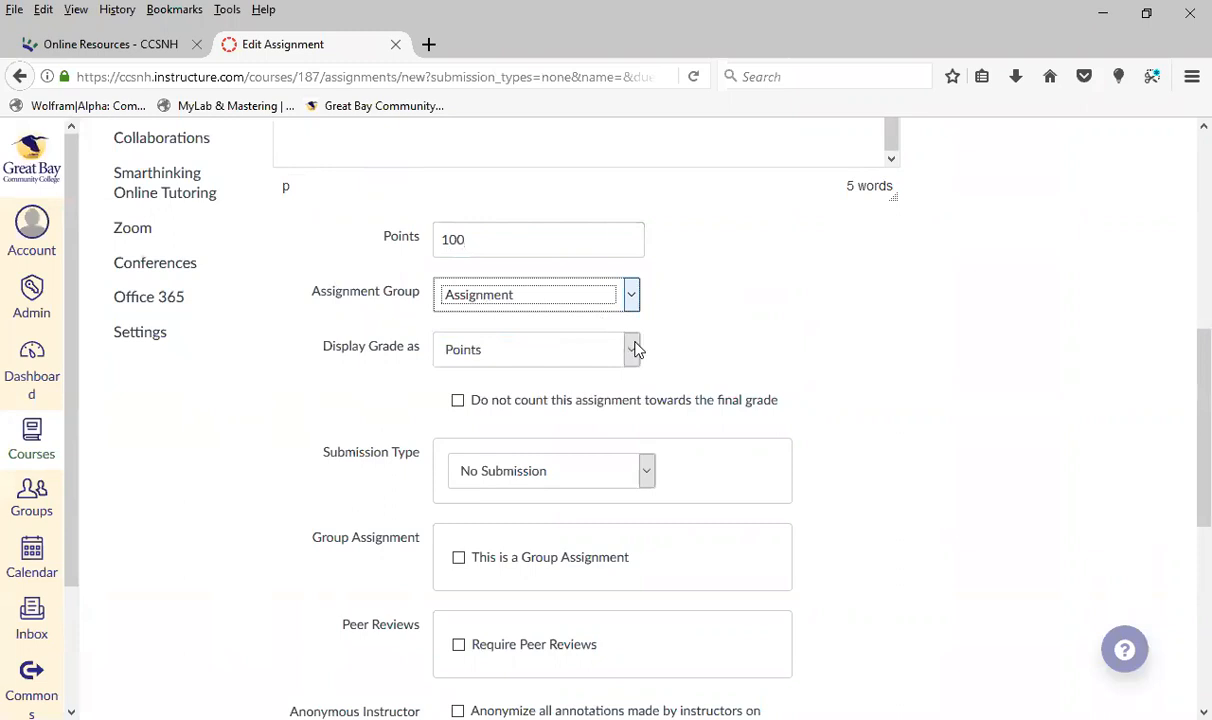
# Look over the grade display options for the assignment and choose Points
pyautogui.click(628, 347)
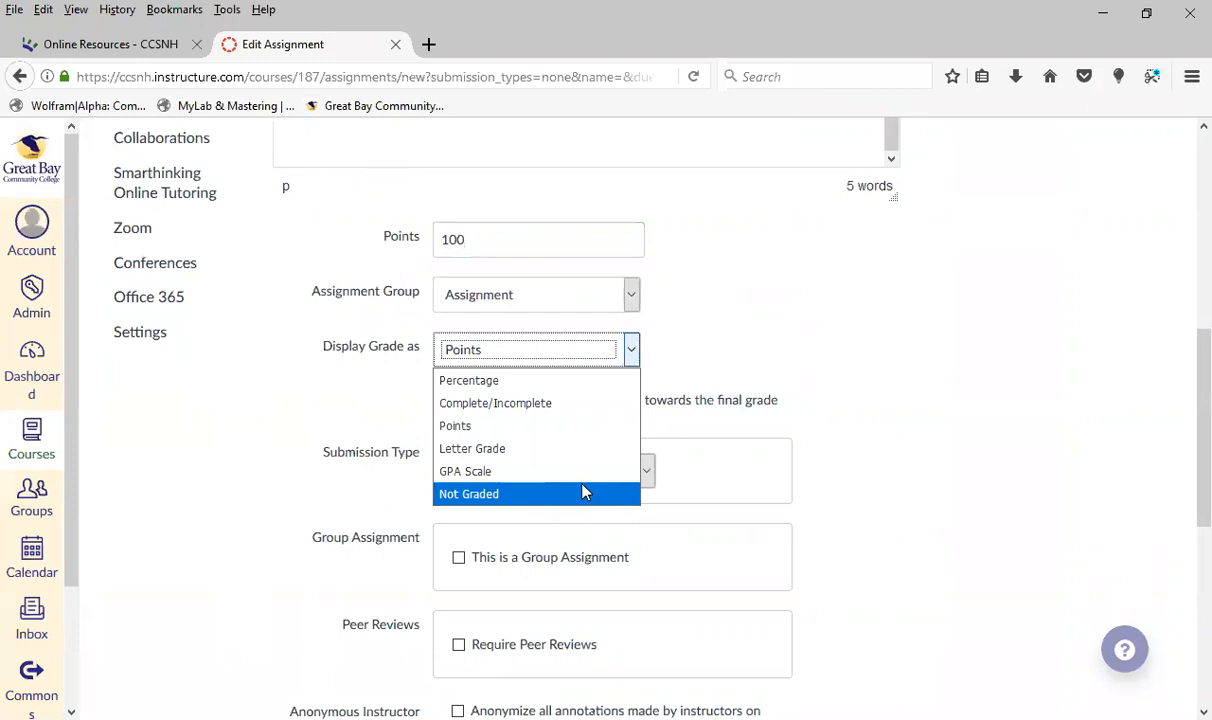
pyautogui.press('Home')
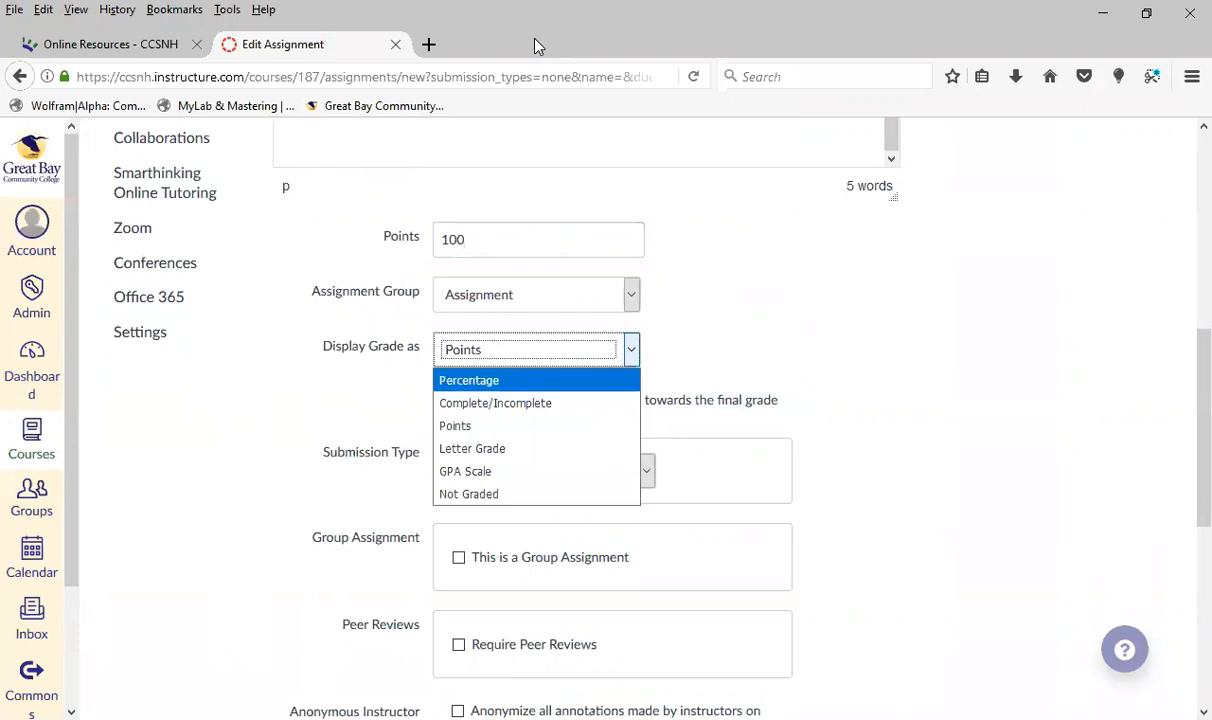
pyautogui.click(538, 427)
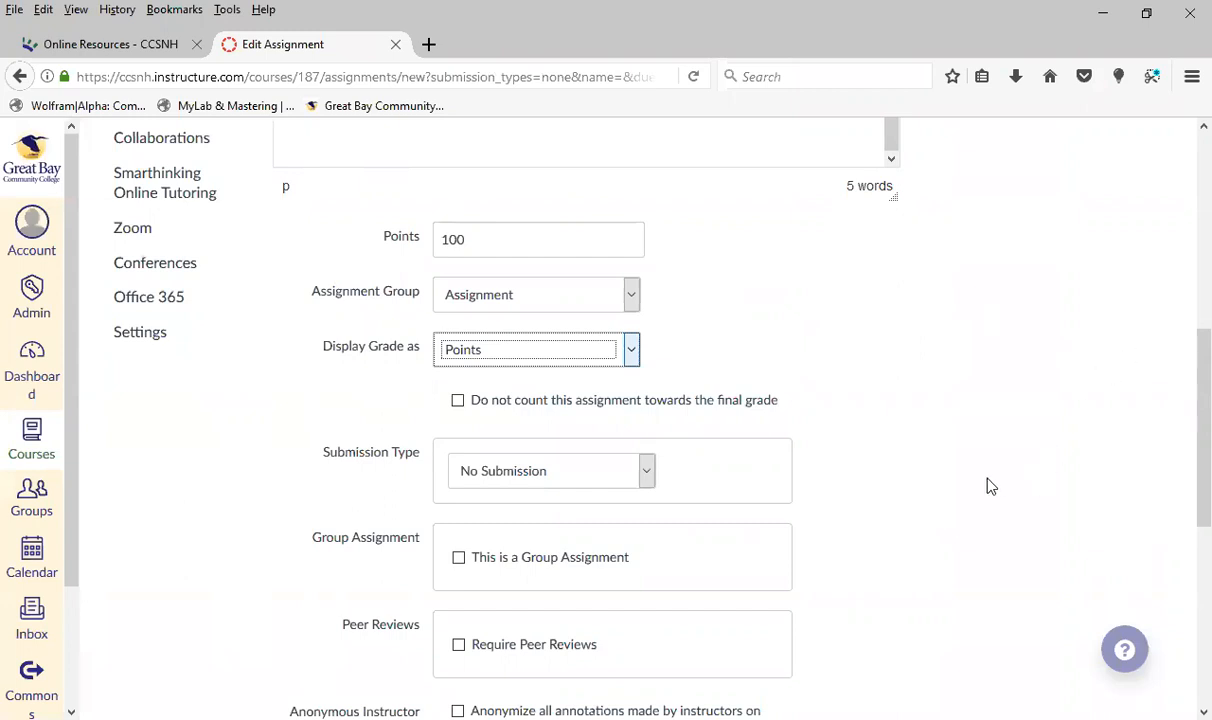
# Try Online and then On Paper as the assignment's submission type
pyautogui.scroll(-2, 985, 480)
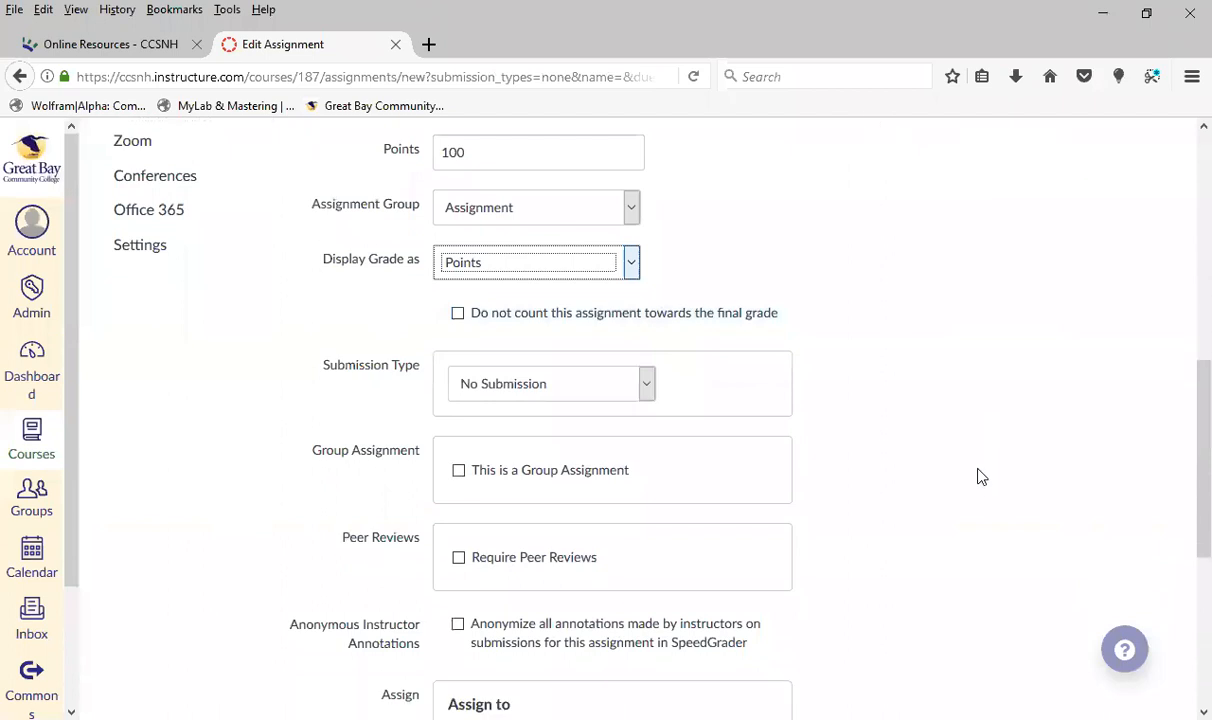
pyautogui.click(645, 368)
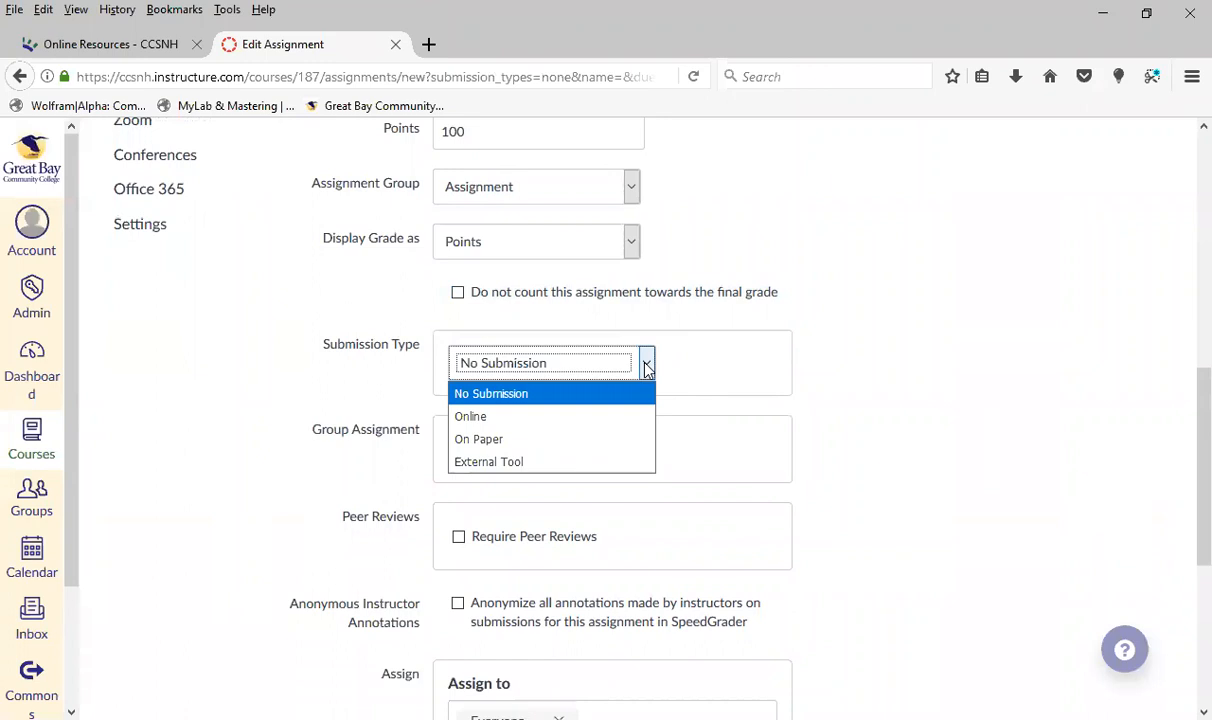
pyautogui.click(614, 419)
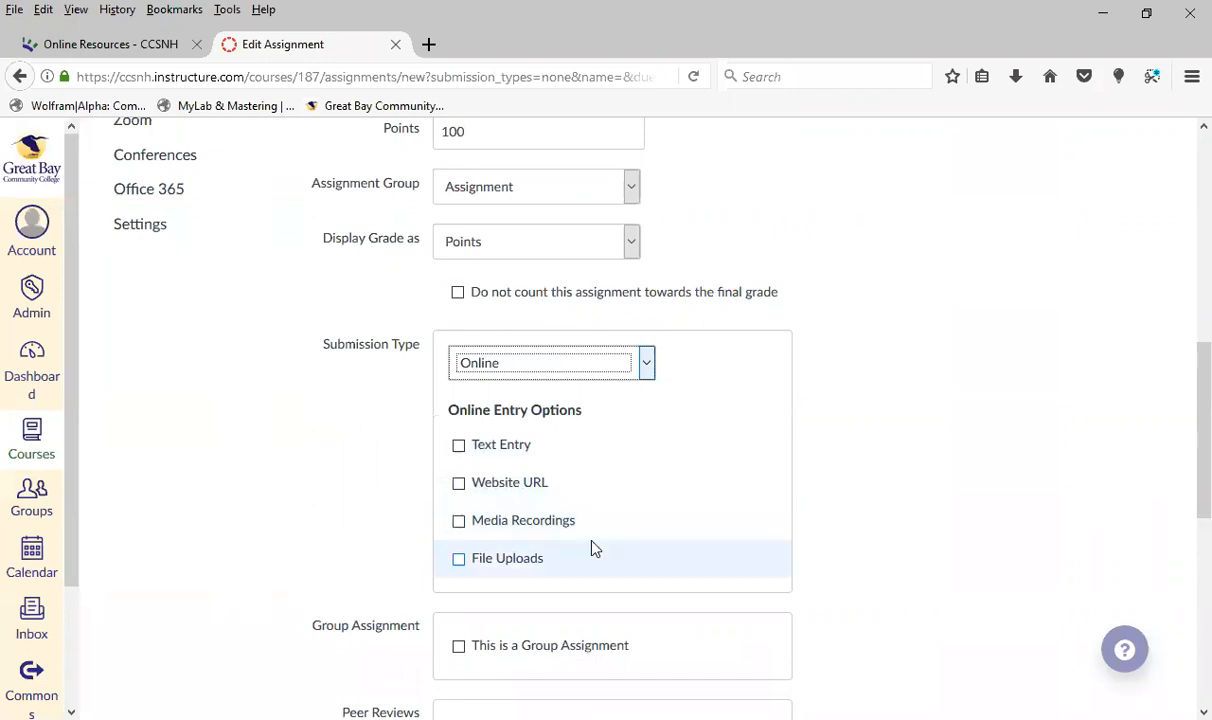
pyautogui.click(645, 364)
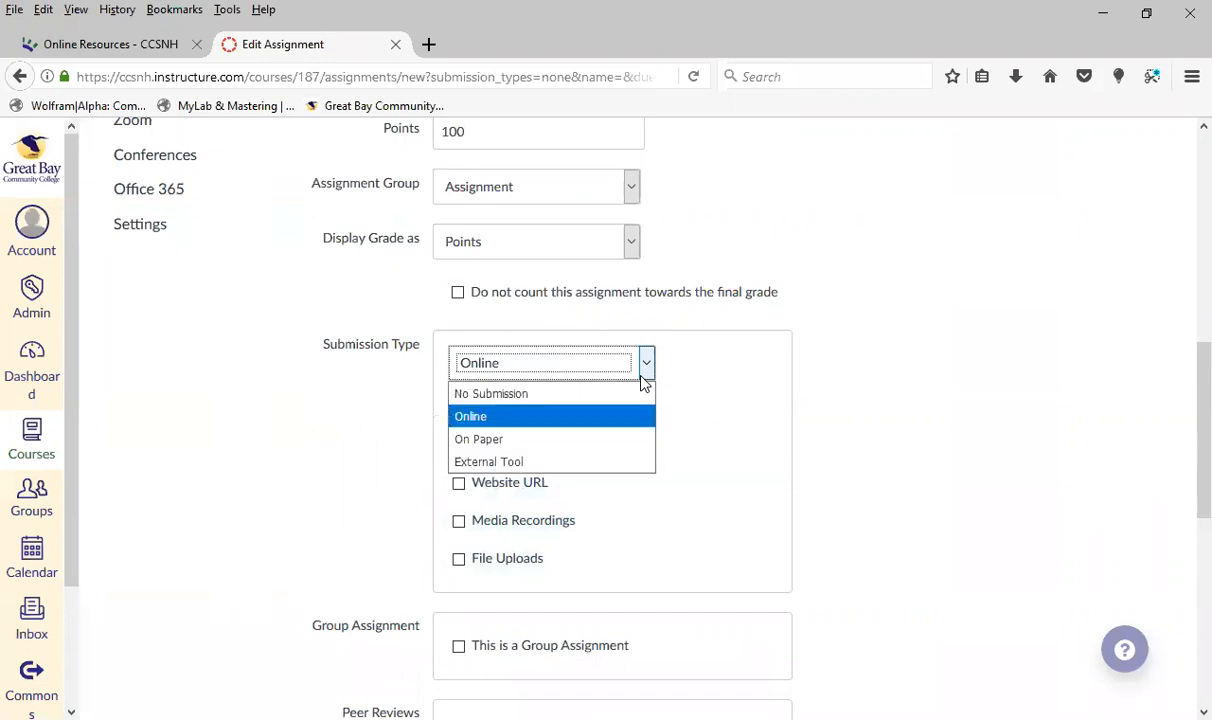
pyautogui.click(587, 439)
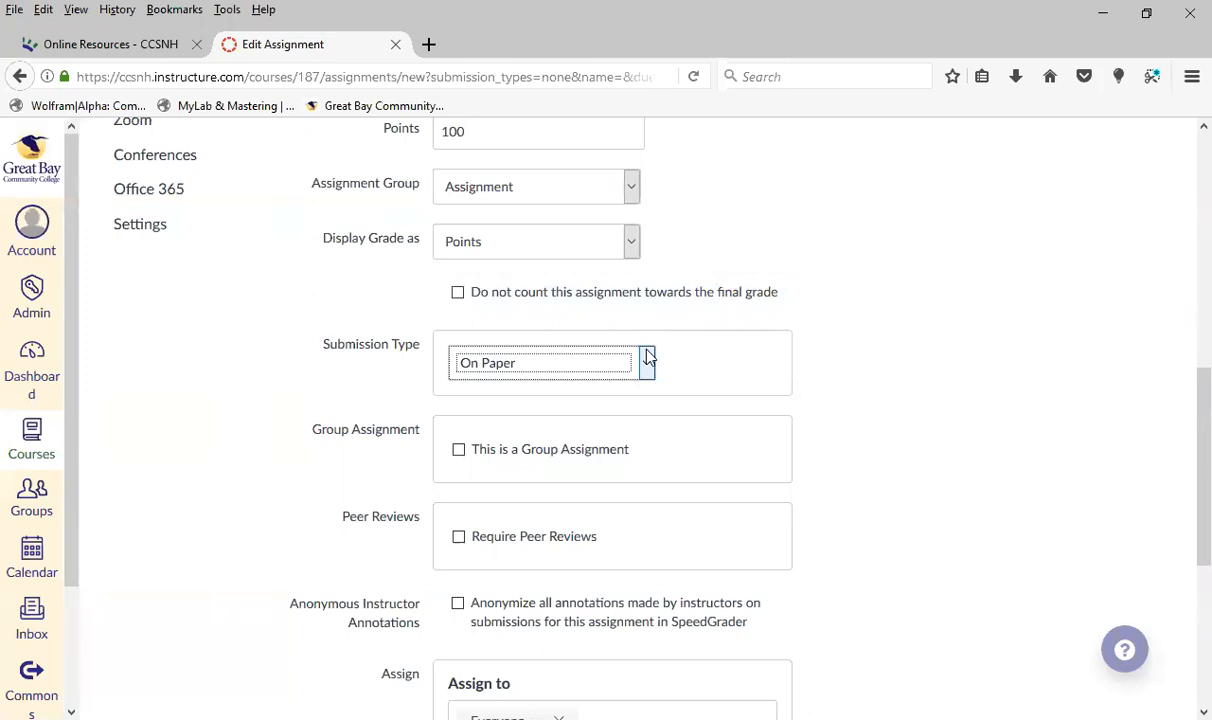
# Look over the description editor's link tool and the course file upload option for providing material with the assignment
pyautogui.scroll(7, 602, 318)
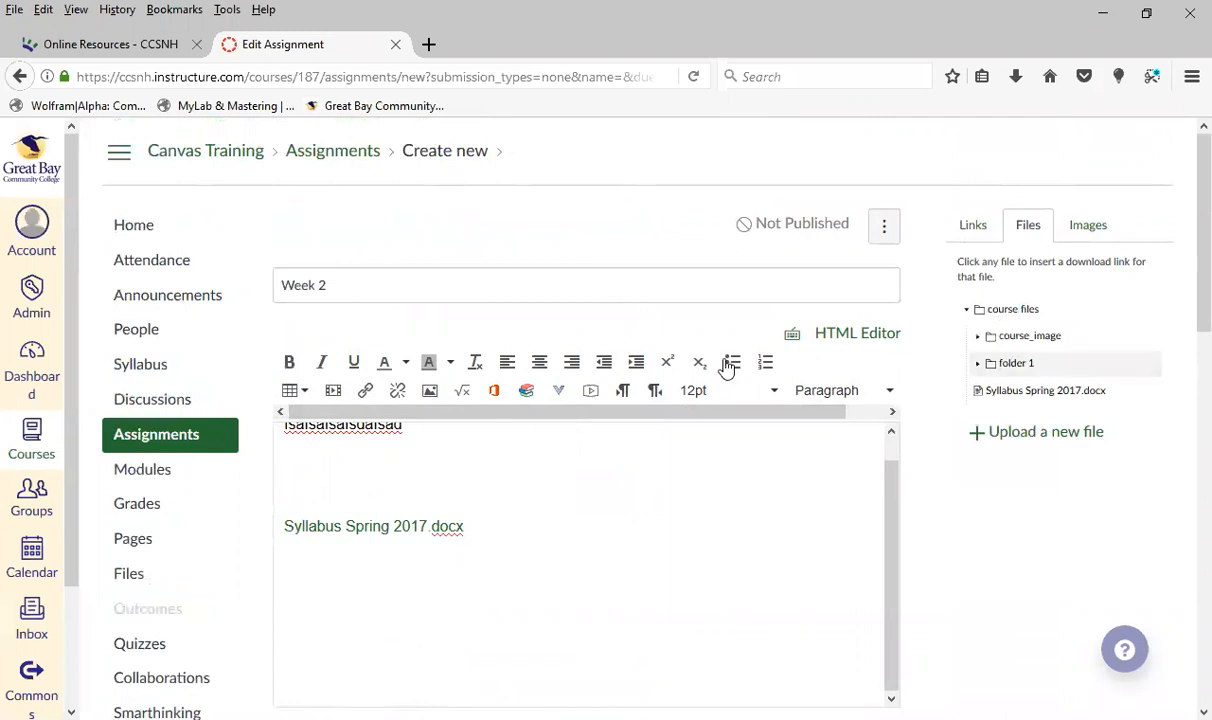
pyautogui.scroll(-2, 641, 449)
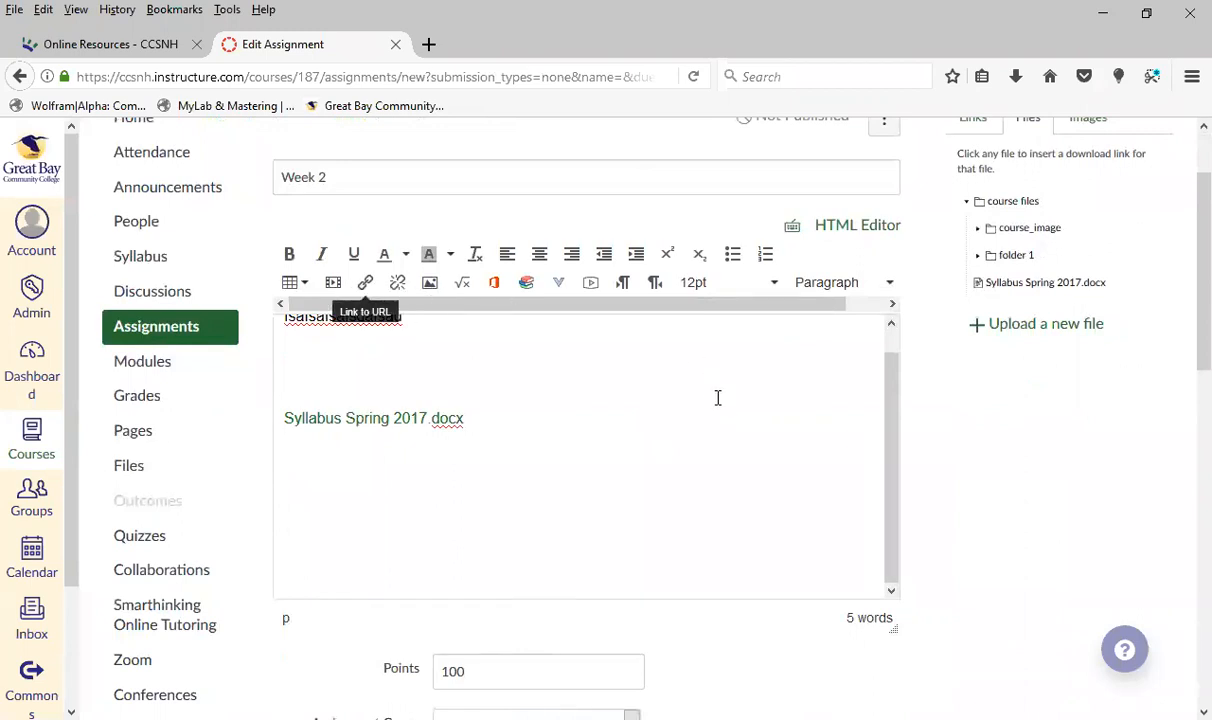
pyautogui.scroll(2, 1037, 457)
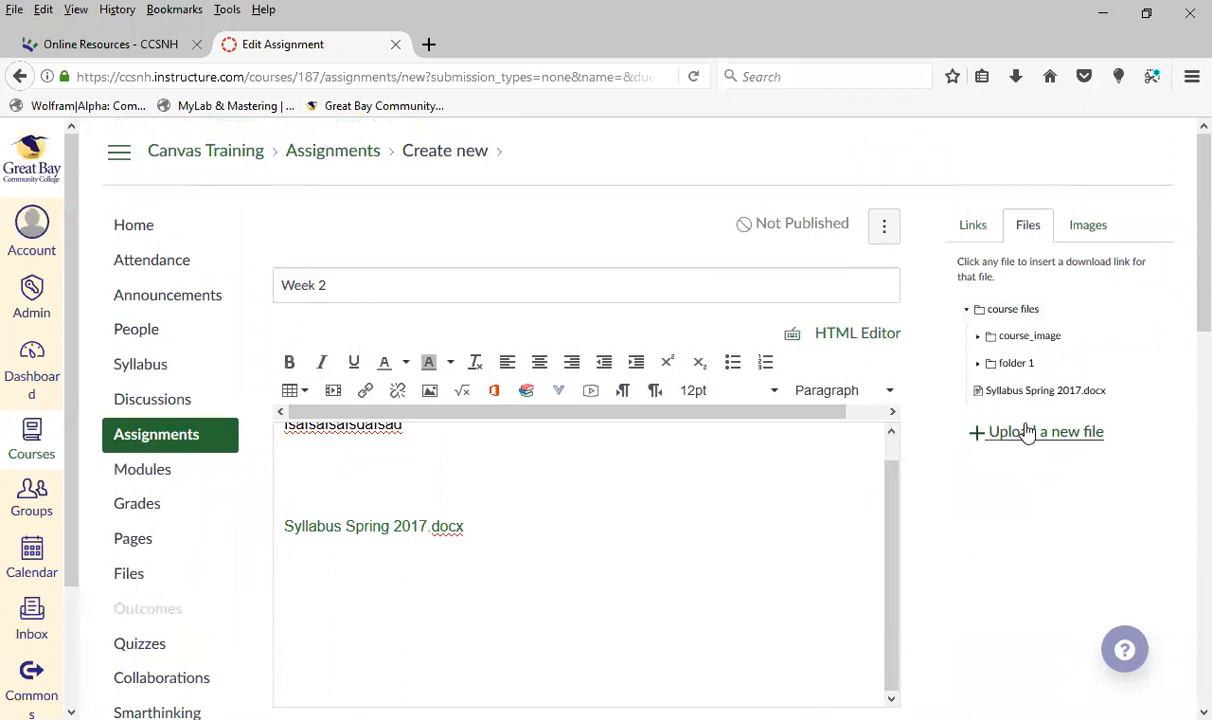
pyautogui.scroll(-2, 1024, 436)
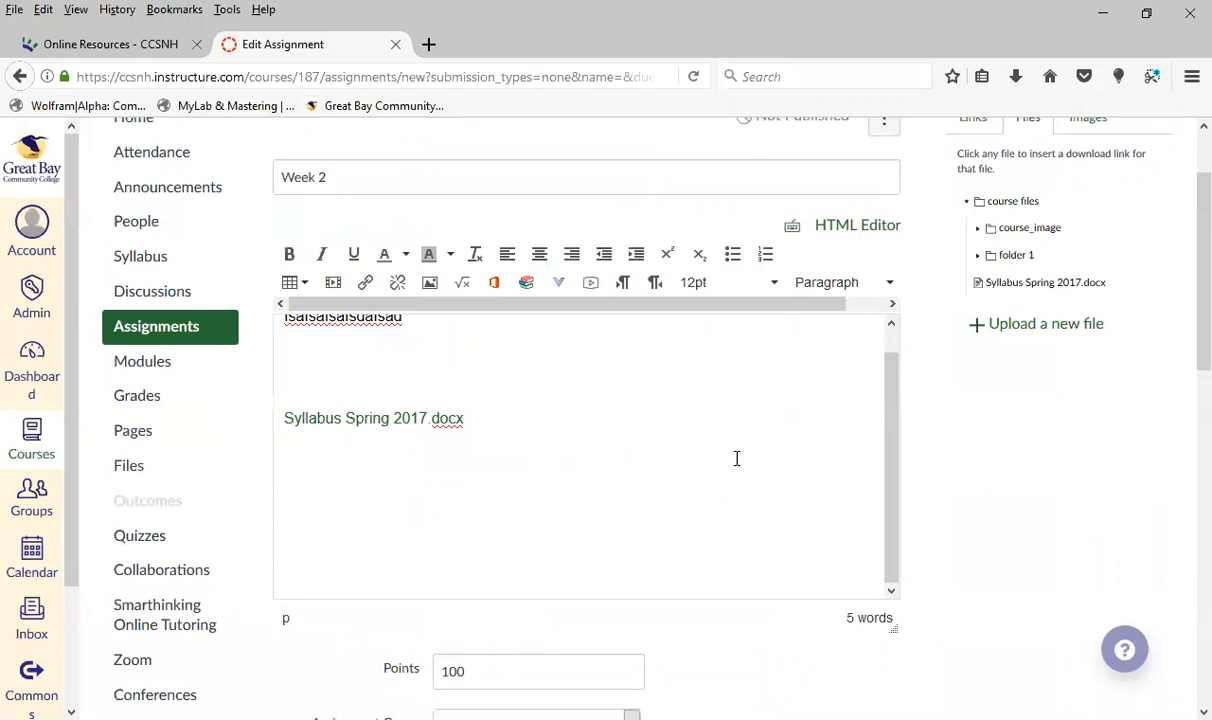
pyautogui.click(350, 367)
pyautogui.scroll(-3, 962, 502)
pyautogui.scroll(-2, 968, 497)
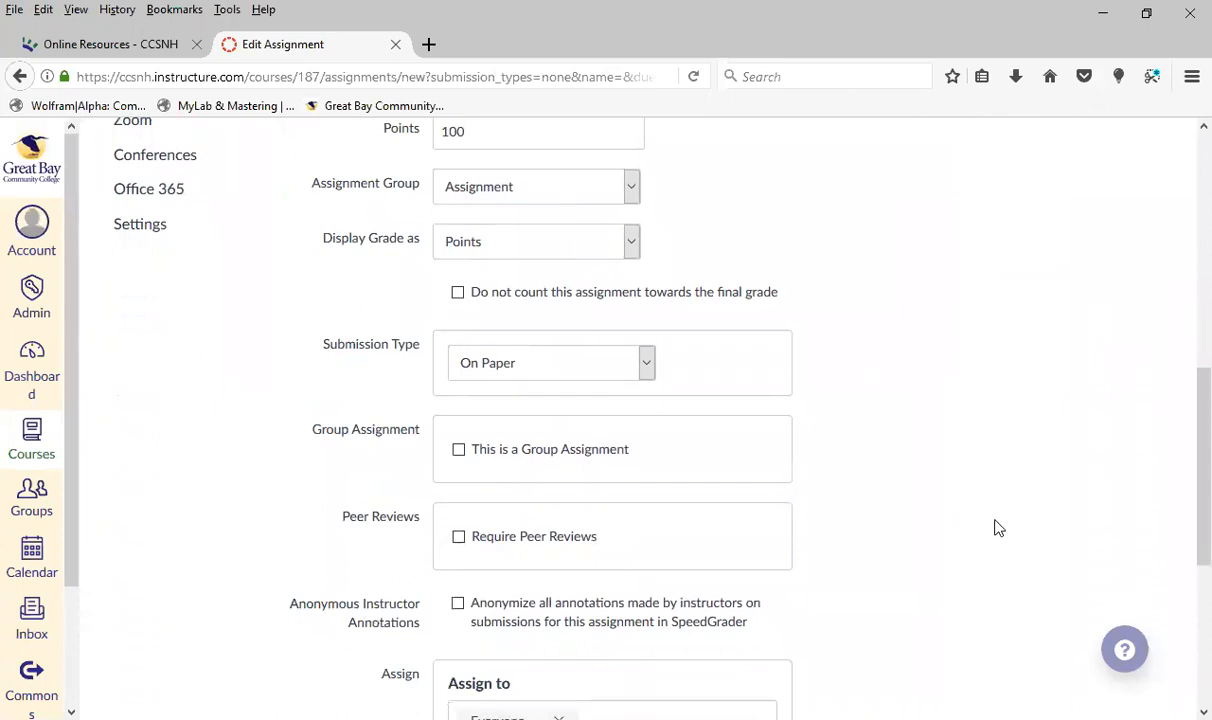
# Set the submission type to Online and allow File Uploads as the entry option
pyautogui.click(646, 365)
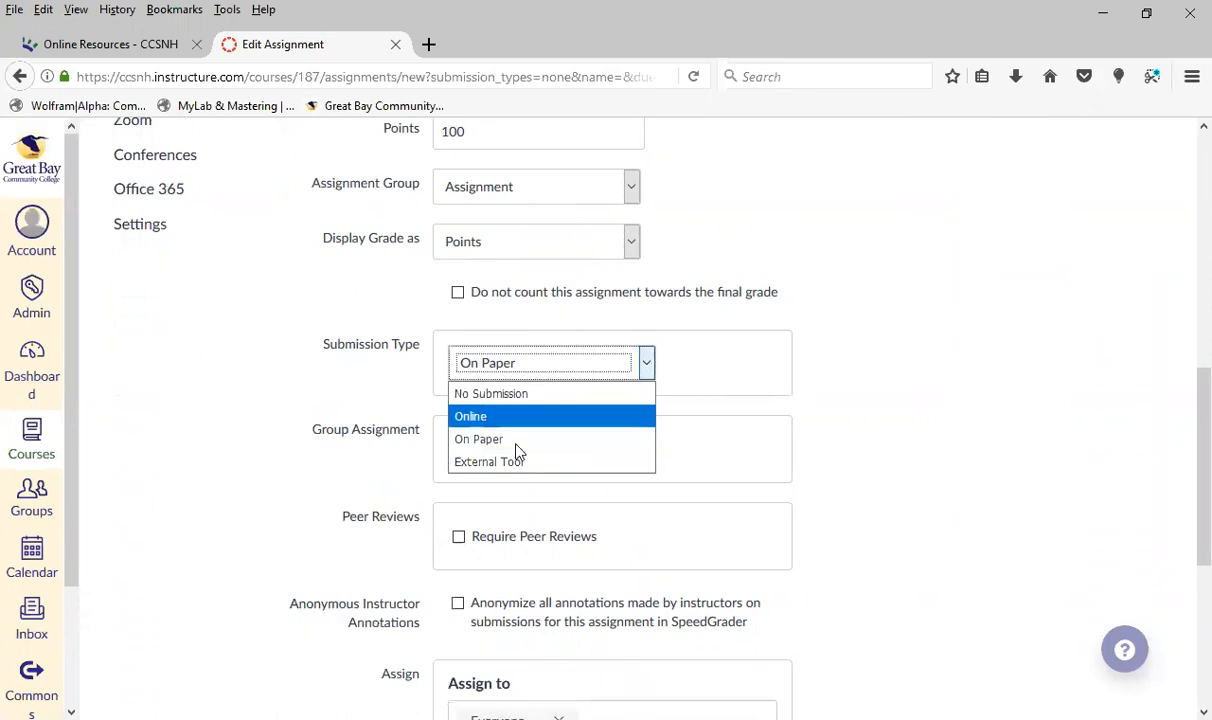
pyautogui.click(514, 416)
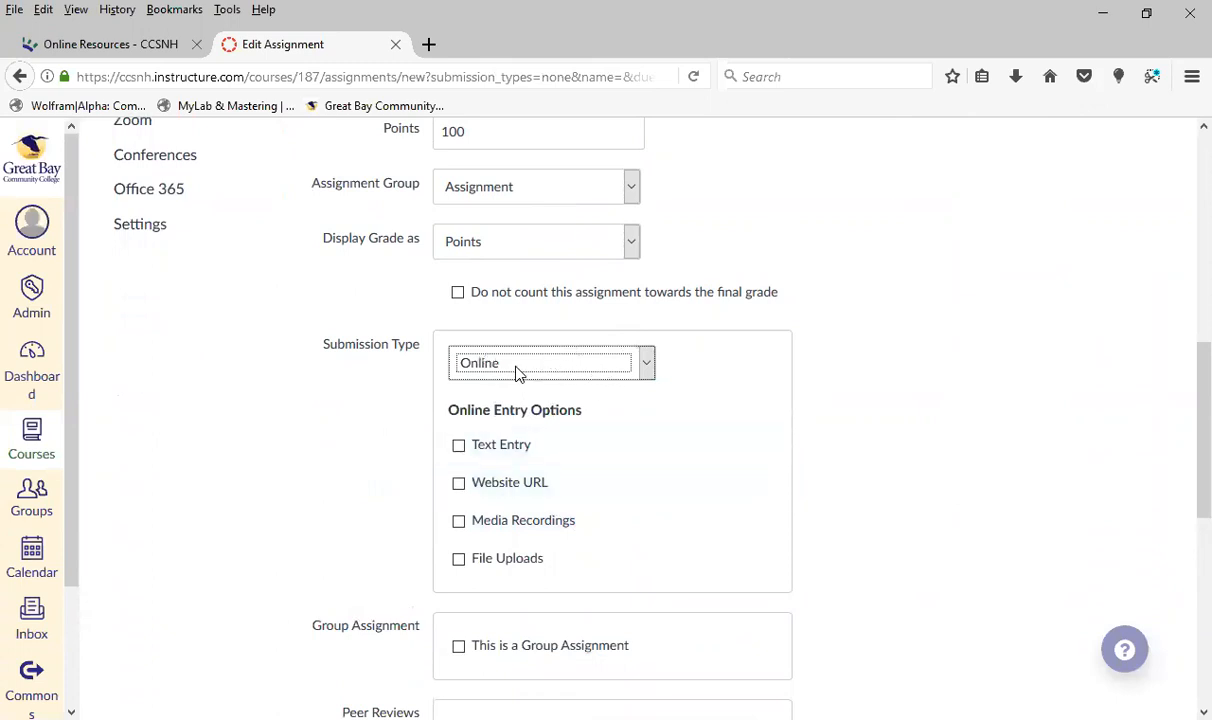
pyautogui.click(458, 559)
# Restrict the upload file types to docx, doc, pdf, xlsx, xls
pyautogui.scroll(-1, 237, 539)
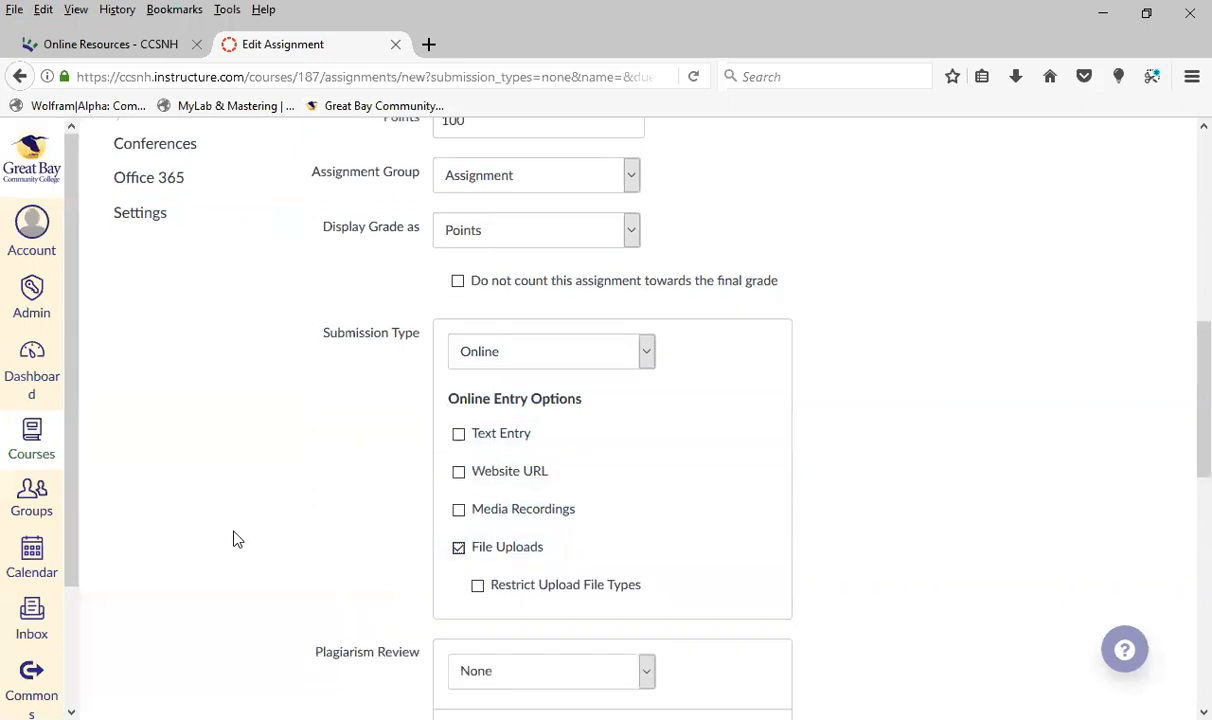
pyautogui.click(479, 490)
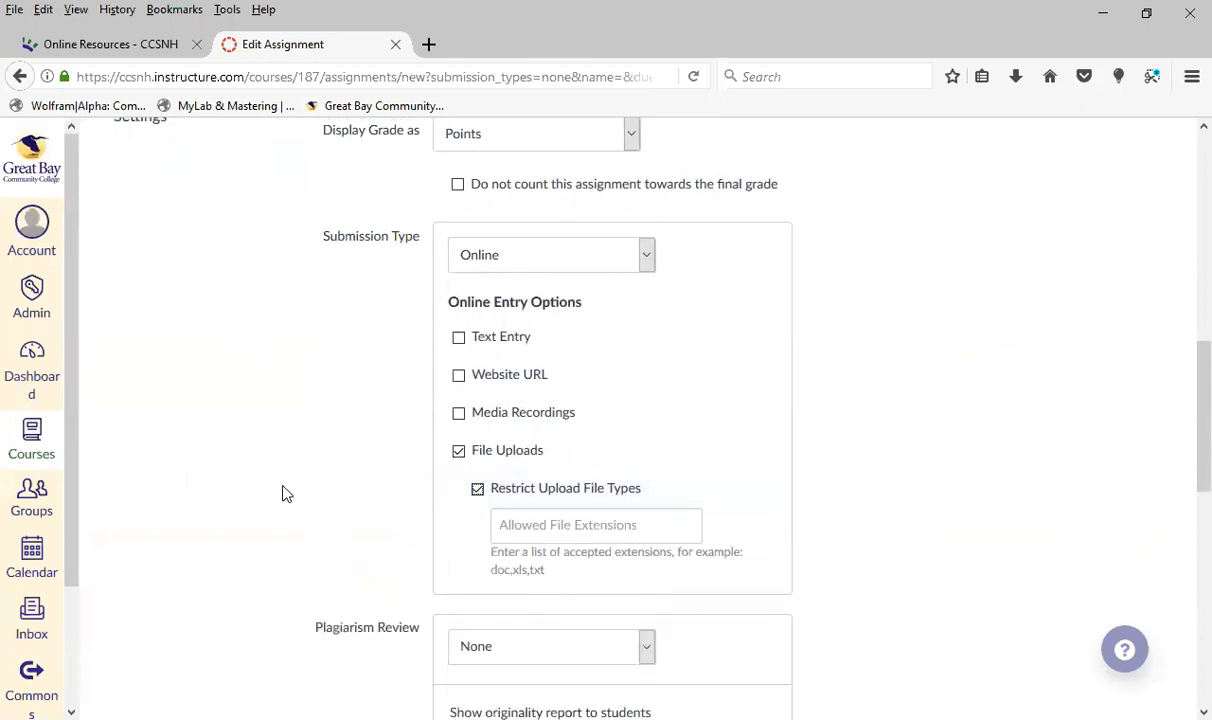
pyautogui.scroll(-2, 380, 480)
pyautogui.click(544, 420)
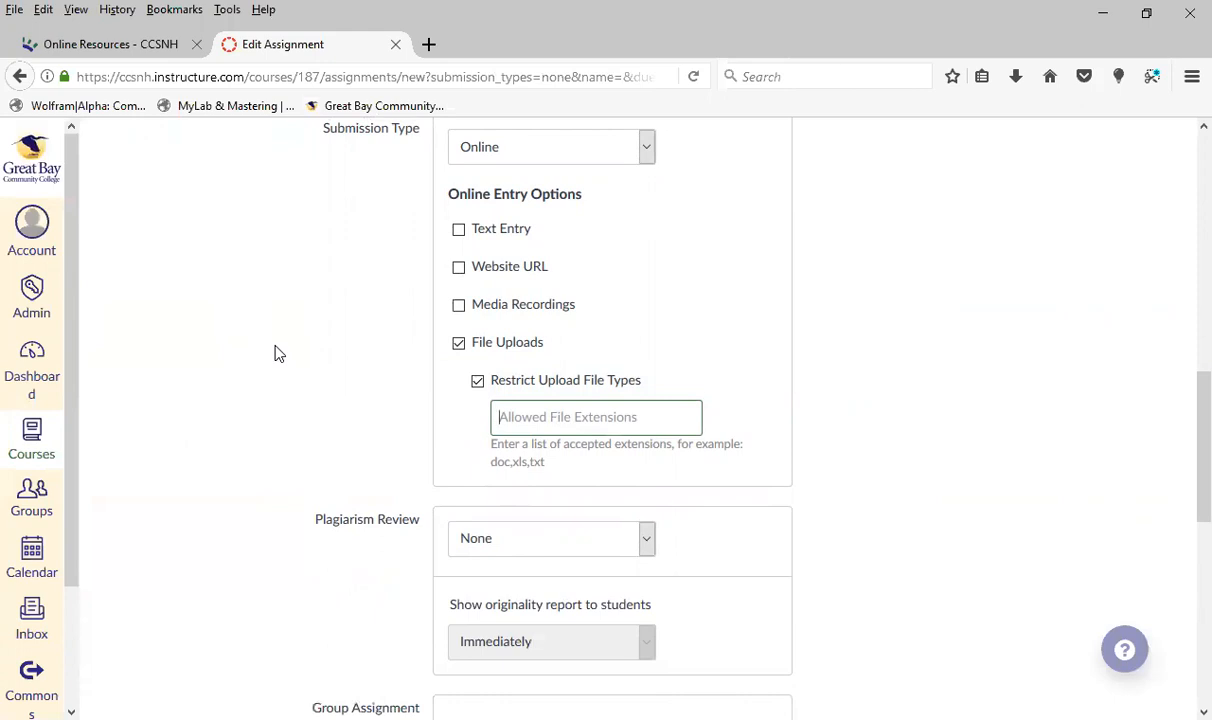
pyautogui.write('d')
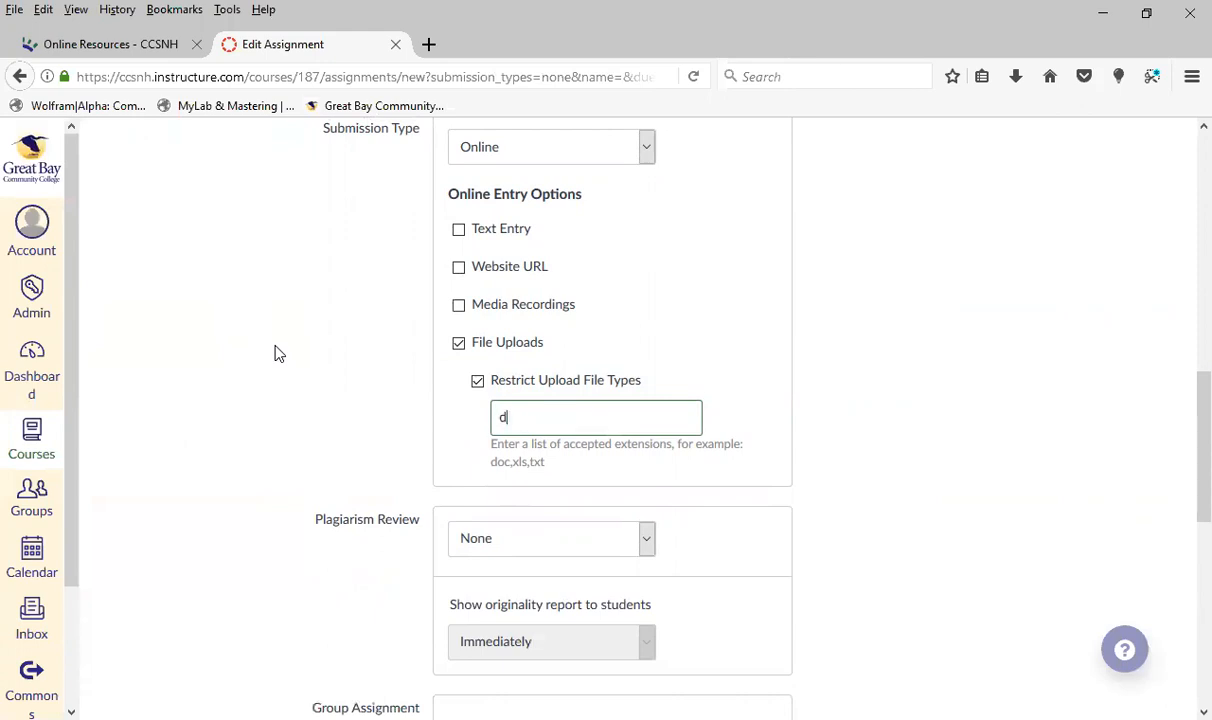
pyautogui.write('ocx, doc, pdf, xlsx, xls')
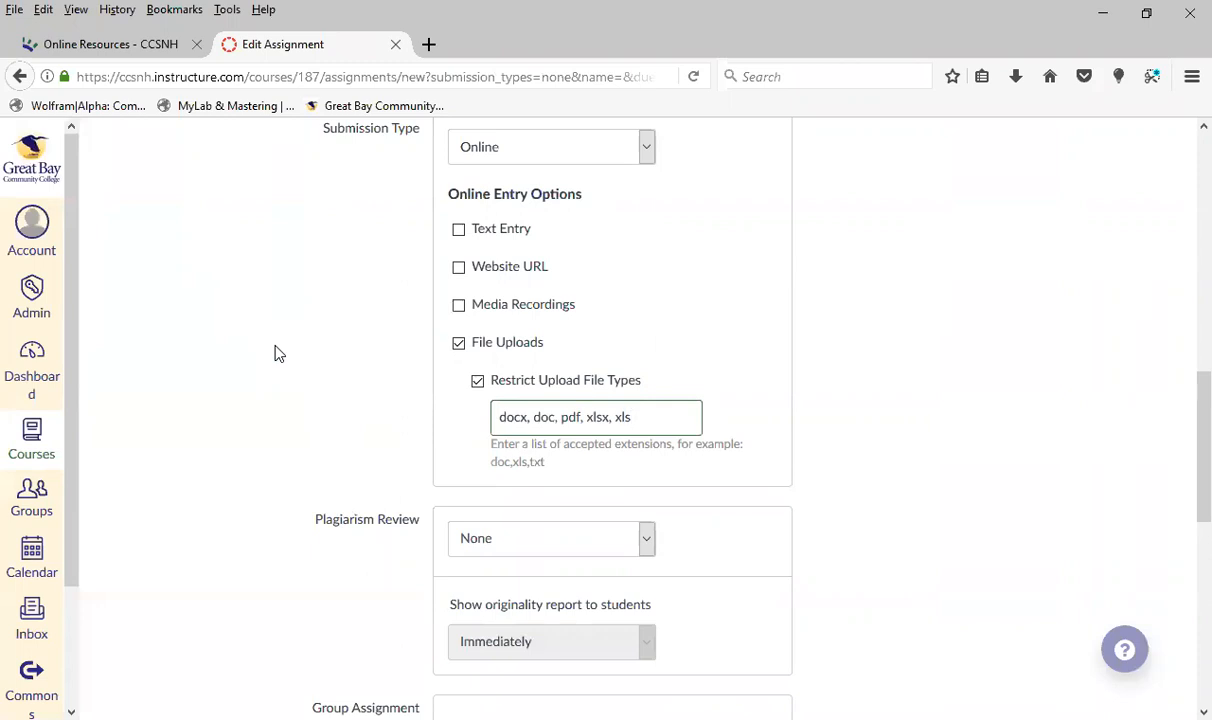
pyautogui.click(994, 434)
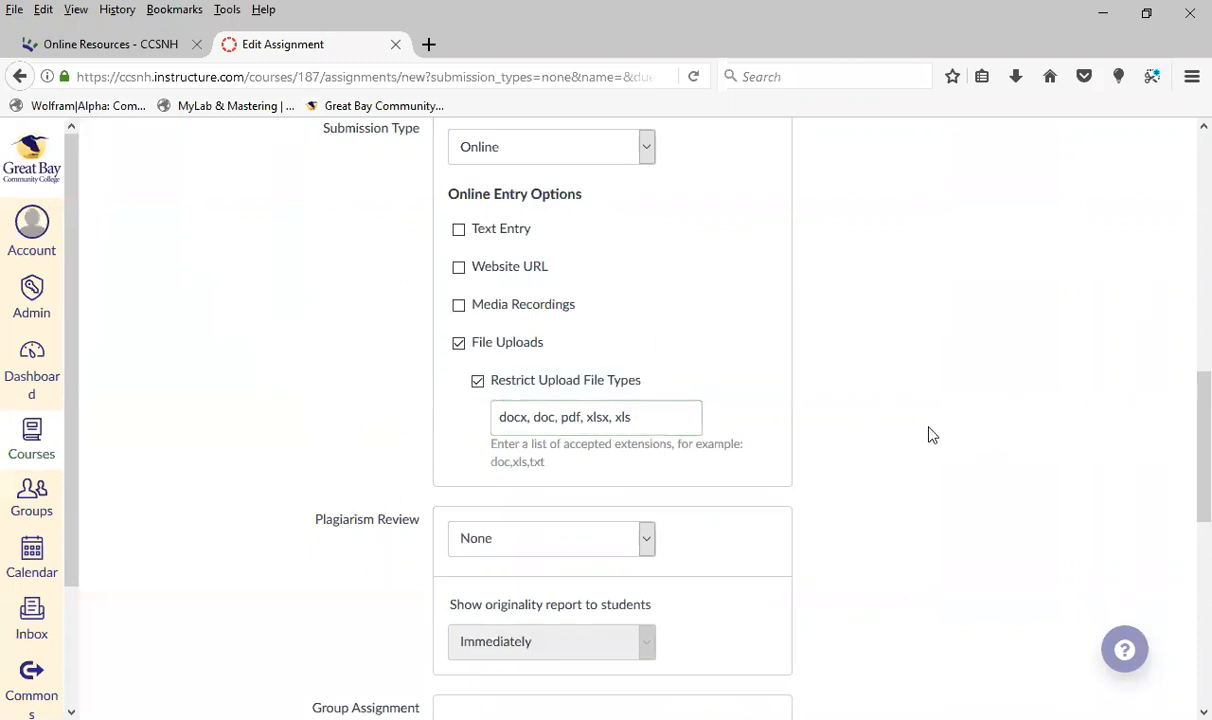
# Look at the plagiarism review choices and set the assignment's plagiarism review to Turnitin
pyautogui.scroll(-2, 930, 433)
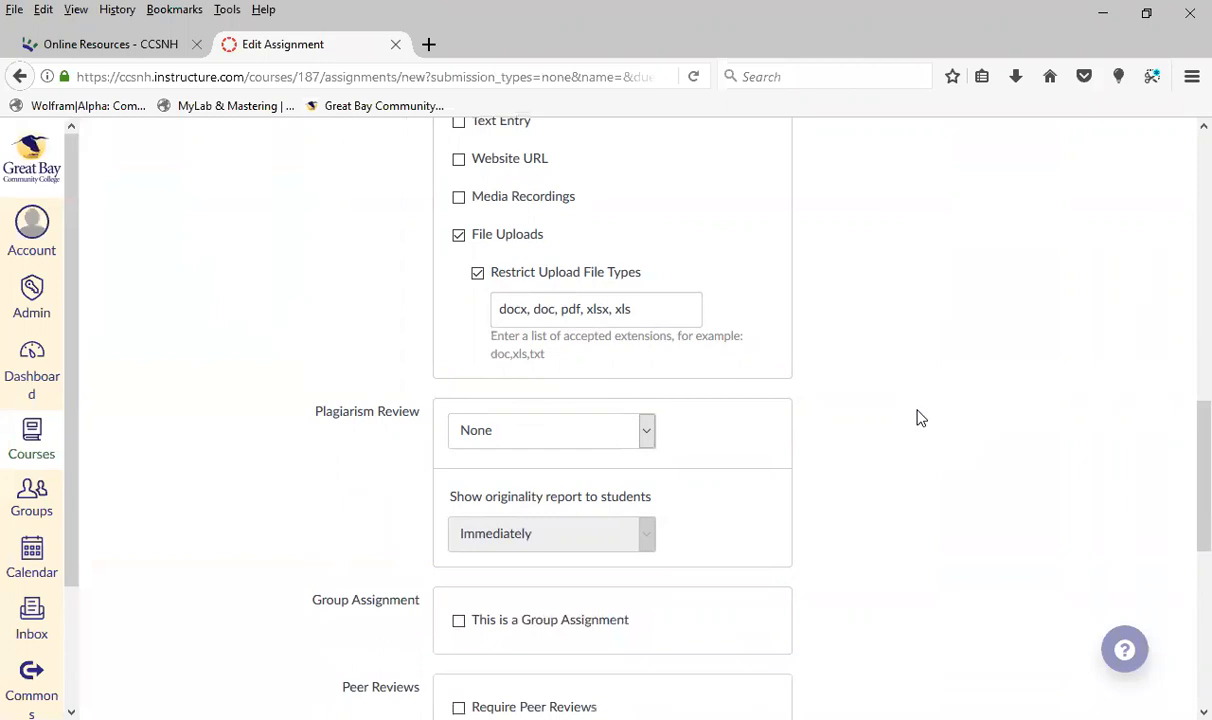
pyautogui.click(646, 432)
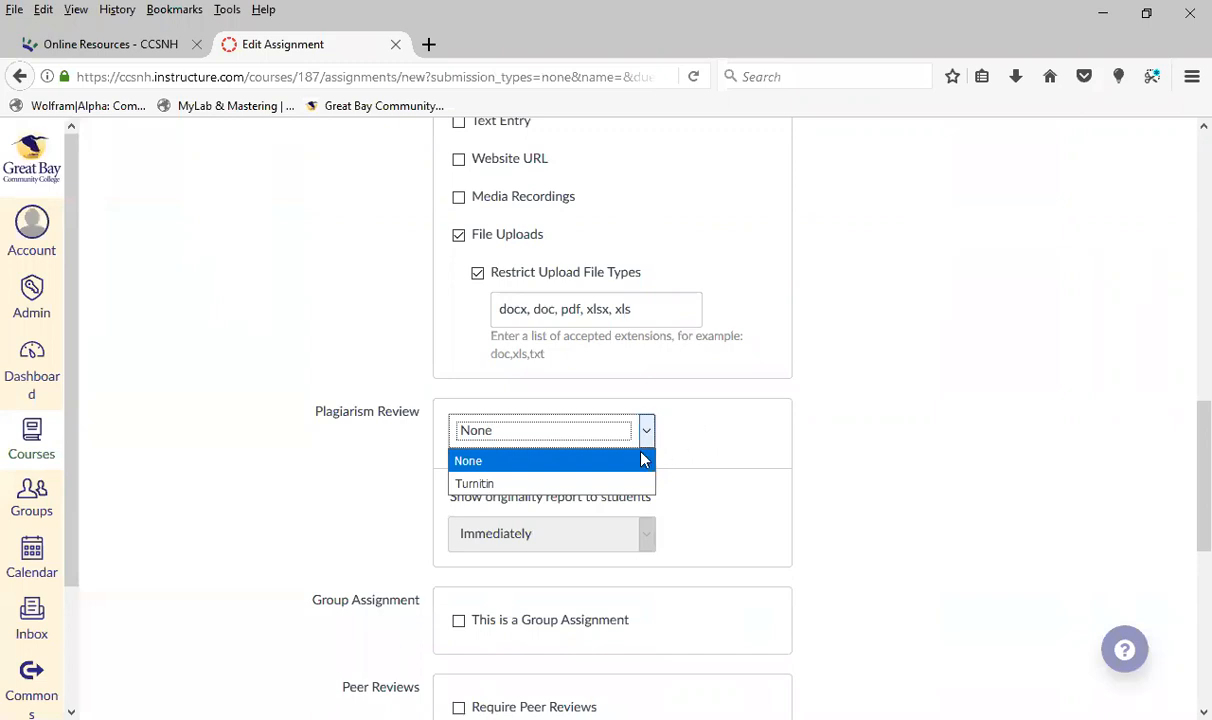
pyautogui.click(648, 445)
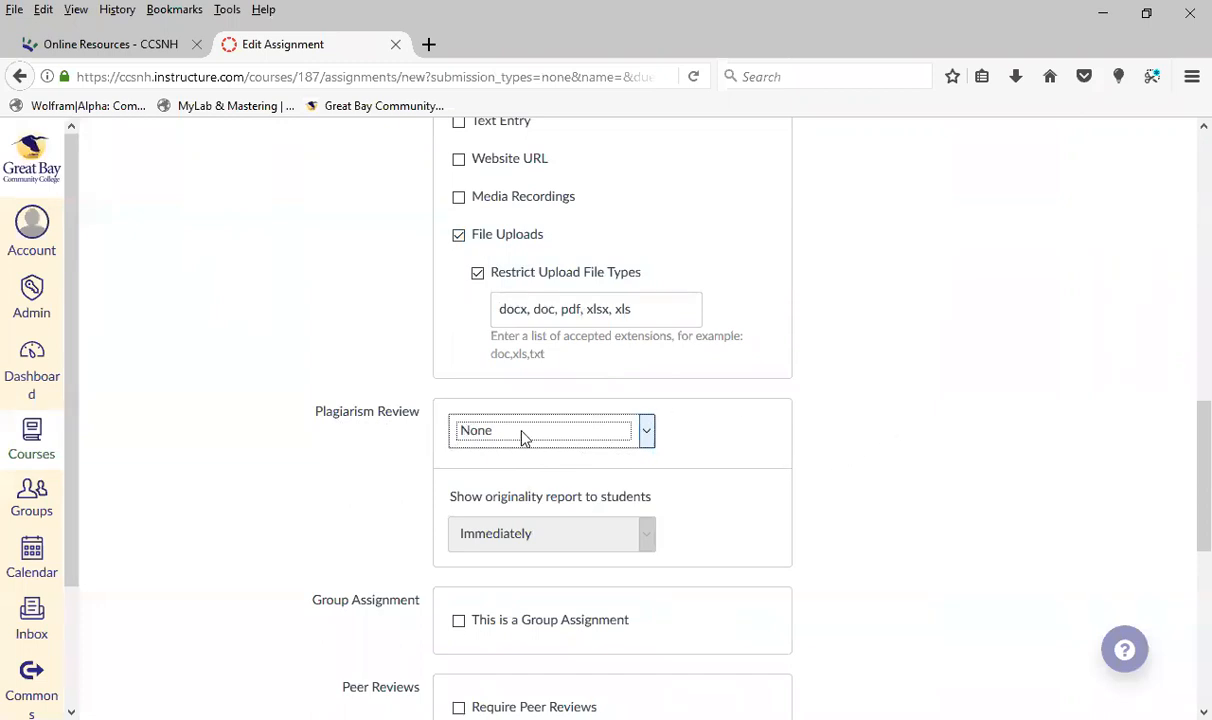
pyautogui.click(648, 434)
pyautogui.click(583, 484)
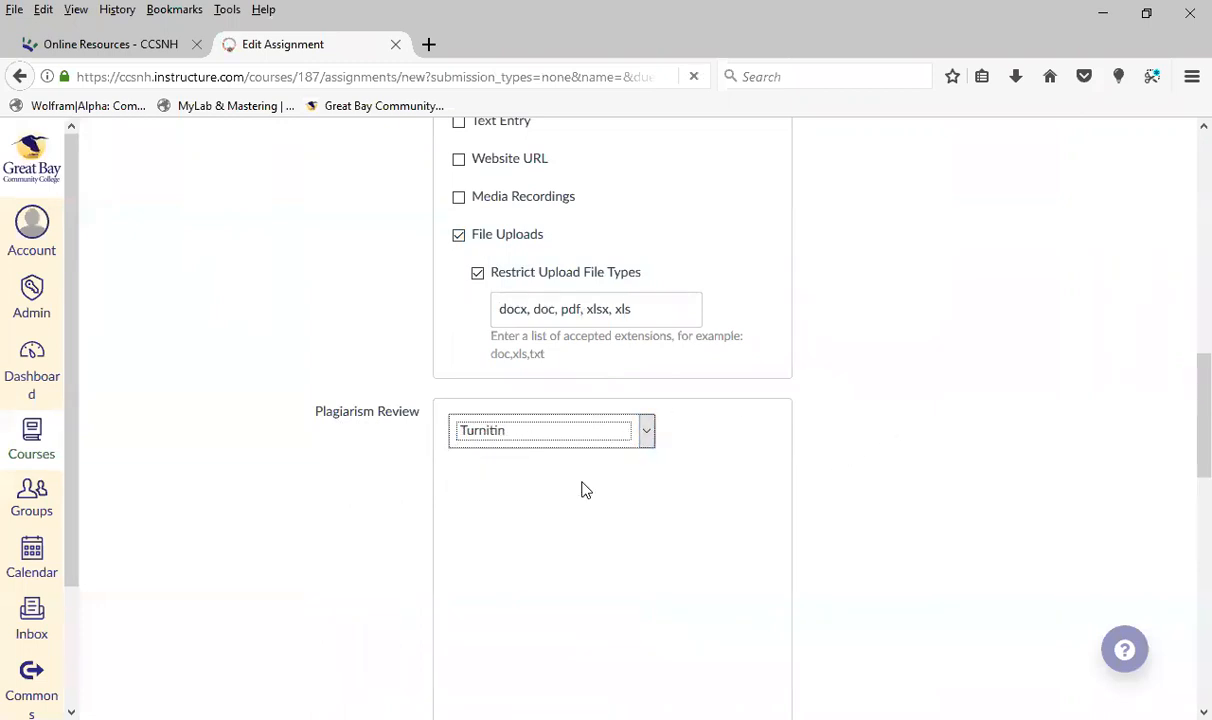
# Review the Turnitin settings and the timing choices for showing the originality report to students, choosing Immediately
pyautogui.scroll(-4, 903, 456)
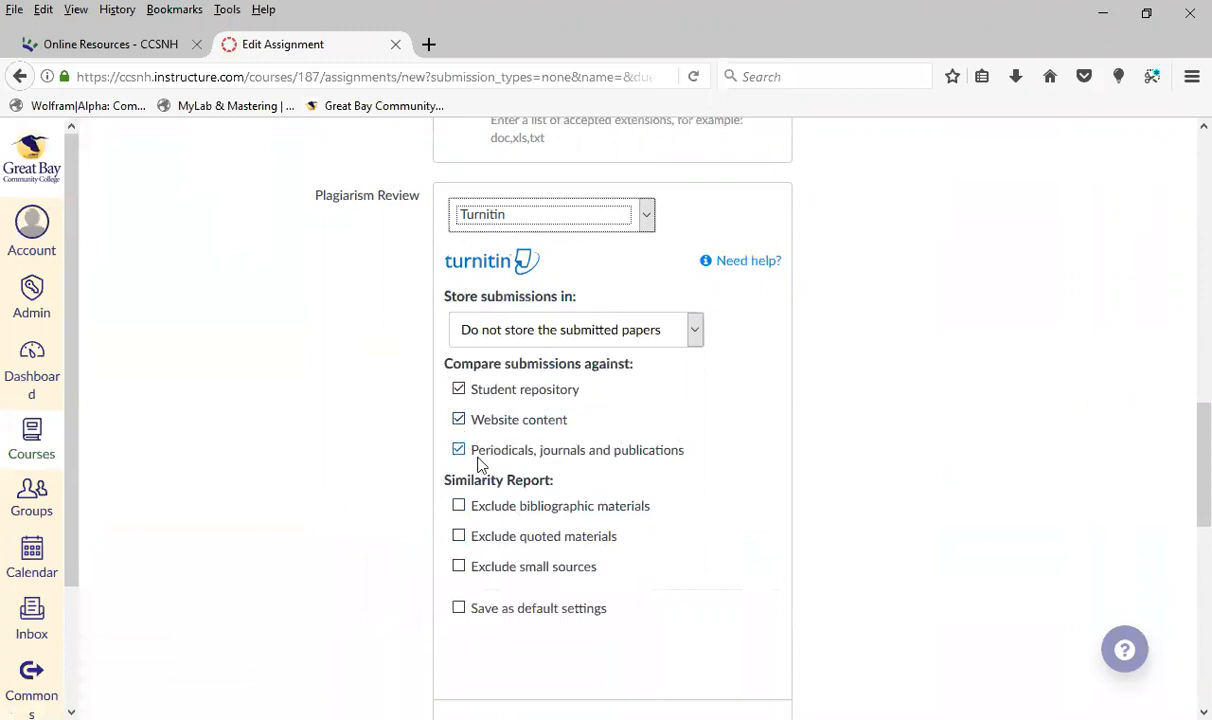
pyautogui.scroll(-2, 481, 465)
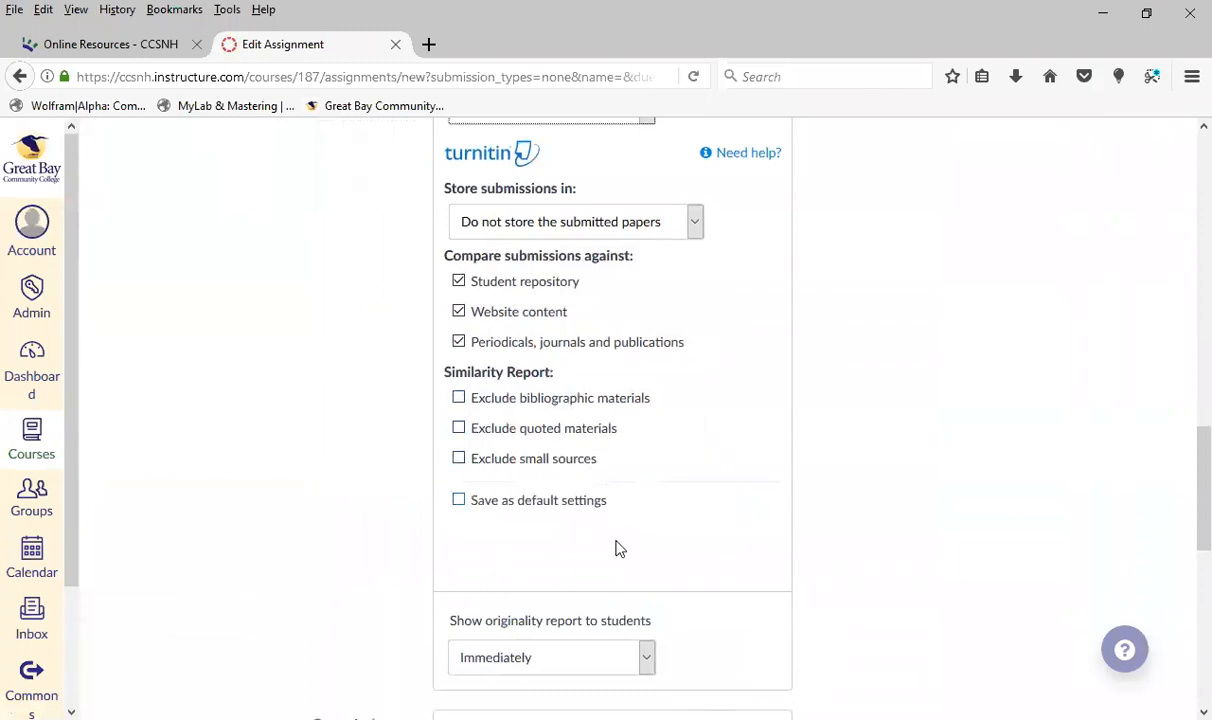
pyautogui.scroll(-2, 603, 541)
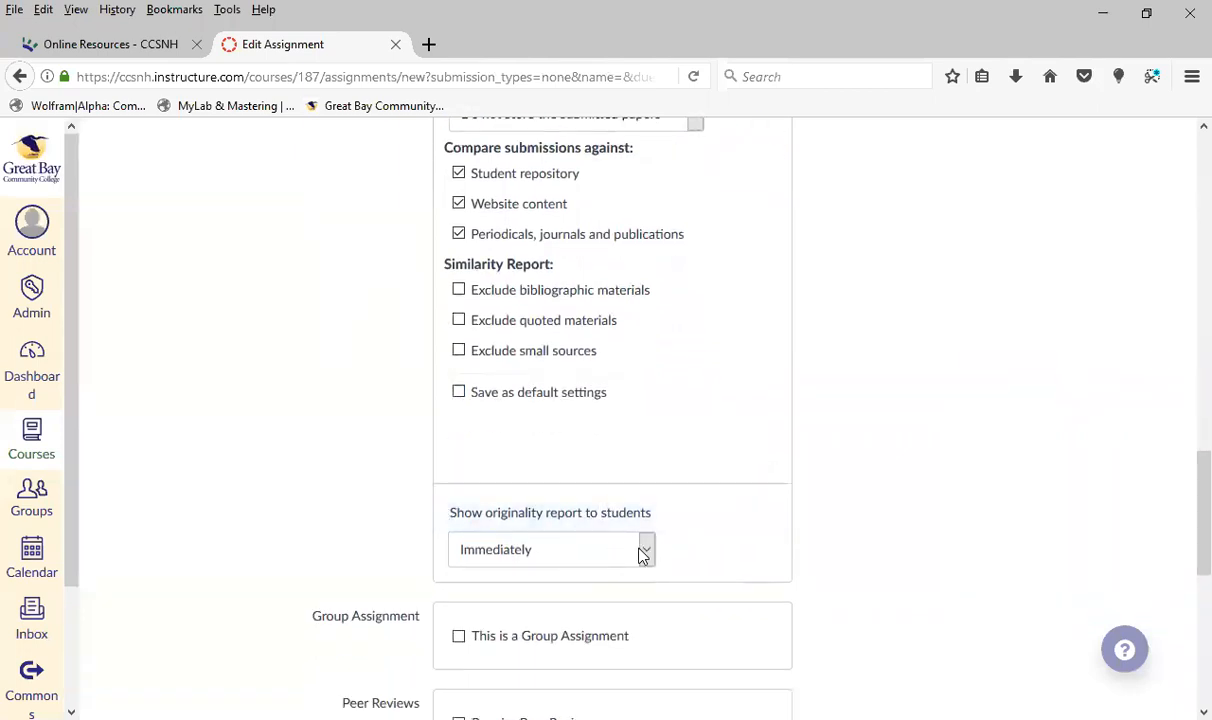
pyautogui.click(648, 550)
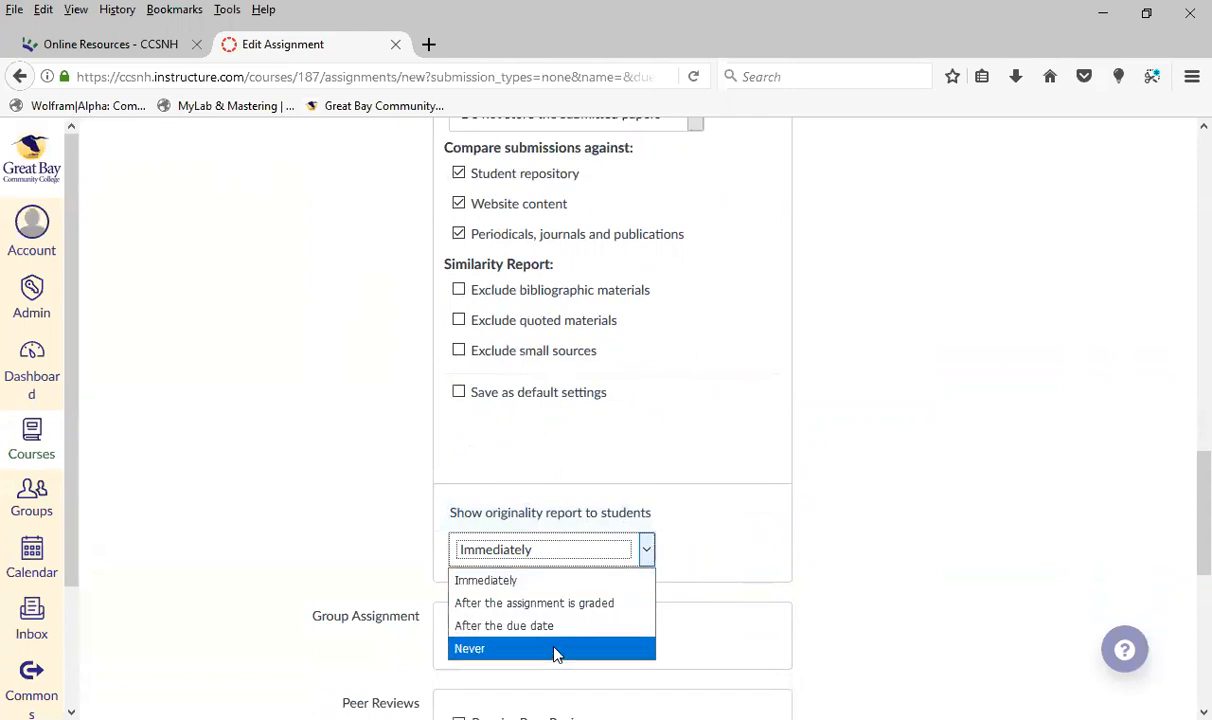
pyautogui.click(607, 580)
# Look over the options offered for a group assignment and for required peer reviews, leaving both turned off
pyautogui.scroll(-2, 896, 554)
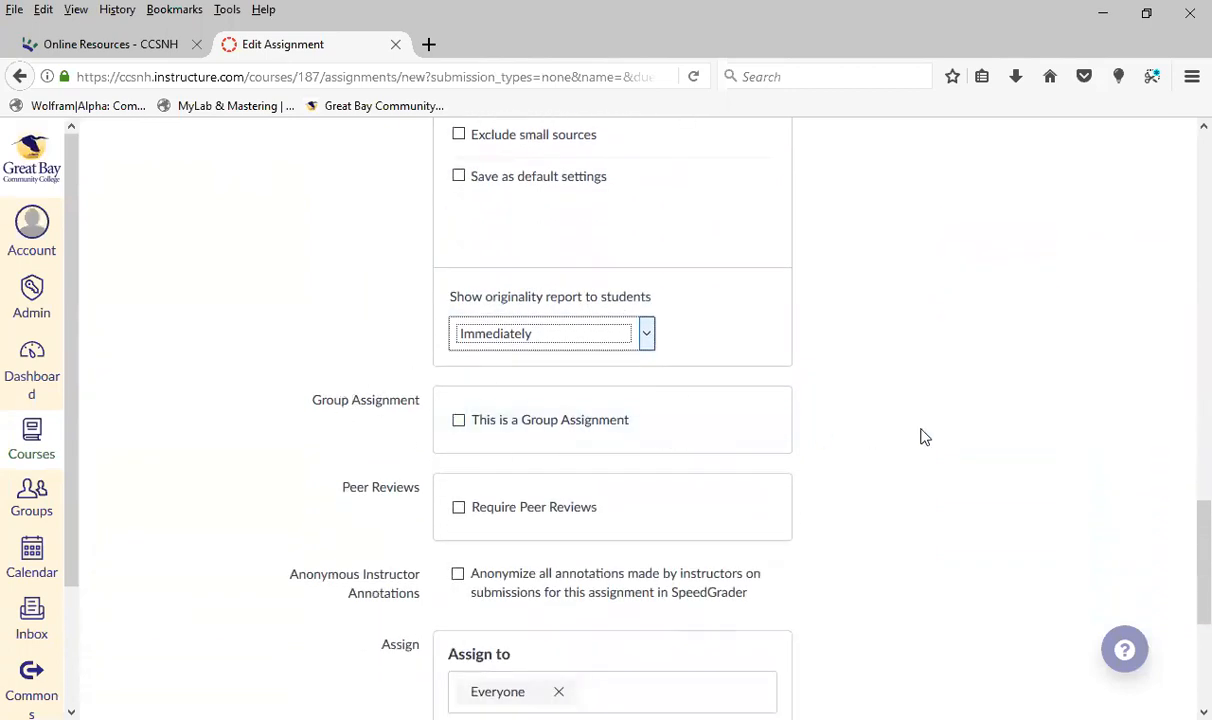
pyautogui.scroll(4, 860, 427)
pyautogui.scroll(-5, 809, 426)
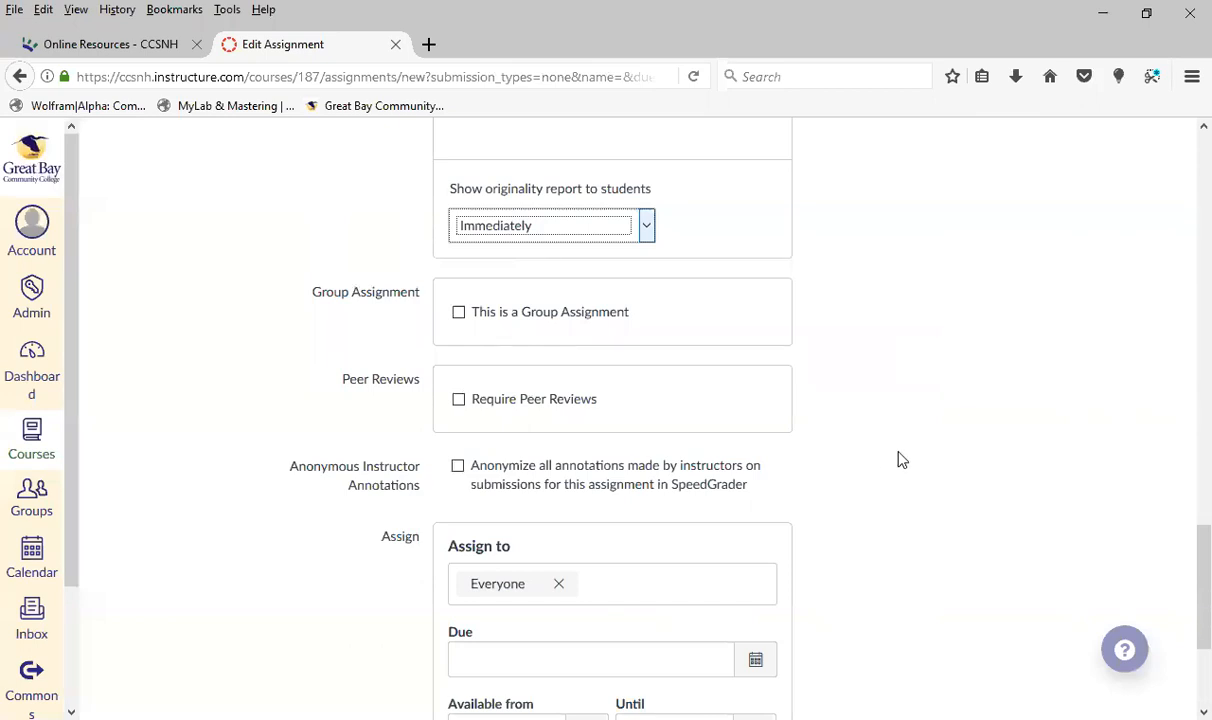
pyautogui.click(458, 315)
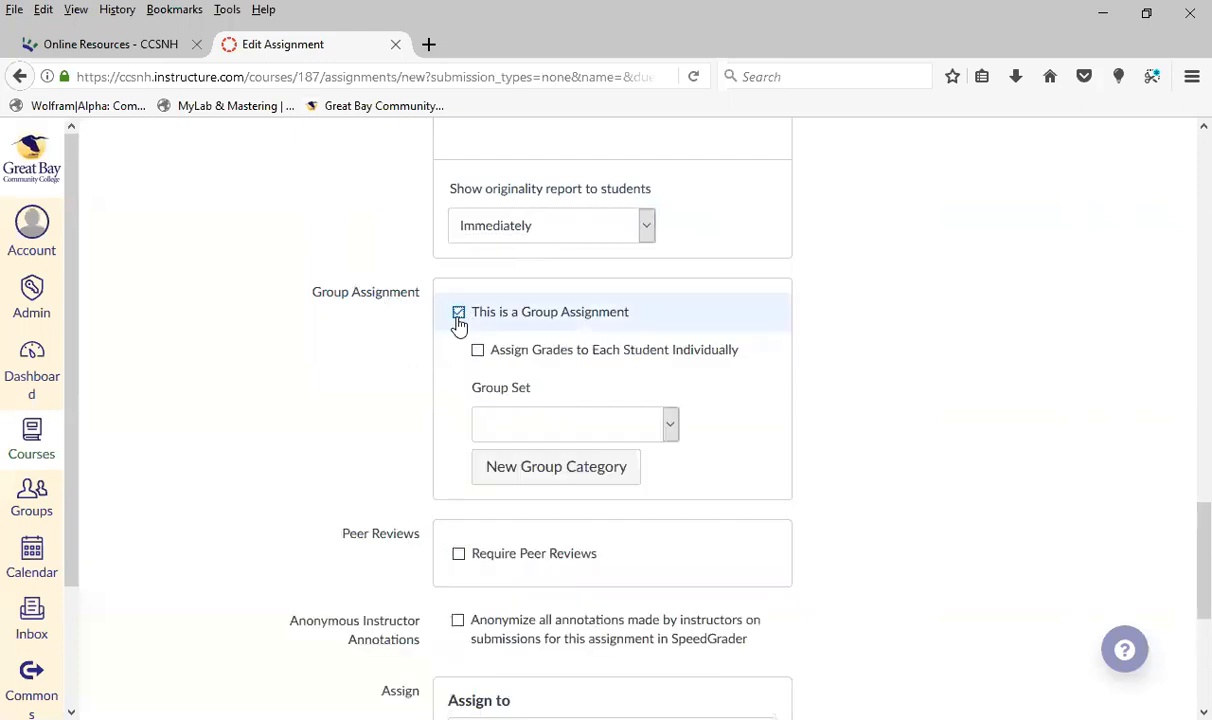
pyautogui.click(458, 313)
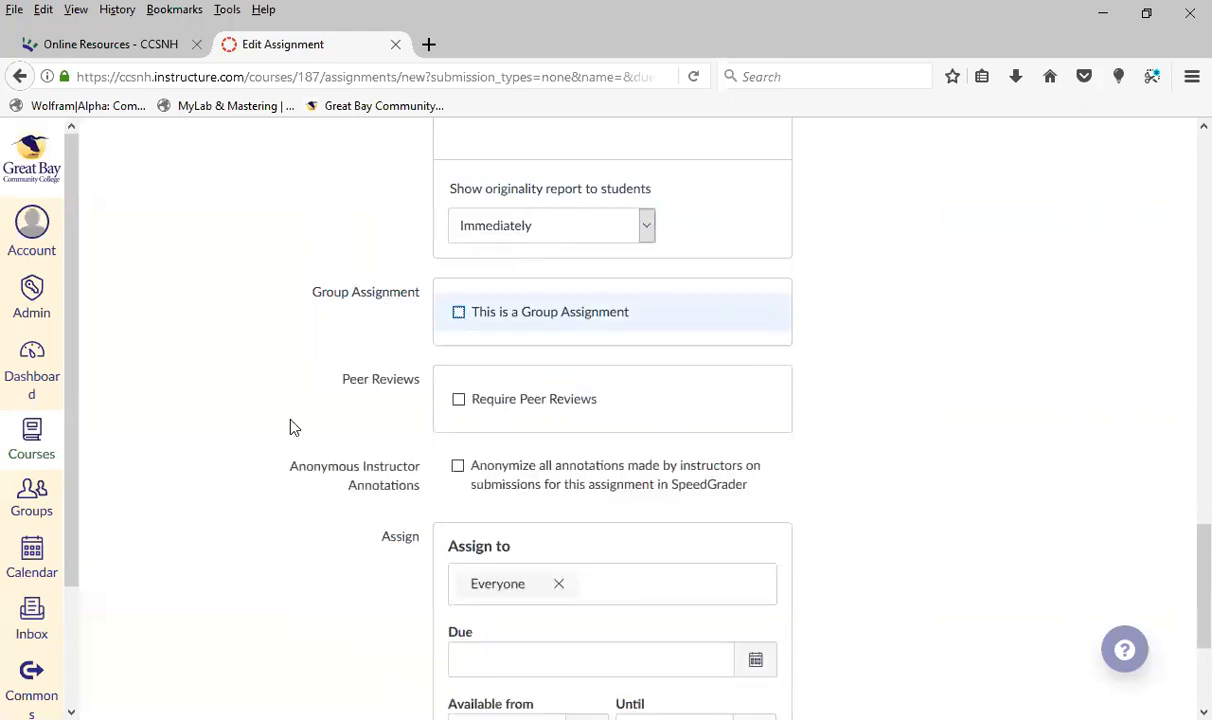
pyautogui.click(459, 401)
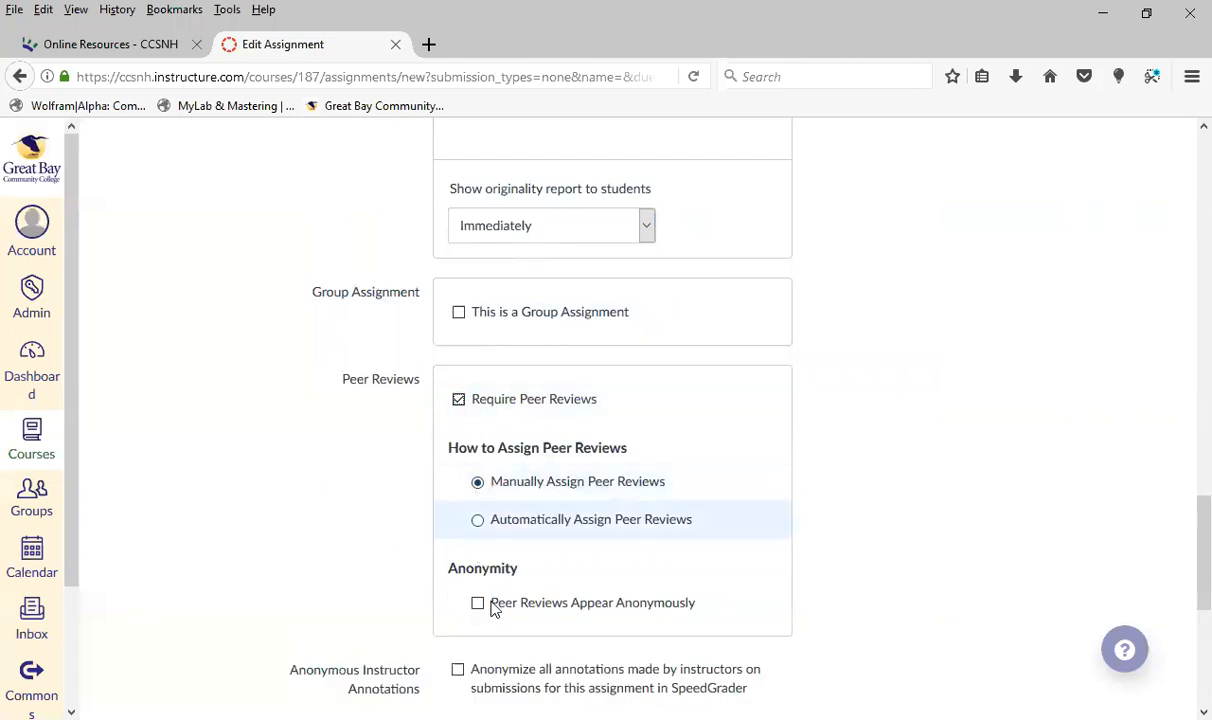
pyautogui.click(458, 401)
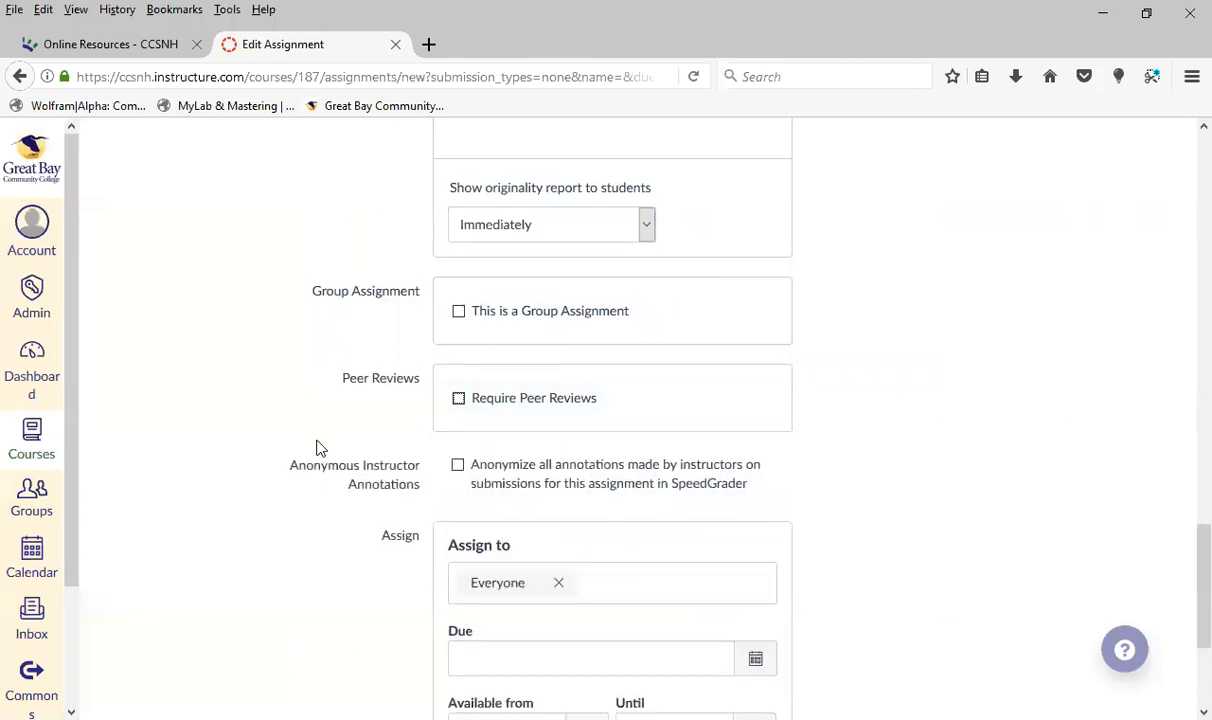
# Reassign the assignment from everyone to one individual student by adding the student and removing Everyone Else
pyautogui.scroll(-3, 338, 441)
pyautogui.click(670, 336)
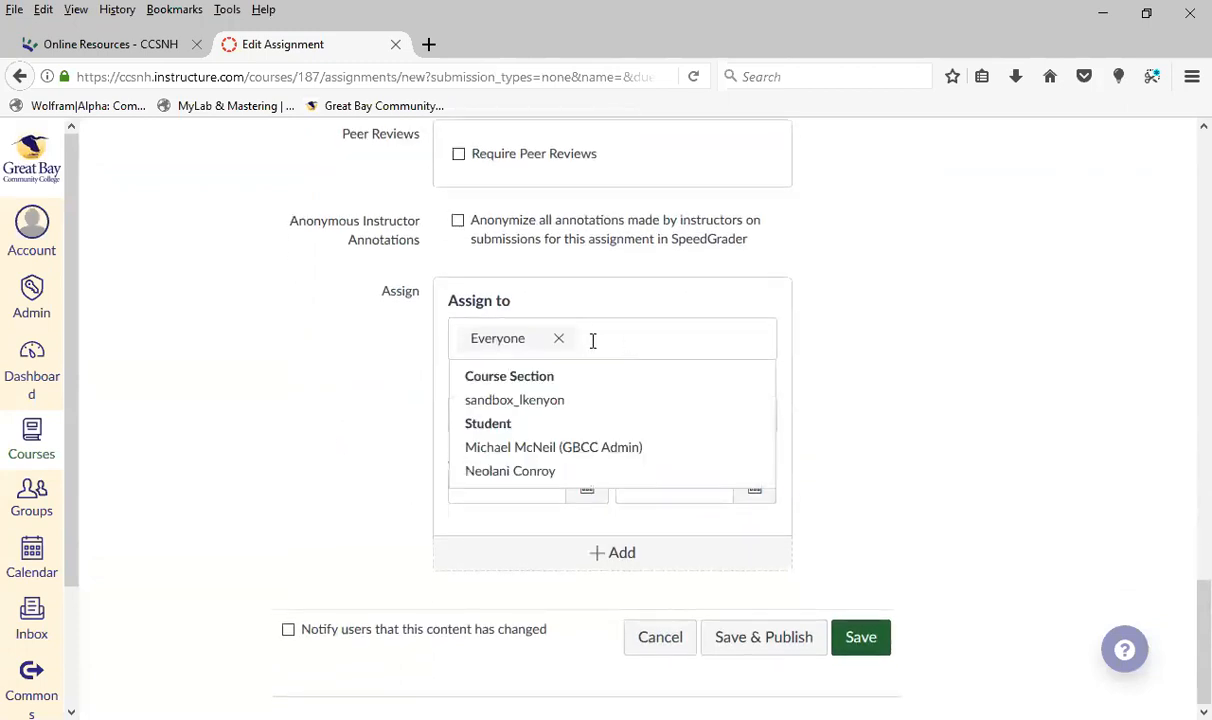
pyautogui.click(937, 379)
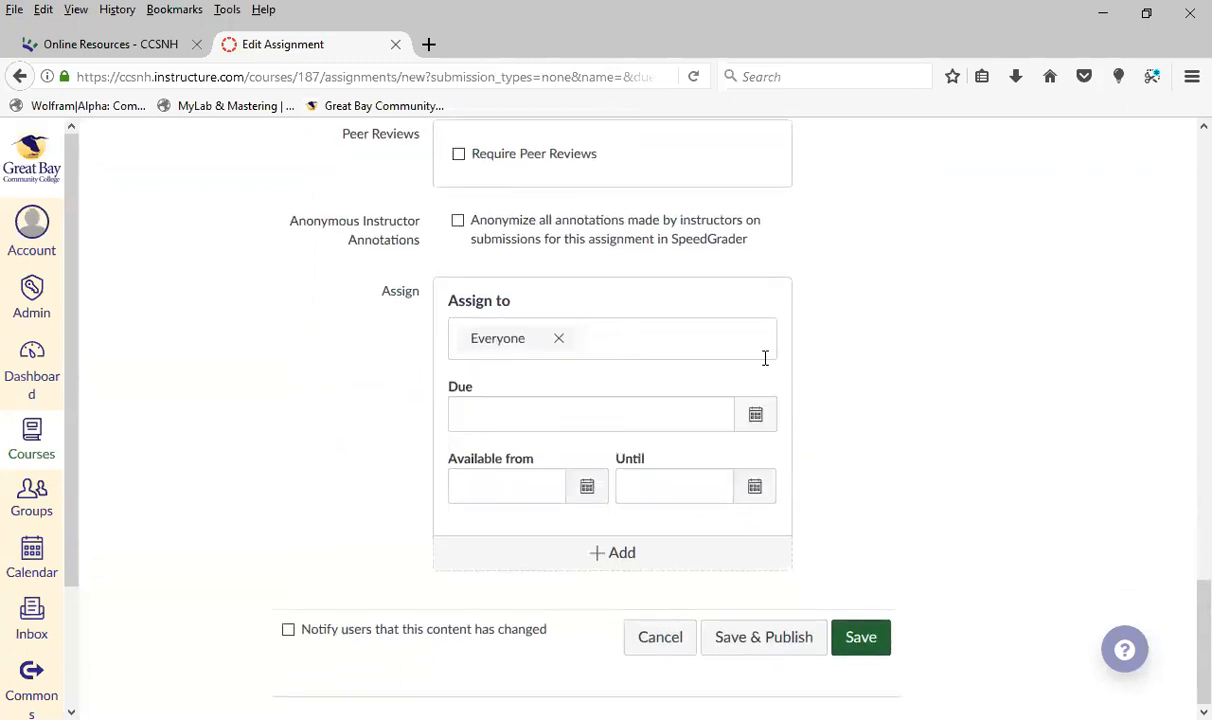
pyautogui.click(704, 344)
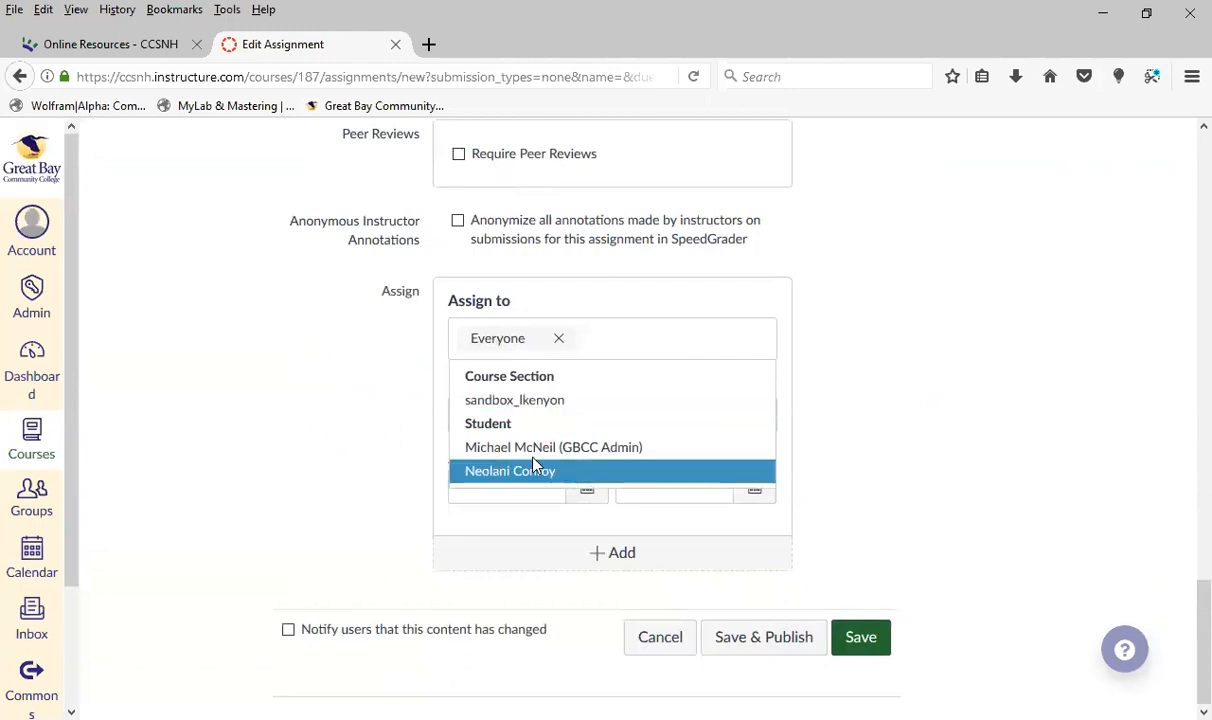
pyautogui.click(570, 452)
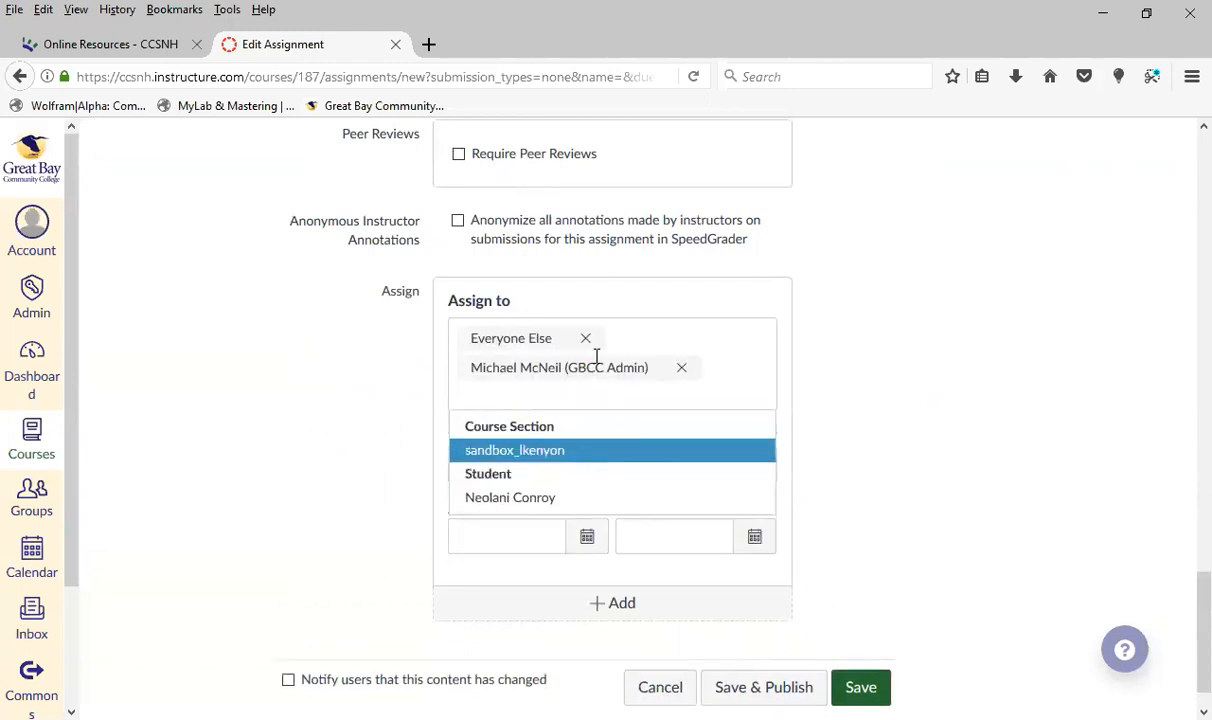
pyautogui.click(585, 340)
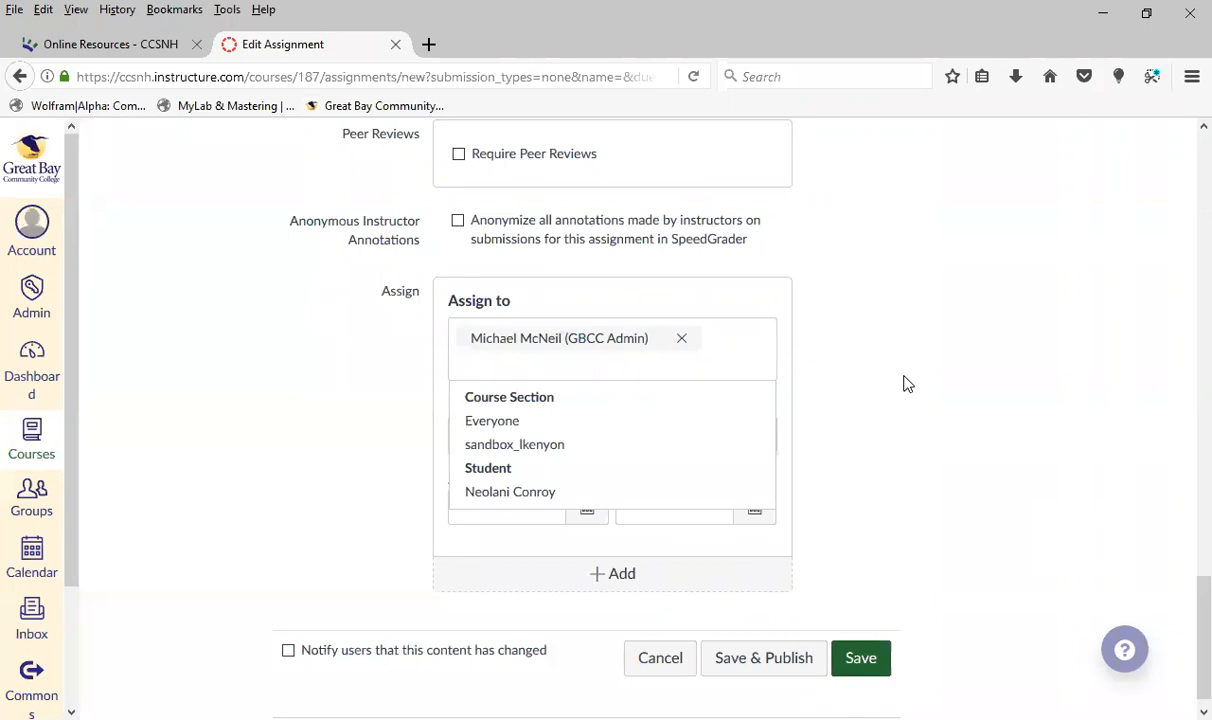
# Remove the individual student from the assignees and assign the assignment back to Everyone
pyautogui.click(683, 339)
pyautogui.click(566, 348)
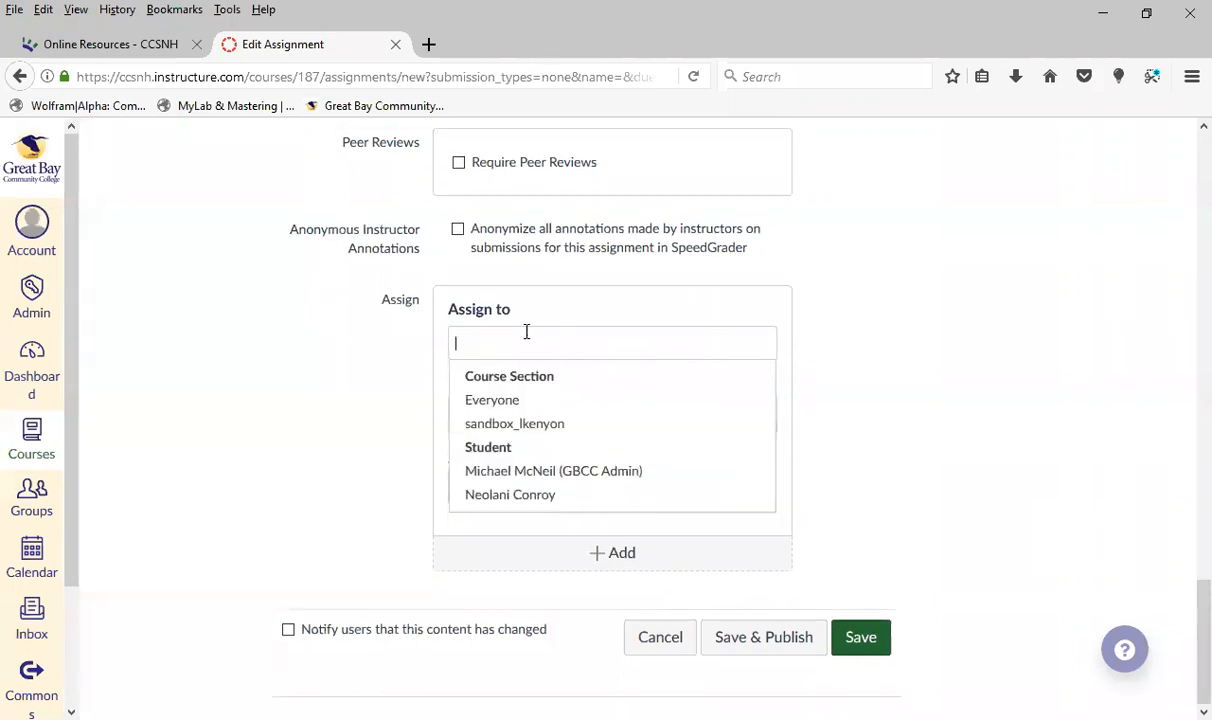
pyautogui.click(492, 400)
pyautogui.click(283, 355)
# Set the assignment's due date to August 22, 2018
pyautogui.click(595, 421)
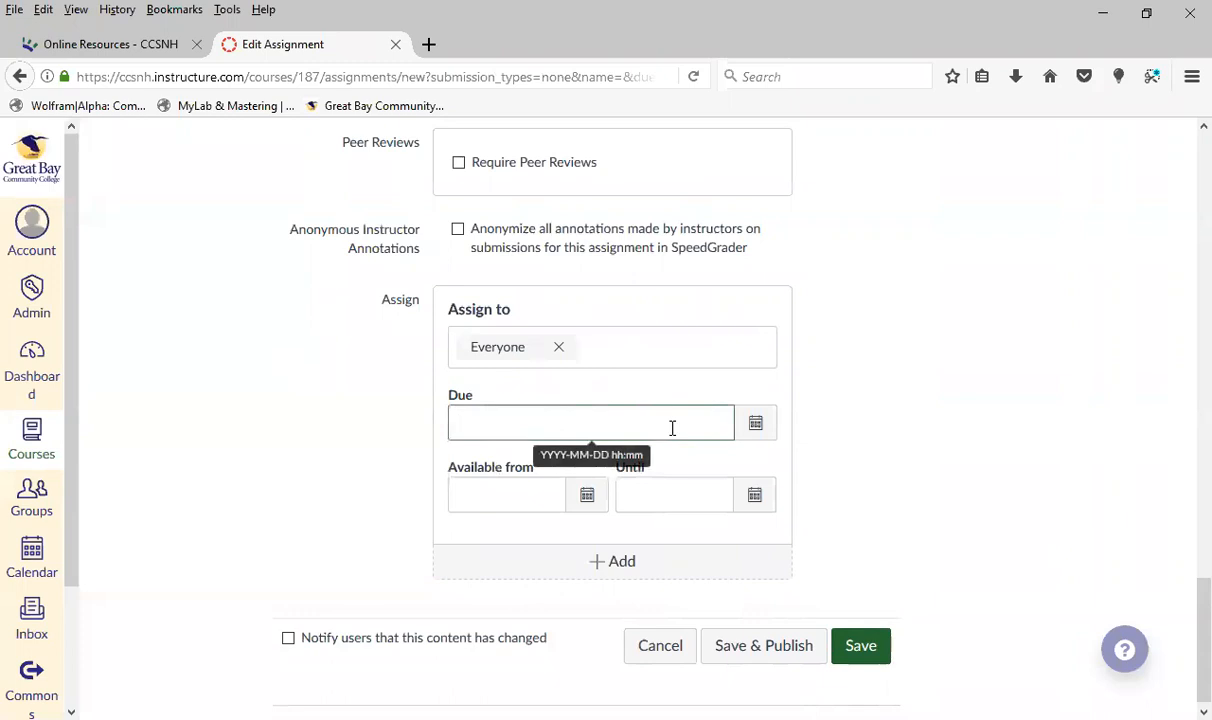
pyautogui.click(492, 500)
pyautogui.click(692, 492)
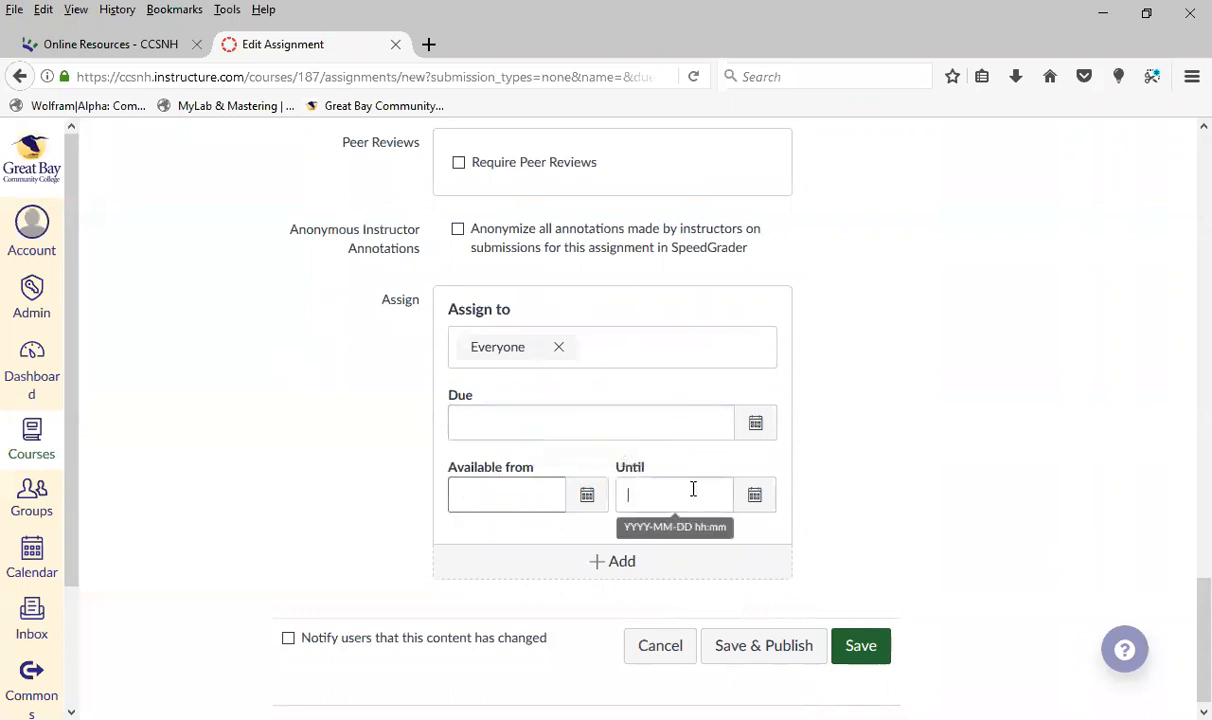
pyautogui.click(509, 497)
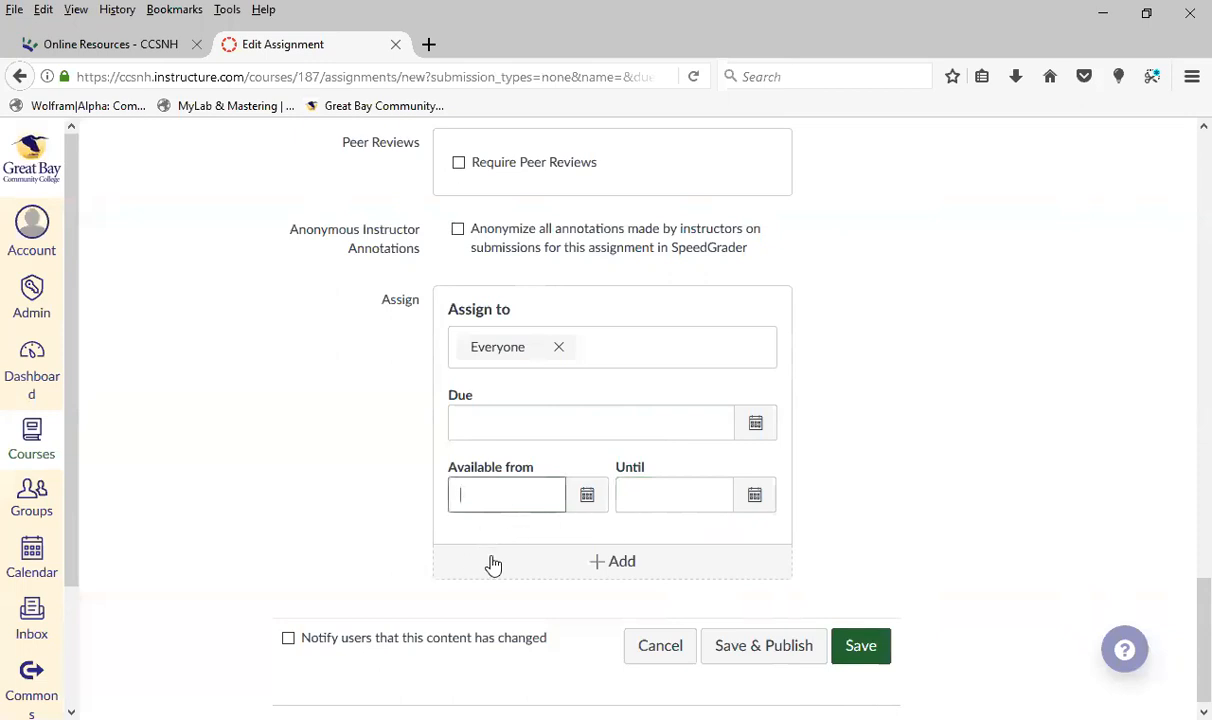
pyautogui.click(756, 425)
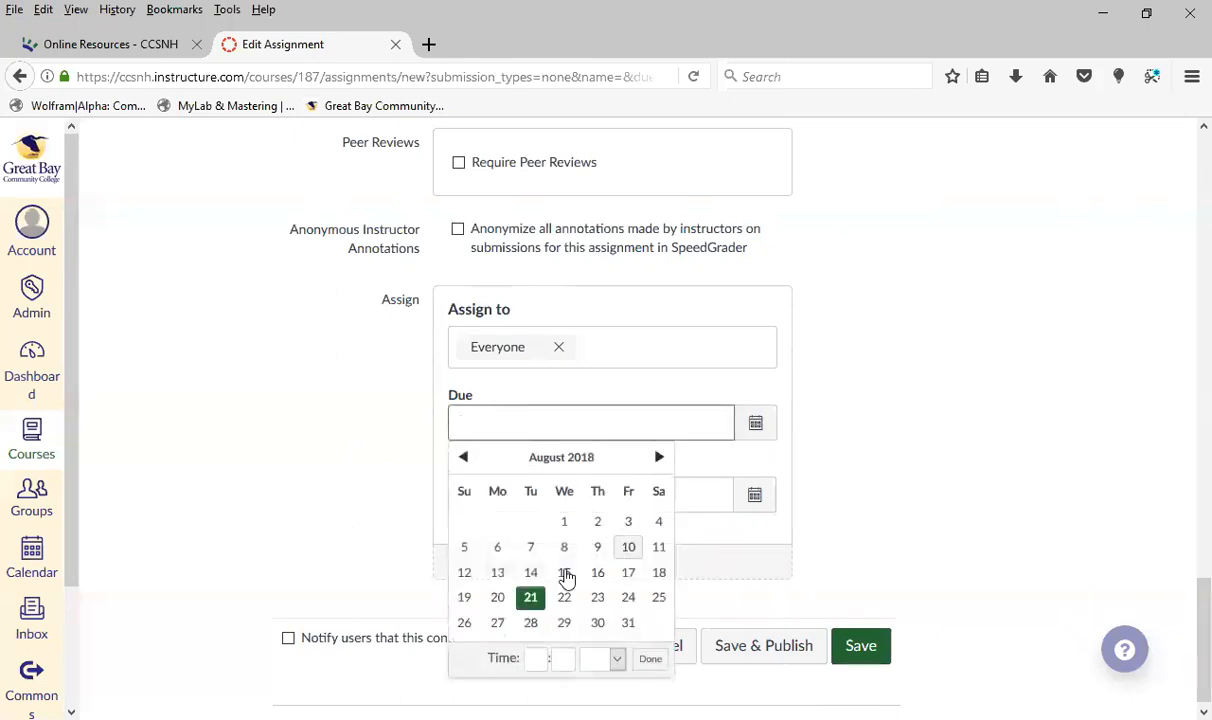
pyautogui.click(563, 597)
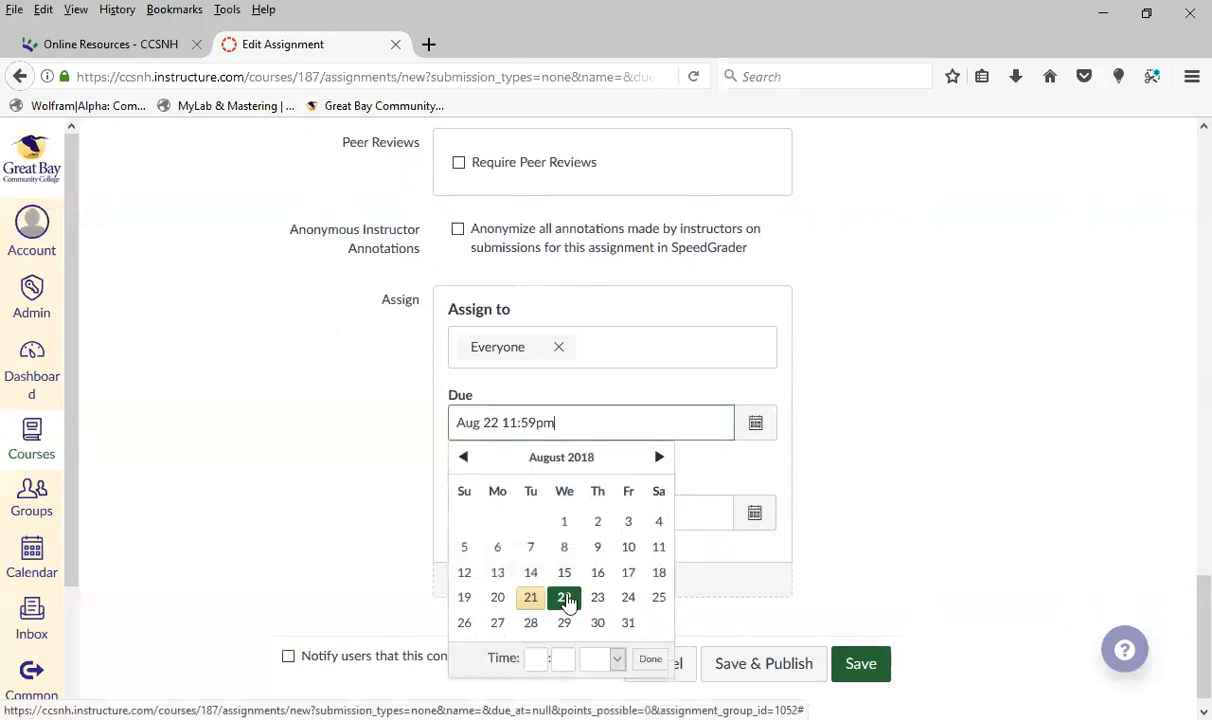
pyautogui.click(830, 501)
# Make the assignment available from August 21 until August 25, 2018
pyautogui.click(587, 513)
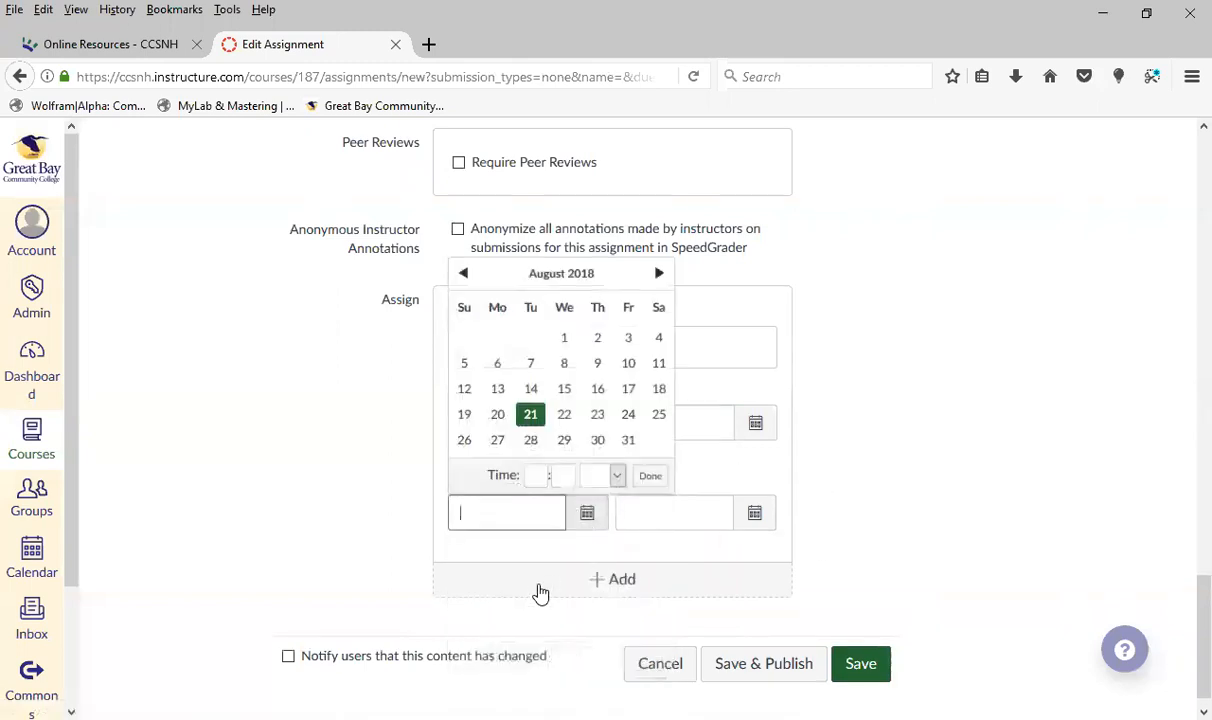
pyautogui.click(530, 414)
pyautogui.click(828, 503)
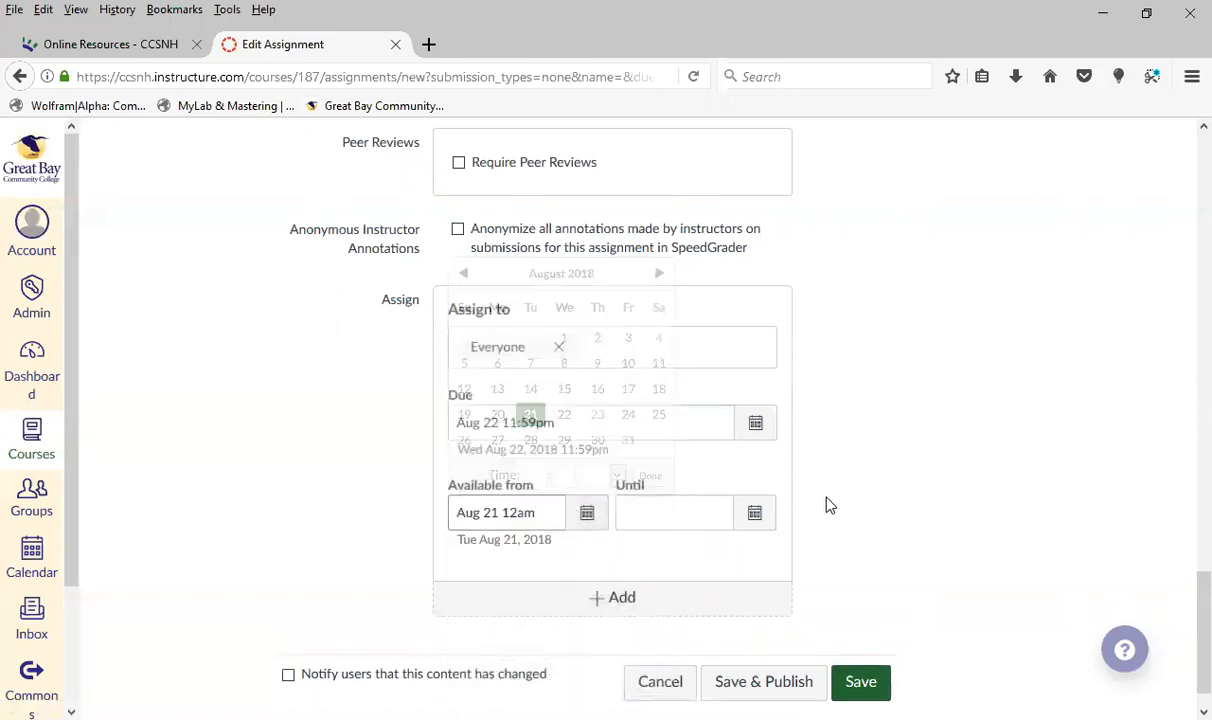
pyautogui.click(755, 513)
pyautogui.click(829, 414)
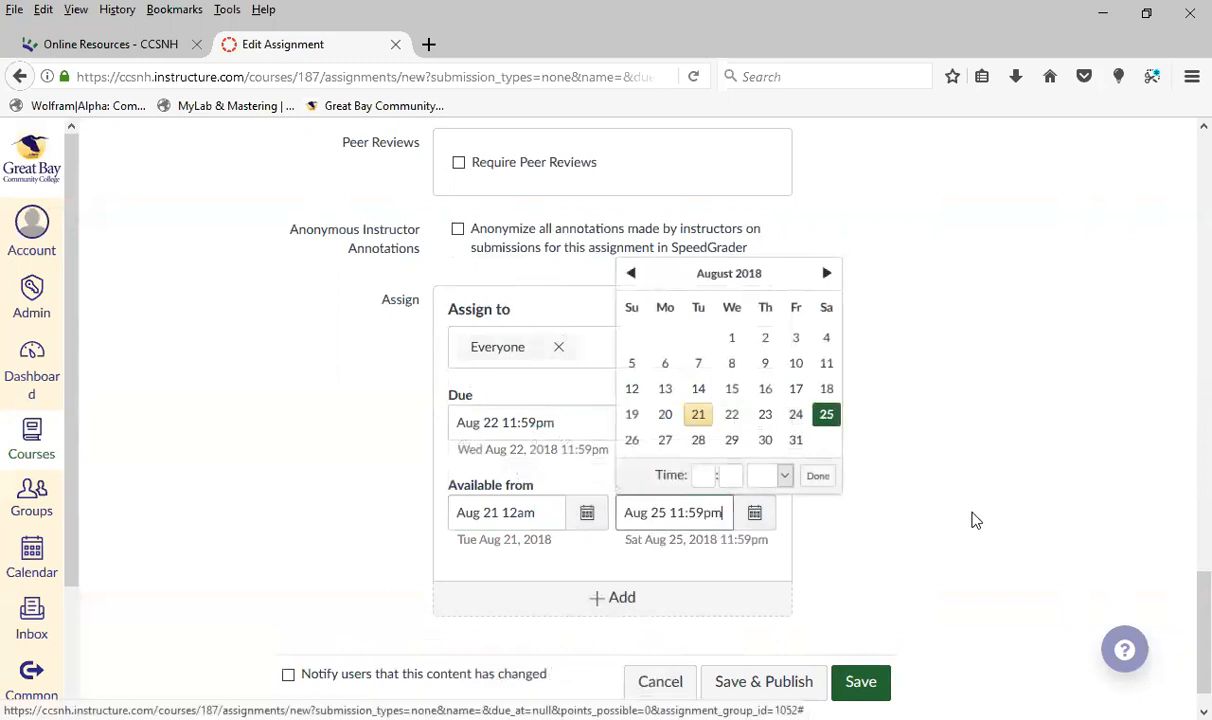
pyautogui.click(927, 492)
# Save the assignment without publishing it, and publish Week 2 from the course's Assignments list
pyautogui.scroll(-1, 960, 580)
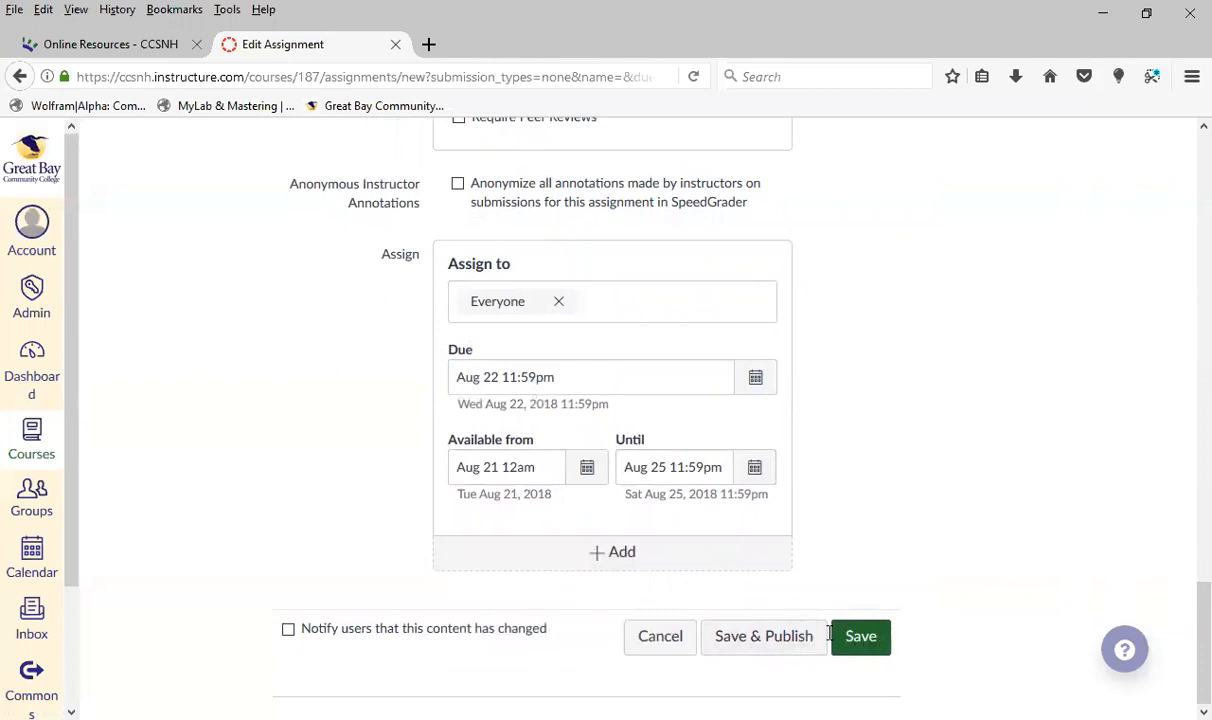
pyautogui.click(872, 640)
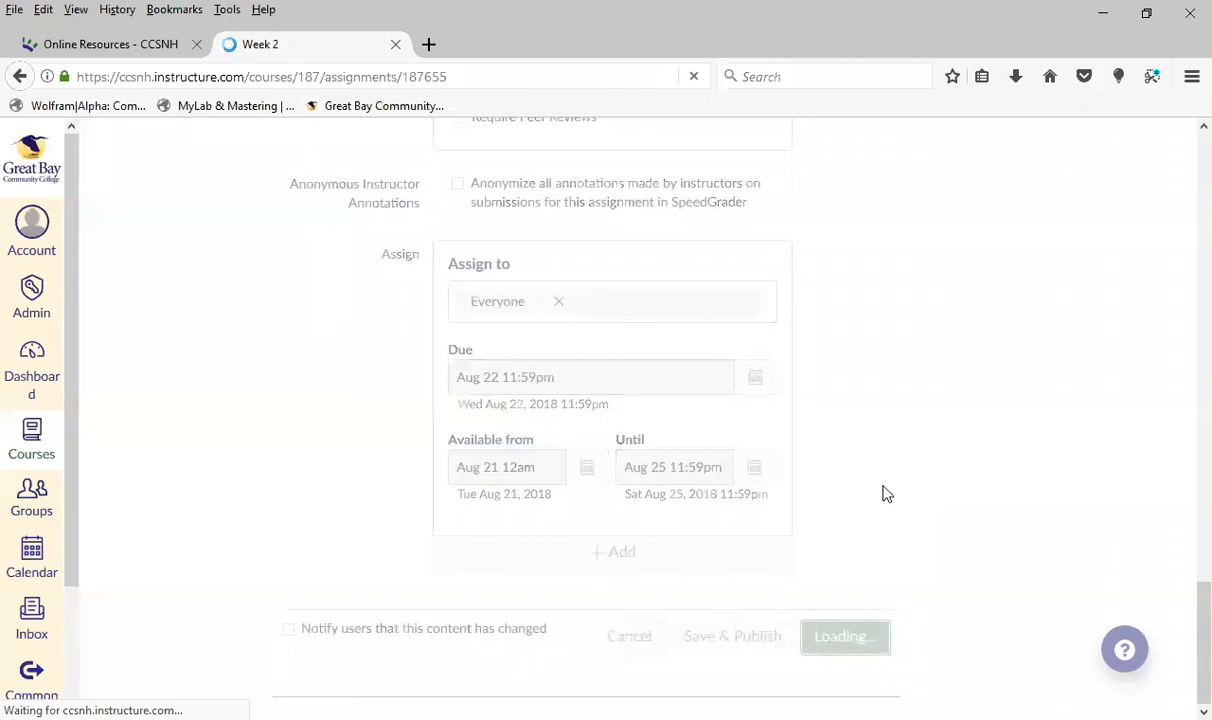
pyautogui.scroll(-3, 747, 476)
pyautogui.scroll(2, 747, 473)
pyautogui.click(194, 370)
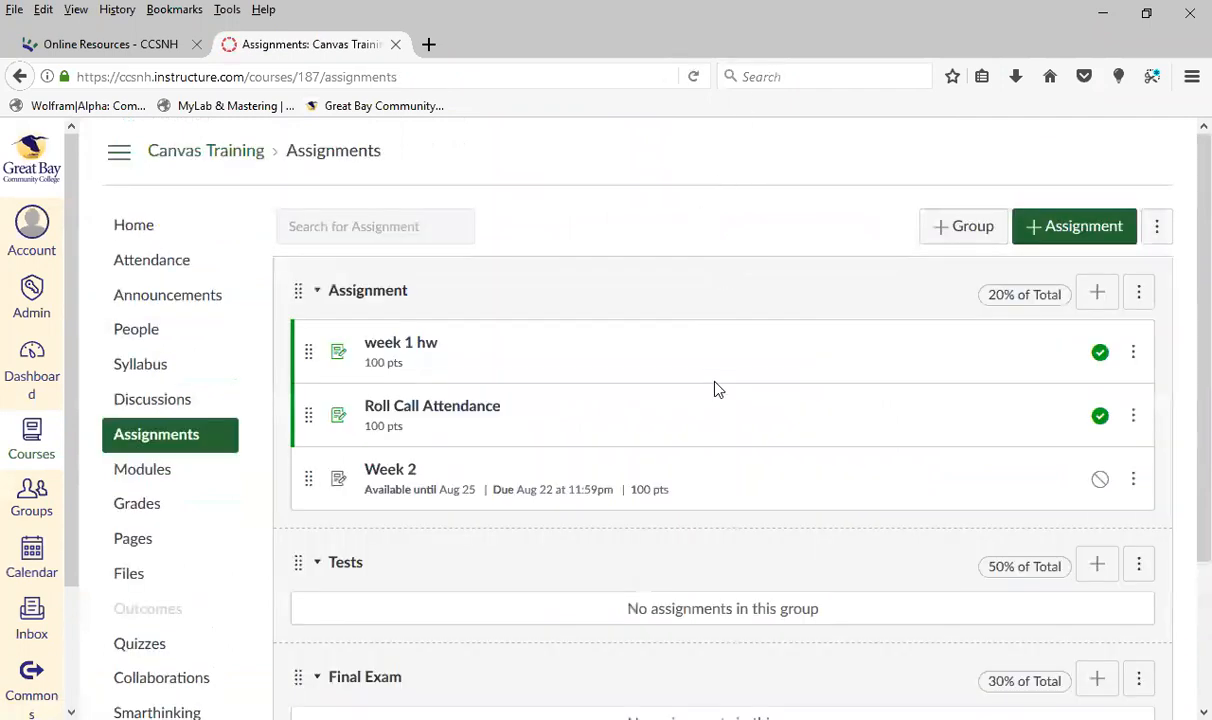
pyautogui.click(1100, 482)
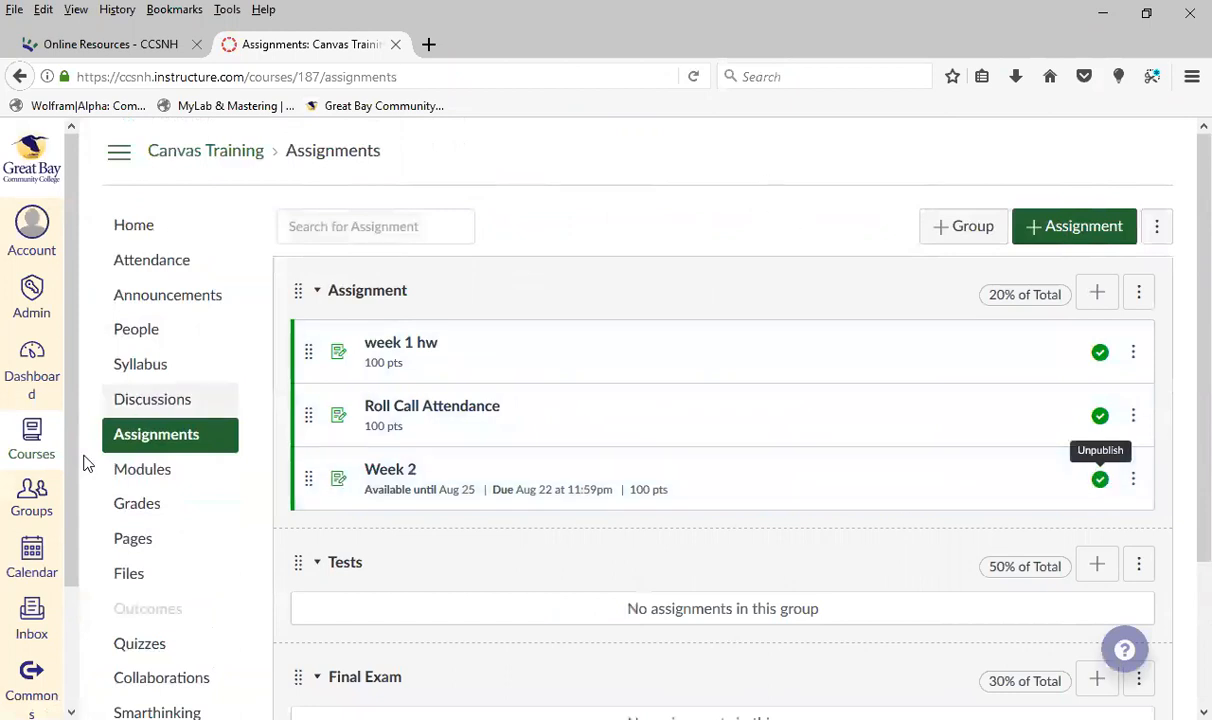
# Open the course's Grades page with the course navigation shown, and look over the student rows, assignment columns and totals
pyautogui.click(136, 508)
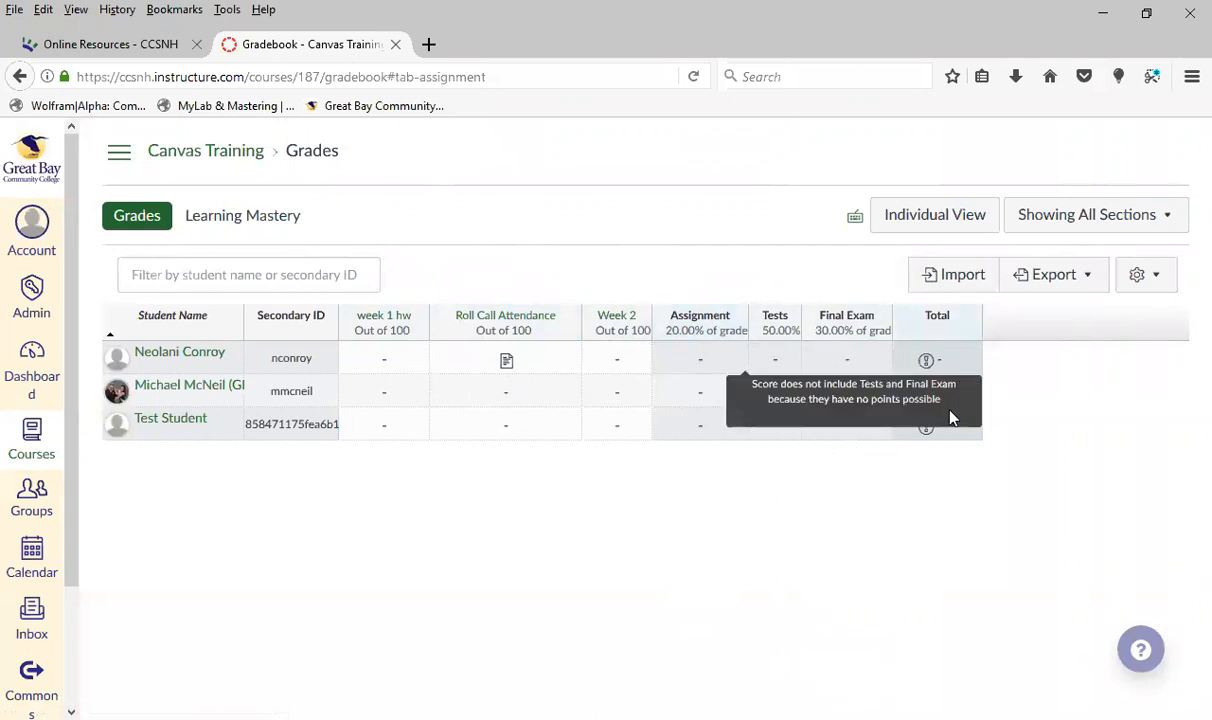
pyautogui.moveTo(943, 430)
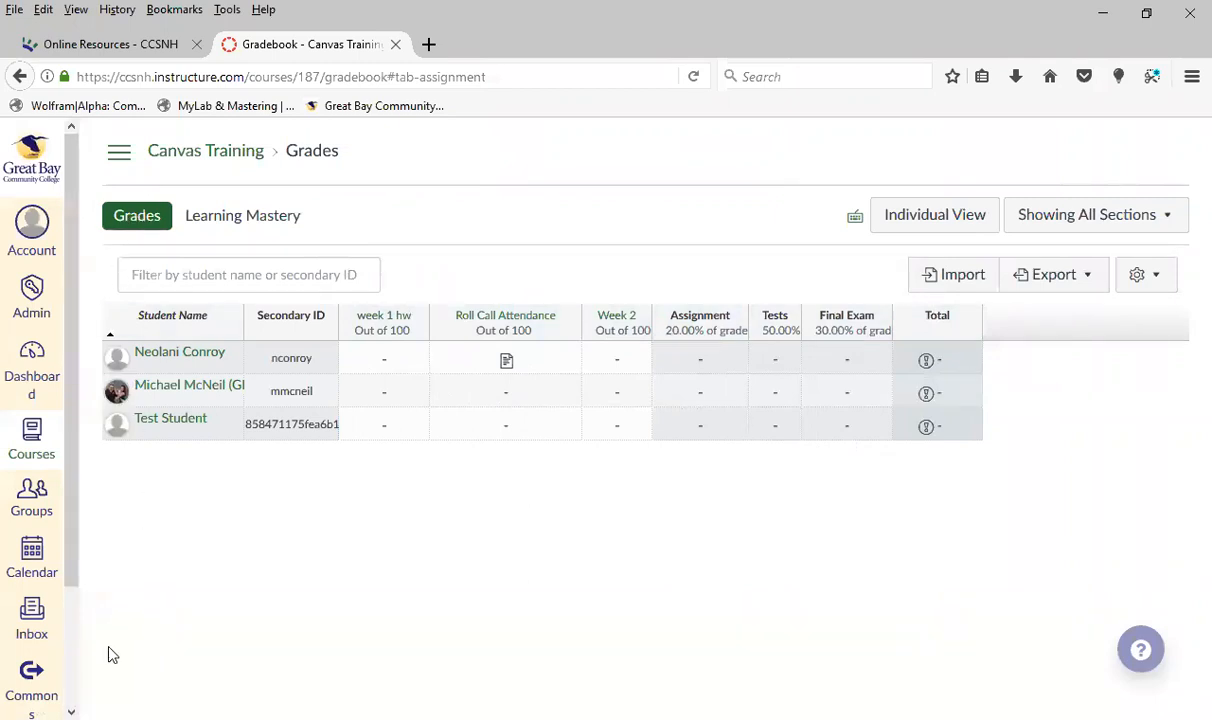
pyautogui.click(119, 158)
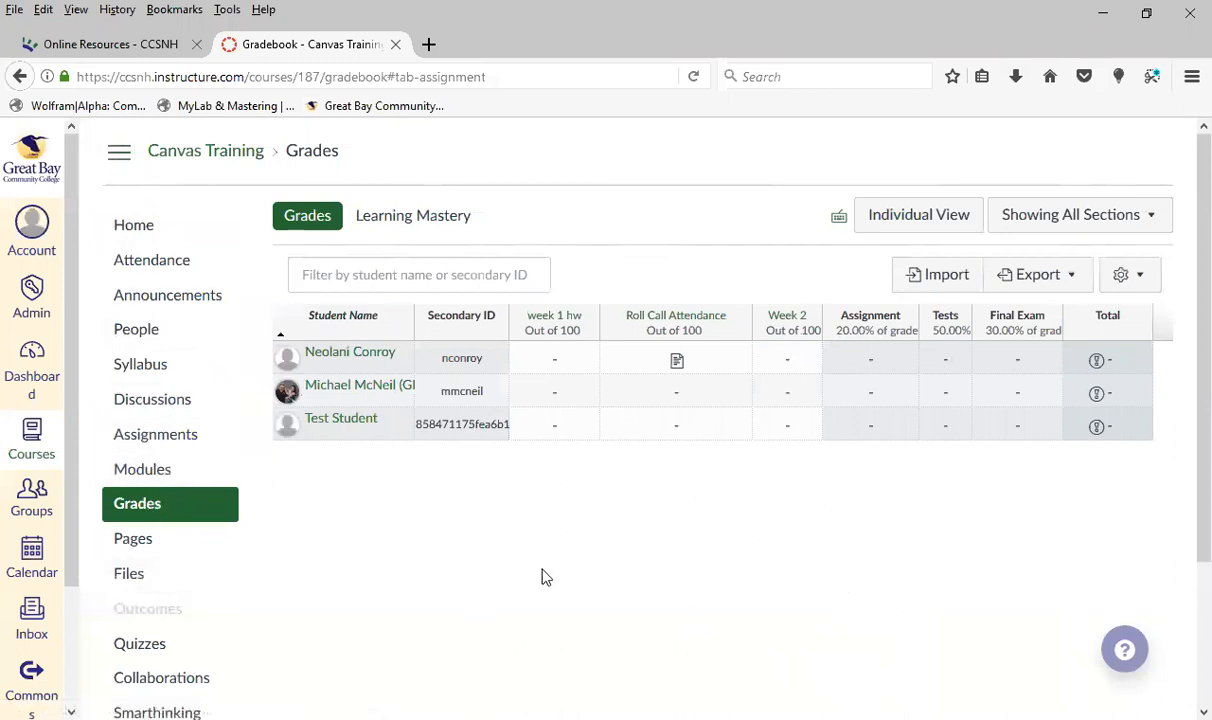
pyautogui.scroll(-2, 311, 514)
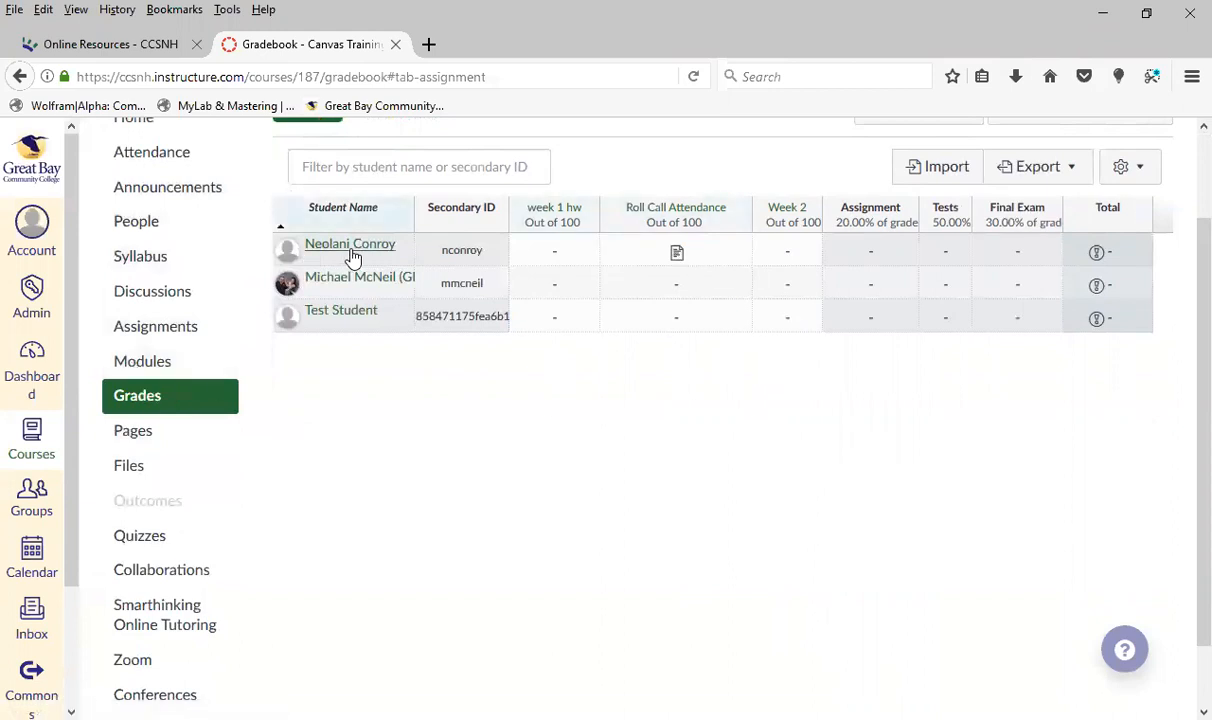
pyautogui.scroll(2, 795, 607)
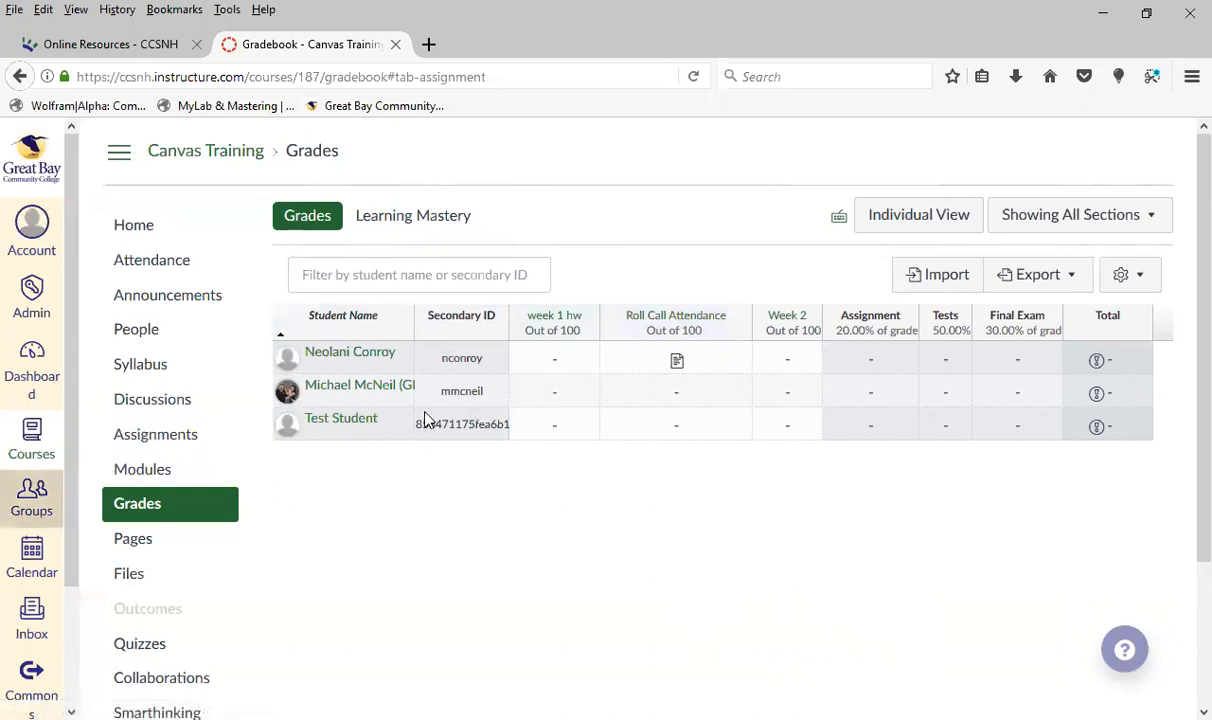
# Look at the first student's Roll Call Attendance submission details and that column's options, leaving all its grades unchanged
pyautogui.click(677, 362)
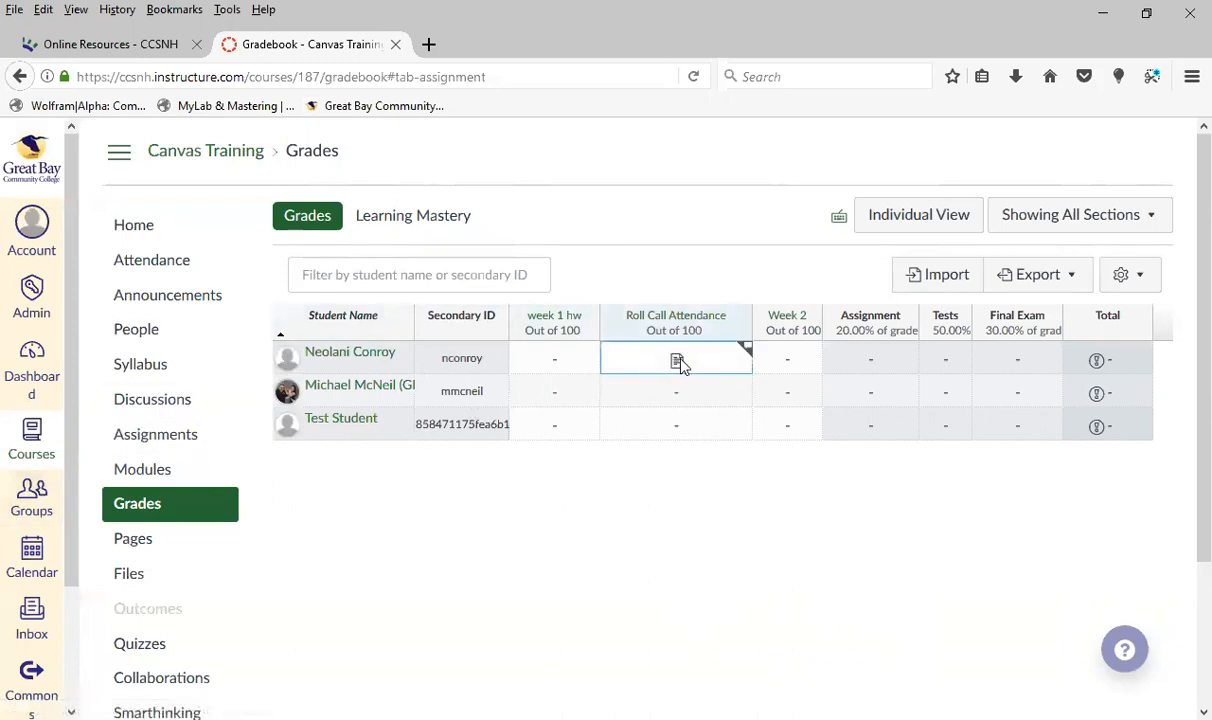
pyautogui.click(747, 350)
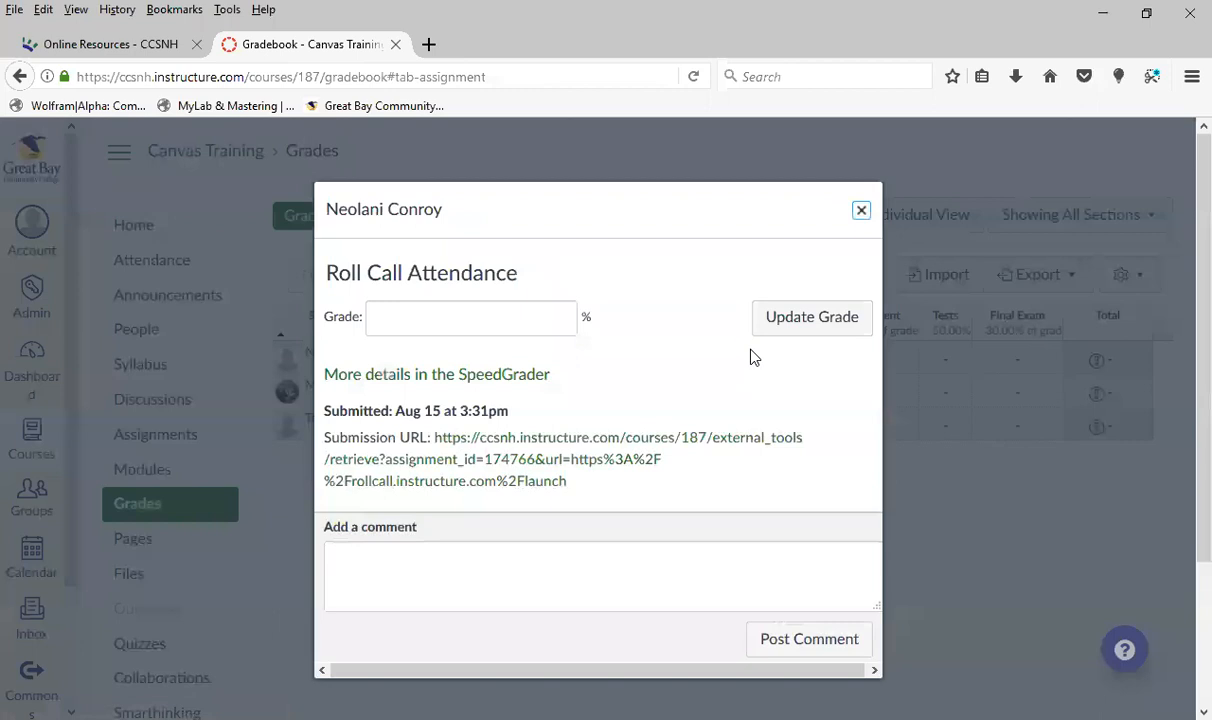
pyautogui.click(861, 212)
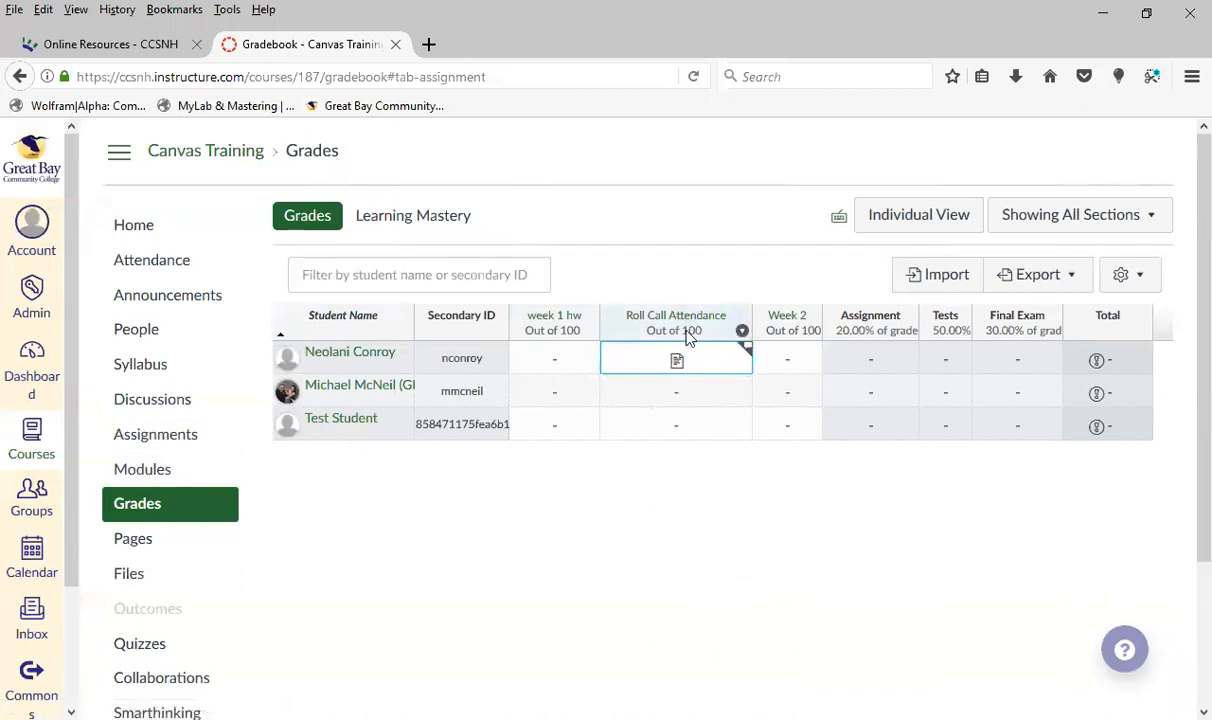
pyautogui.click(742, 331)
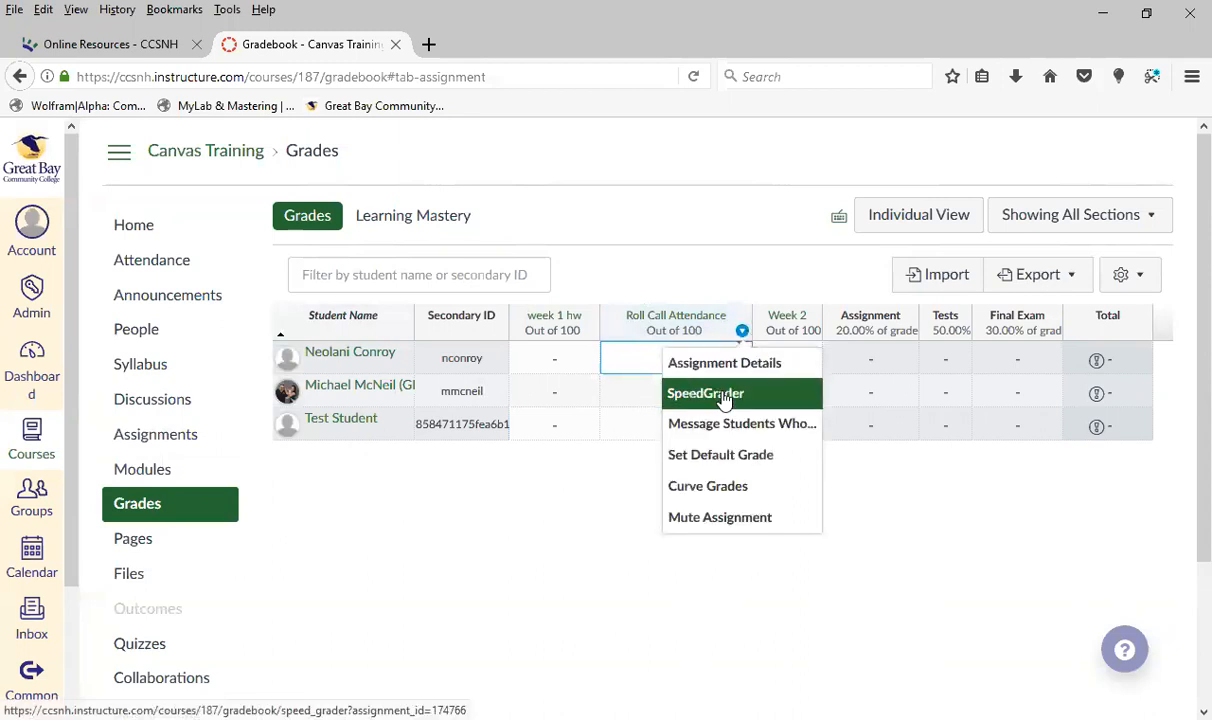
pyautogui.click(926, 568)
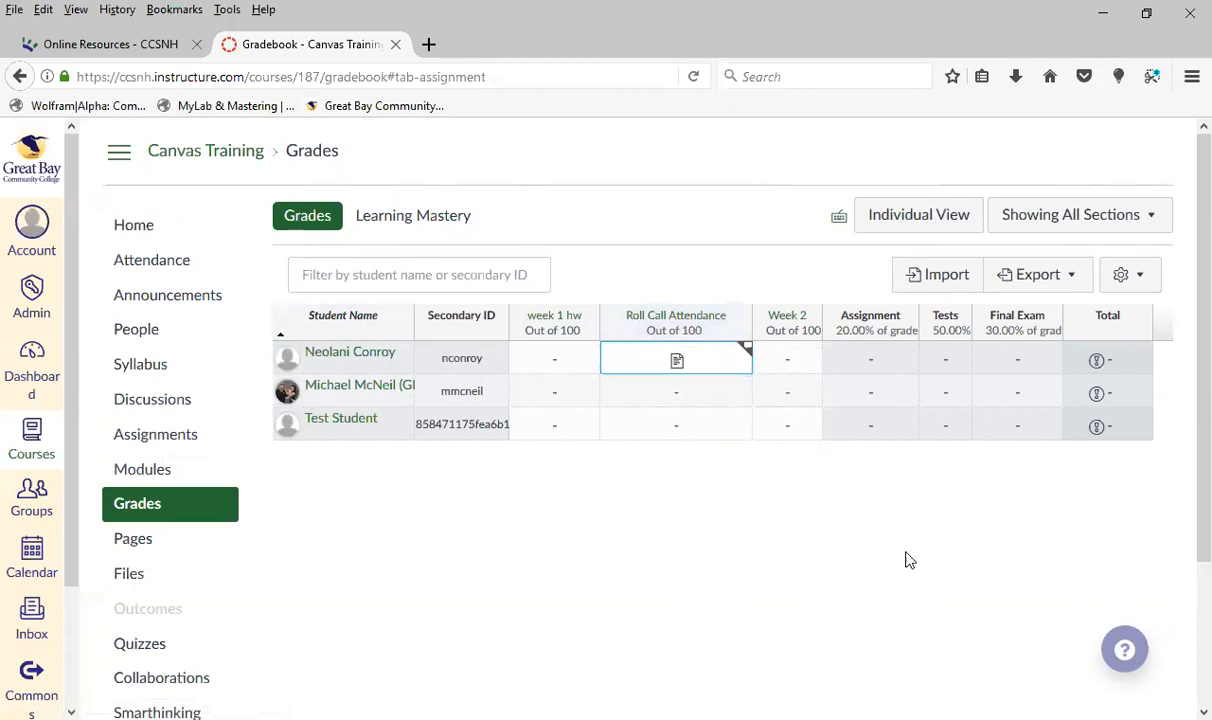
pyautogui.click(675, 392)
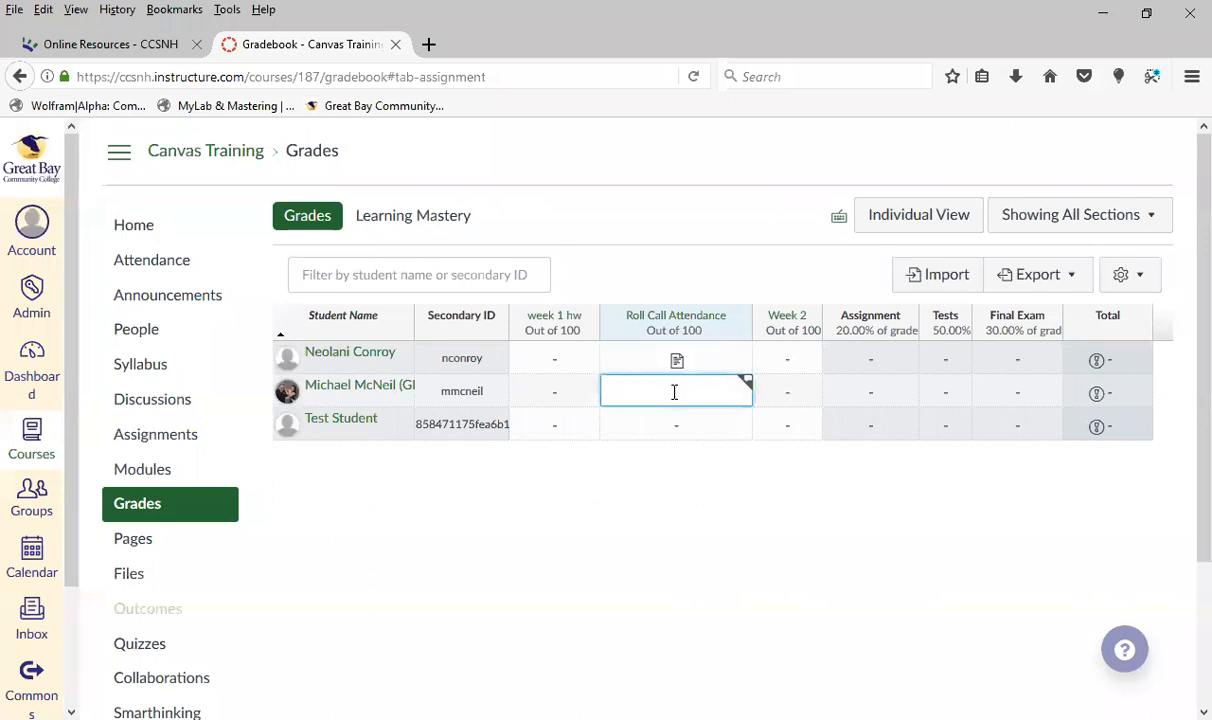
pyautogui.click(713, 457)
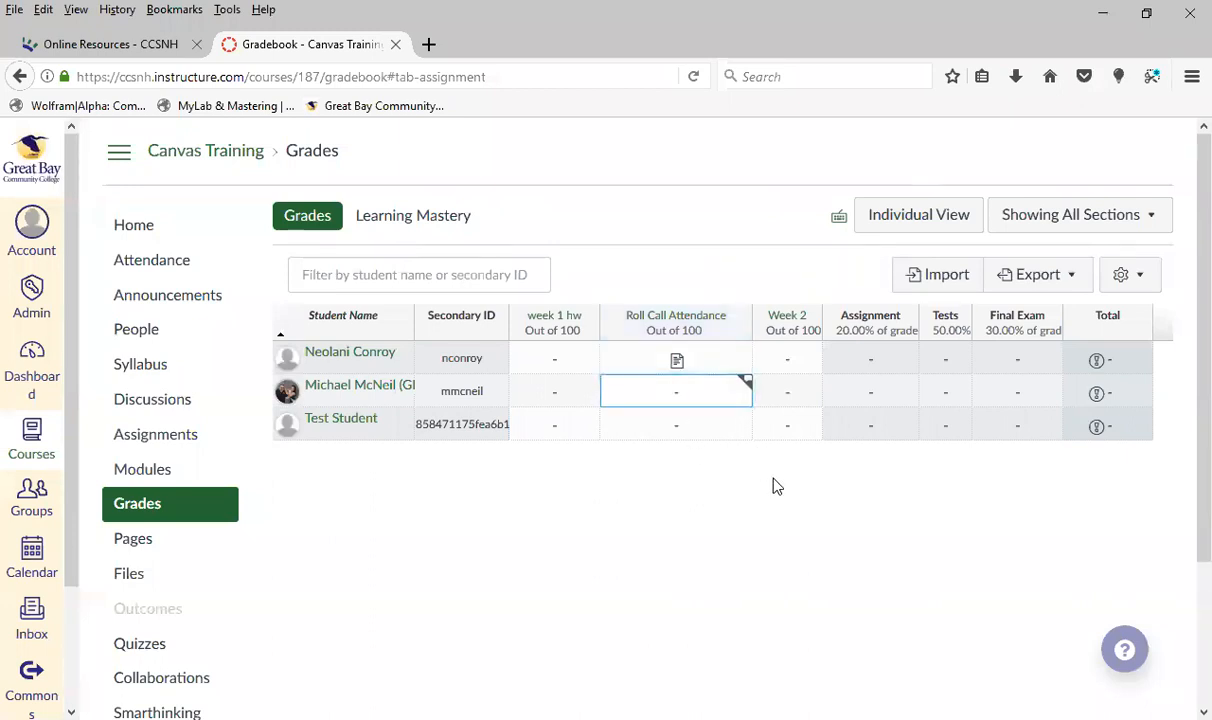
# Grade the first student in the gradebook with 50 for week 1 hw and 10 for Week 2
pyautogui.click(565, 361)
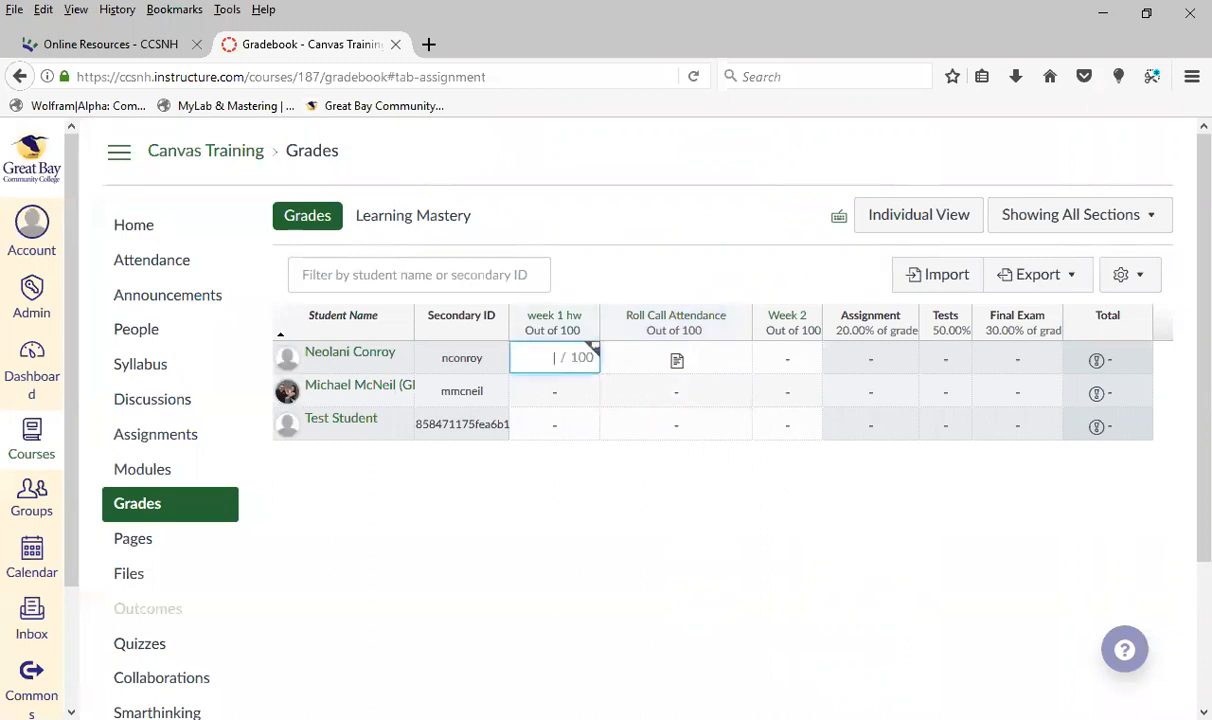
pyautogui.press('Return')
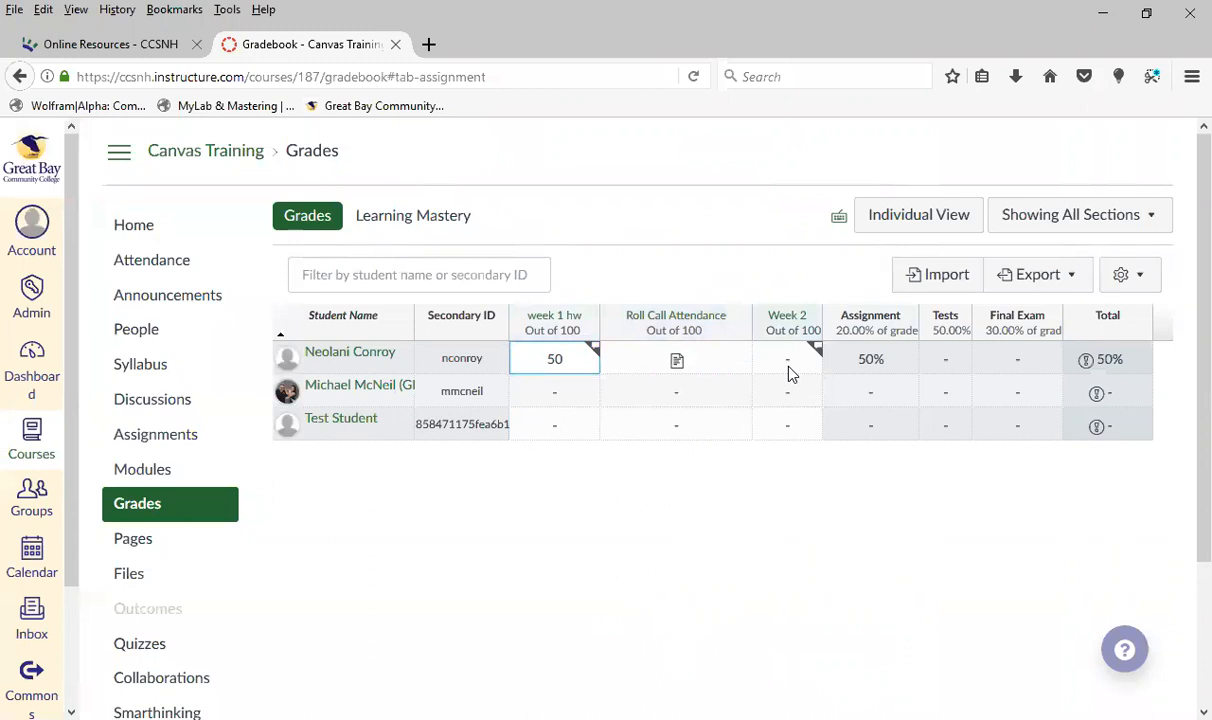
pyautogui.click(789, 371)
pyautogui.write('10')
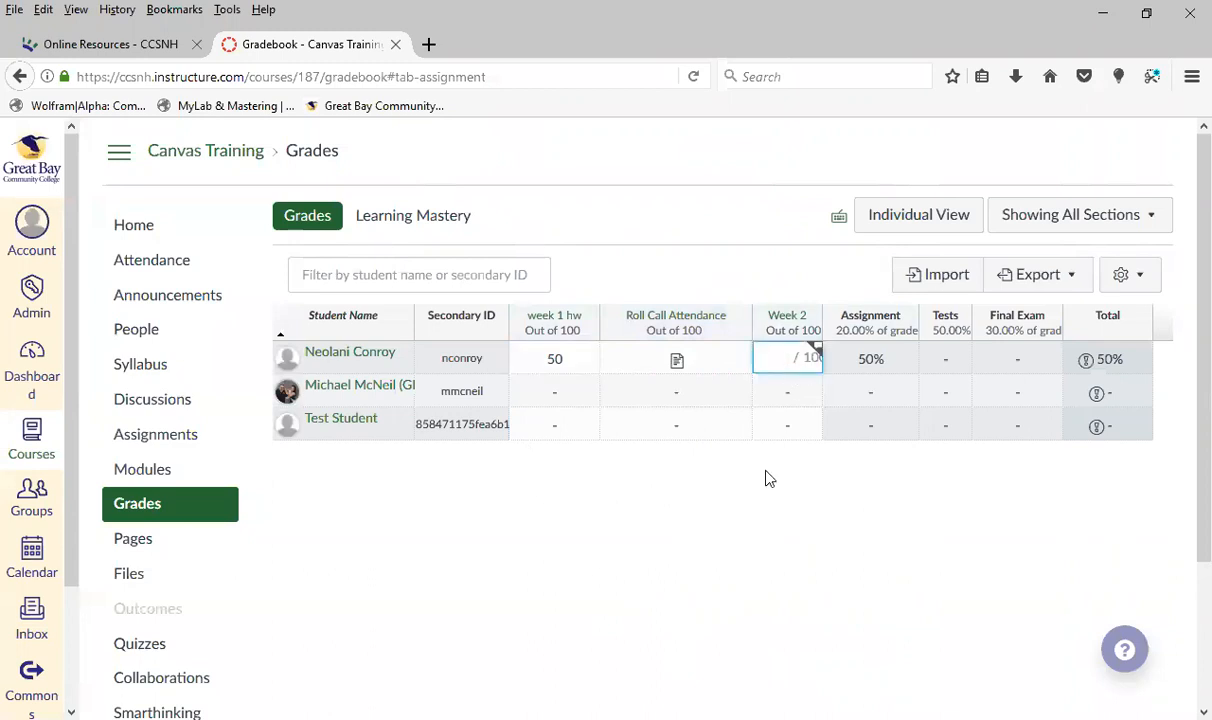
pyautogui.press('Return')
# Grade the second student's Week 2 assignment with 90
pyautogui.click(787, 392)
pyautogui.write('90')
pyautogui.press('Return')
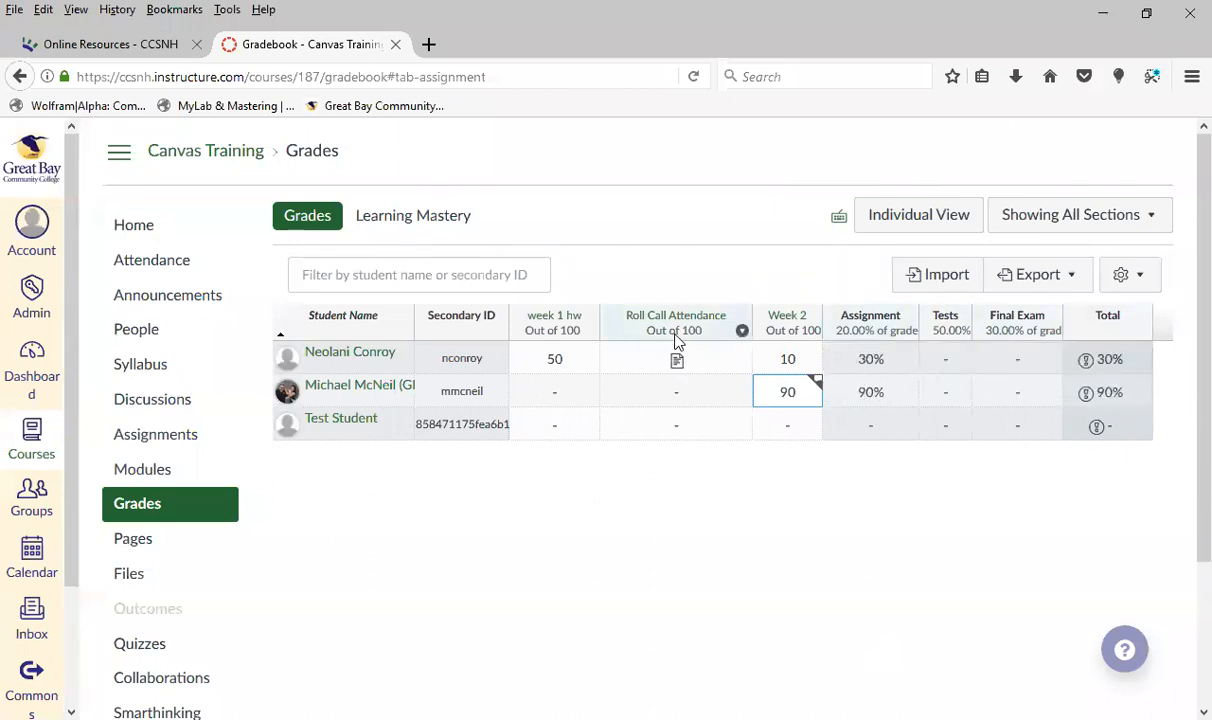
# Open Roll Call Attendance in SpeedGrader and look at its grade field, comment box and student list
pyautogui.click(740, 330)
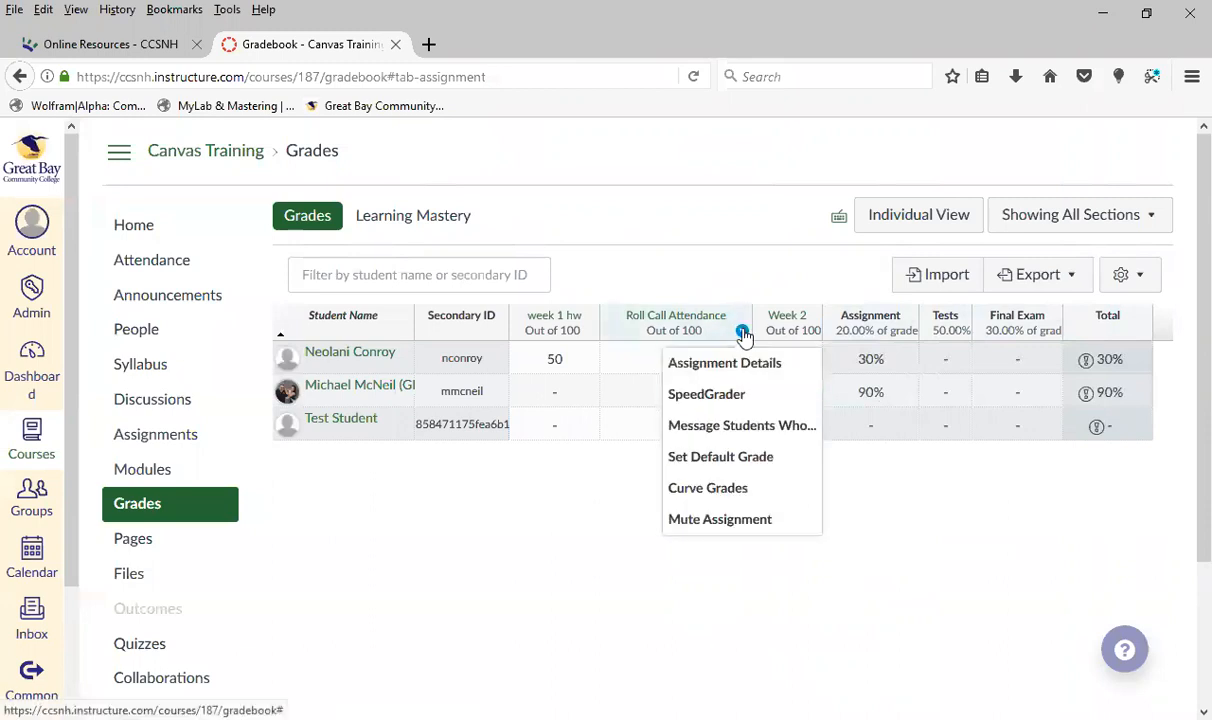
pyautogui.click(726, 397)
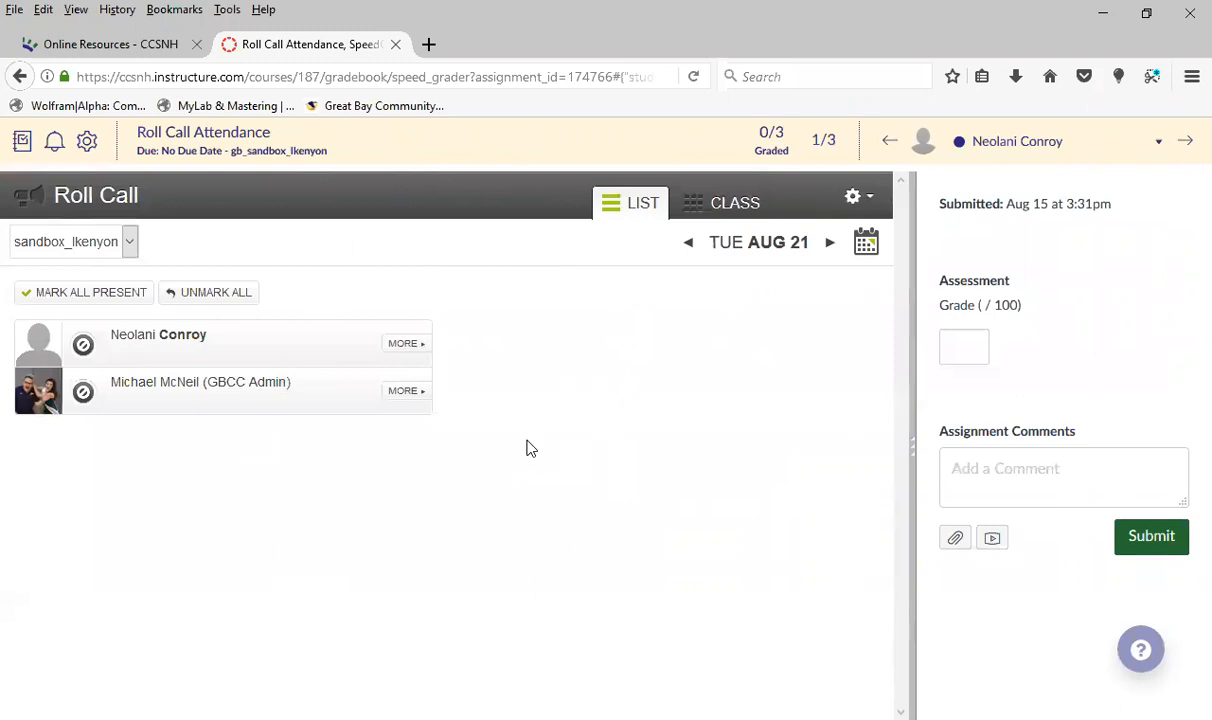
pyautogui.click(950, 458)
pyautogui.click(966, 354)
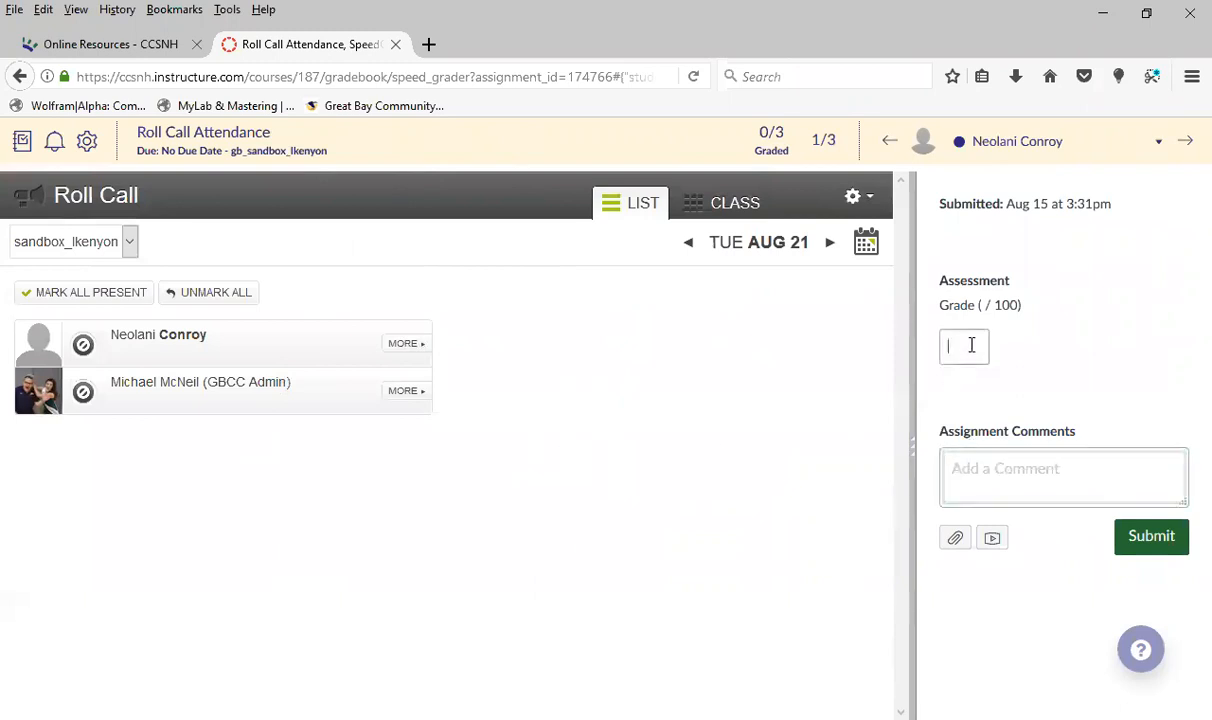
pyautogui.click(1160, 146)
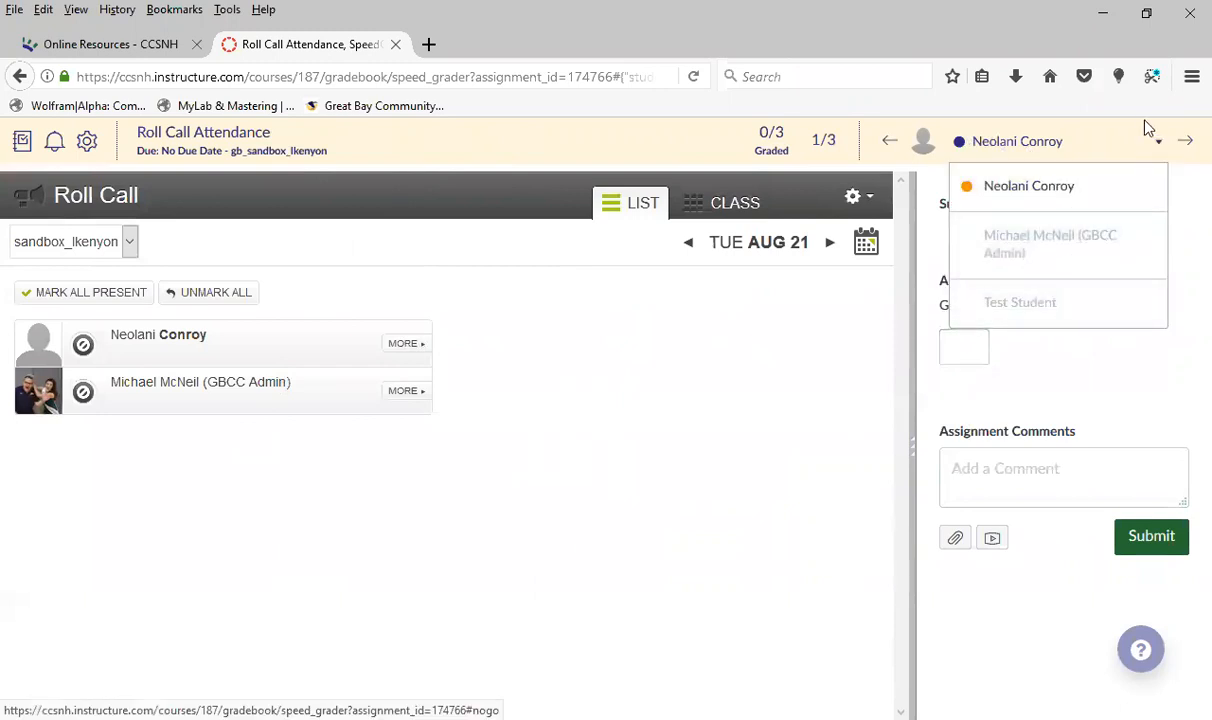
pyautogui.click(1185, 215)
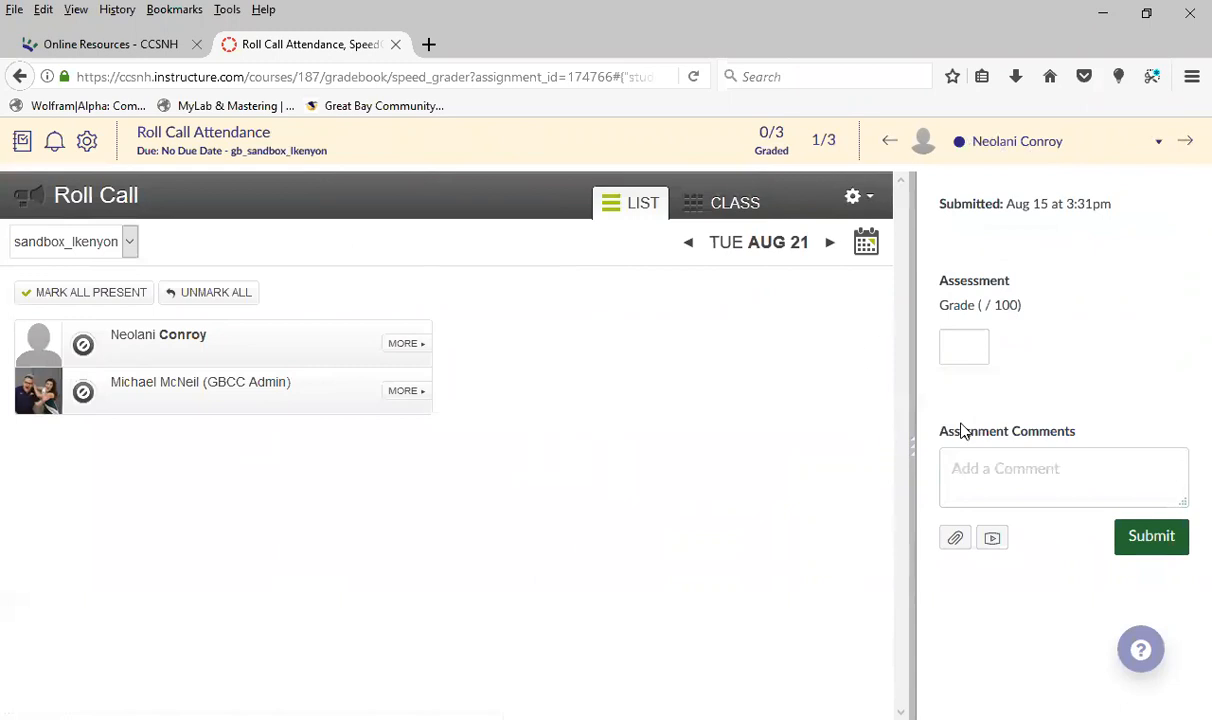
# Look at the comment field, advance to the second student's submission and return to the first student
pyautogui.click(1056, 488)
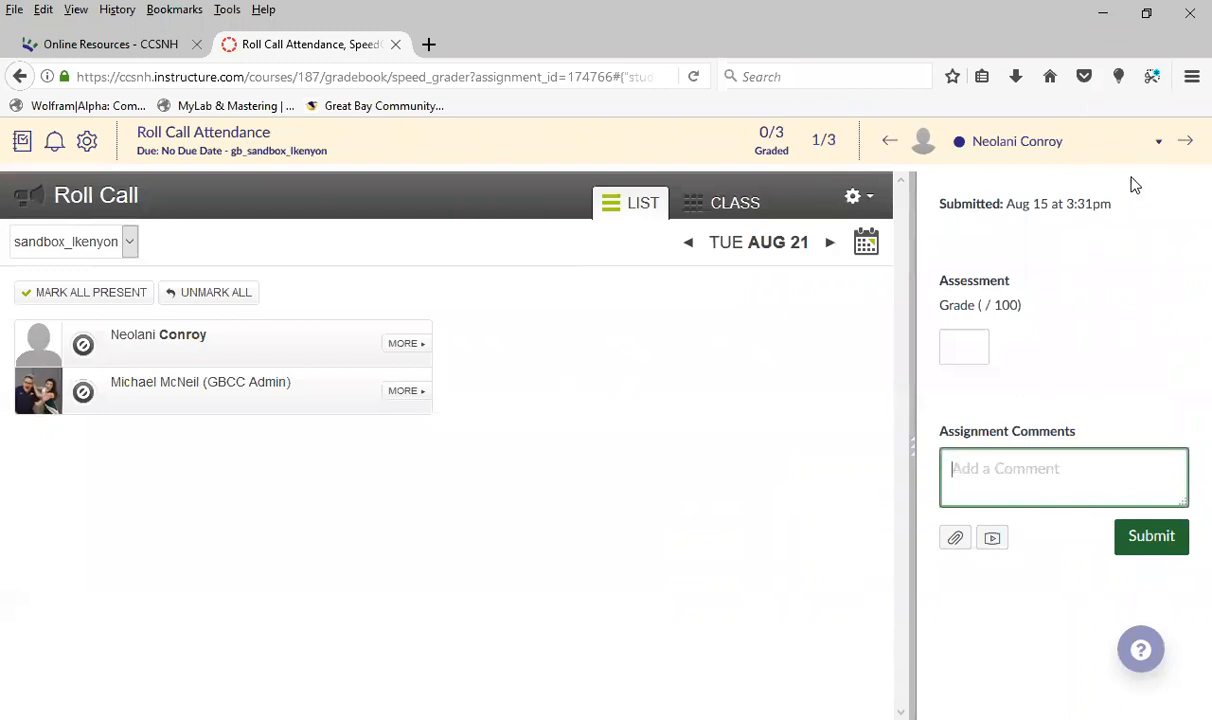
pyautogui.click(1188, 148)
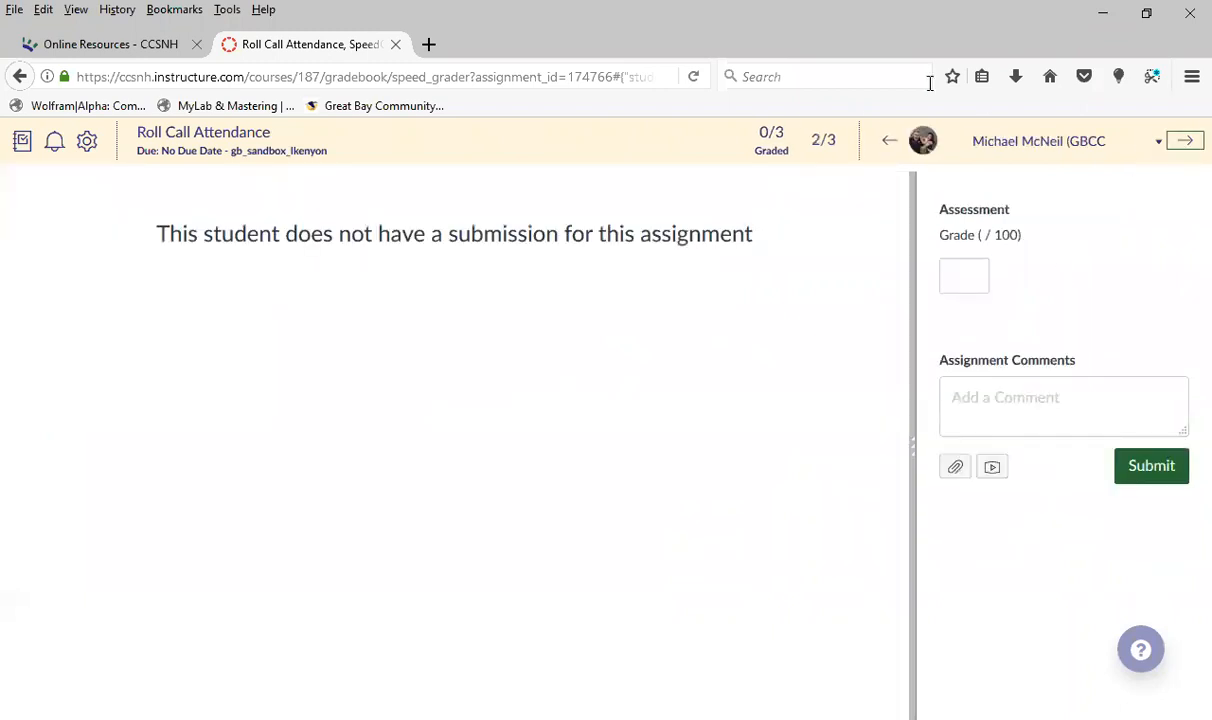
pyautogui.click(887, 144)
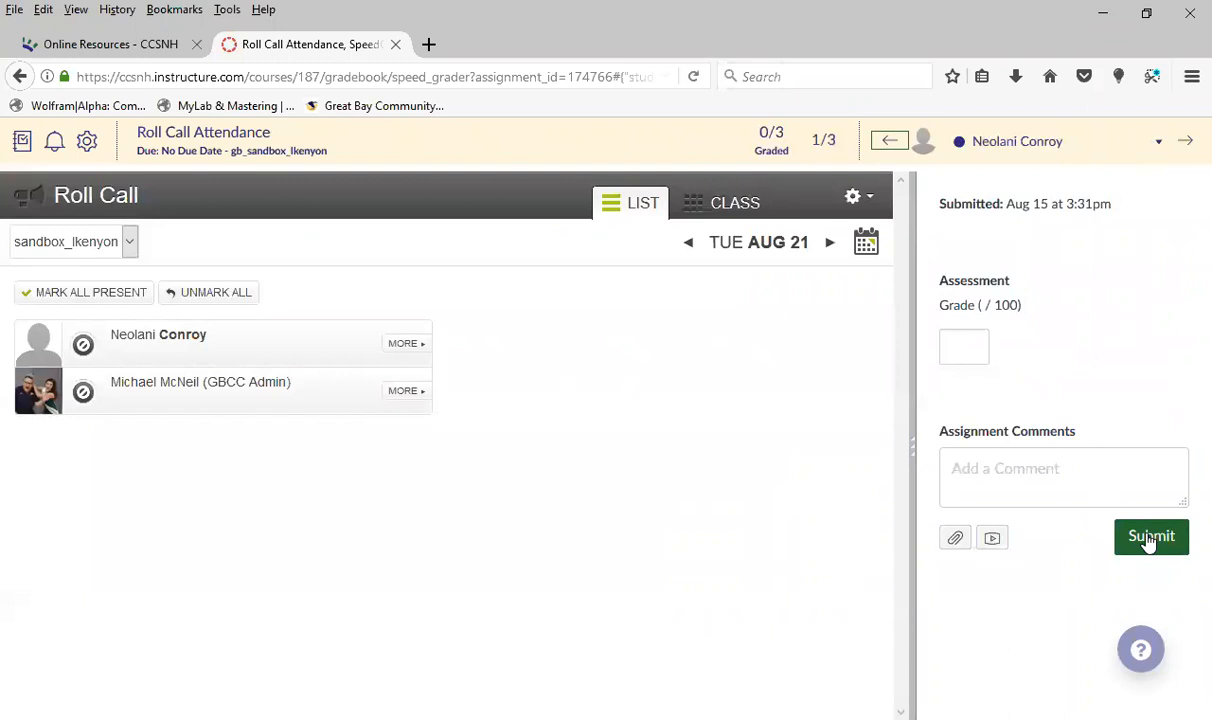
# Grade the first student's Roll Call Attendance with 50%, submit it and advance to the second student
pyautogui.click(945, 348)
pyautogui.click(1146, 540)
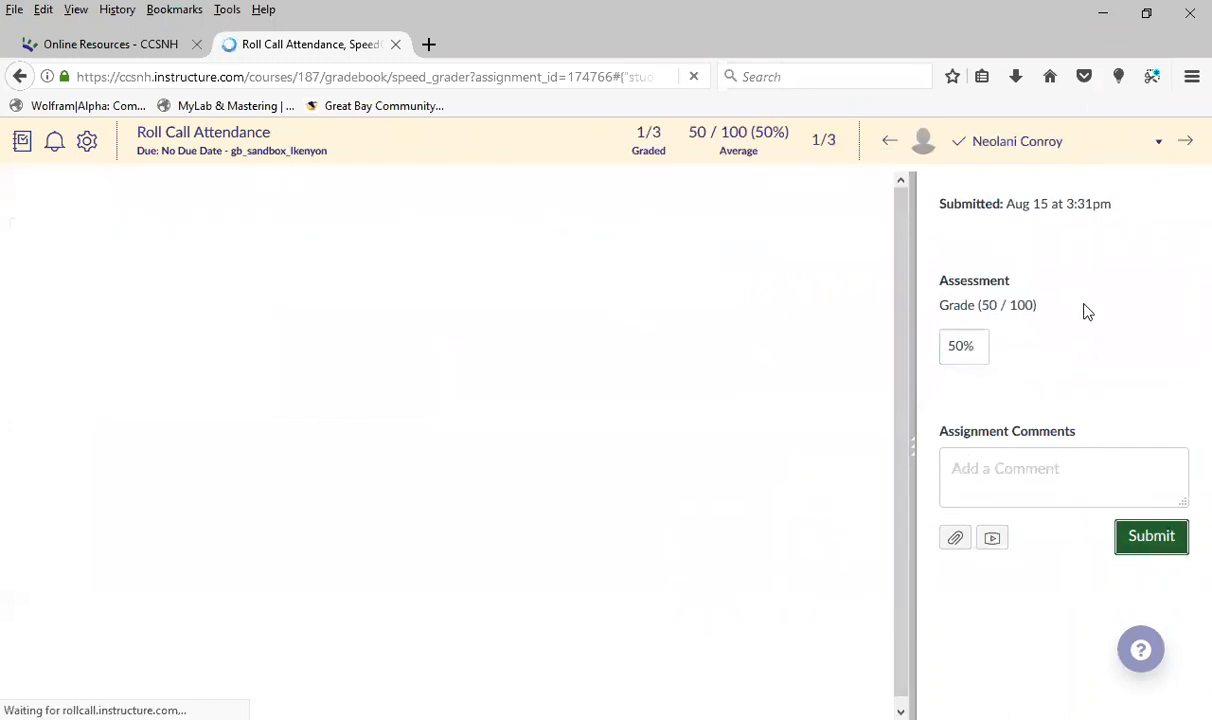
pyautogui.click(1187, 143)
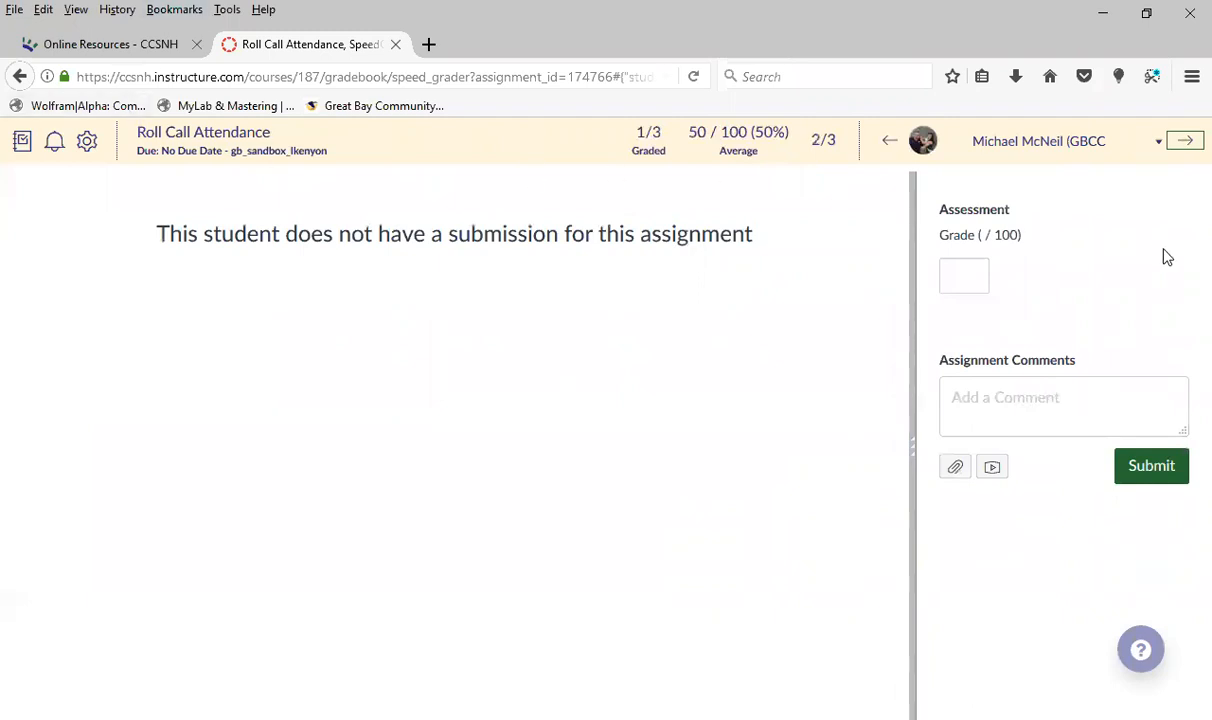
# Return to the course gradebook and review the Mute Assignment option for Roll Call Attendance without muting it
pyautogui.click(152, 142)
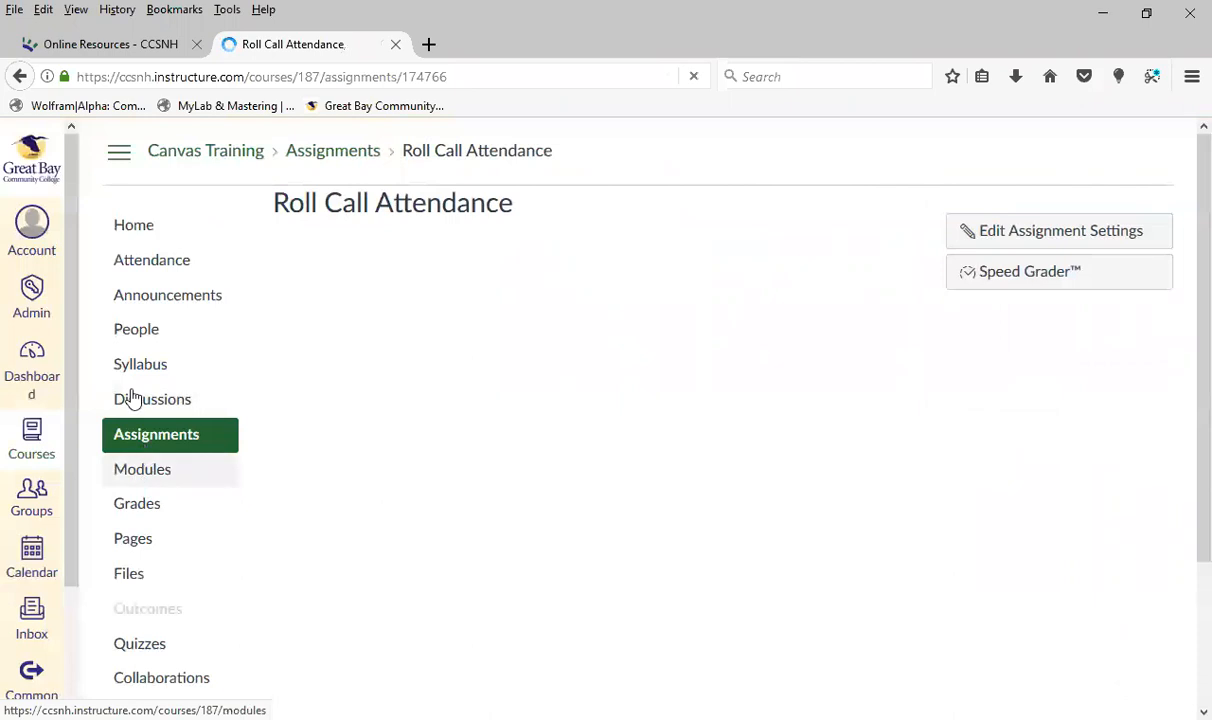
pyautogui.click(146, 507)
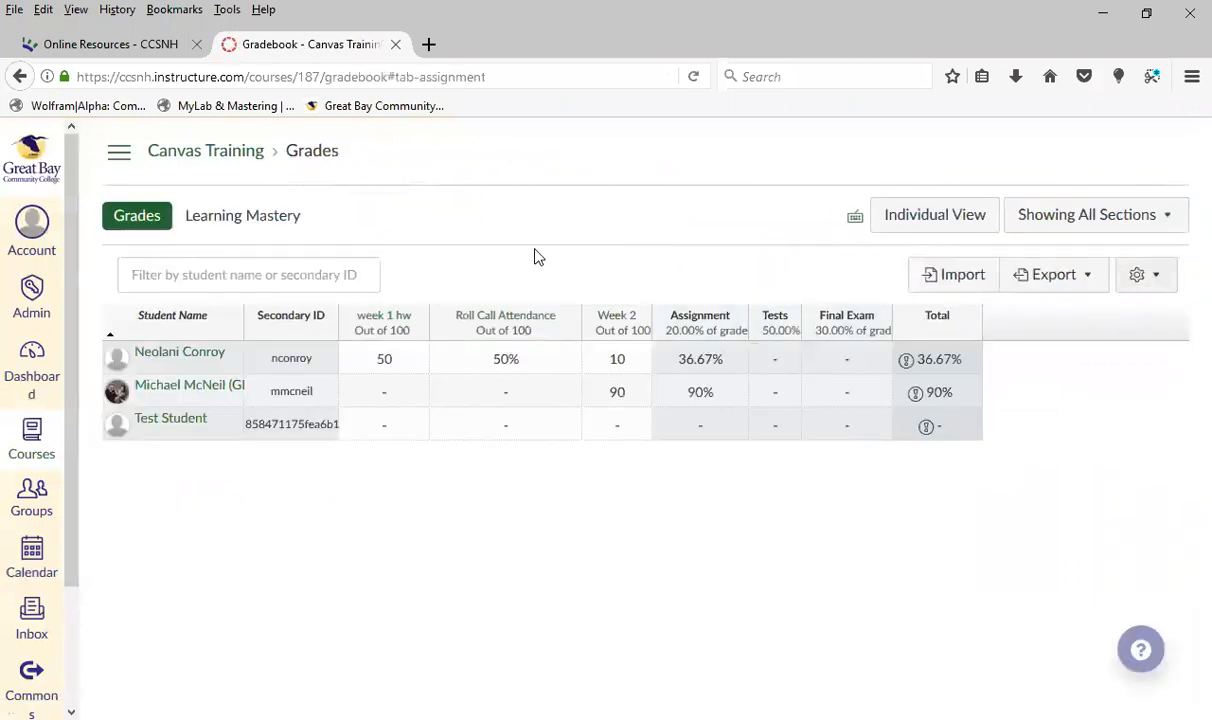
pyautogui.click(571, 332)
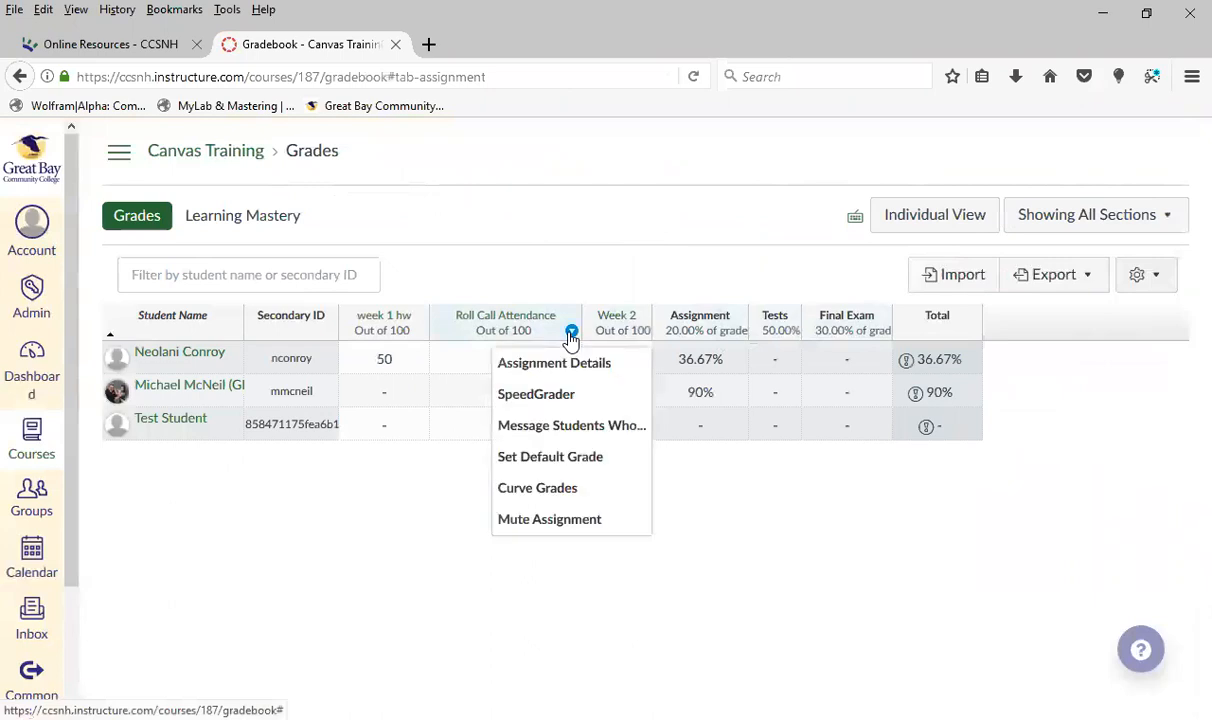
pyautogui.click(603, 520)
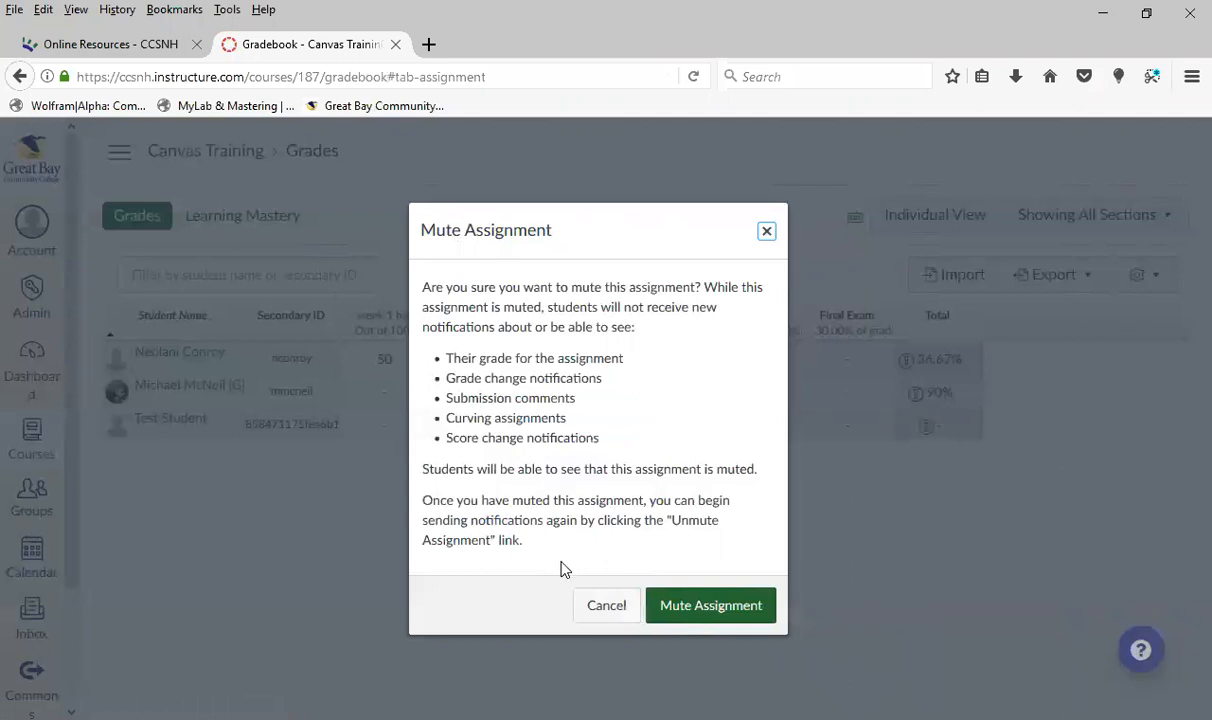
pyautogui.click(609, 626)
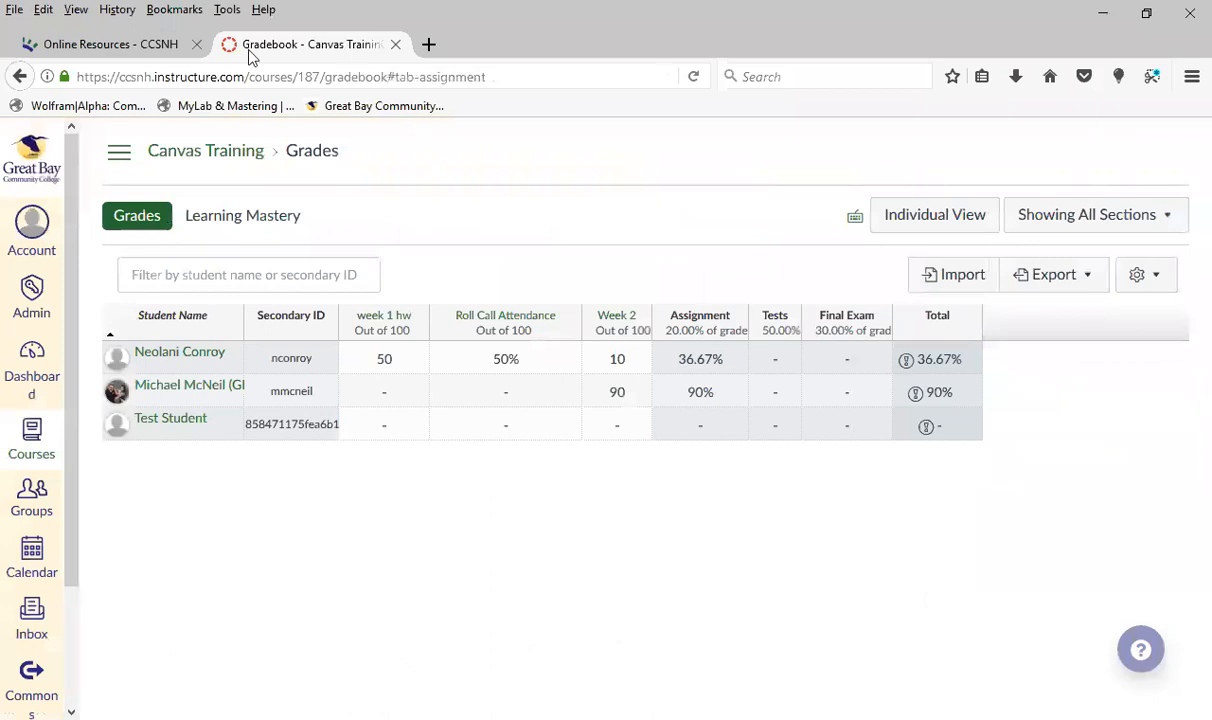
# Show the course navigation, look through its items, and open the course Home page to view its content
pyautogui.click(120, 152)
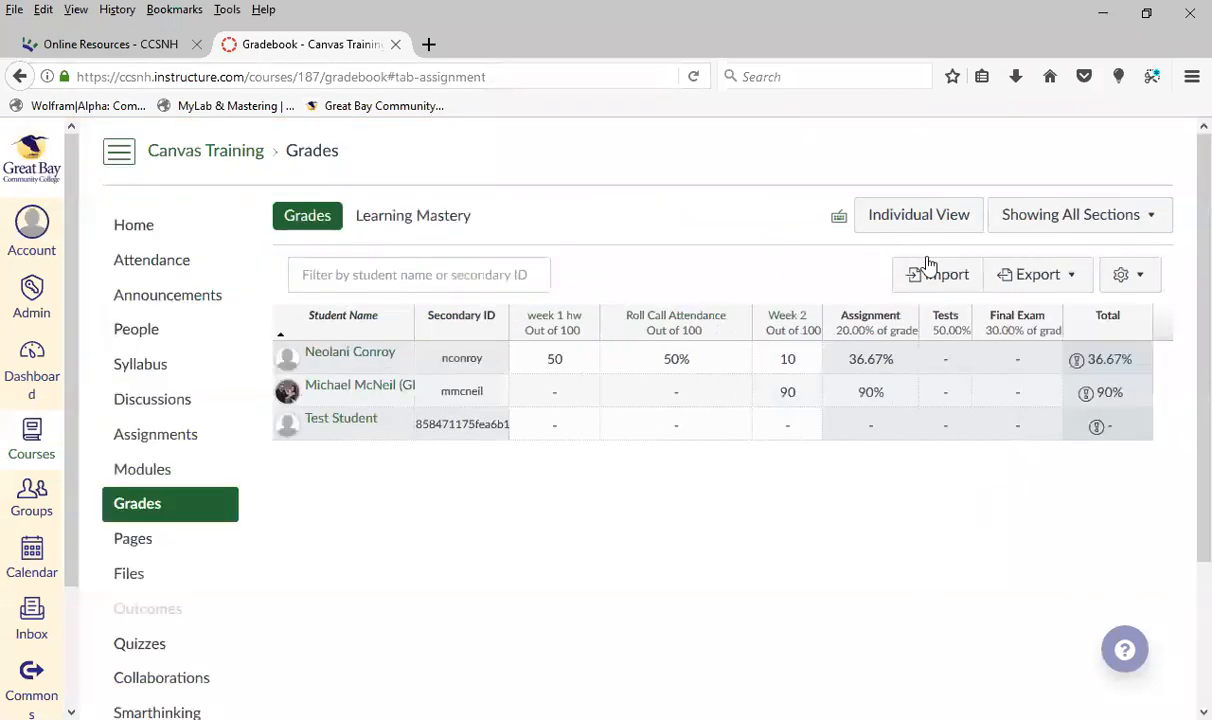
pyautogui.scroll(-3, 160, 606)
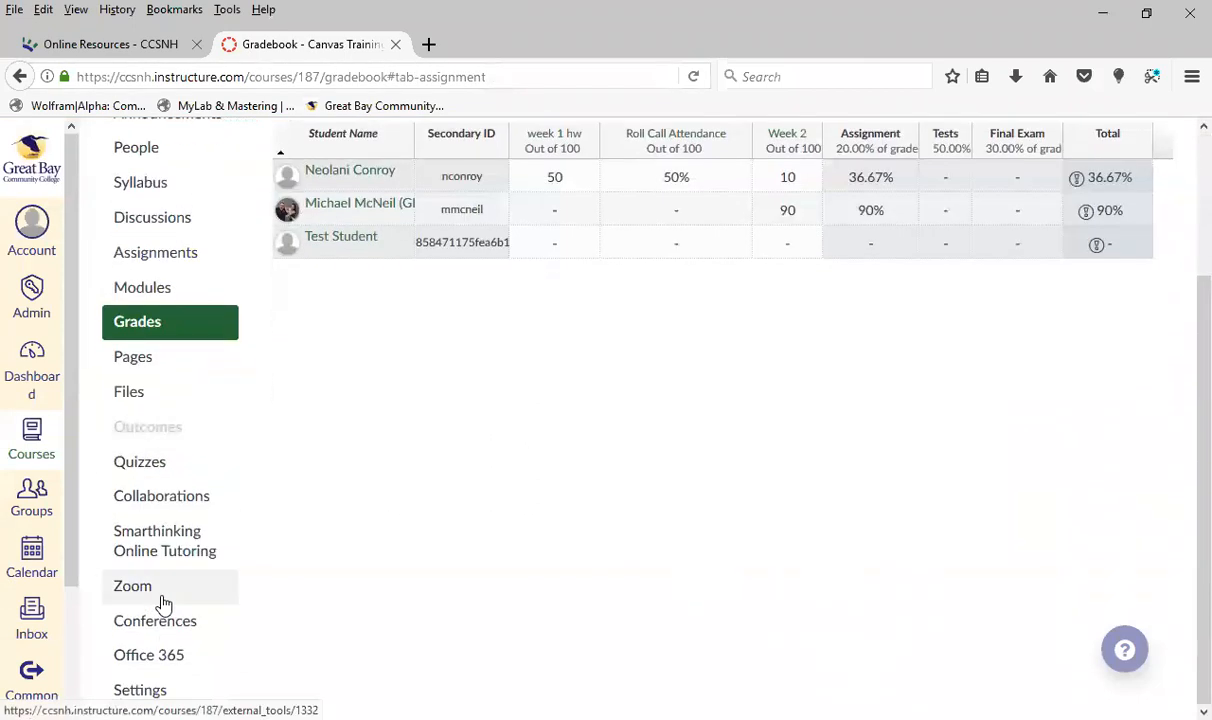
pyautogui.scroll(3, 160, 600)
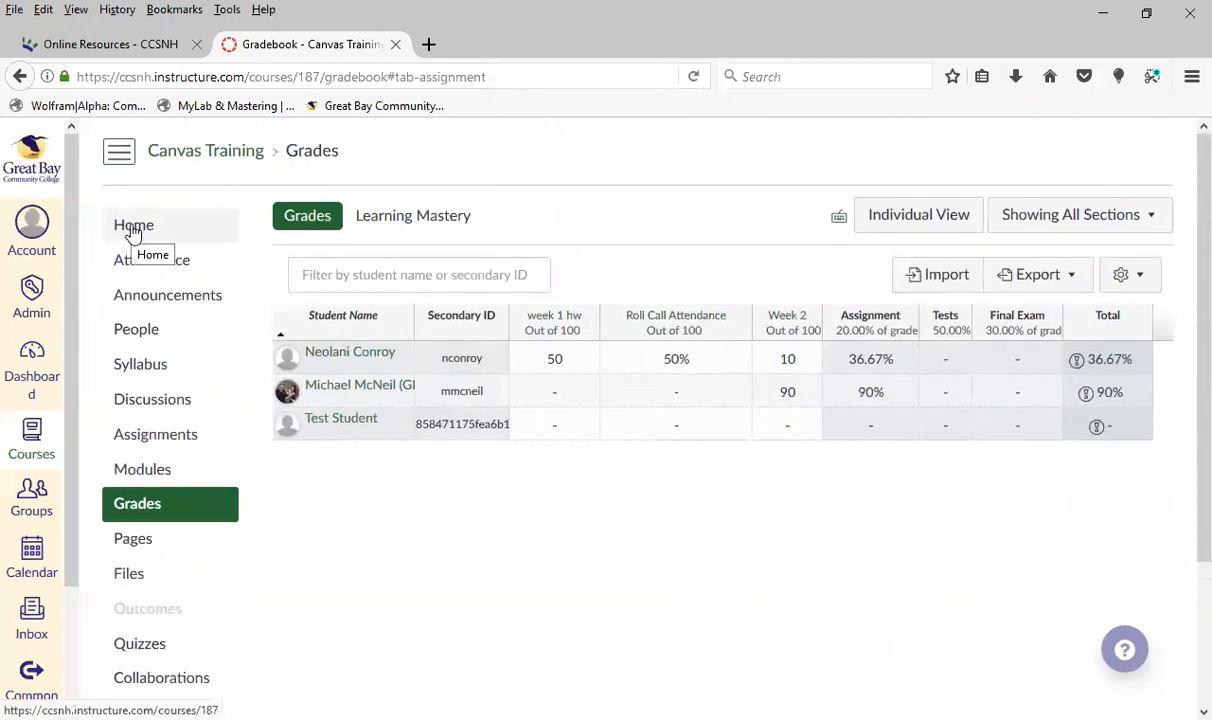
pyautogui.click(149, 236)
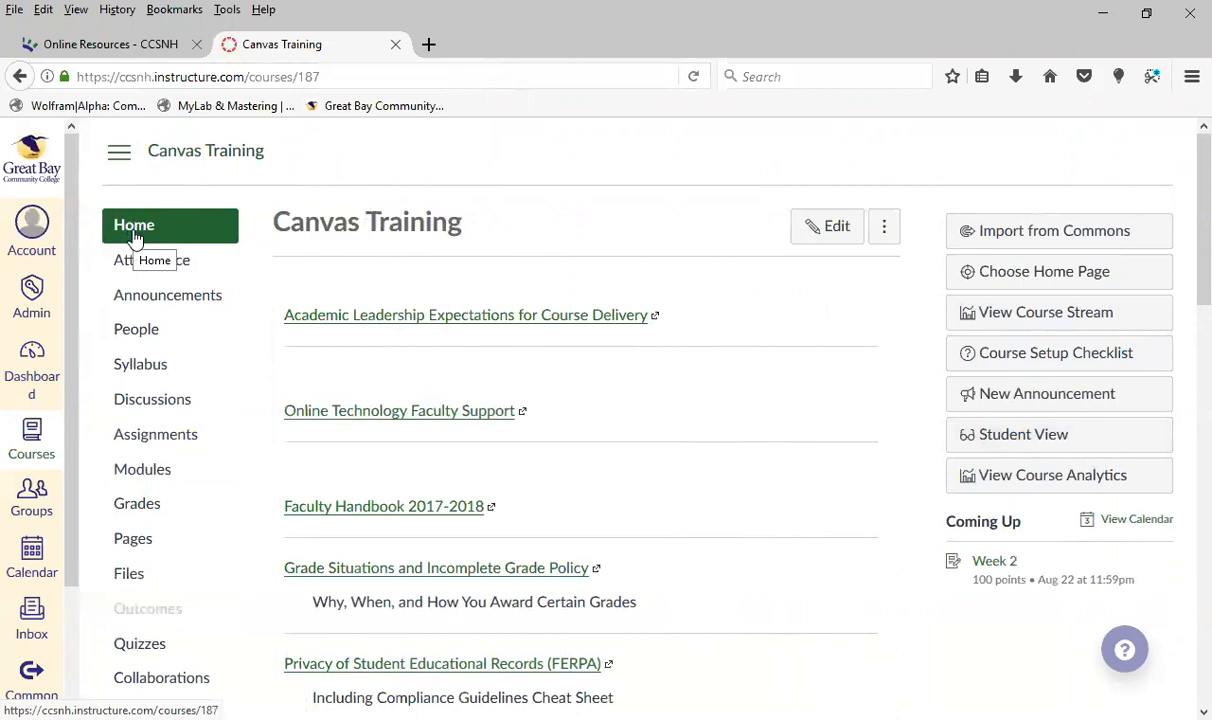
pyautogui.scroll(-4, 146, 465)
pyautogui.scroll(1, 1178, 494)
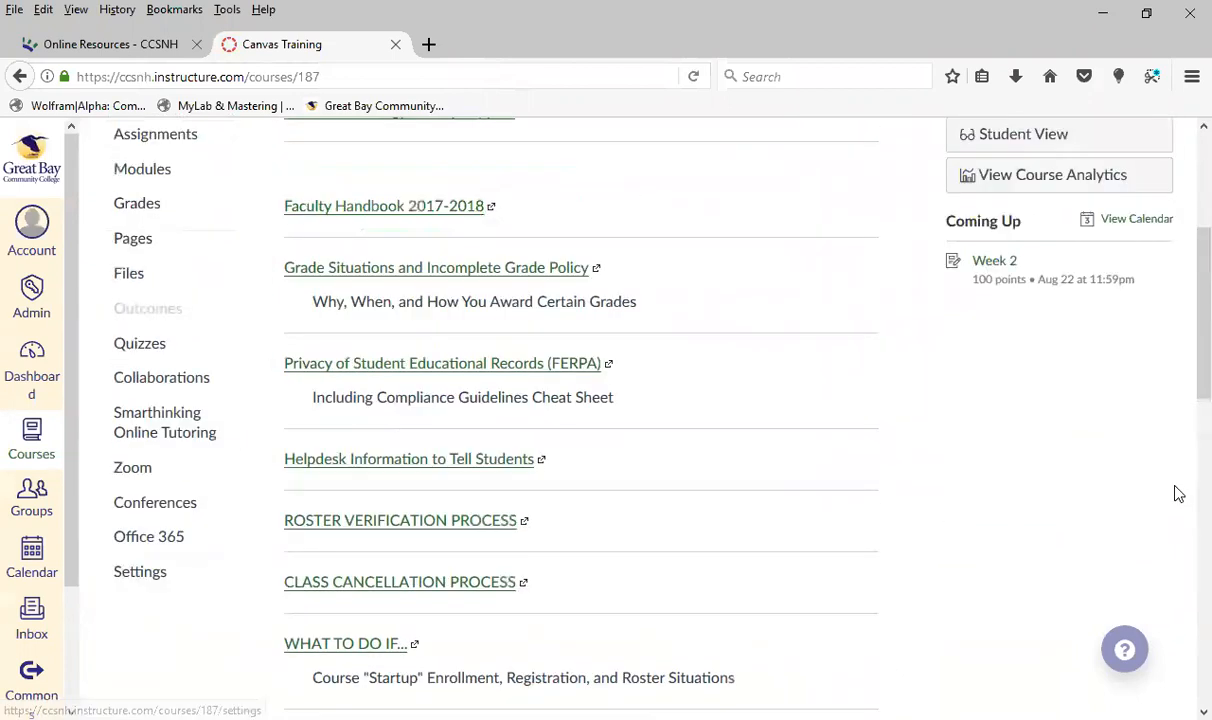
pyautogui.scroll(3, 1178, 494)
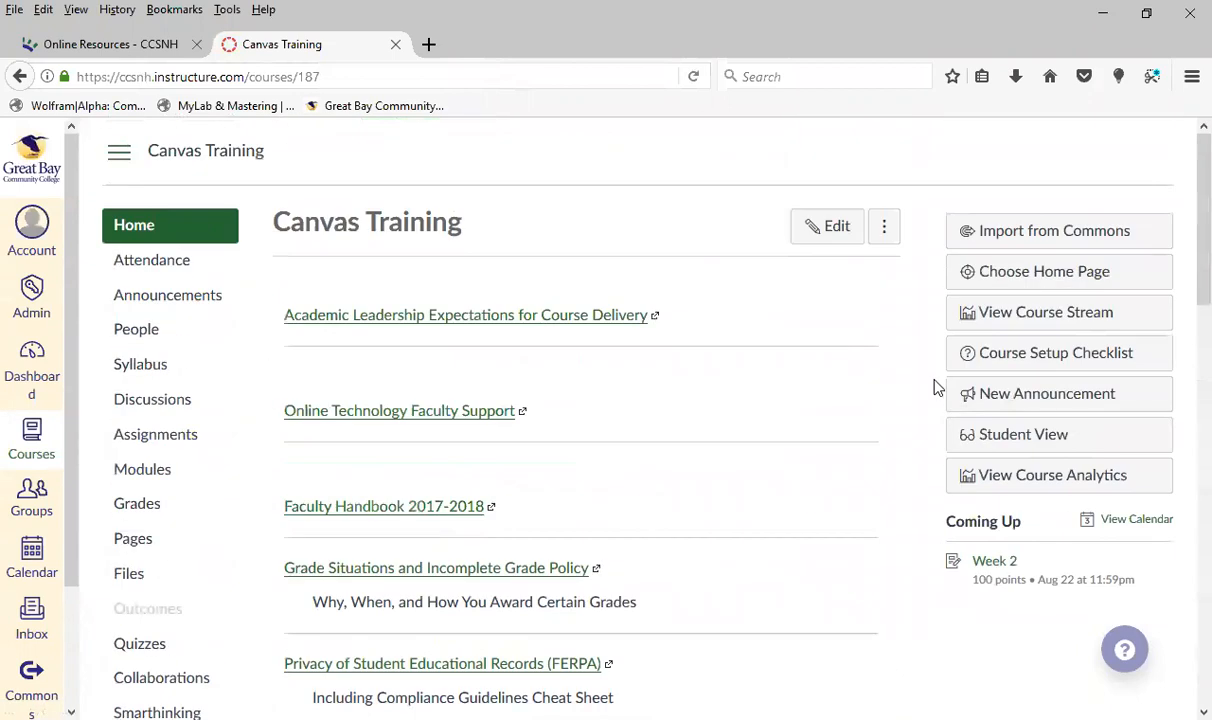
# Switch the course to Student View and look over the home page and navigation a student gets
pyautogui.click(1106, 444)
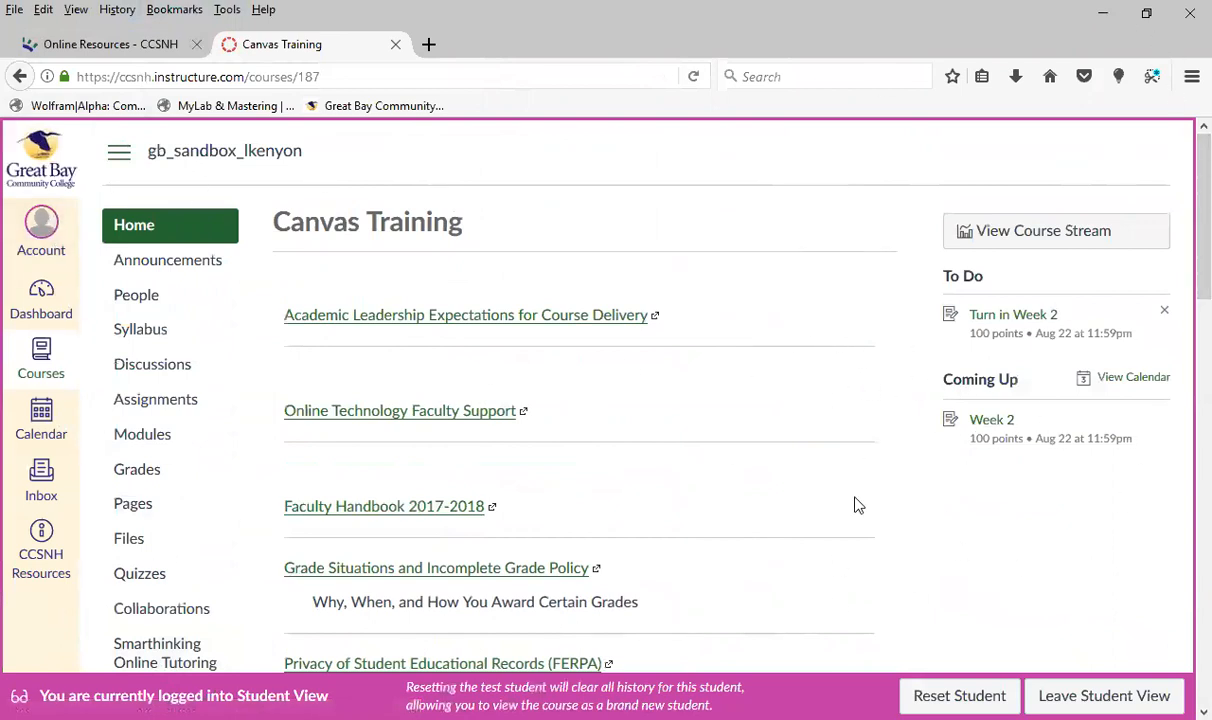
pyautogui.scroll(-4, 855, 495)
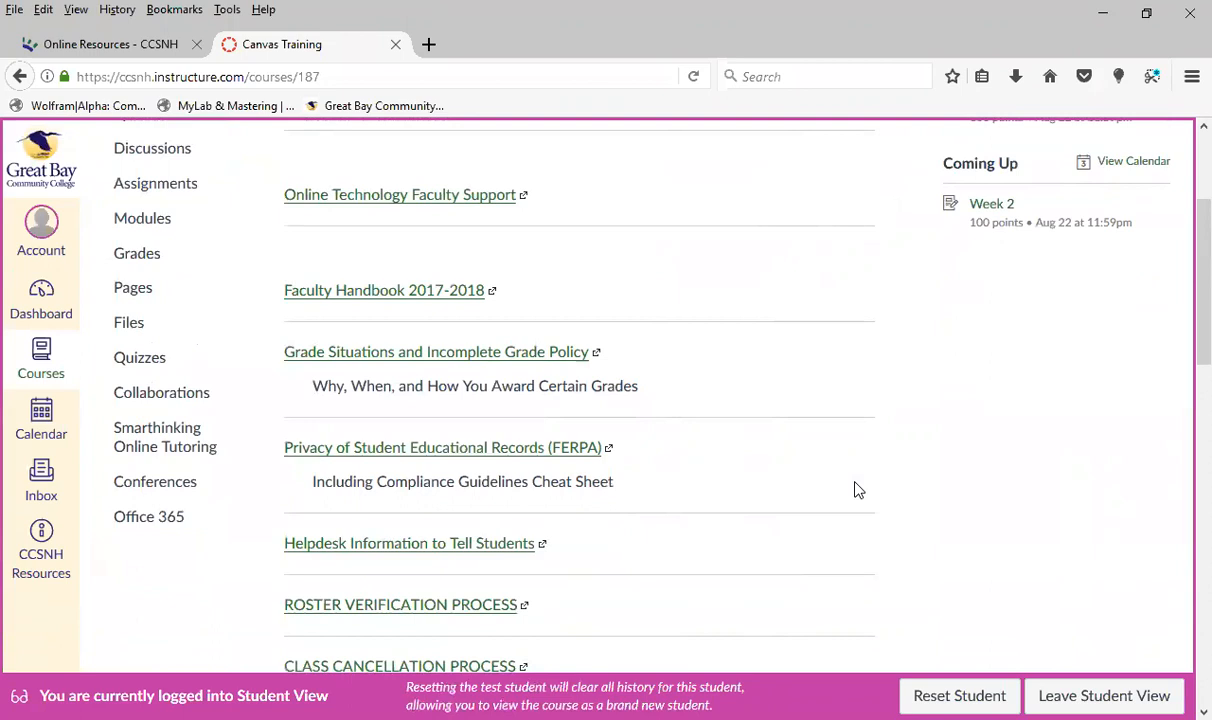
pyautogui.scroll(3, 233, 273)
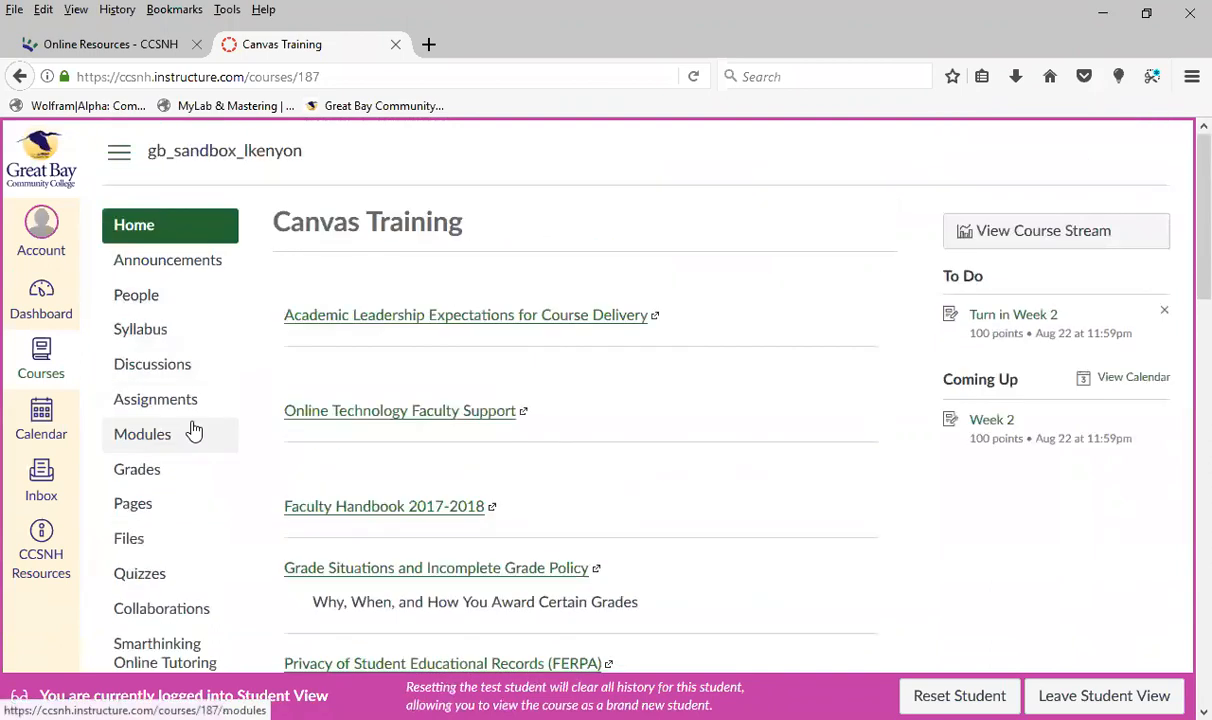
# Open the Week 2 assignment in Student View and bring up its submission form
pyautogui.click(150, 393)
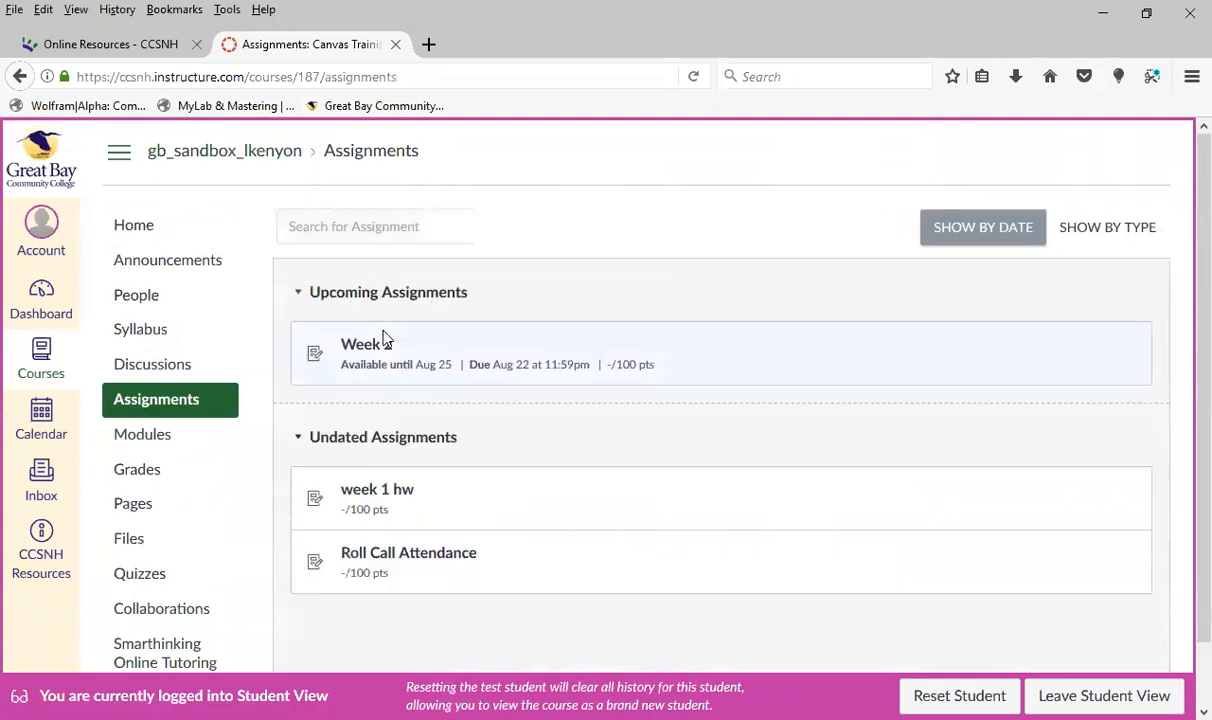
pyautogui.click(380, 344)
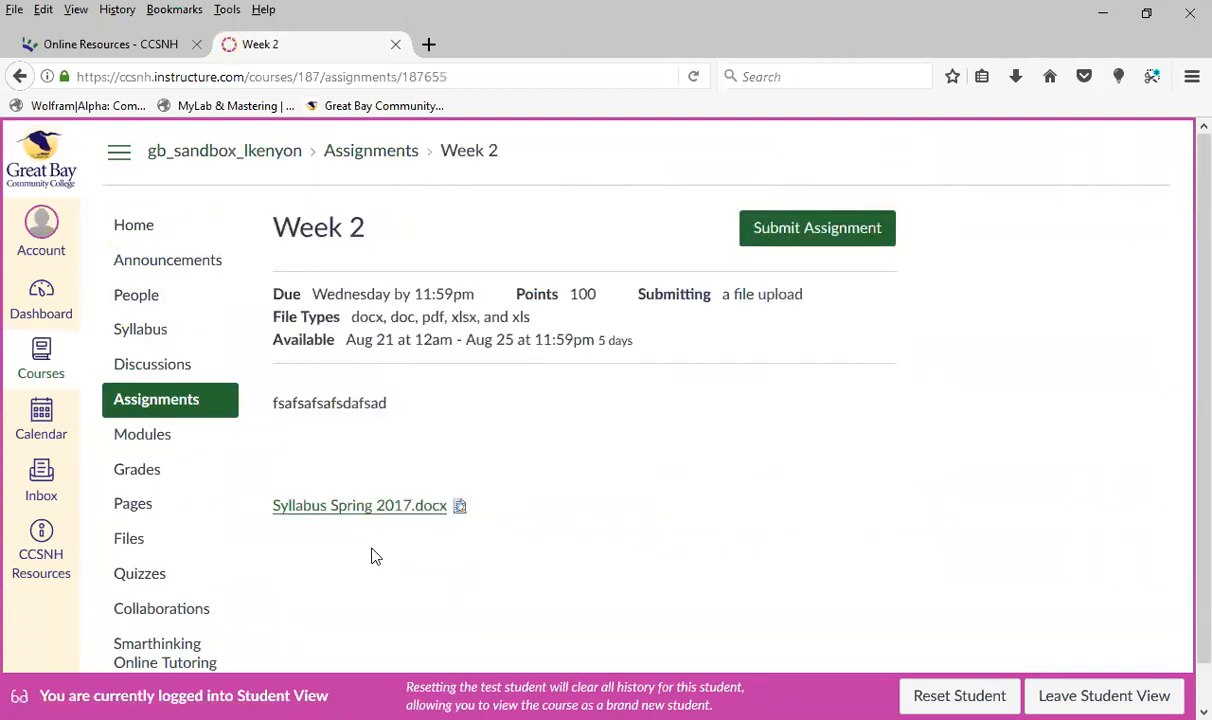
pyautogui.click(775, 236)
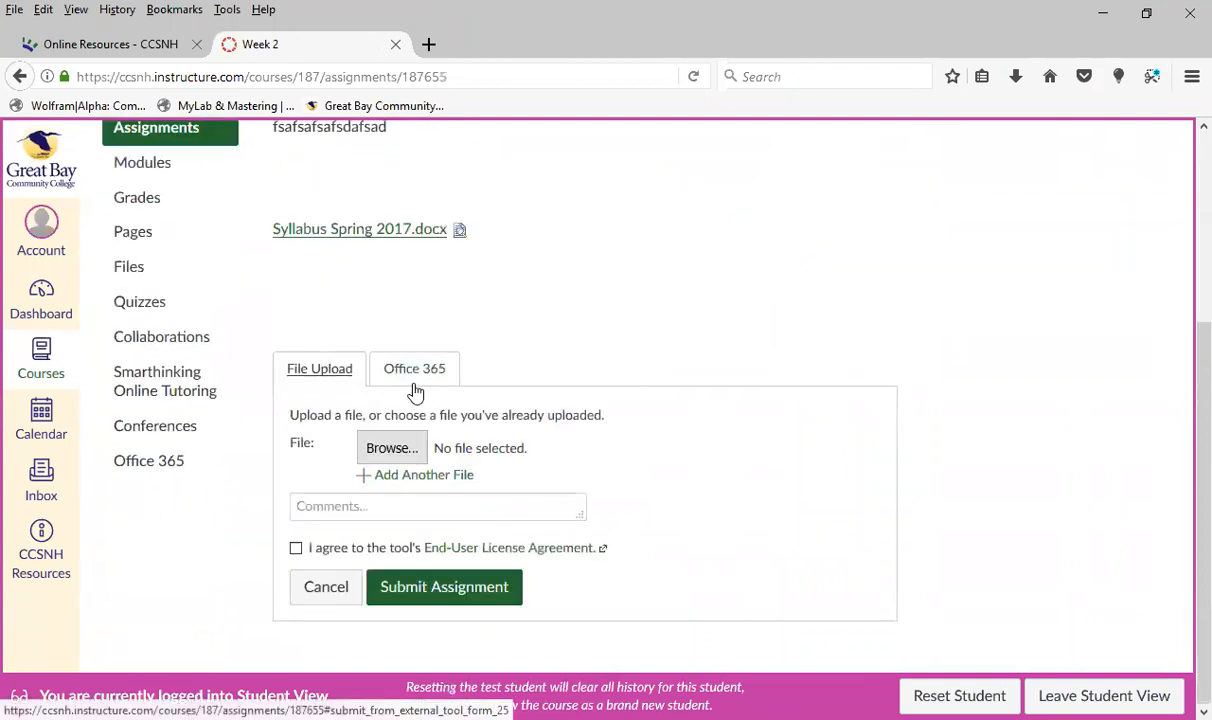
# Try out the Week 2 submission form by browsing for a file and agreeing to the End-User License Agreement
pyautogui.click(391, 448)
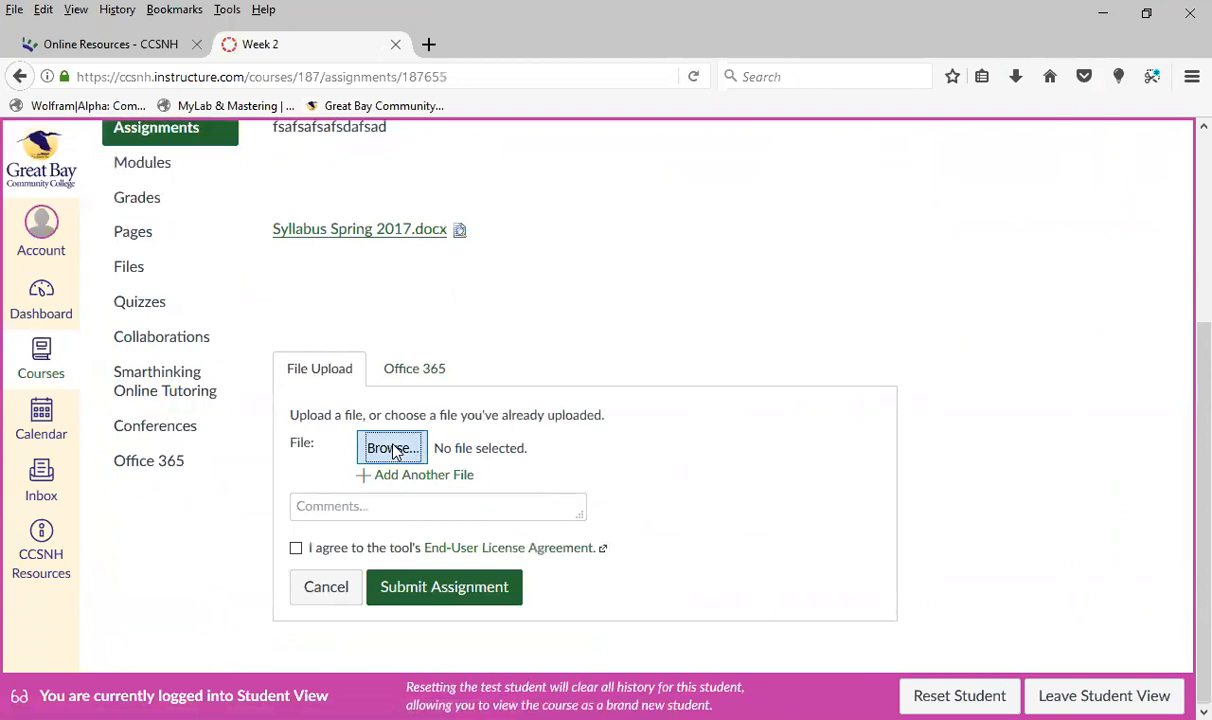
pyautogui.click(540, 423)
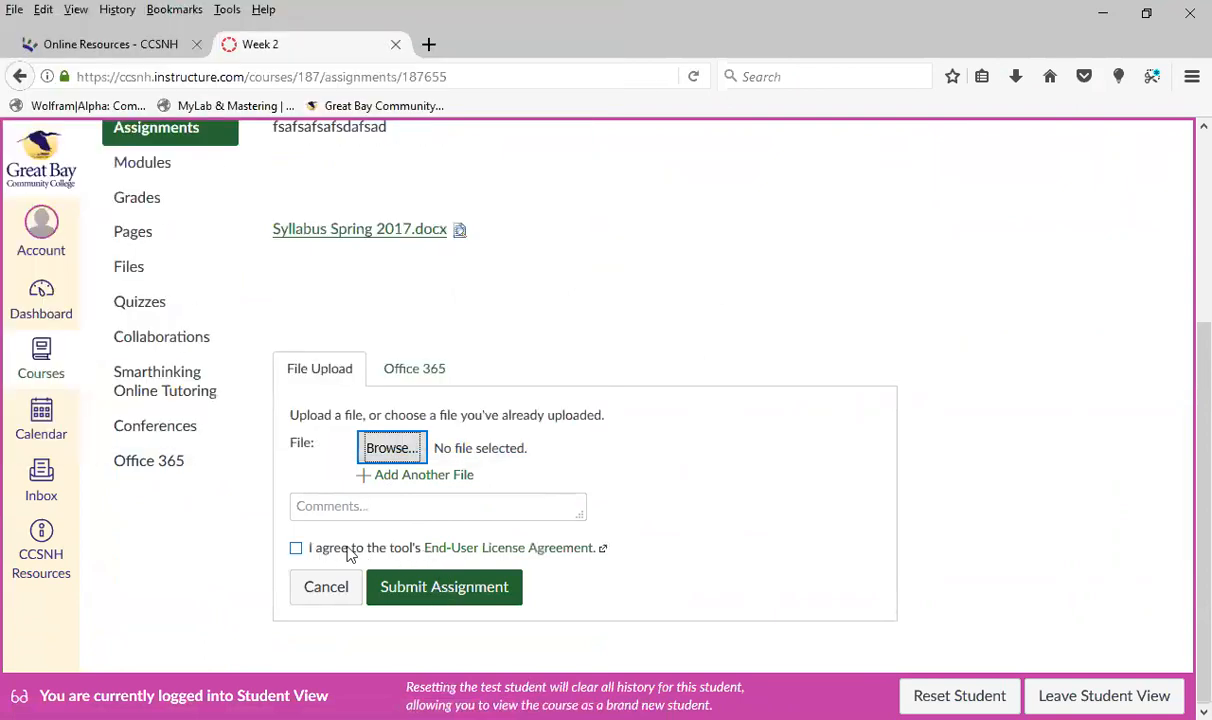
pyautogui.click(296, 549)
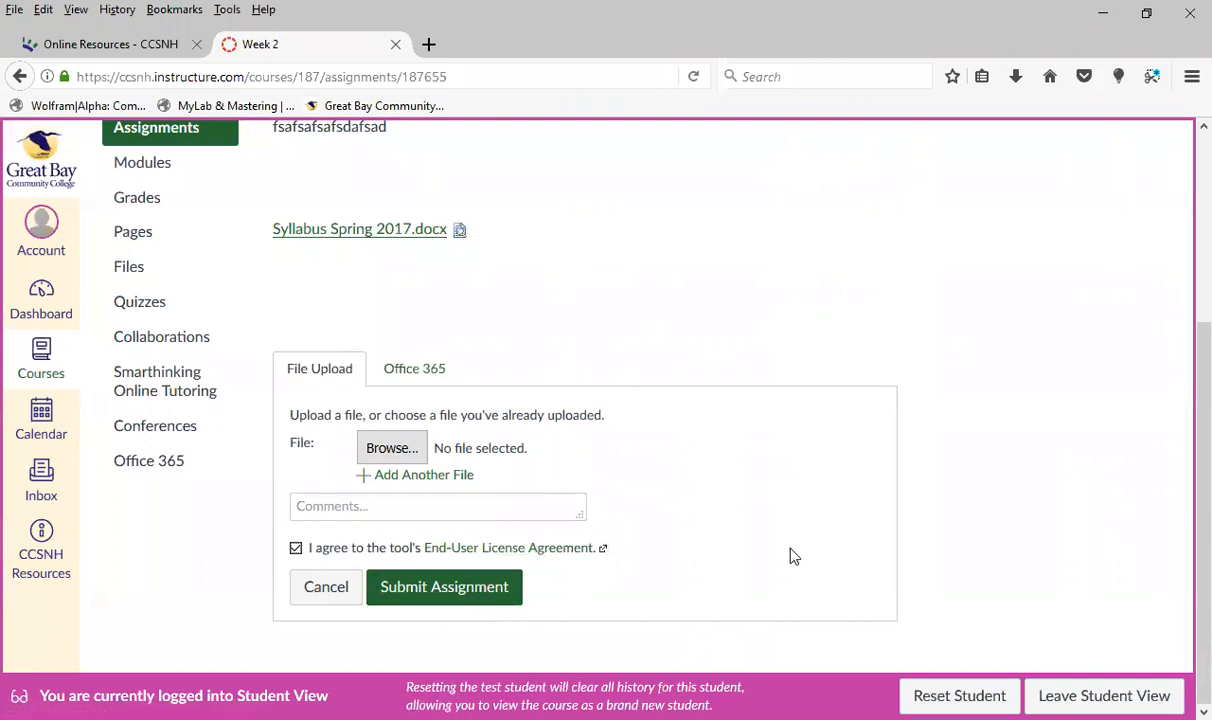
pyautogui.scroll(5, 790, 556)
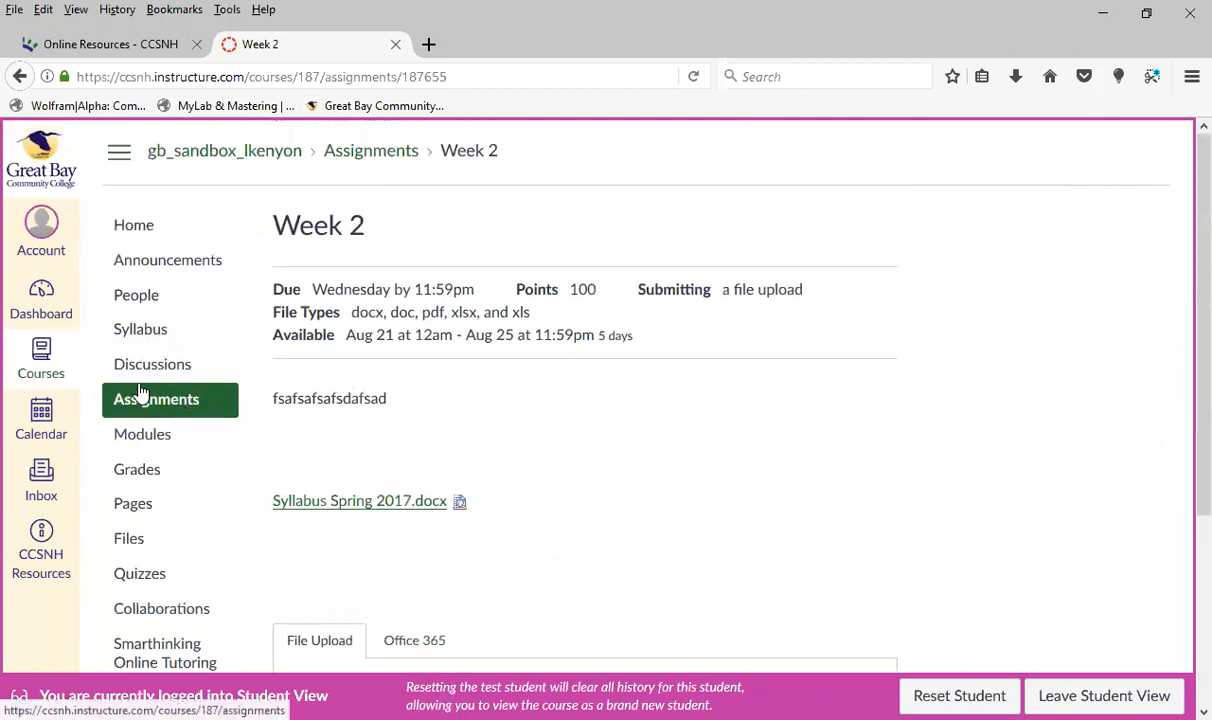
# Leave the Week 2 page without submitting, open the test student's Grades page and examine the scores and group weights
pyautogui.click(140, 469)
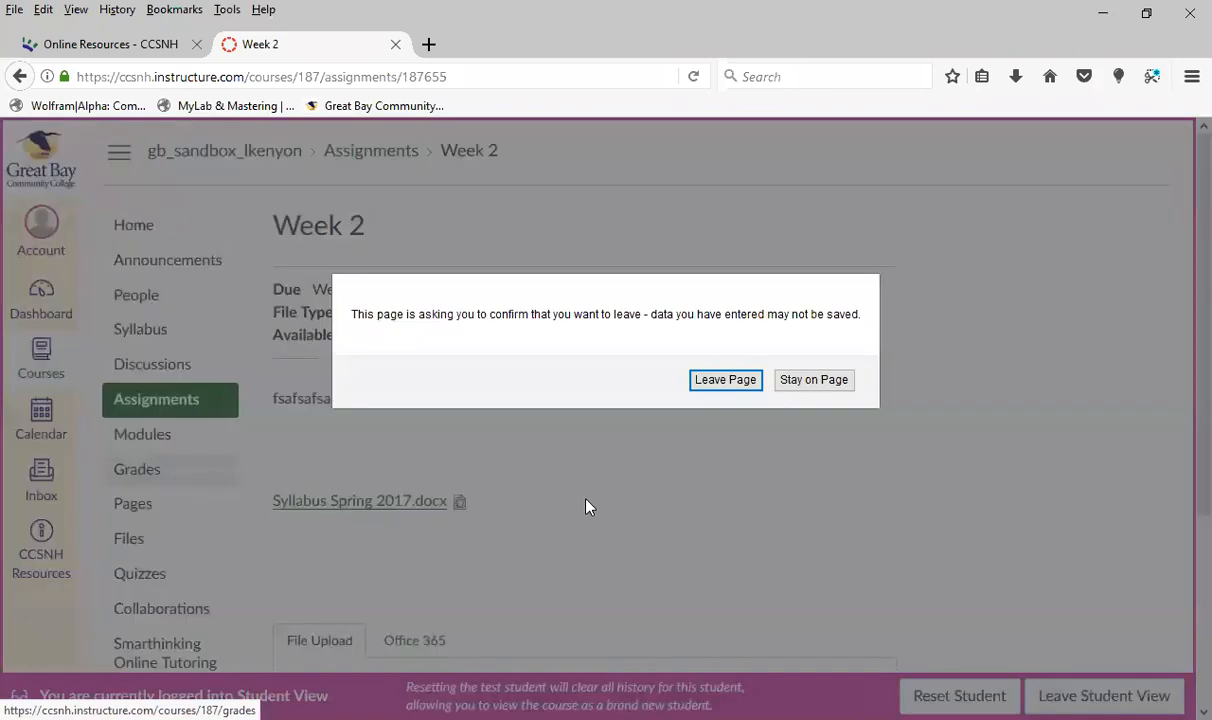
pyautogui.click(725, 381)
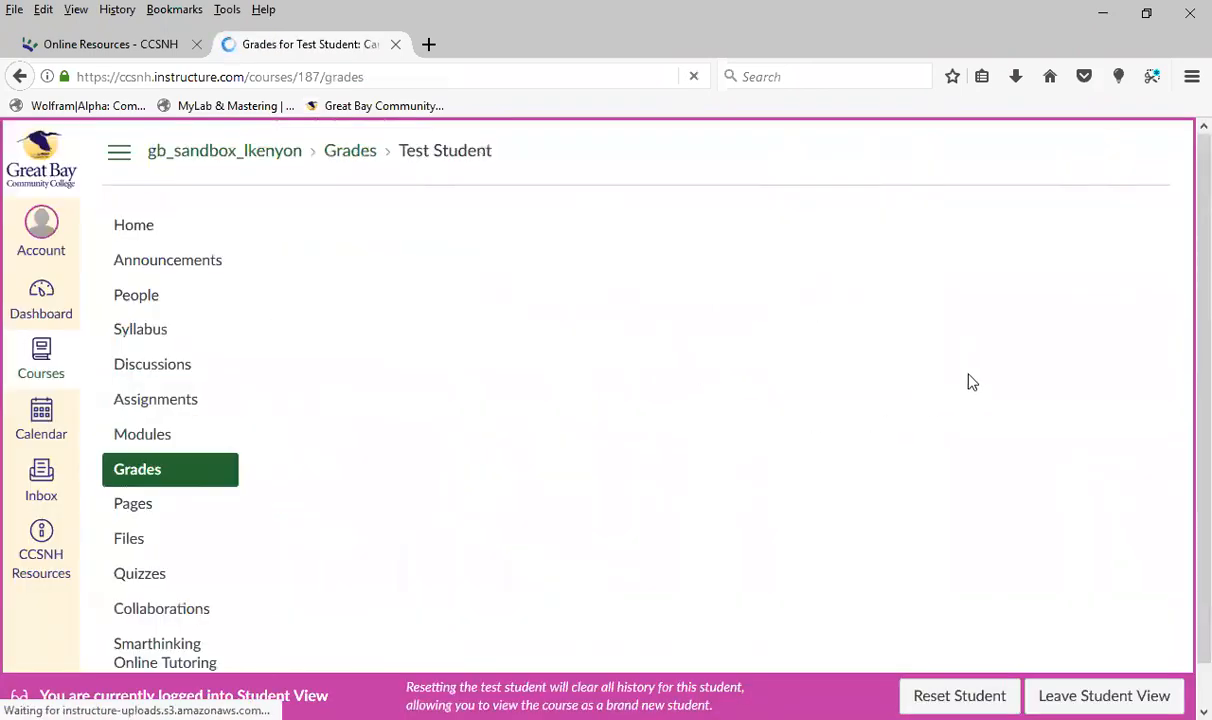
pyautogui.scroll(-3, 844, 482)
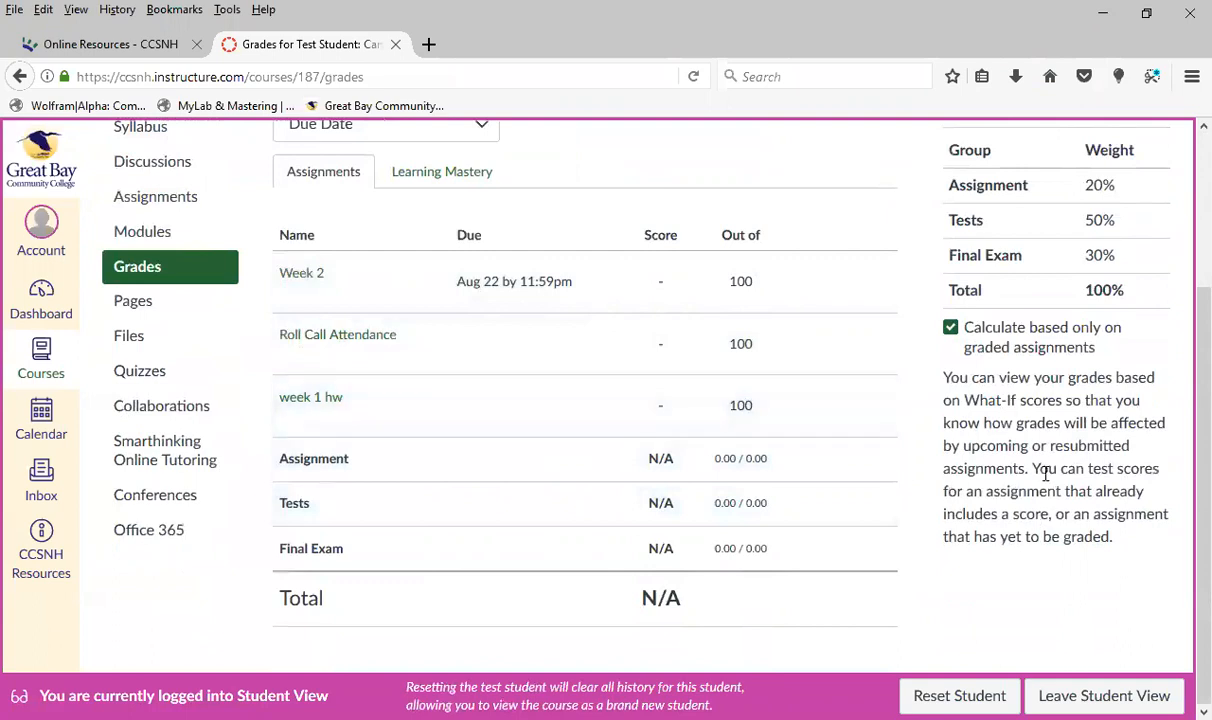
pyautogui.scroll(1, 1049, 487)
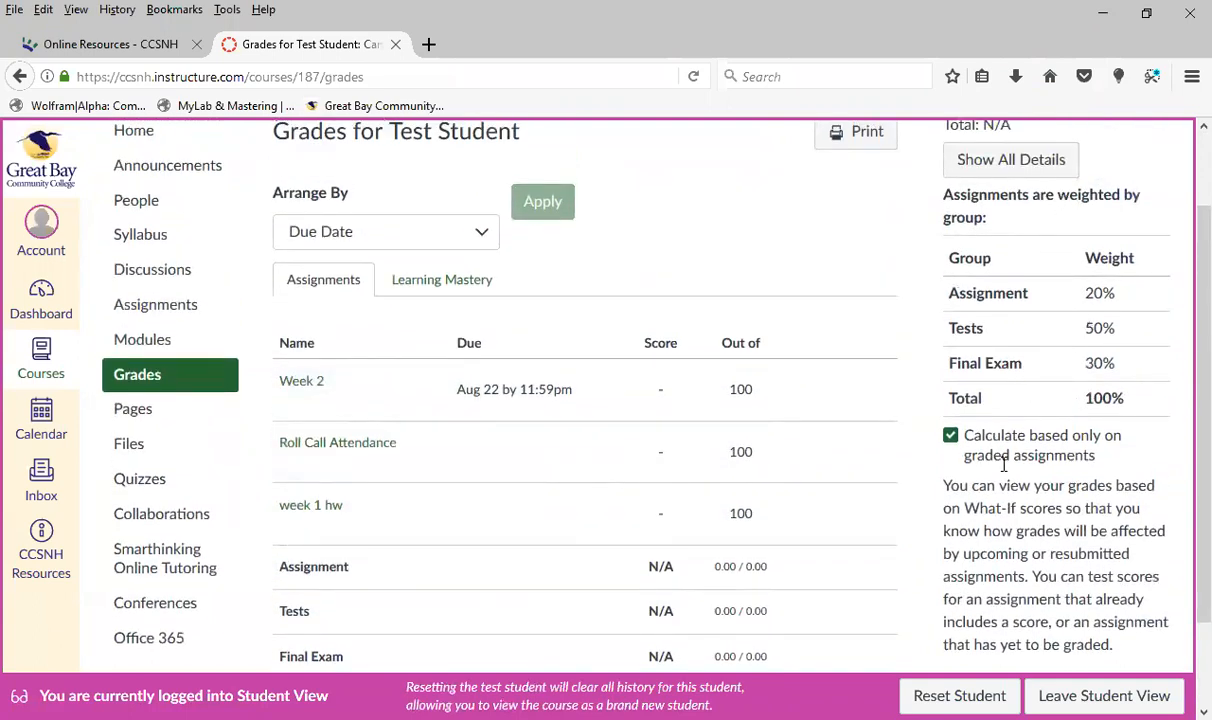
# Review the test student's assignment list, totals and group weights again and leave Student View
pyautogui.scroll(2, 640, 400)
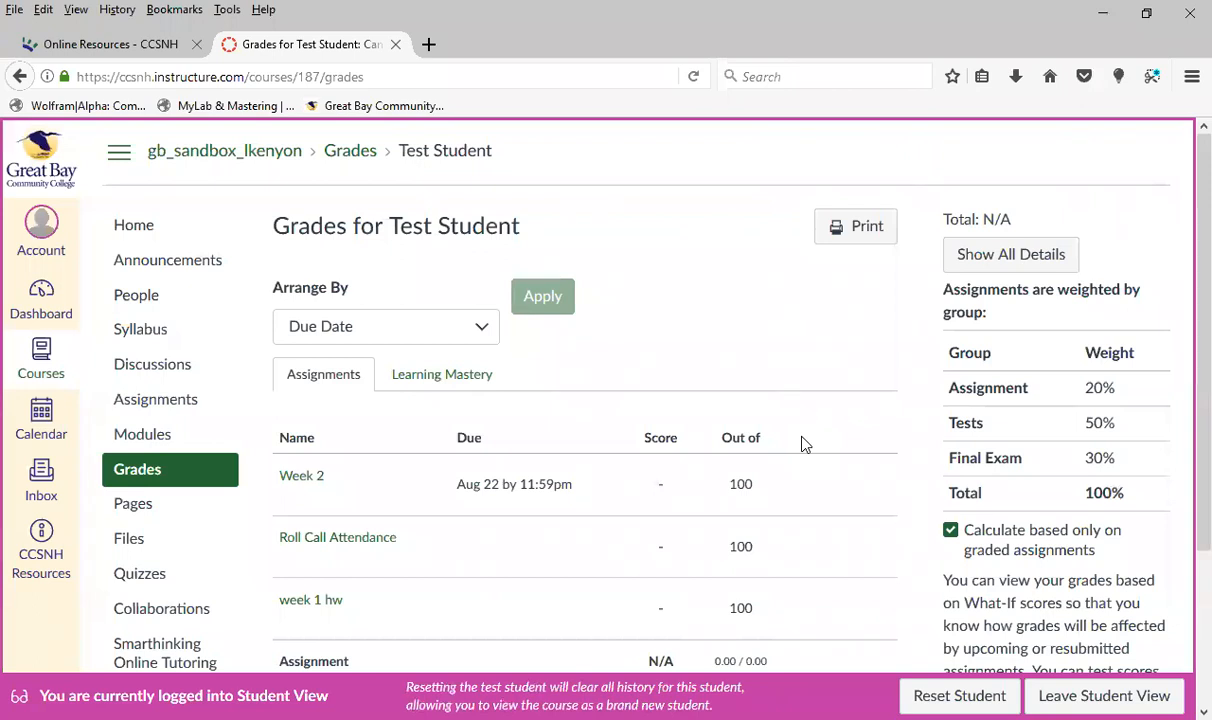
pyautogui.scroll(-2, 720, 366)
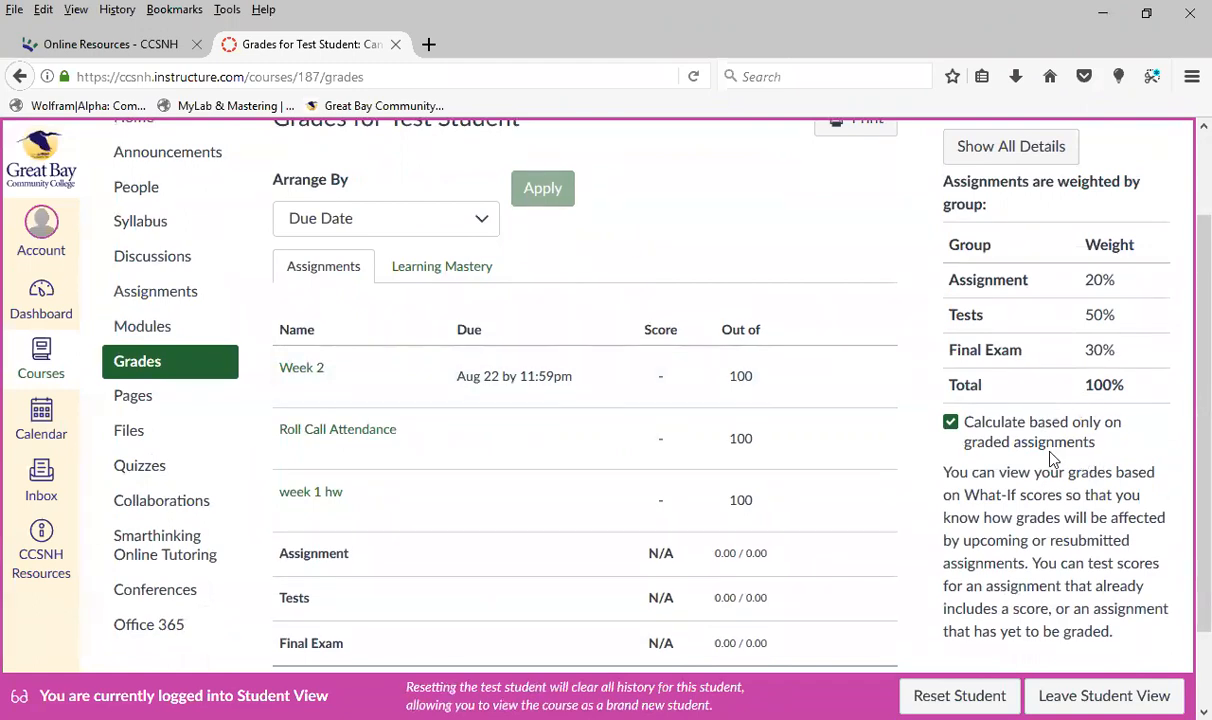
pyautogui.scroll(2, 1050, 457)
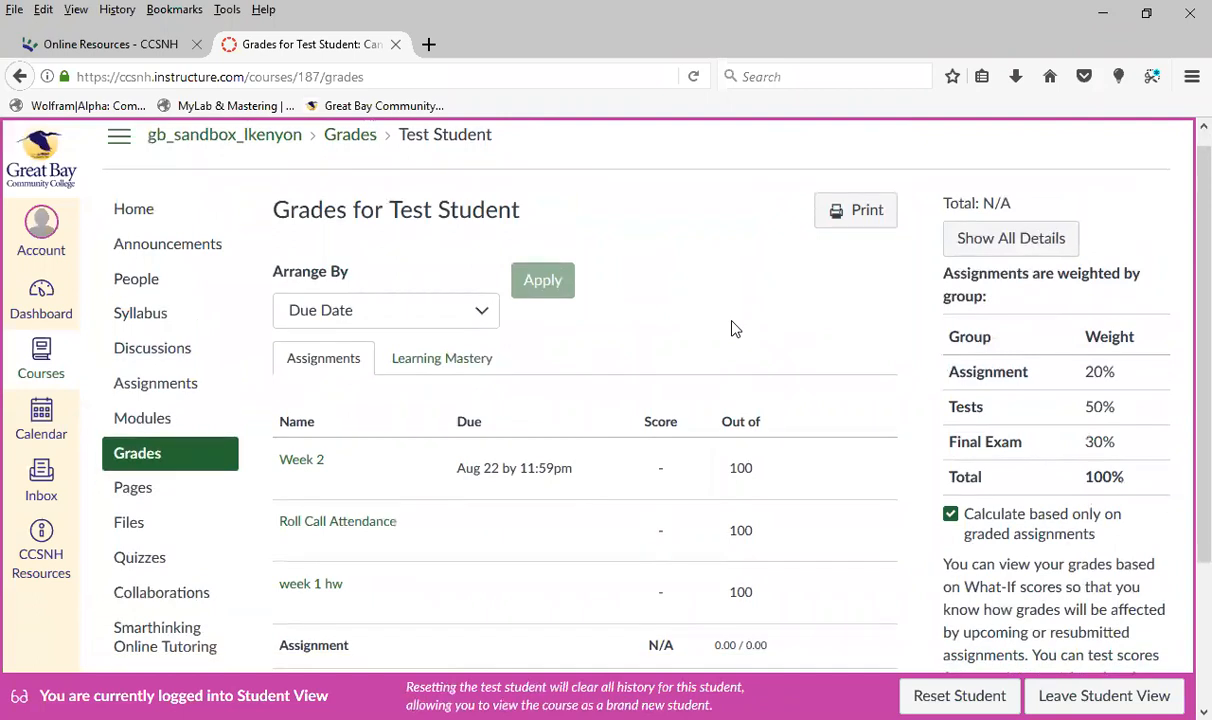
pyautogui.scroll(-2, 730, 327)
pyautogui.scroll(2, 752, 360)
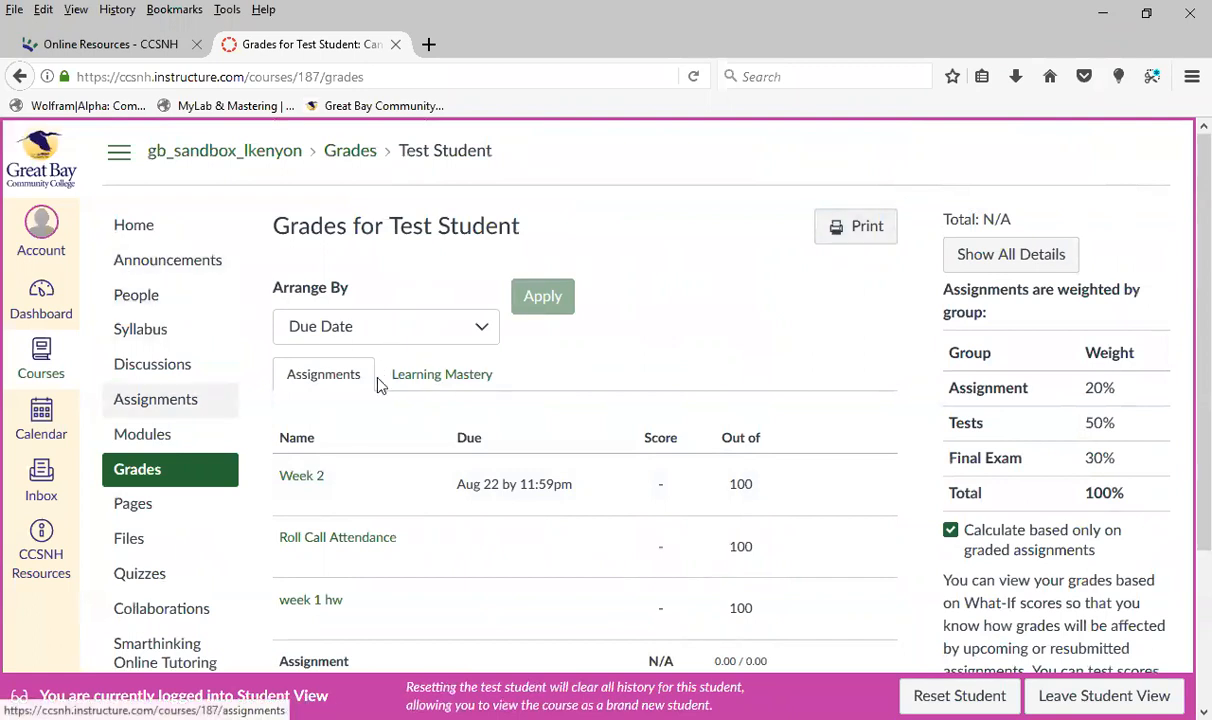
pyautogui.scroll(-4, 222, 422)
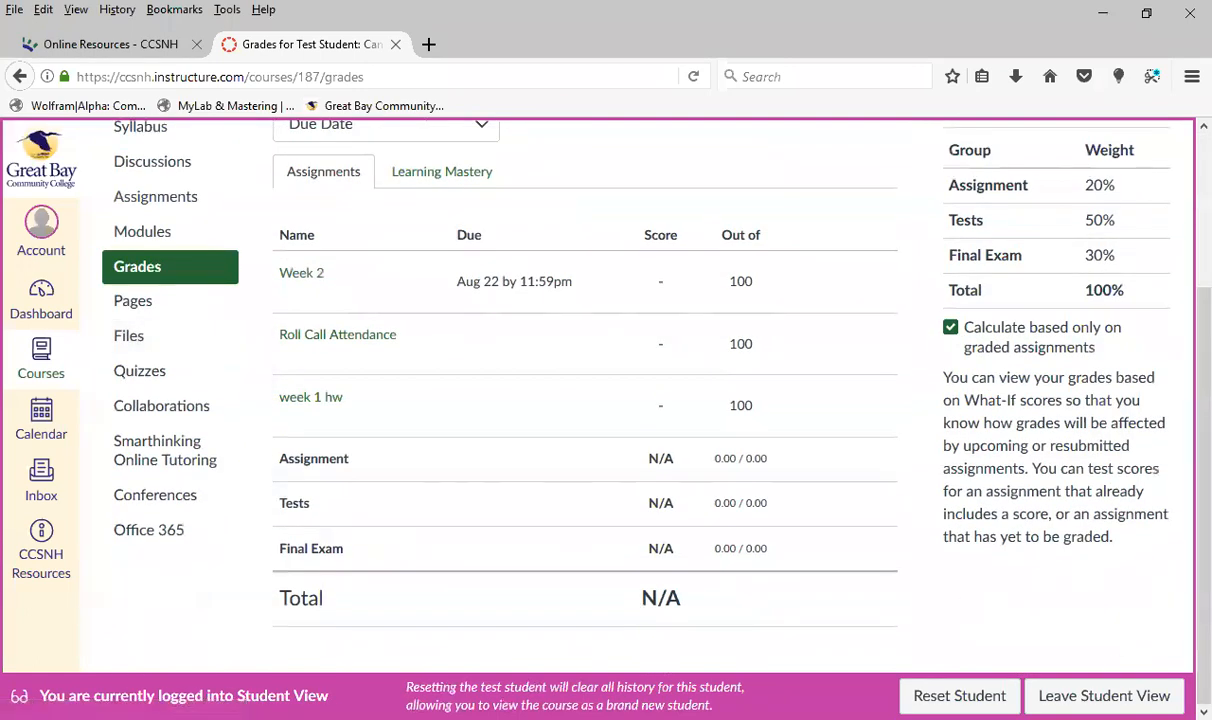
pyautogui.click(1104, 695)
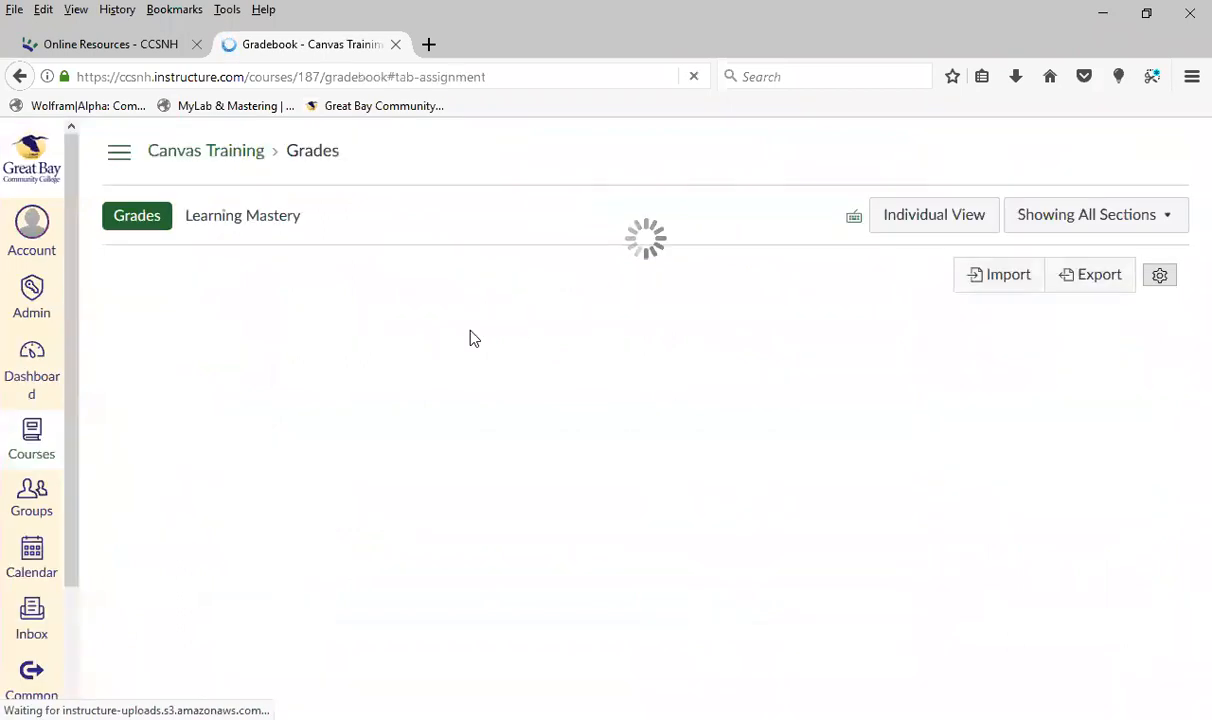
# Show the course navigation, open the Modules page and look over the existing Week 1 module
pyautogui.click(122, 152)
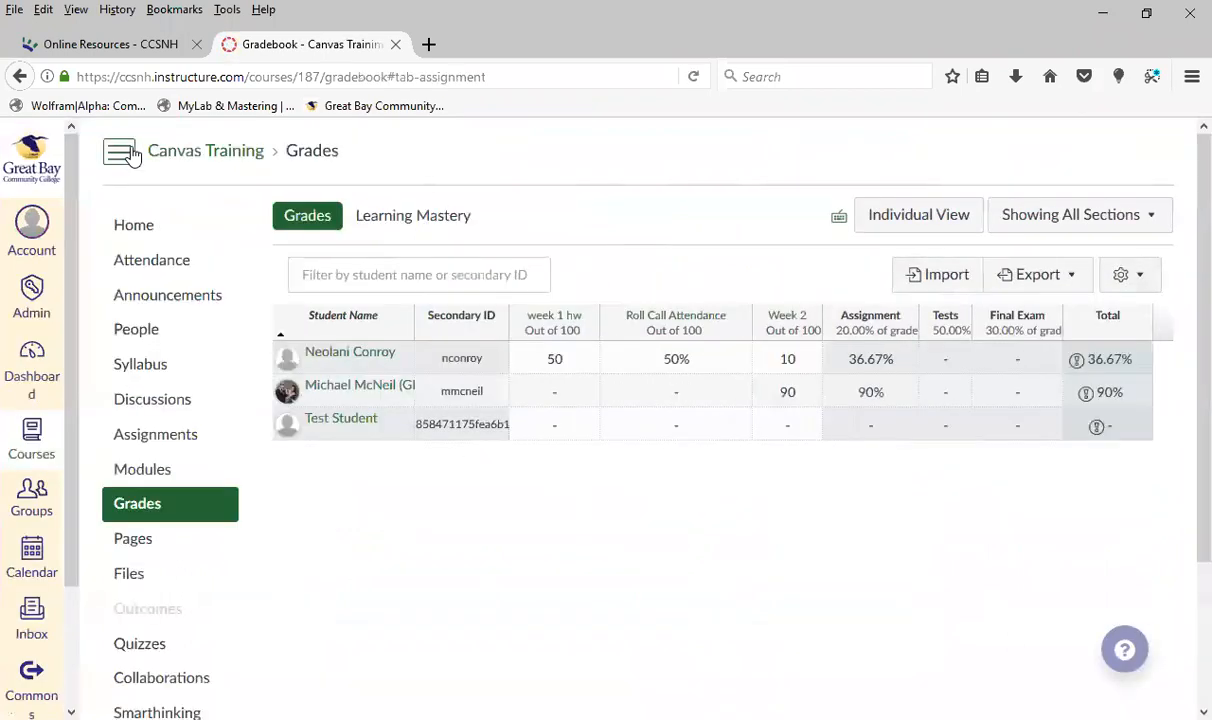
pyautogui.scroll(-3, 325, 490)
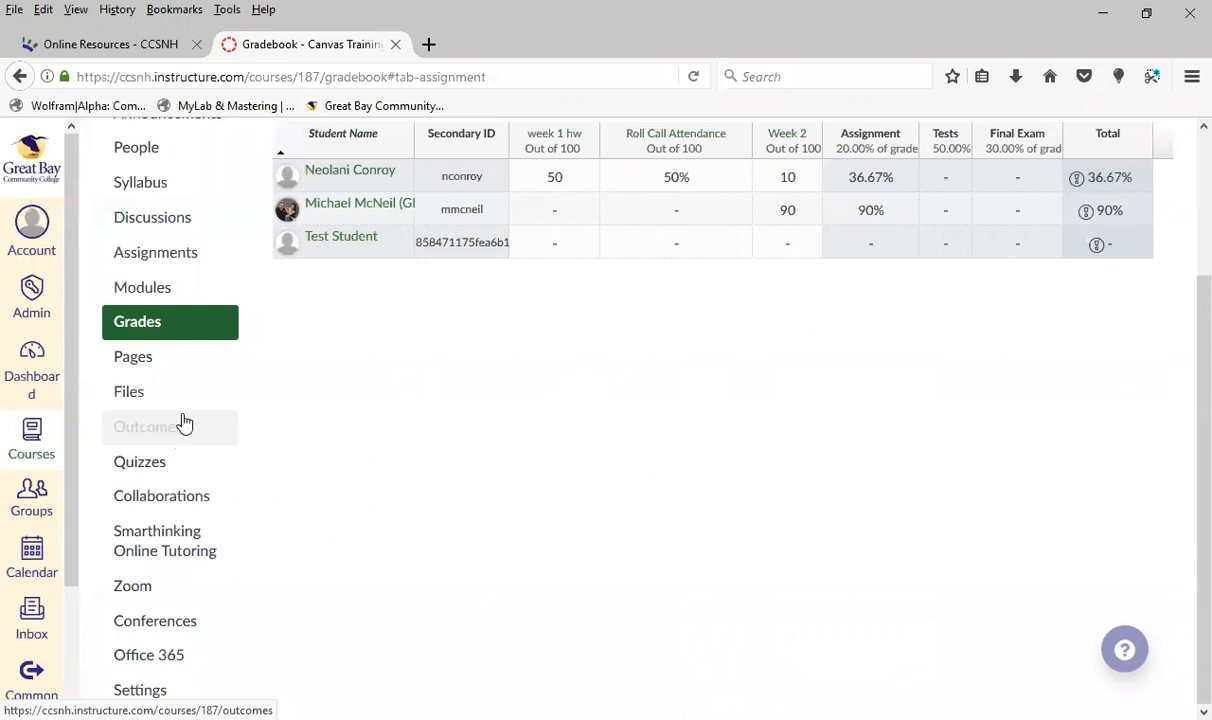
pyautogui.scroll(2, 146, 370)
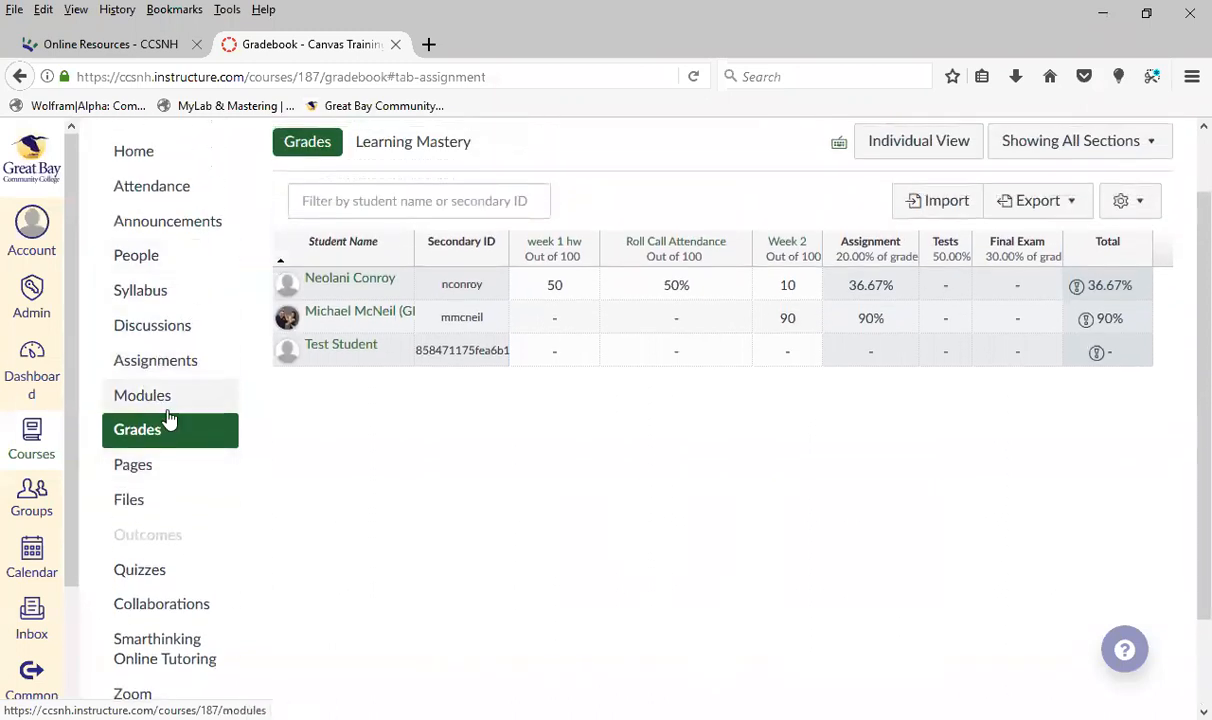
pyautogui.scroll(-2, 168, 430)
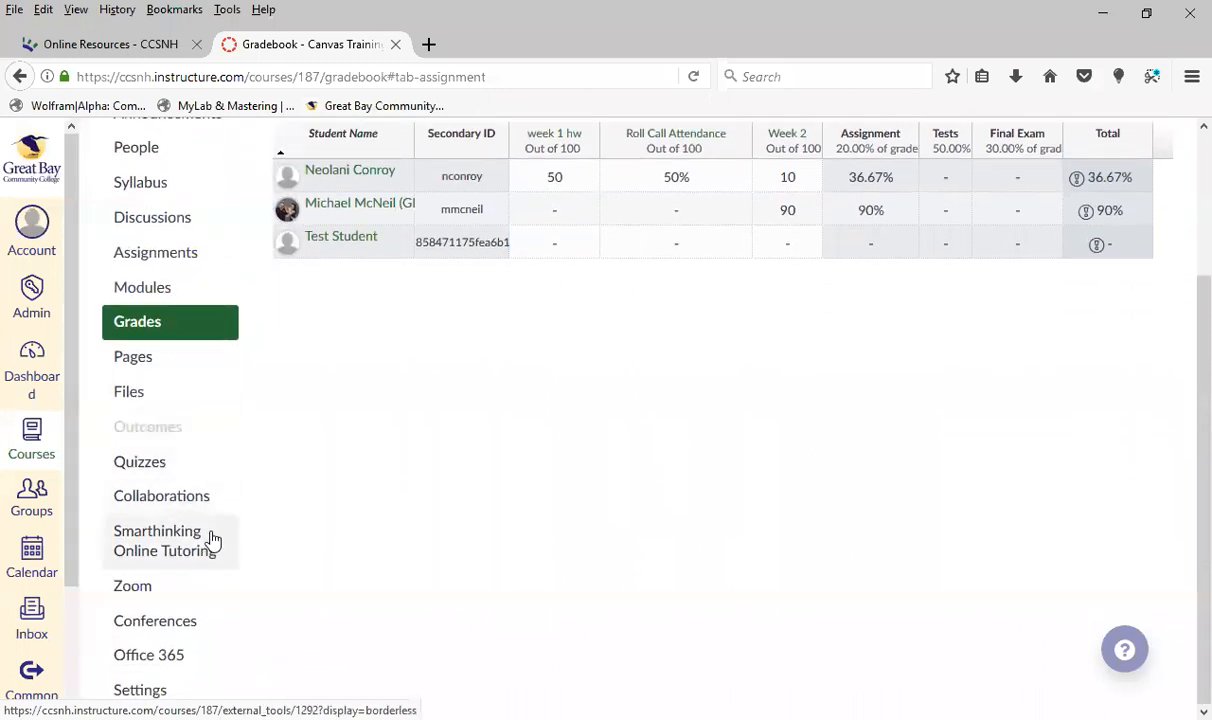
pyautogui.click(157, 291)
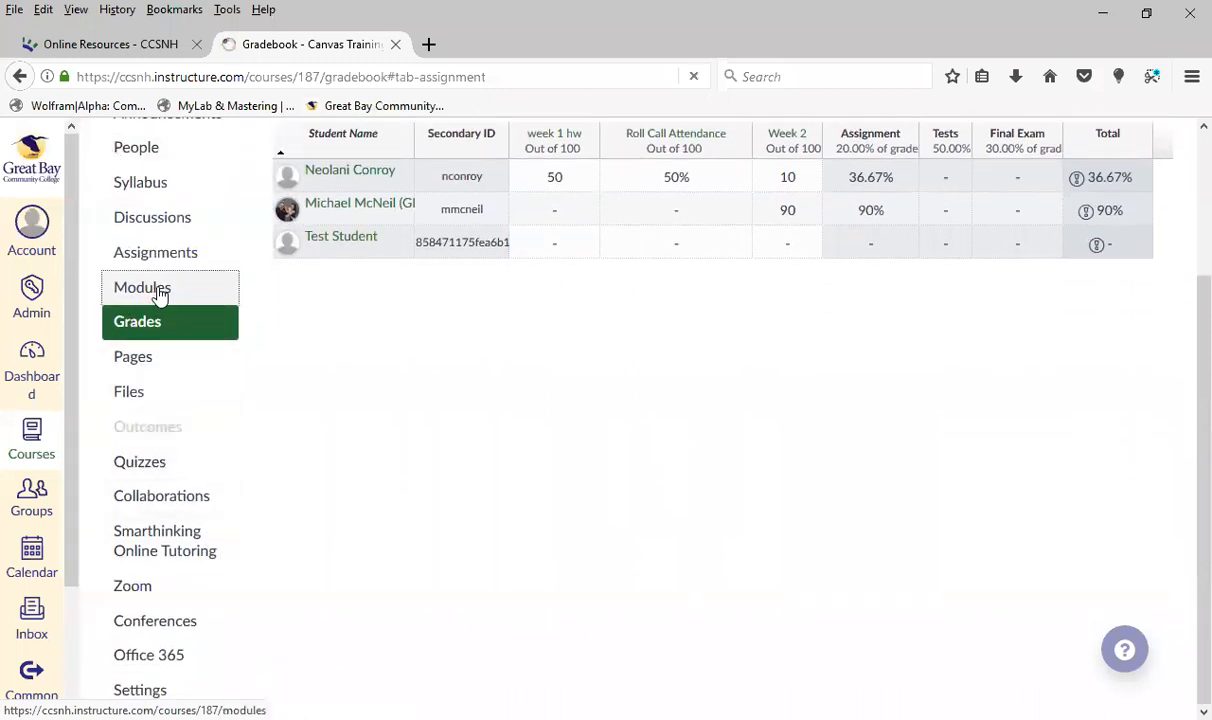
pyautogui.scroll(-3, 636, 582)
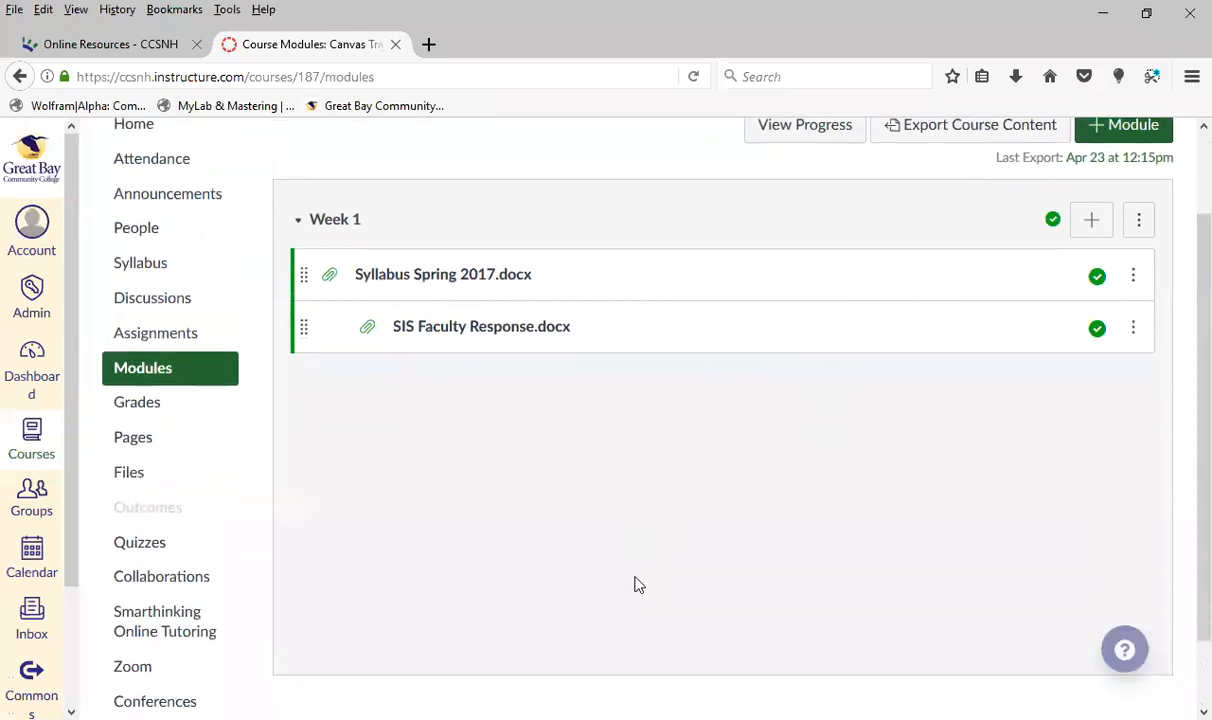
pyautogui.scroll(2, 640, 581)
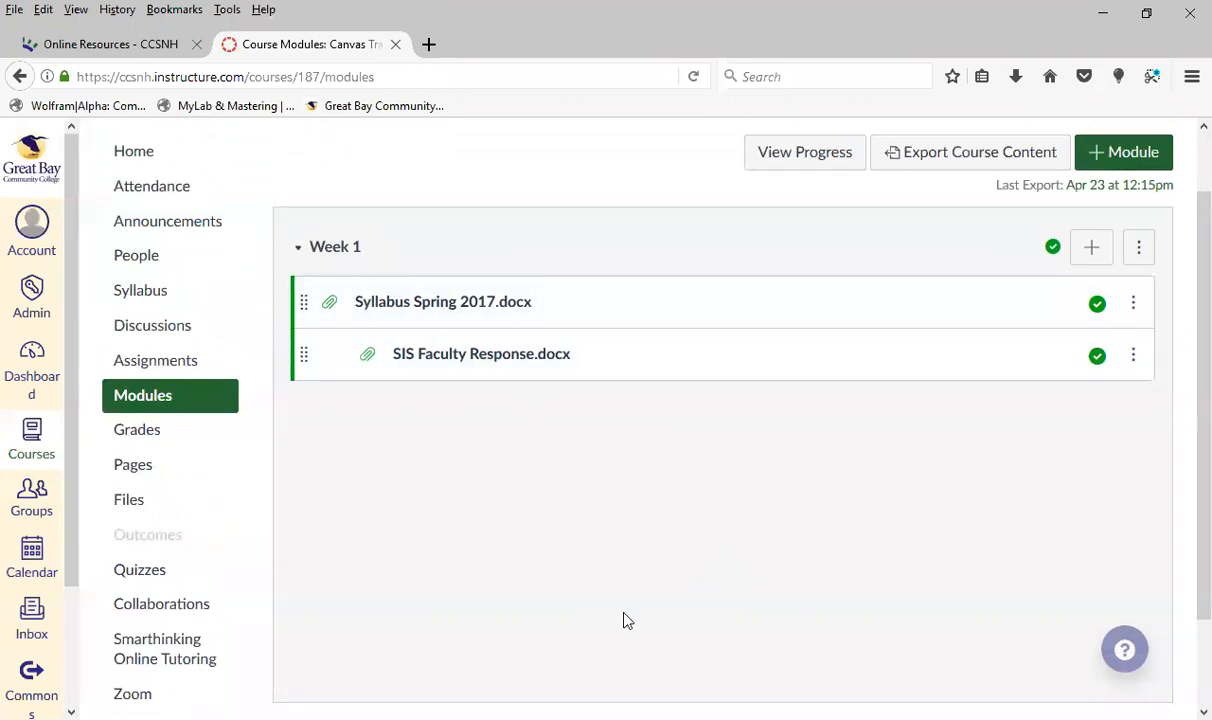
pyautogui.scroll(-1, 600, 525)
pyautogui.scroll(-2, 605, 520)
pyautogui.scroll(2, 611, 514)
pyautogui.scroll(1, 696, 452)
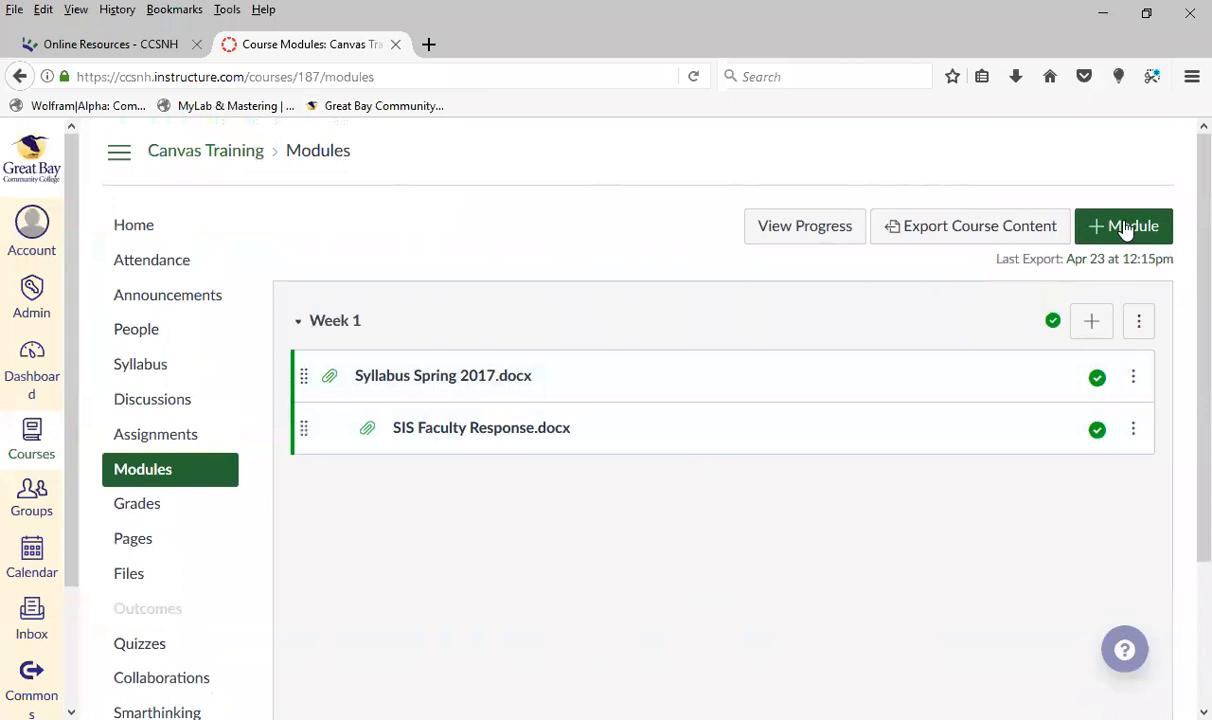
# Start a new module and name it Week 2
pyautogui.click(1092, 235)
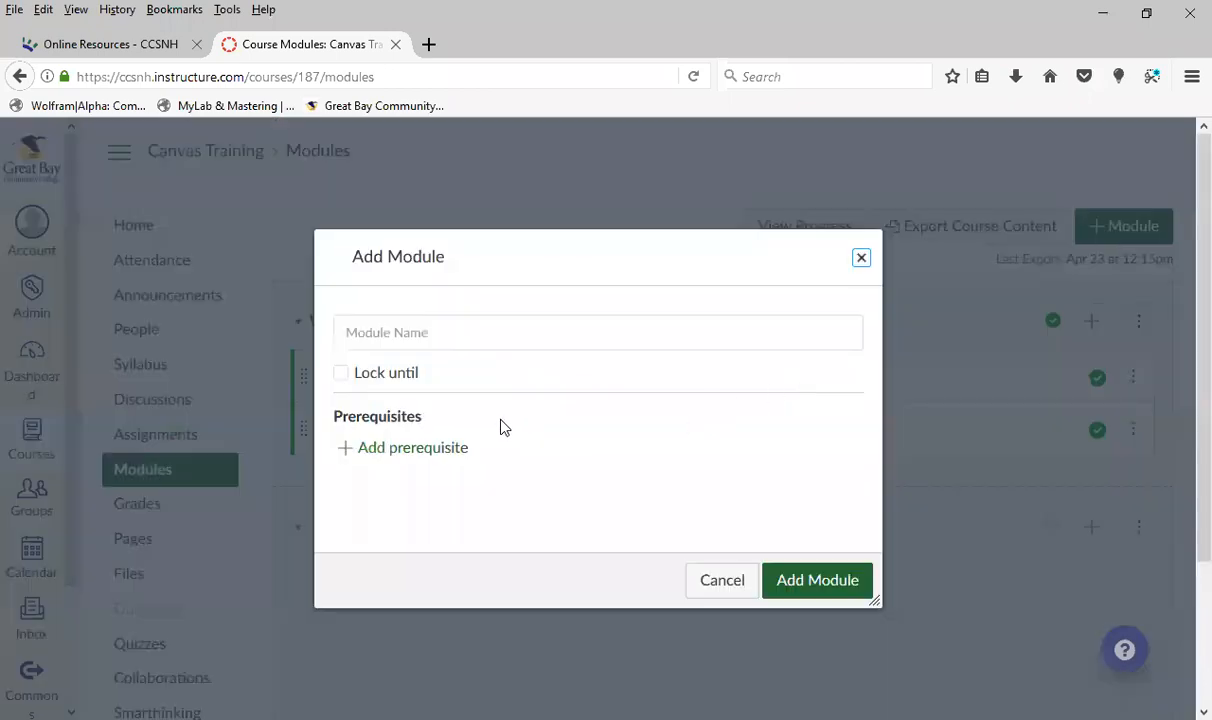
pyautogui.click(573, 335)
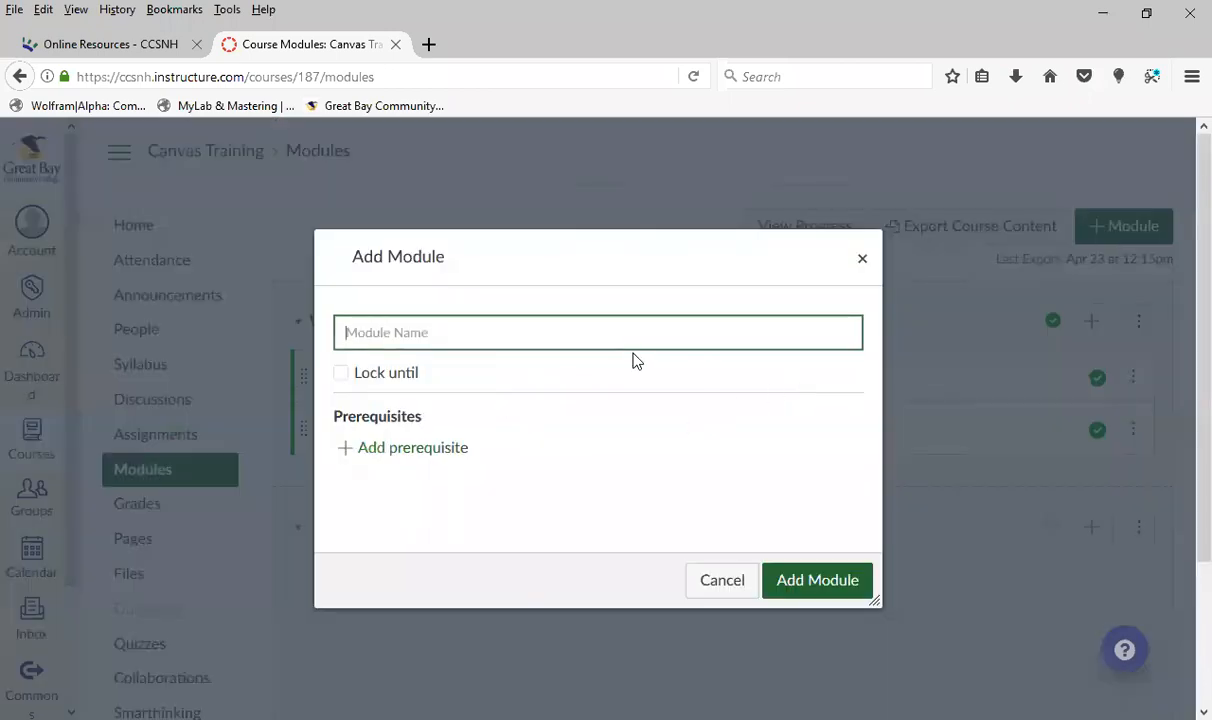
pyautogui.write('Week 2')
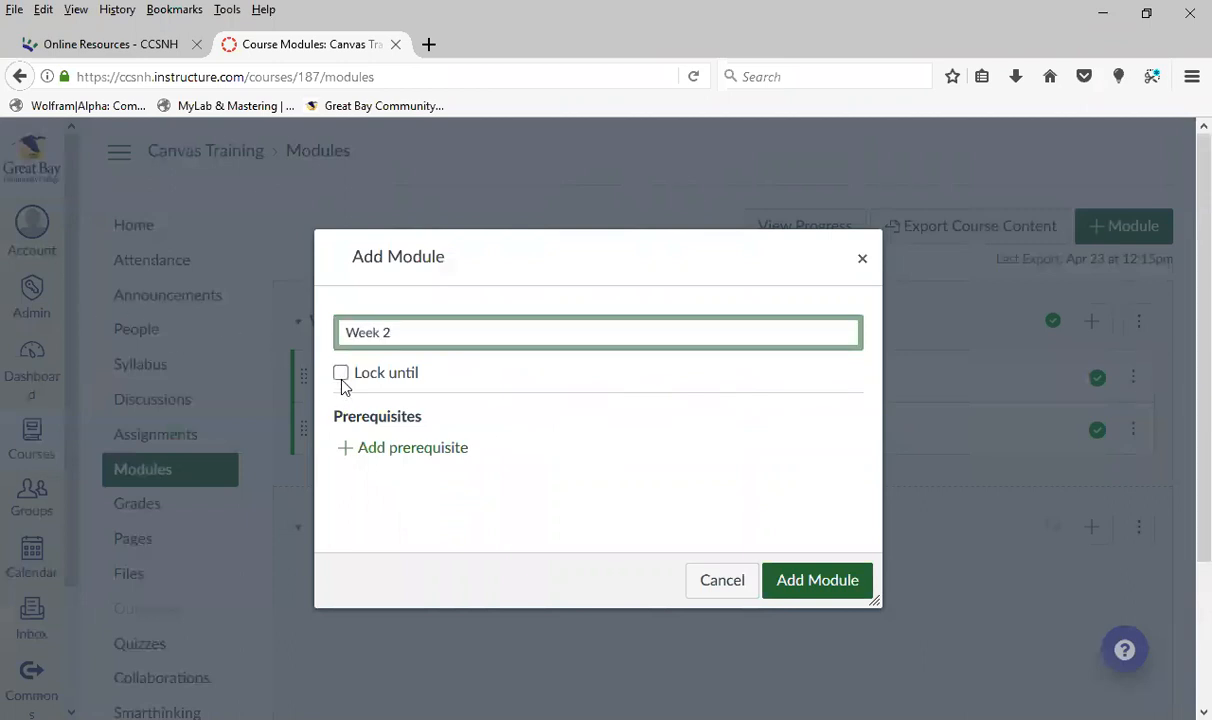
# Try out the Lock until option and a Week 1 prerequisite for the new module, and clear both choices again
pyautogui.click(341, 374)
pyautogui.click(341, 374)
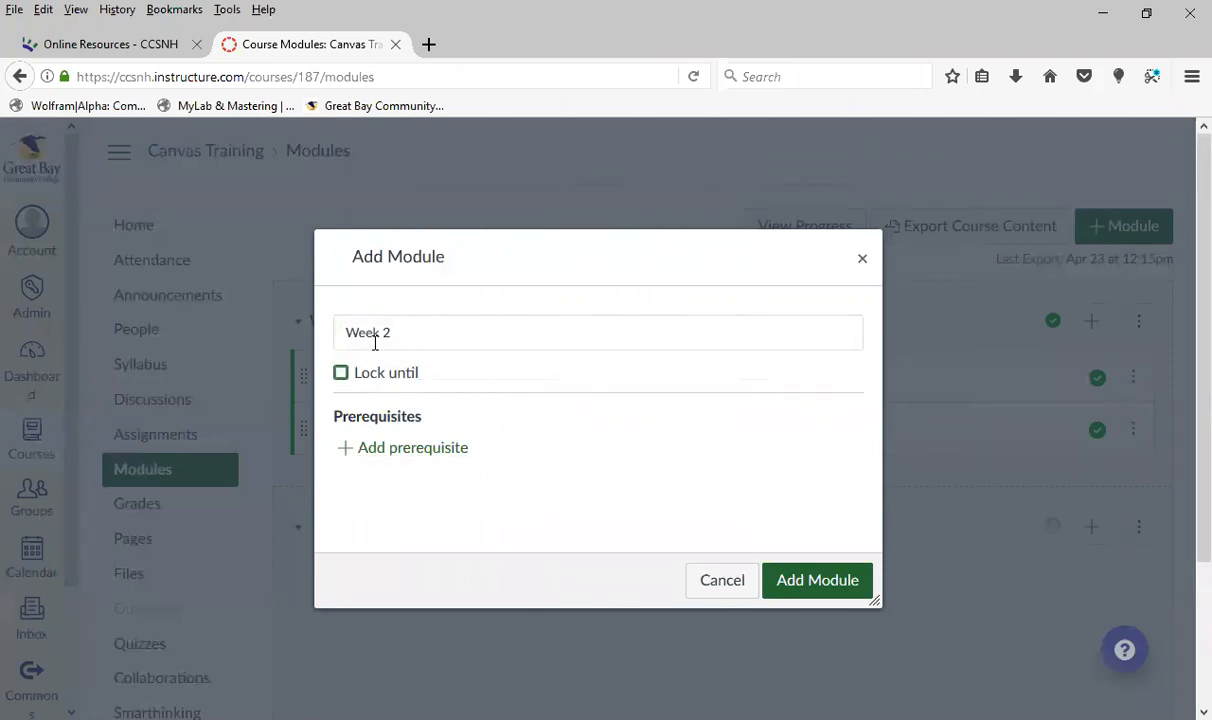
pyautogui.click(445, 457)
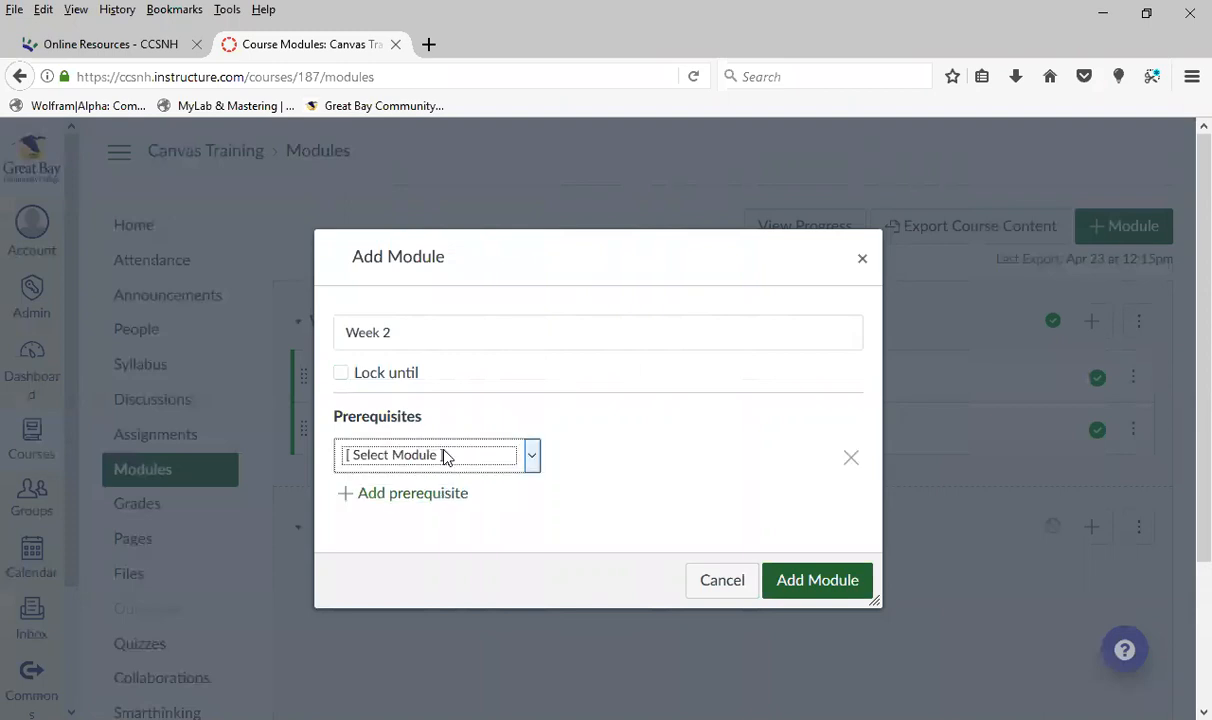
pyautogui.scroll(-2, 565, 470)
pyautogui.click(538, 350)
pyautogui.click(452, 404)
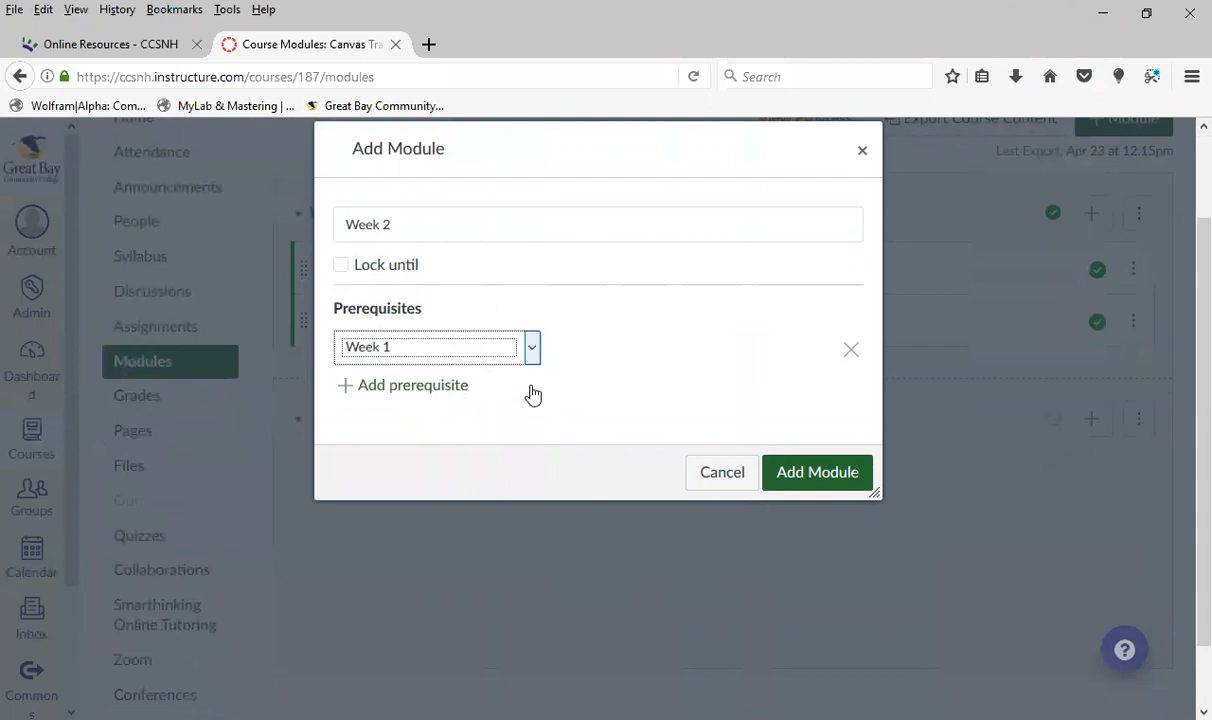
pyautogui.click(512, 346)
pyautogui.click(514, 378)
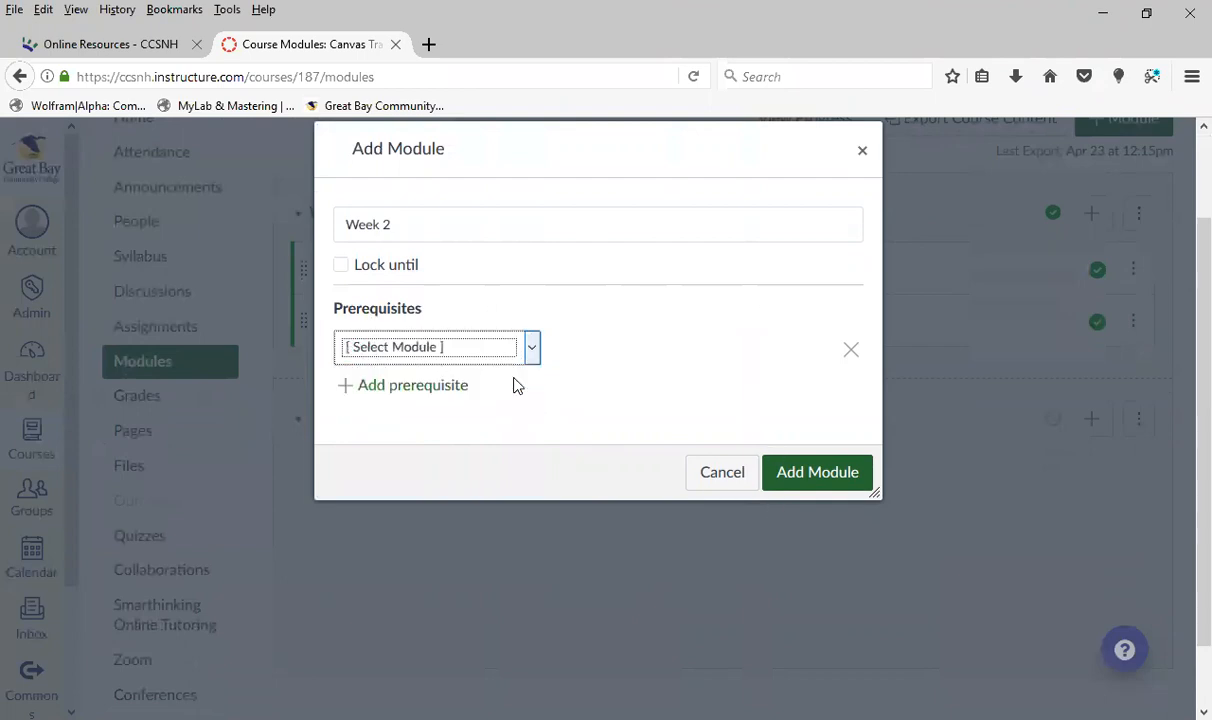
# Add the Week 2 module to the course and publish it
pyautogui.click(815, 487)
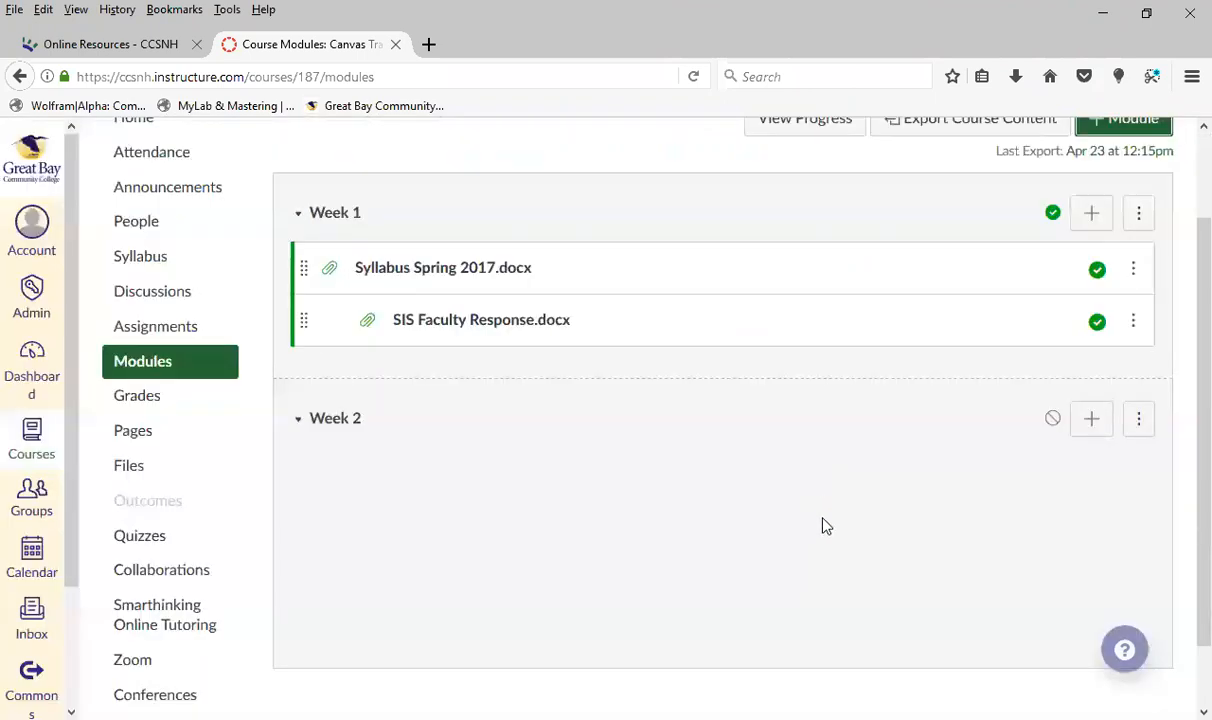
pyautogui.click(1052, 419)
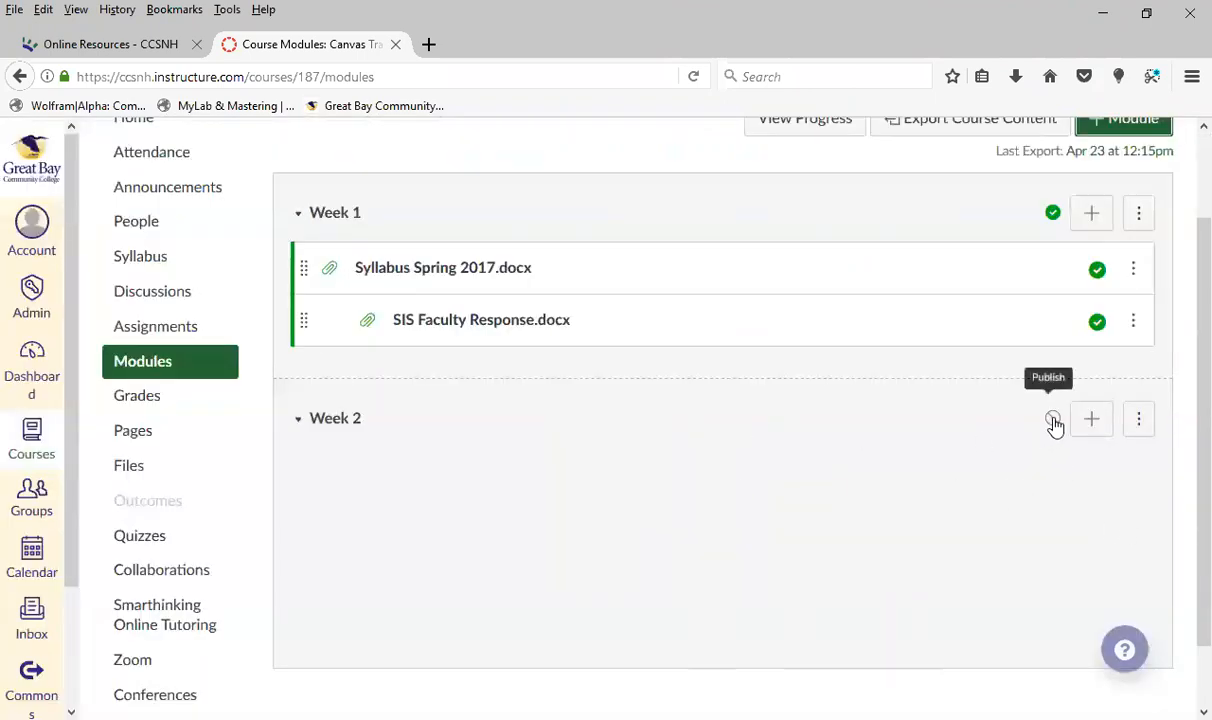
# Add the first Demo Forum discussion to the Week 2 module without indentation
pyautogui.click(1101, 424)
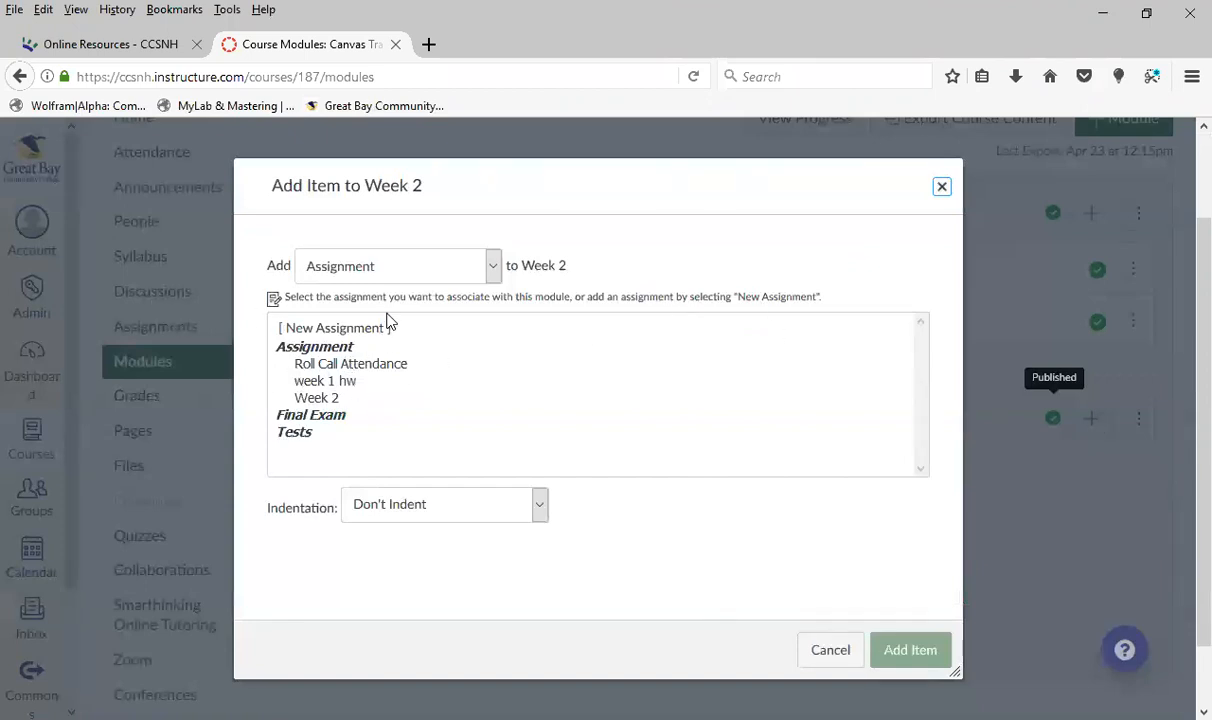
pyautogui.click(492, 266)
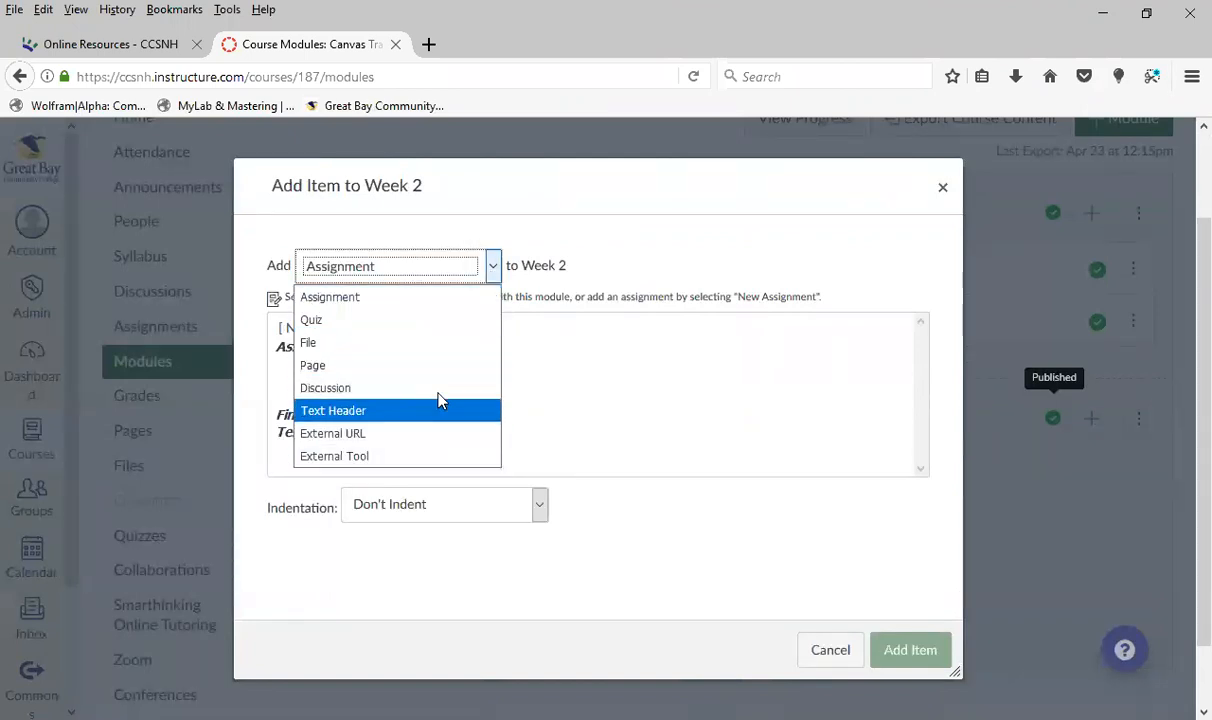
pyautogui.click(418, 388)
pyautogui.click(336, 346)
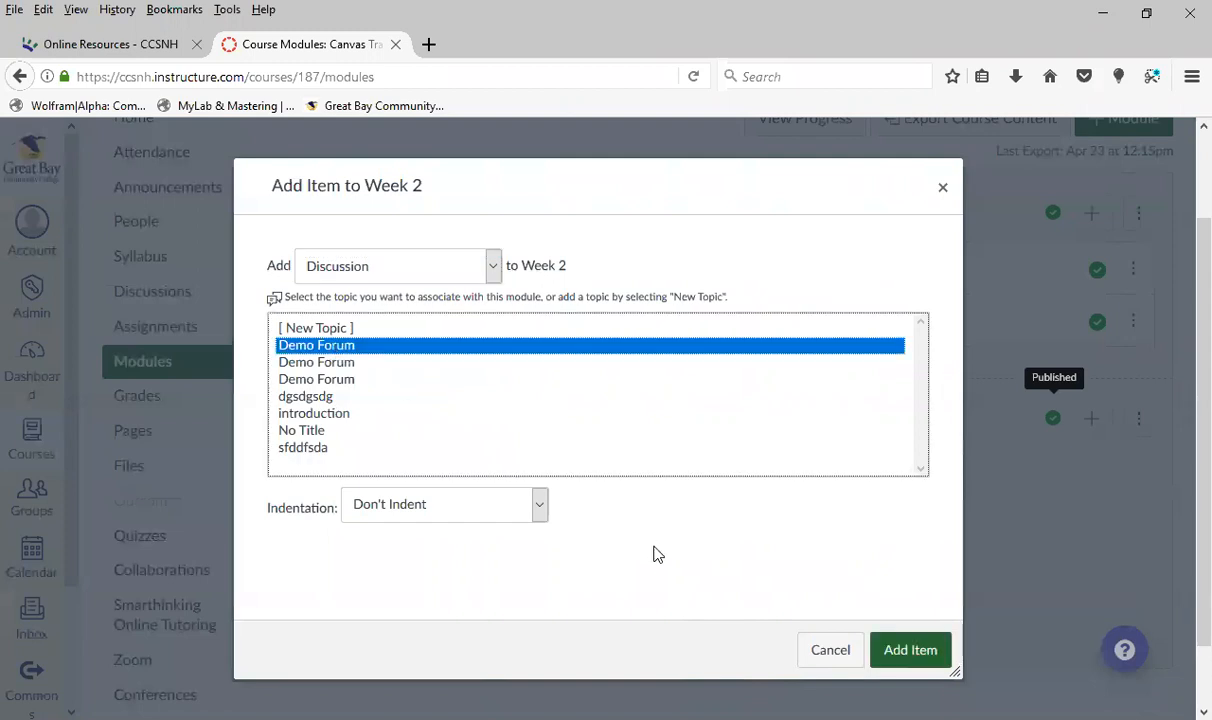
pyautogui.click(908, 651)
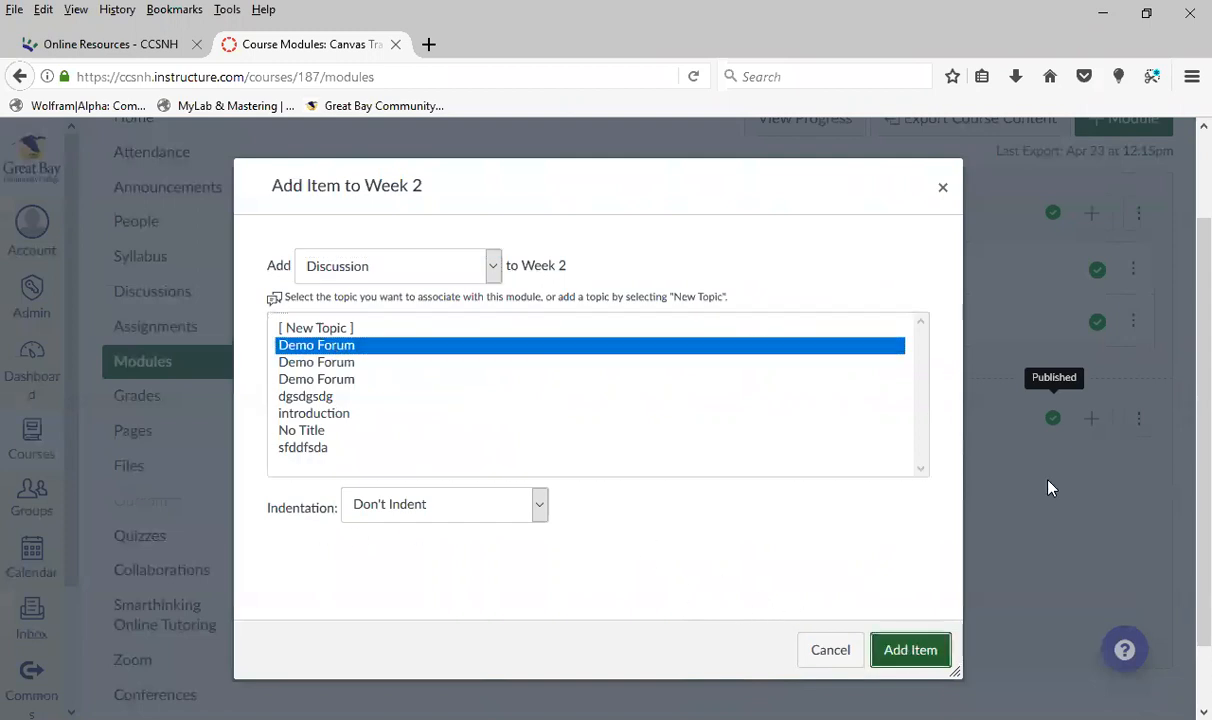
# Add the existing Week 2 assignment to the Week 2 module without indentation
pyautogui.click(1091, 420)
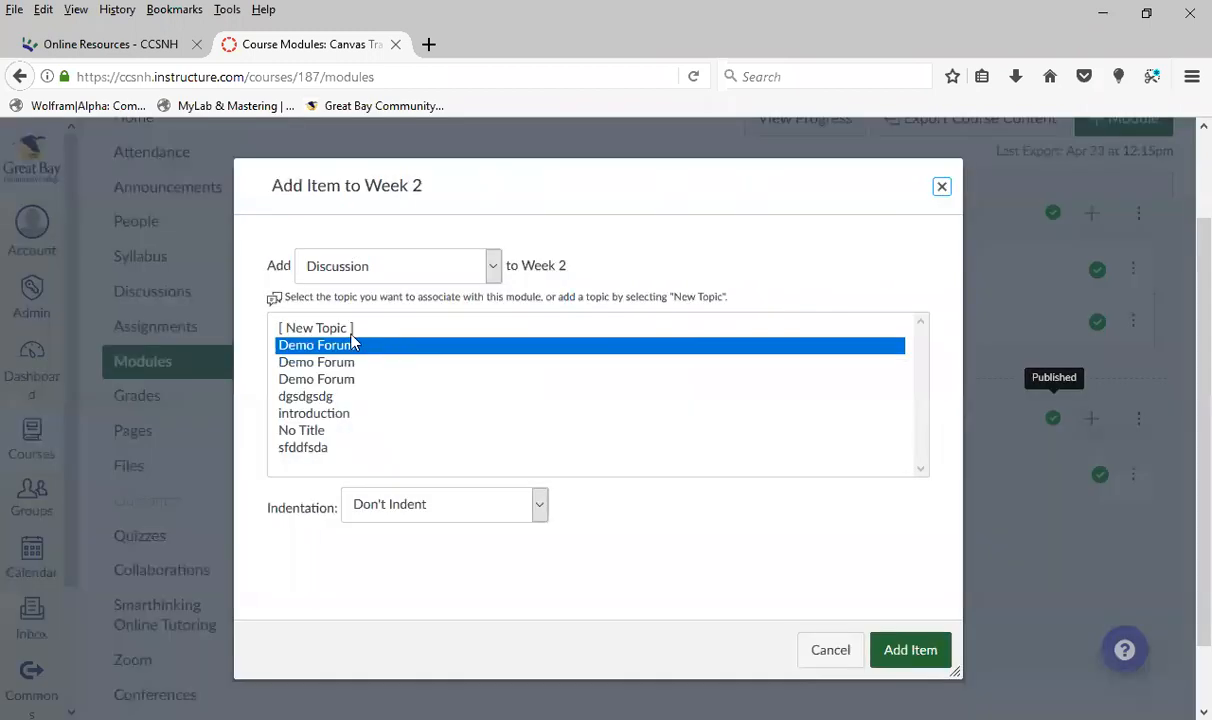
pyautogui.click(490, 264)
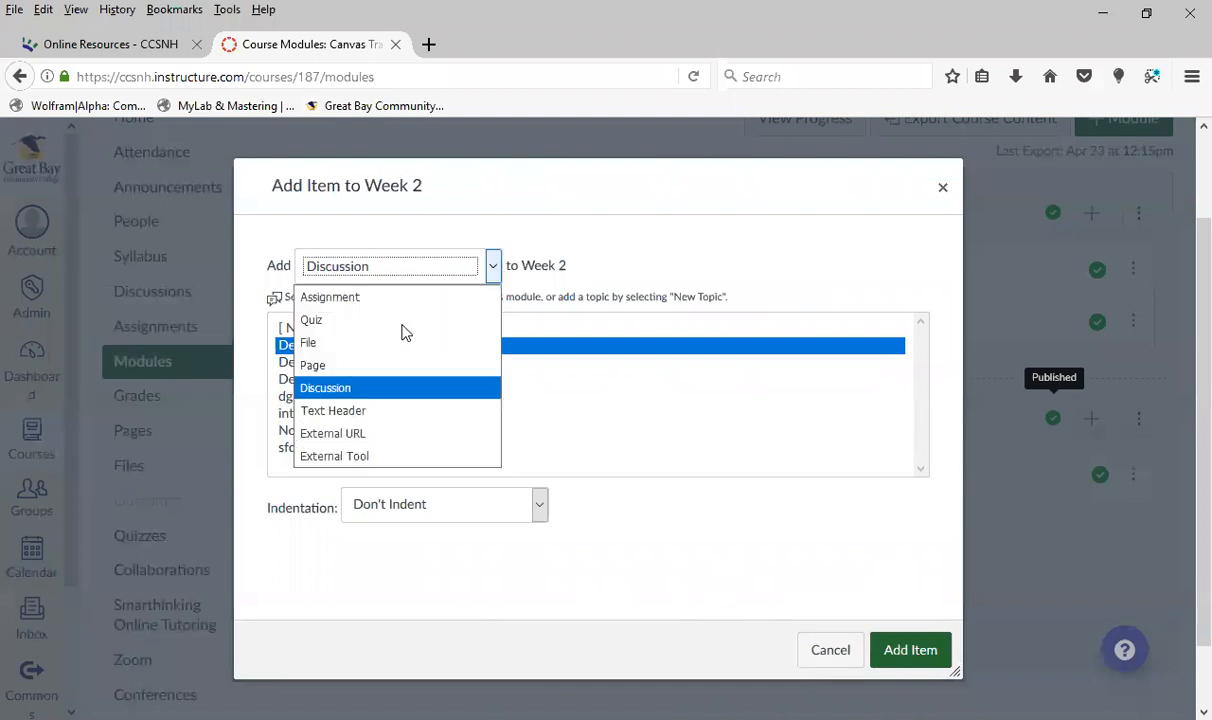
pyautogui.click(382, 297)
pyautogui.click(338, 400)
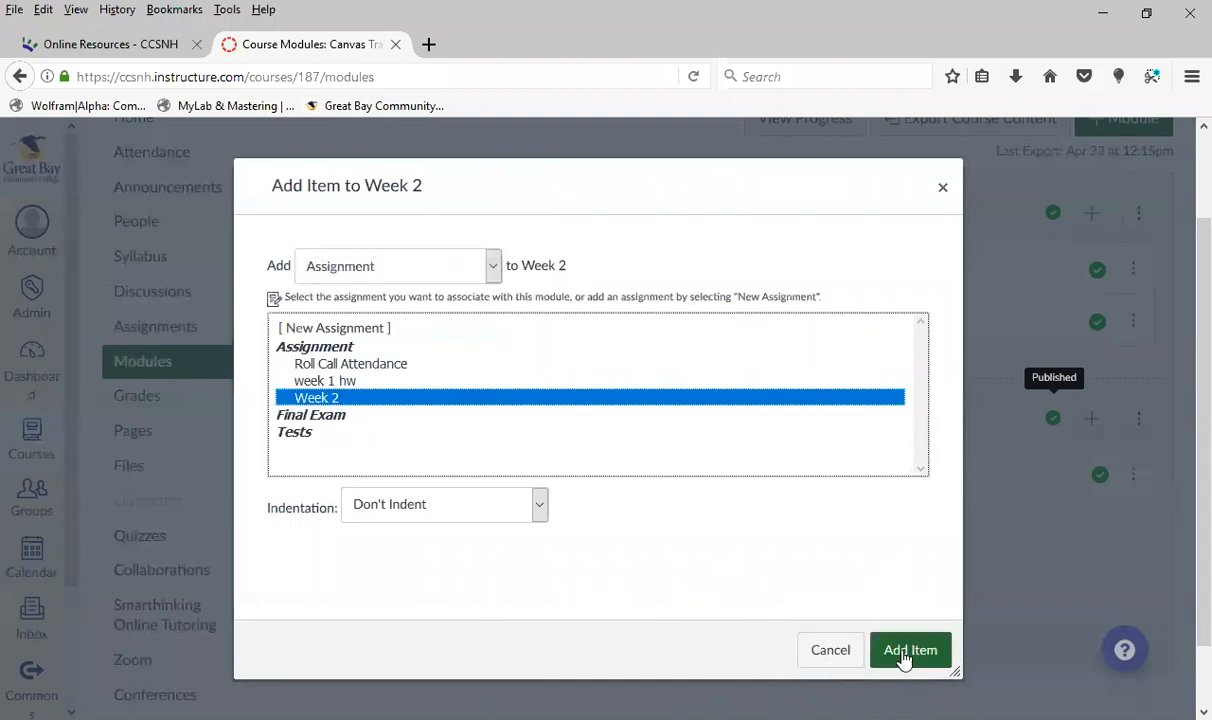
pyautogui.click(916, 651)
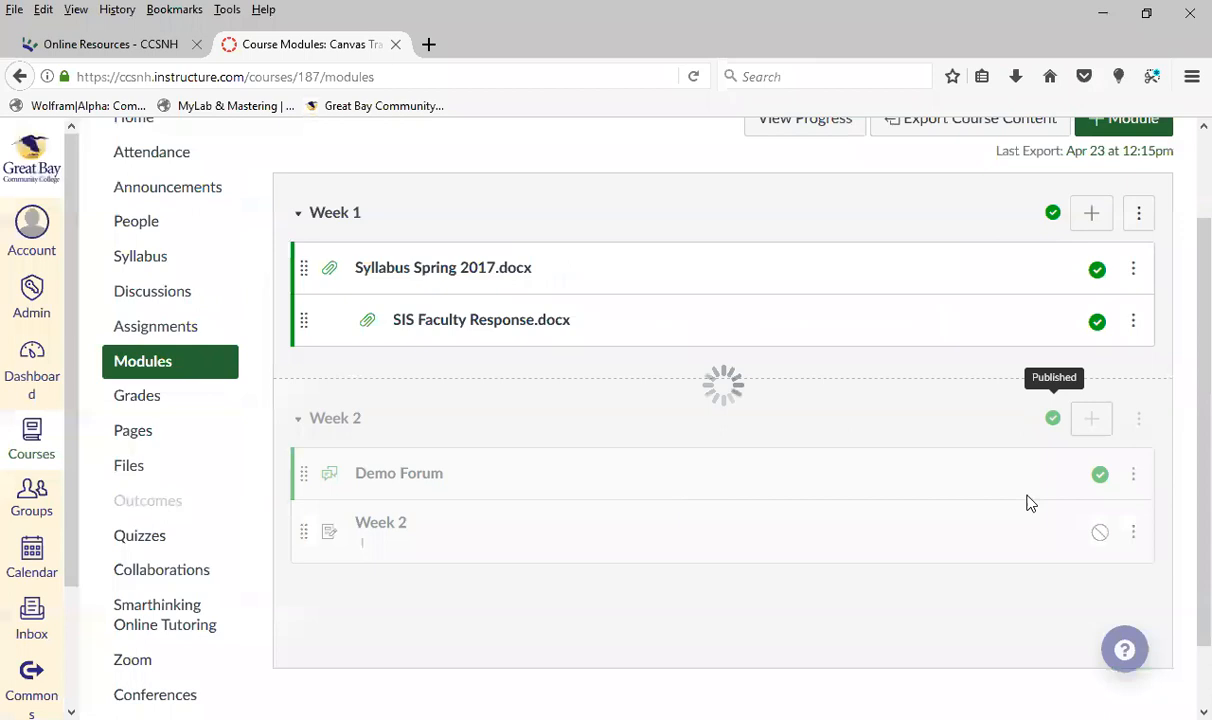
# Add the existing page named test page to the Week 2 module without indentation
pyautogui.click(1082, 424)
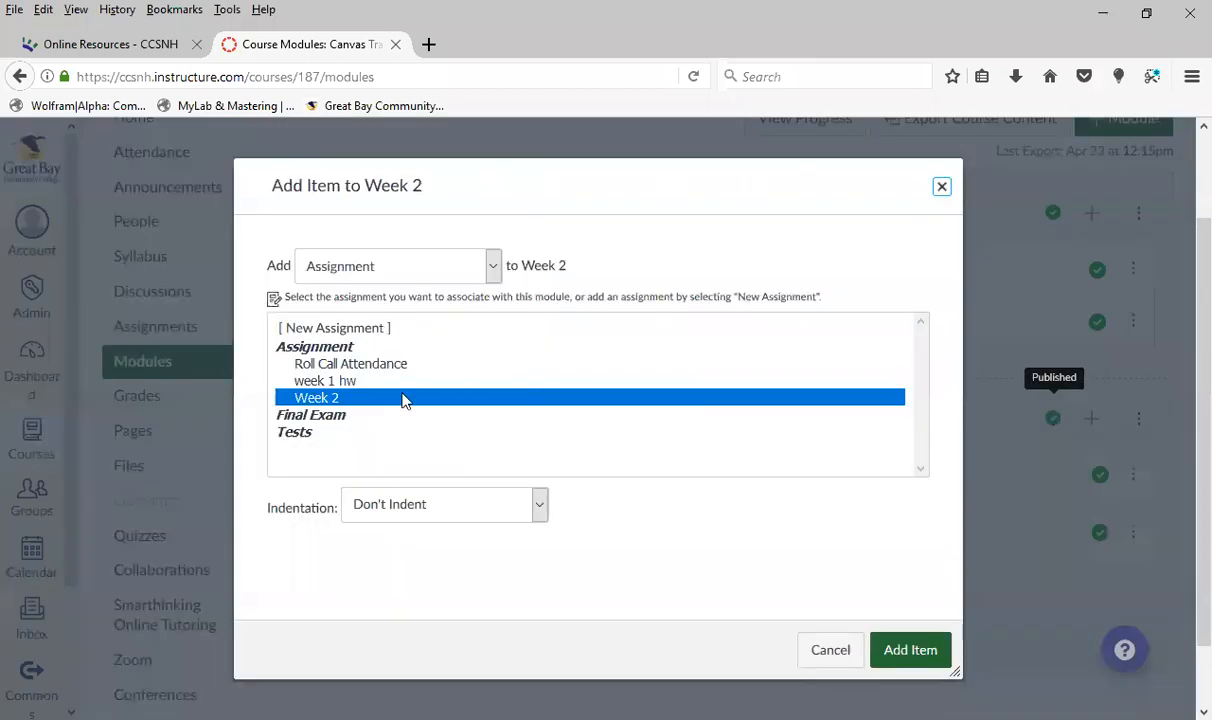
pyautogui.click(493, 265)
pyautogui.click(365, 375)
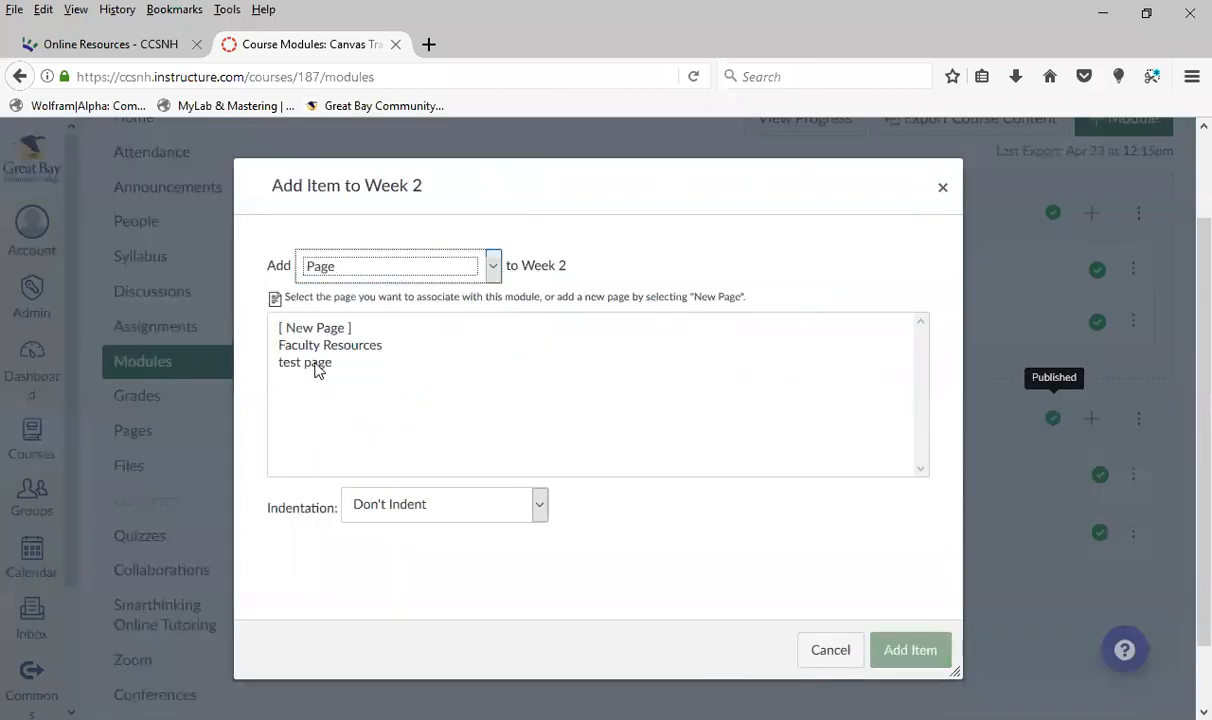
pyautogui.click(316, 364)
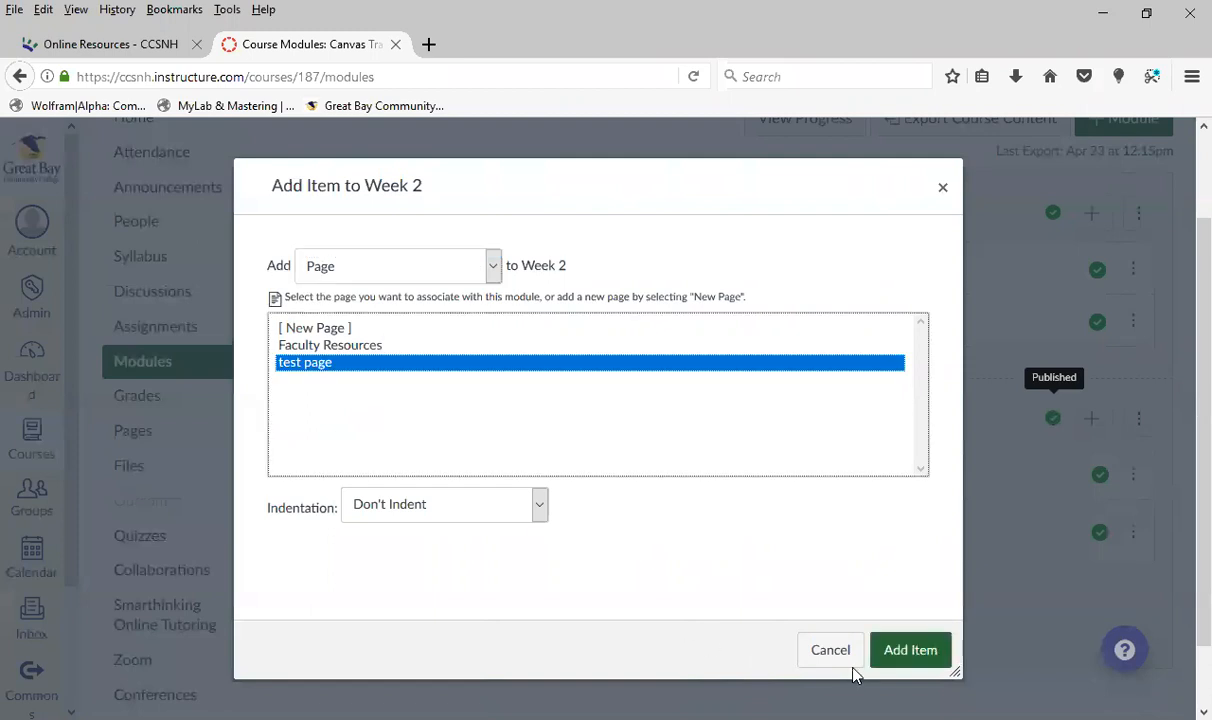
pyautogui.click(910, 650)
pyautogui.scroll(-1, 567, 545)
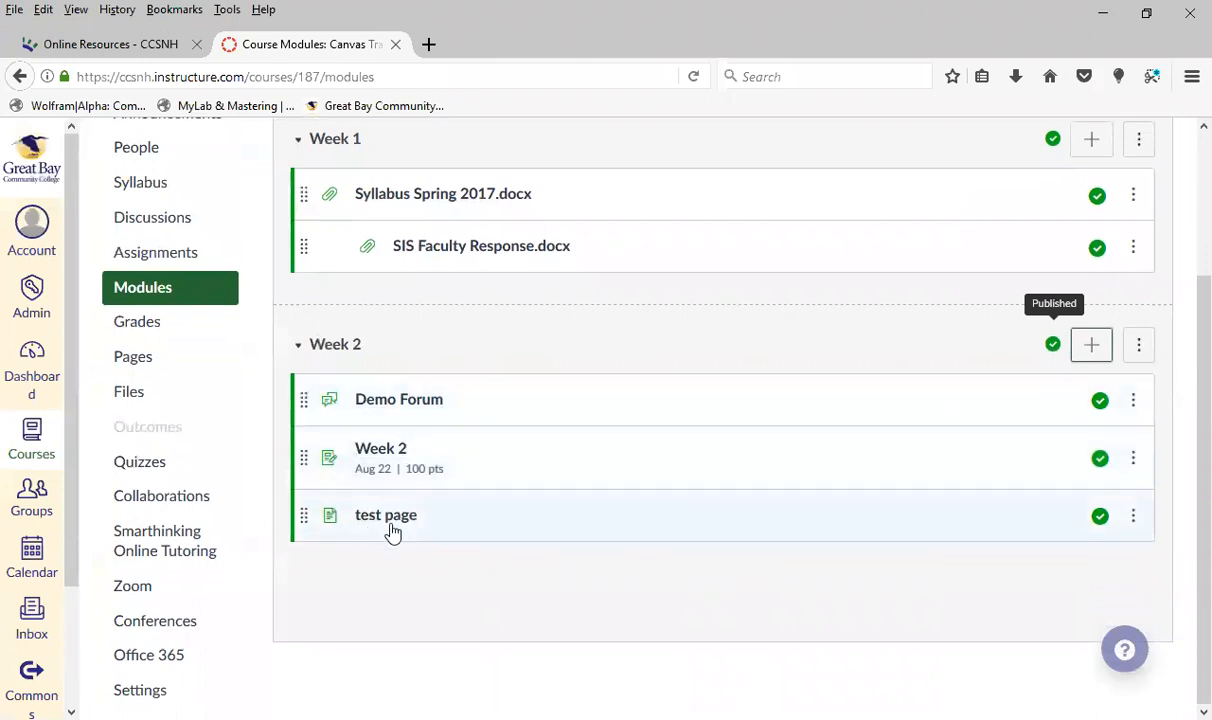
# Open the Week 2 module's settings, add a requirement and make students complete only one of the requirements
pyautogui.click(1140, 347)
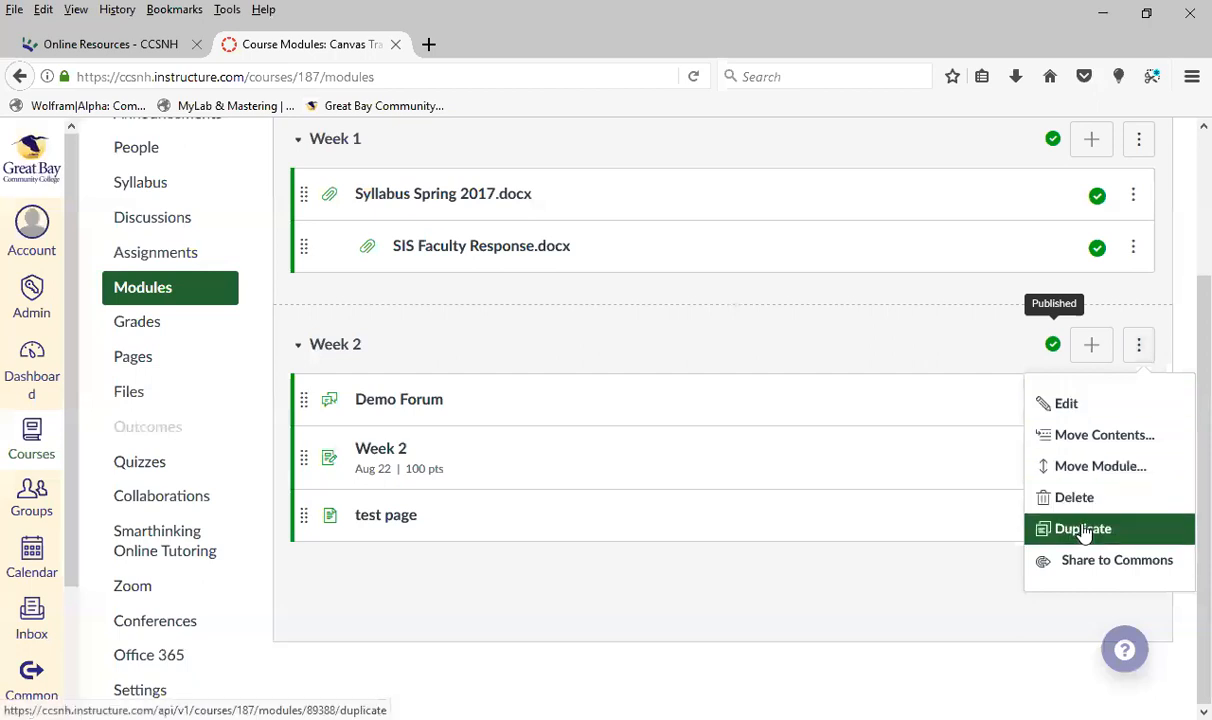
pyautogui.click(1074, 404)
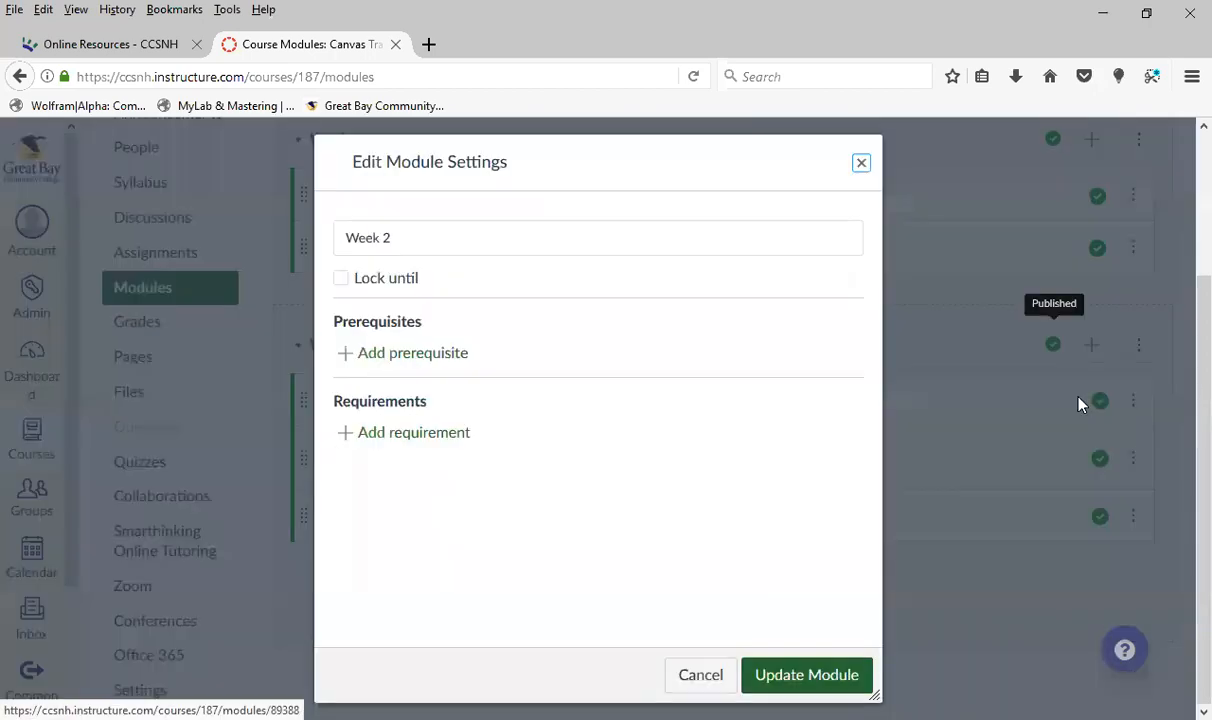
pyautogui.click(426, 437)
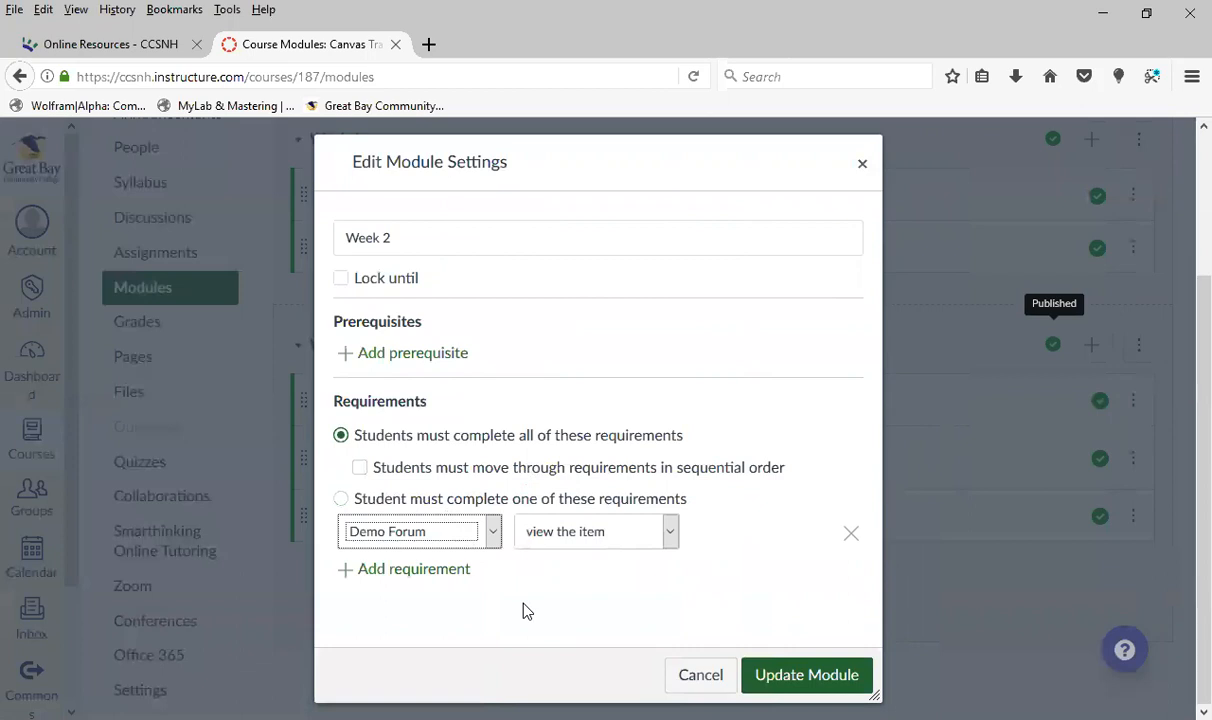
pyautogui.click(371, 477)
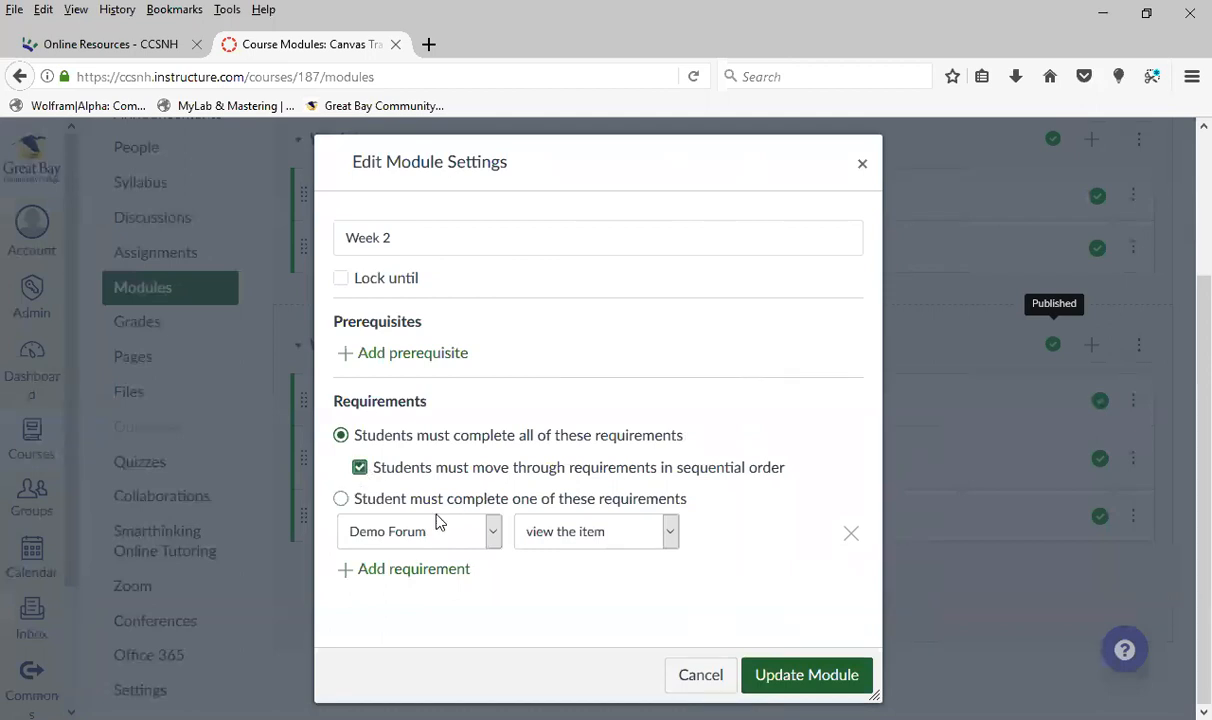
pyautogui.click(341, 499)
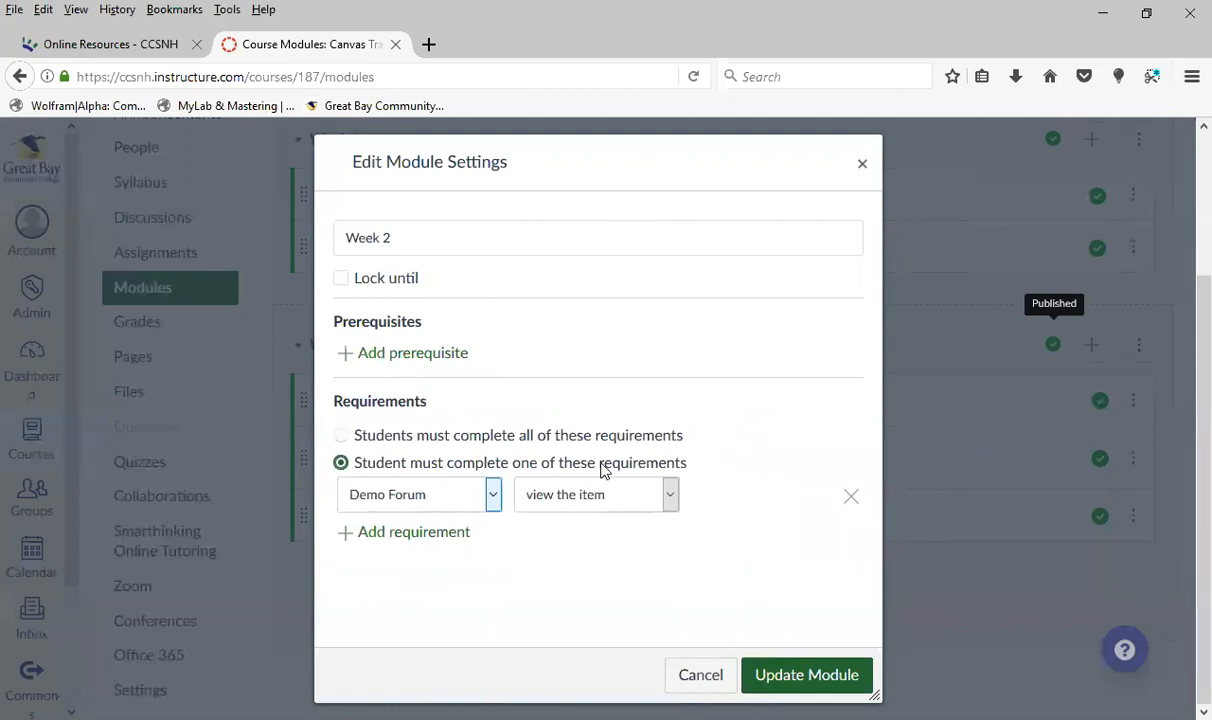
# Set the module requirement to the Week 2 assignment with the condition view the item
pyautogui.click(670, 494)
pyautogui.click(492, 494)
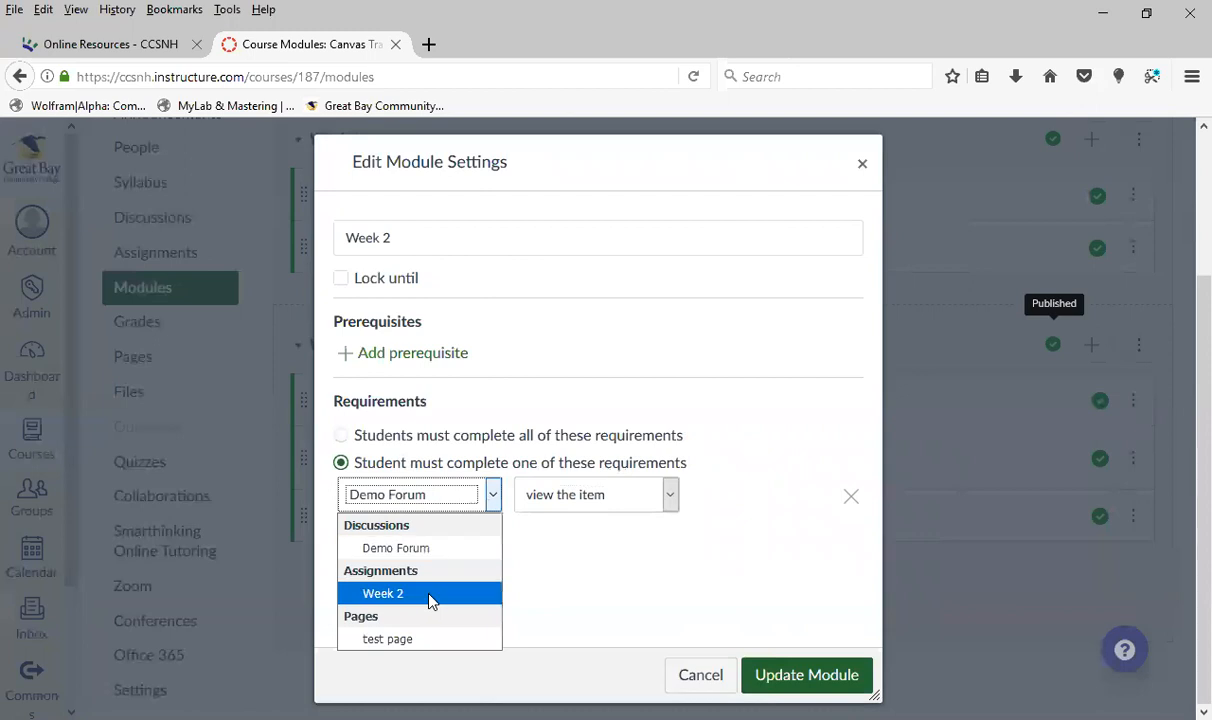
pyautogui.click(430, 594)
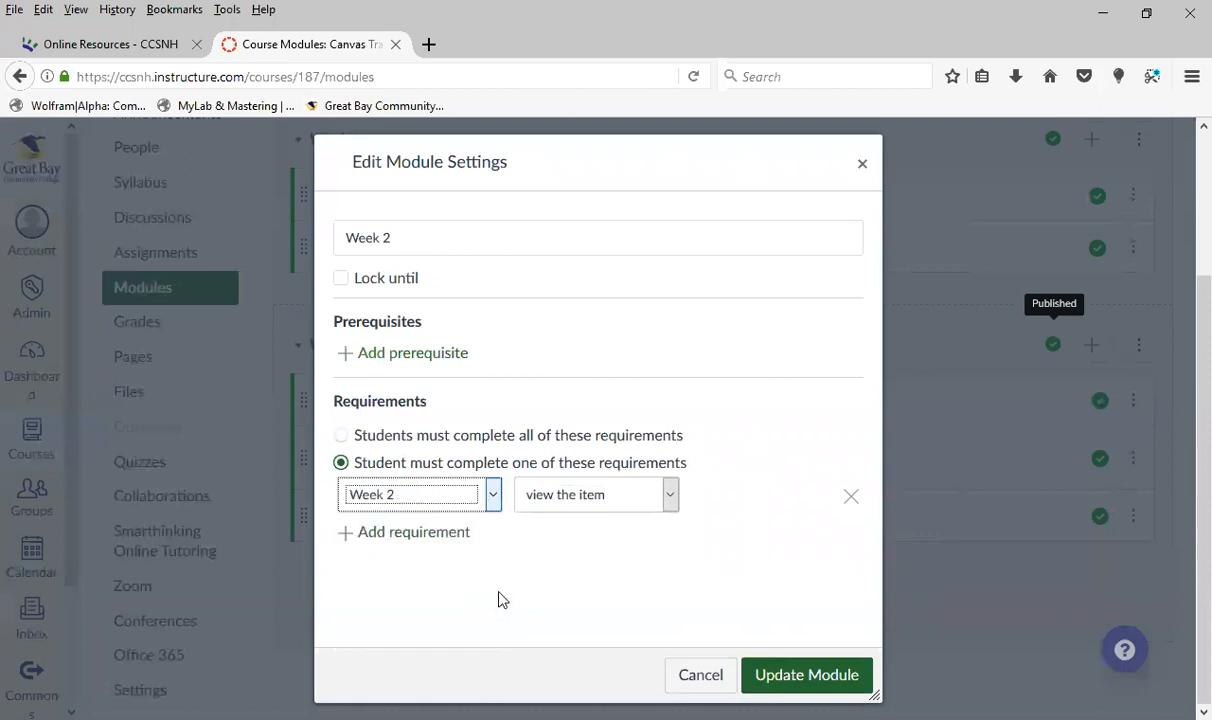
pyautogui.click(670, 496)
pyautogui.click(660, 528)
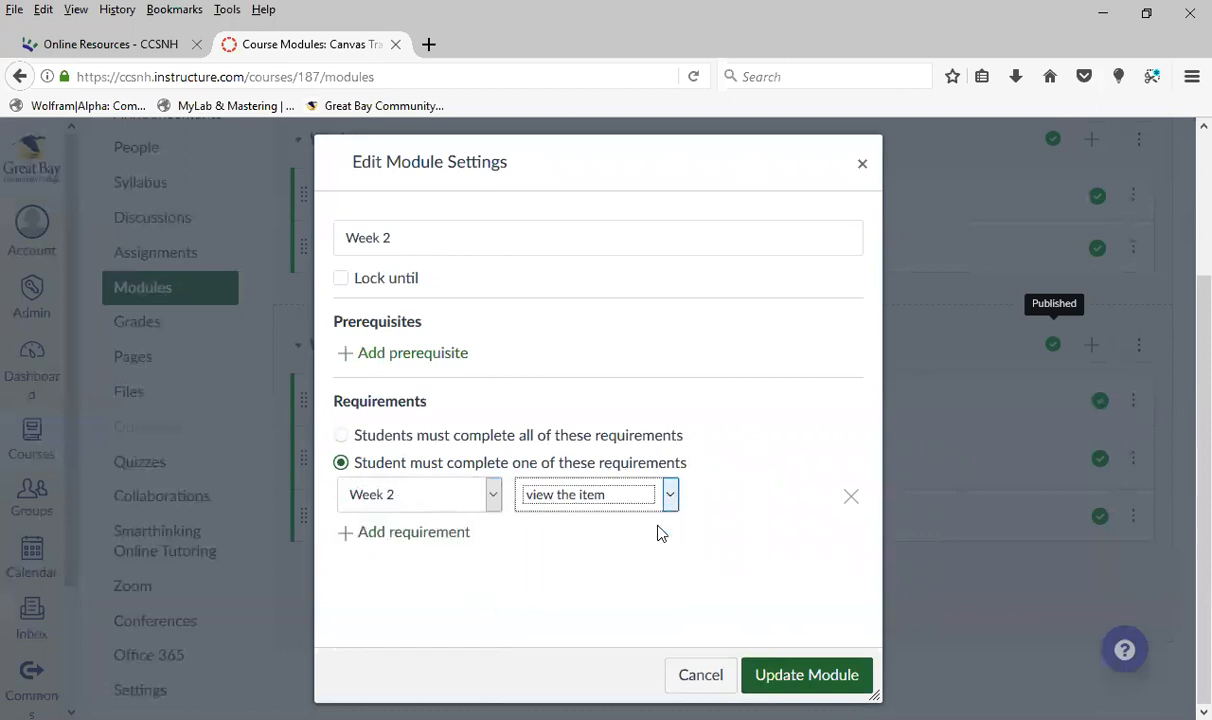
# Update the Week 2 module, letting students continue in the course without re-locking, and republish the module
pyautogui.click(786, 682)
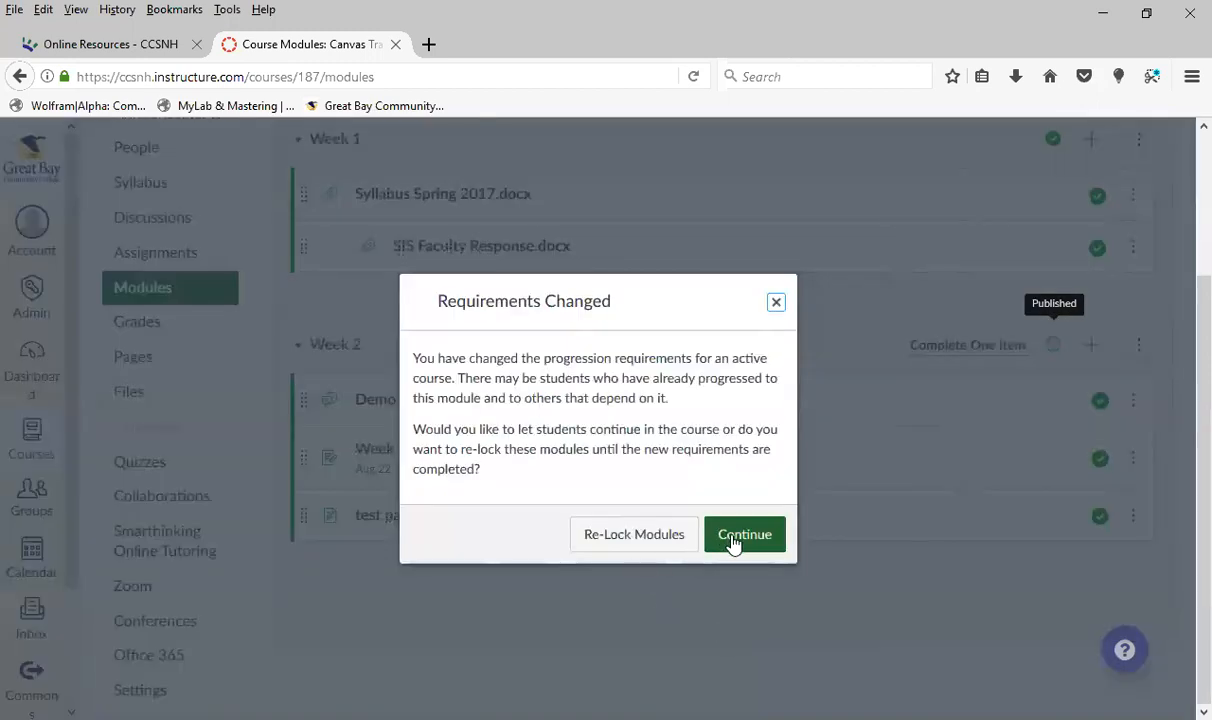
pyautogui.click(733, 536)
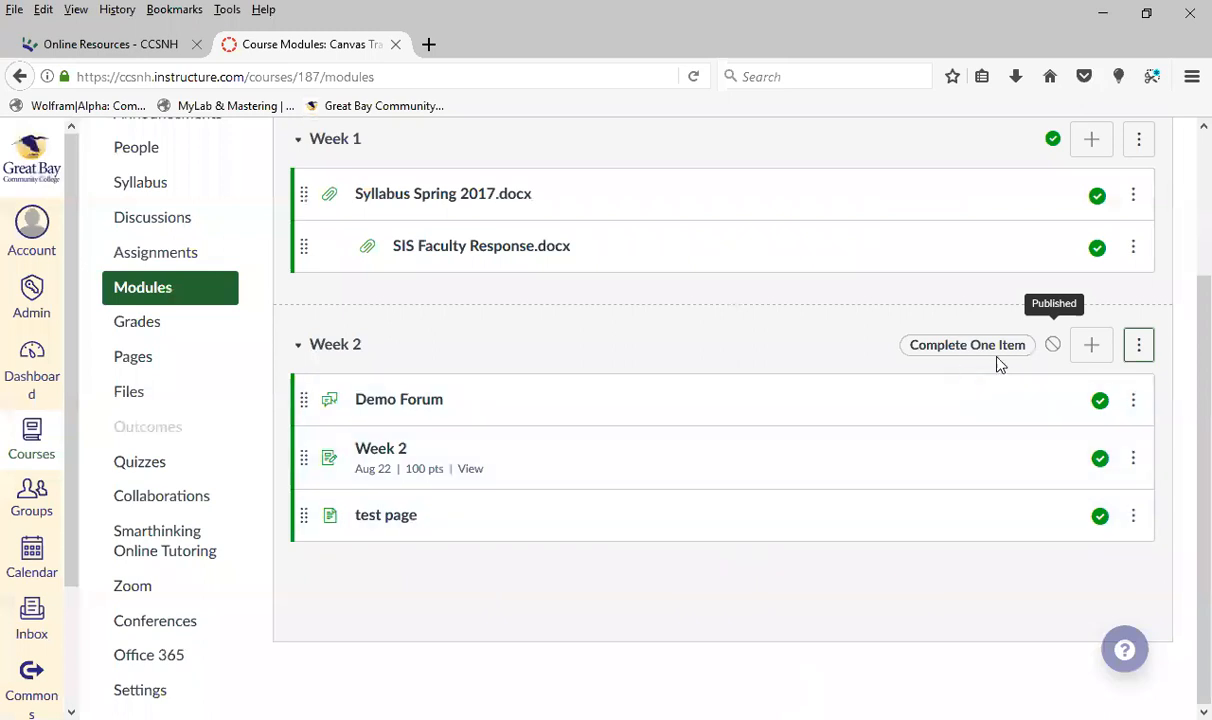
pyautogui.click(1053, 348)
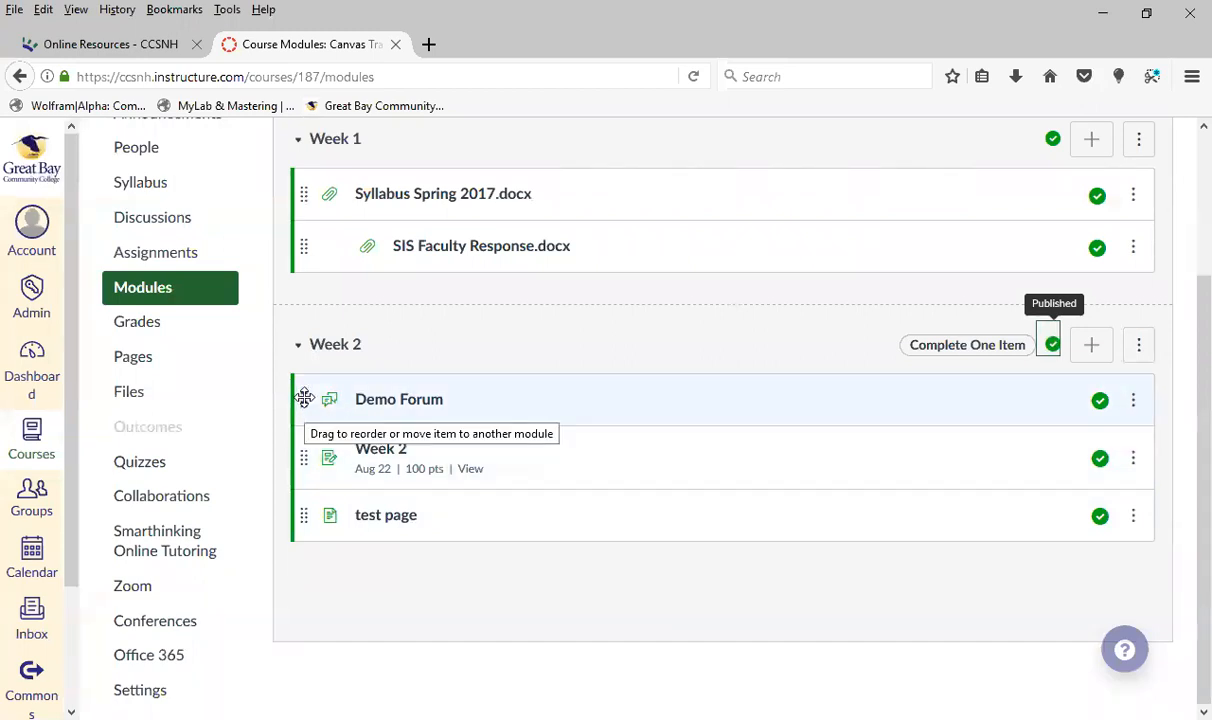
# Move the Demo Forum discussion into the Week 1 module and return it to the start of Week 2
pyautogui.moveTo(304, 398); pyautogui.dragTo(317, 287)
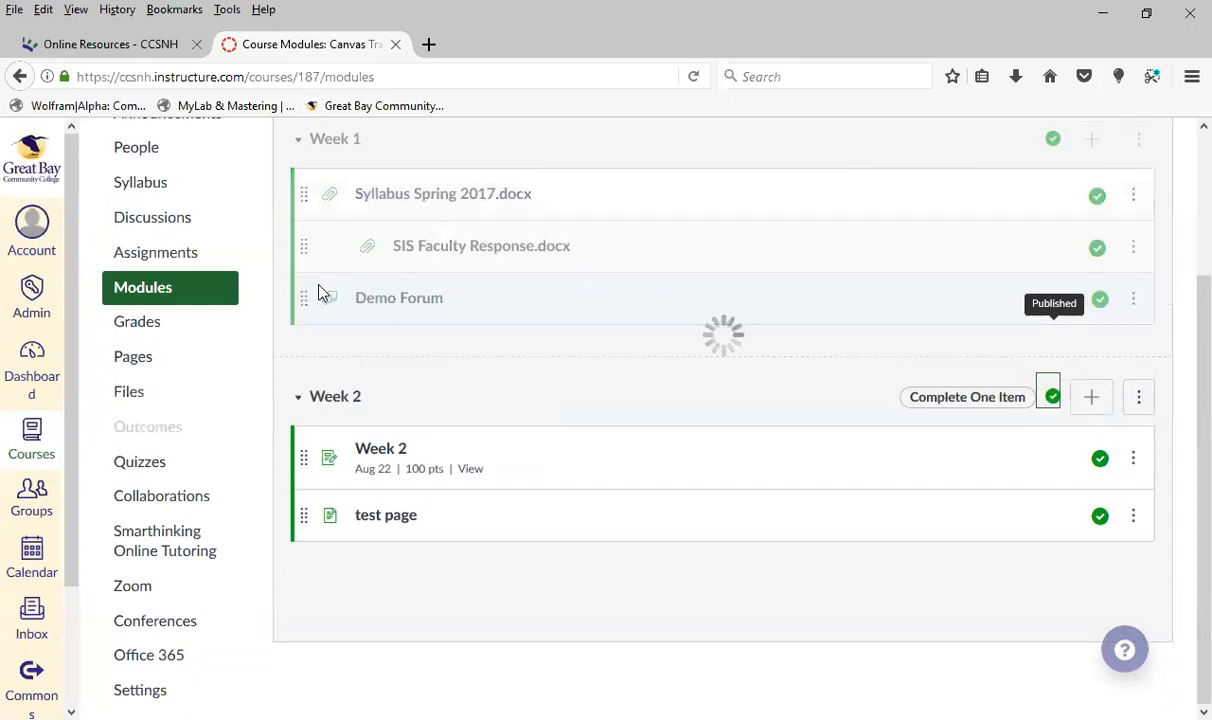
pyautogui.moveTo(305, 418)
pyautogui.mouseDown()
pyautogui.moveTo(306, 433)
pyautogui.moveTo(306, 399)
pyautogui.mouseUp()
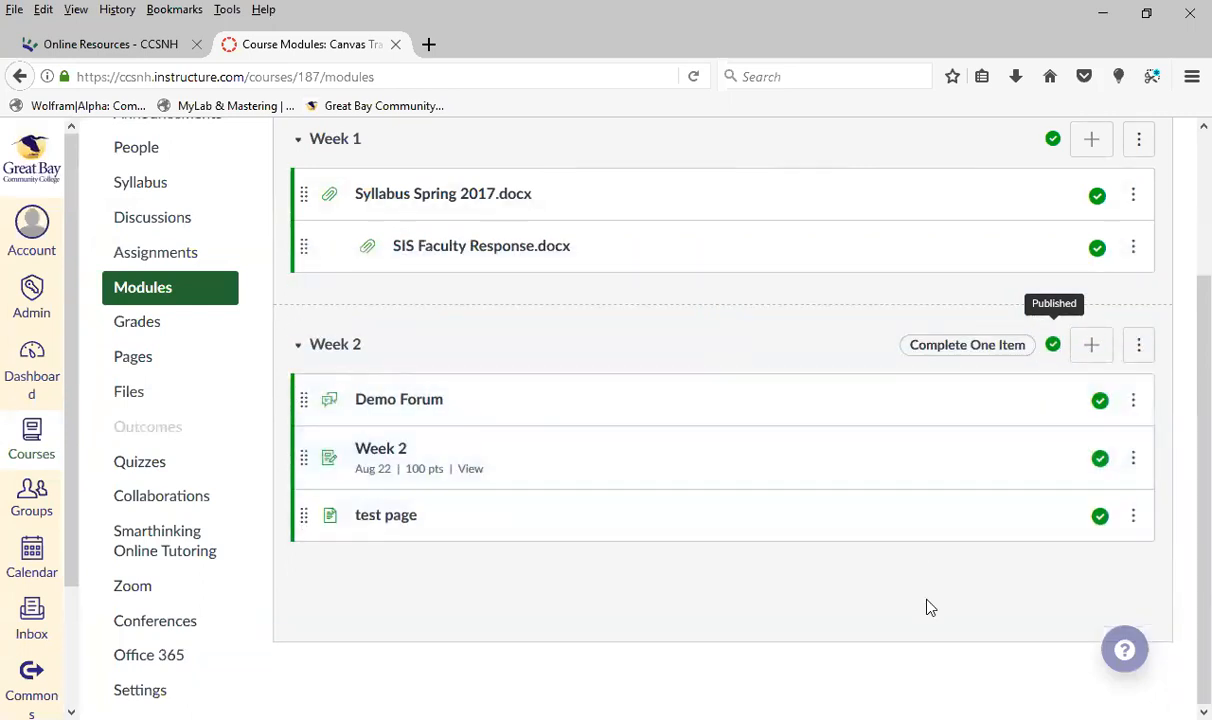
pyautogui.scroll(4, 930, 600)
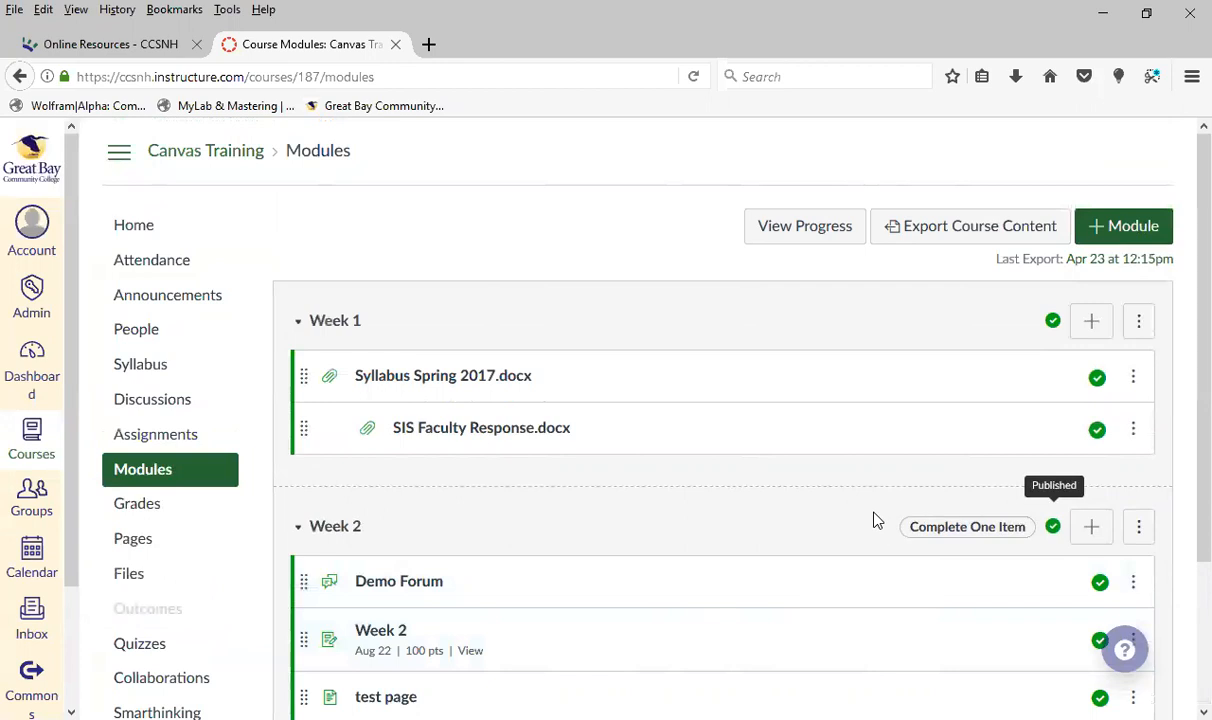
pyautogui.scroll(-3, 873, 520)
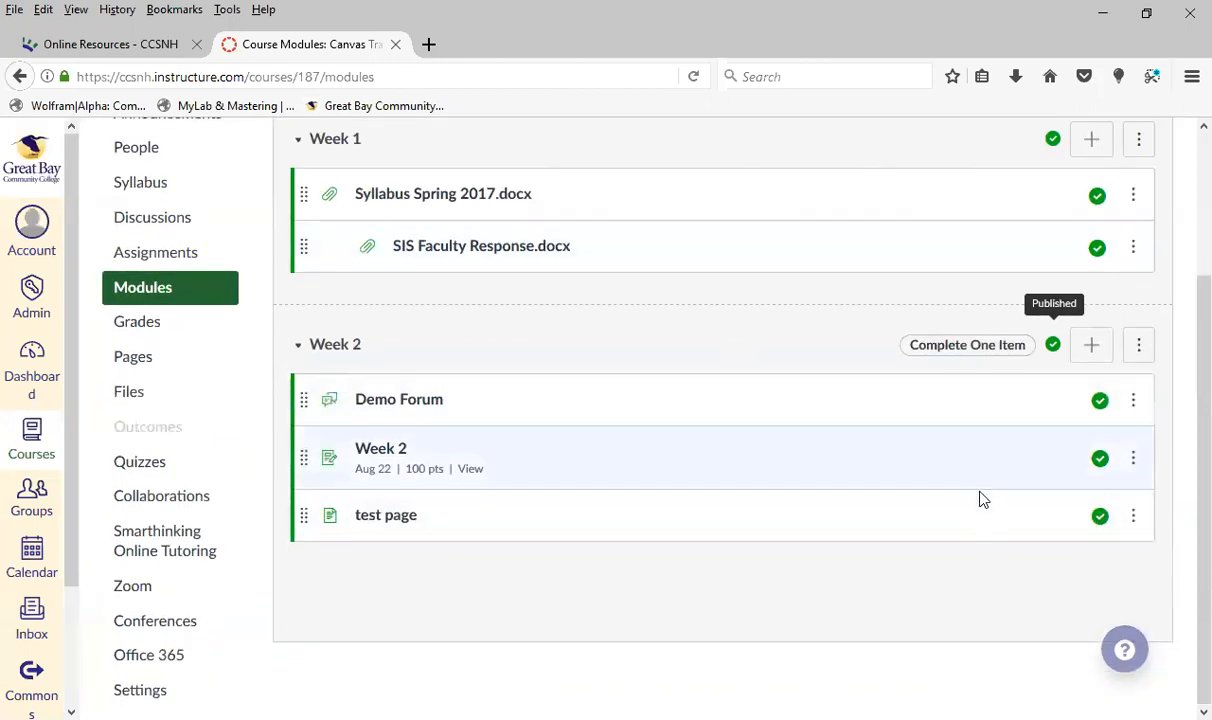
pyautogui.scroll(2, 1001, 503)
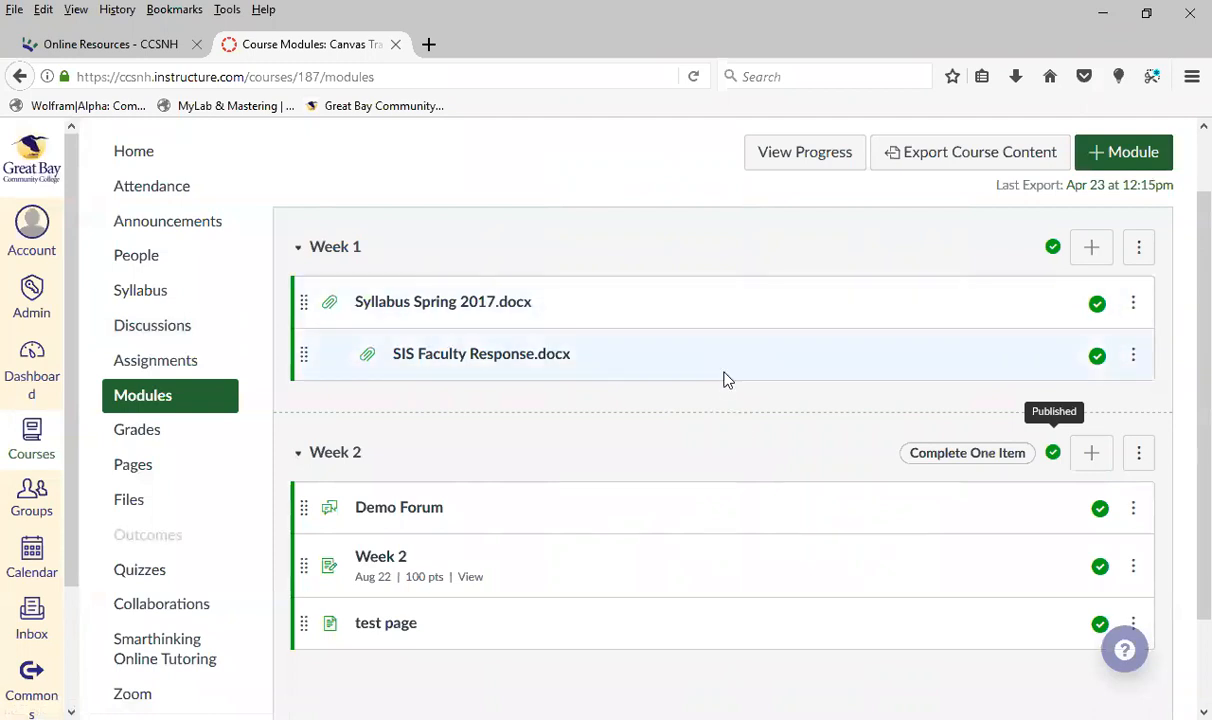
# Open the course settings and show the course navigation options
pyautogui.scroll(-2, 525, 410)
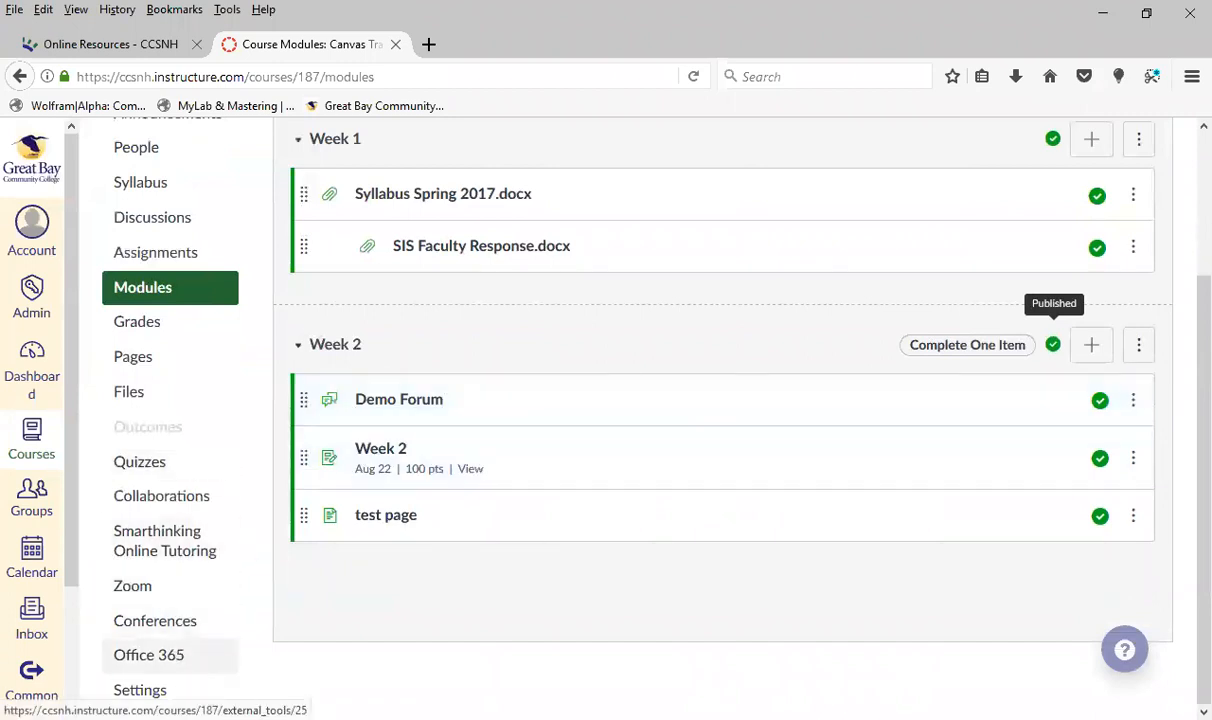
pyautogui.click(140, 690)
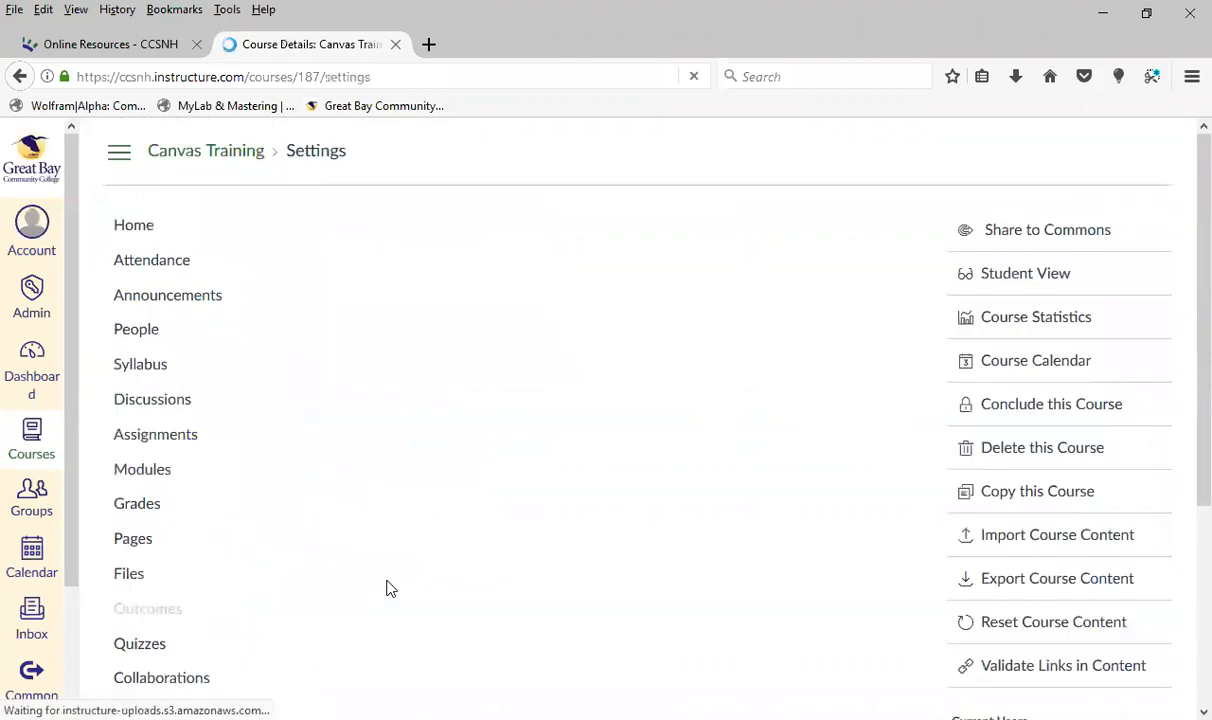
pyautogui.scroll(-3, 690, 493)
pyautogui.scroll(3, 688, 493)
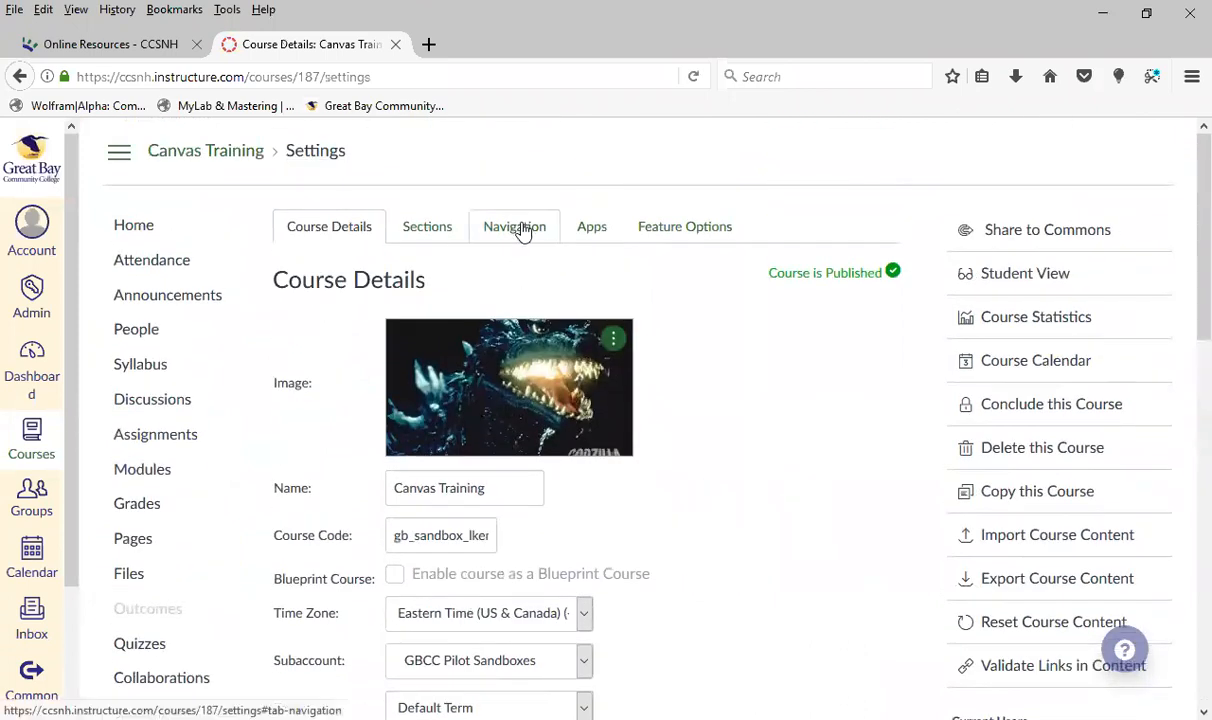
pyautogui.click(514, 226)
# Disable Conferences in the course navigation so it is hidden from students
pyautogui.scroll(-1, 824, 458)
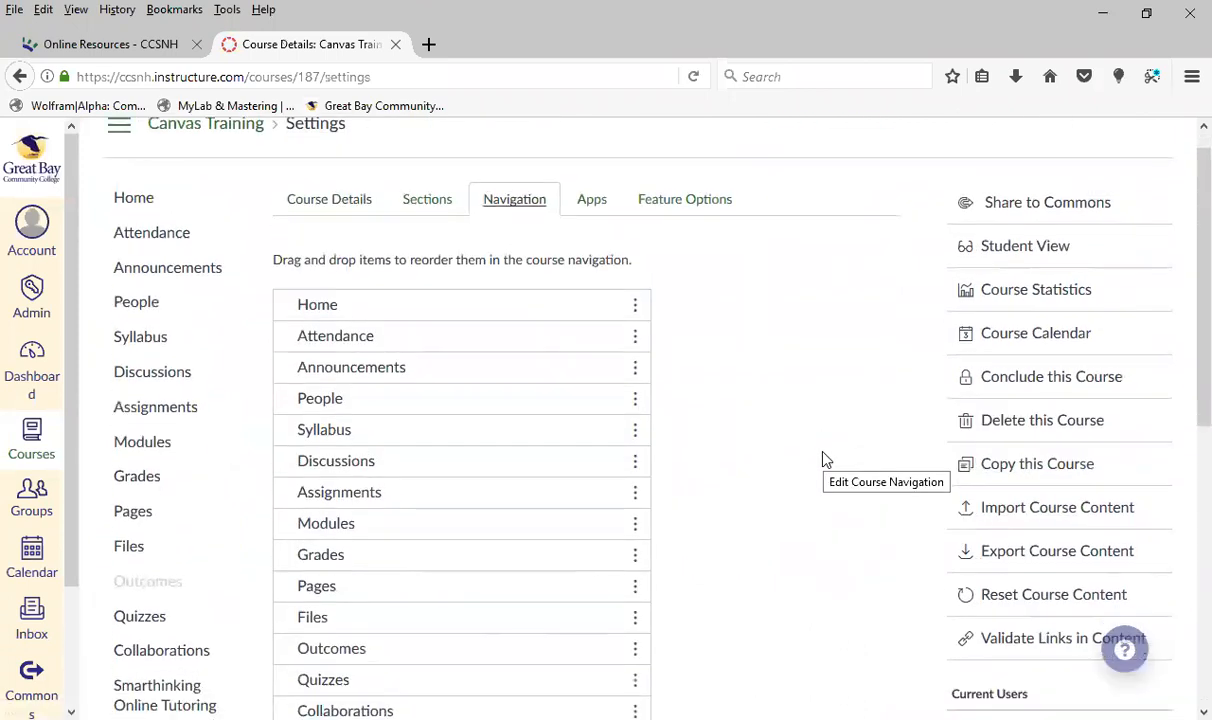
pyautogui.scroll(-1, 824, 458)
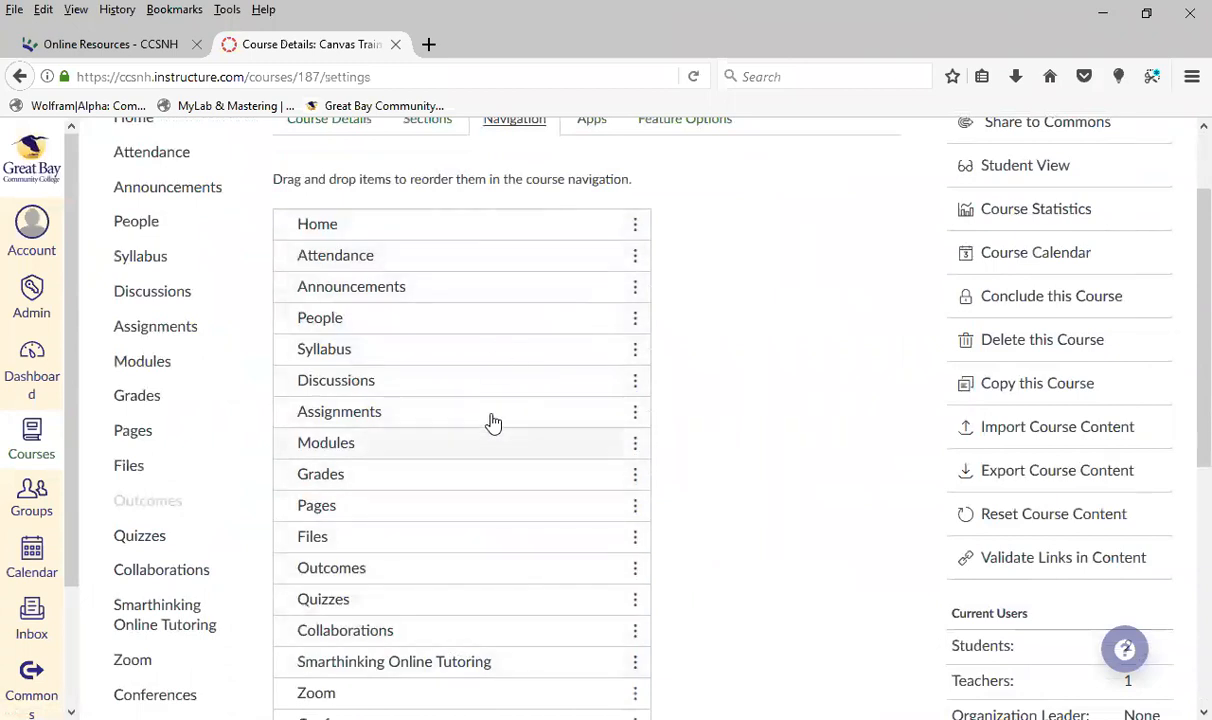
pyautogui.scroll(-5, 493, 422)
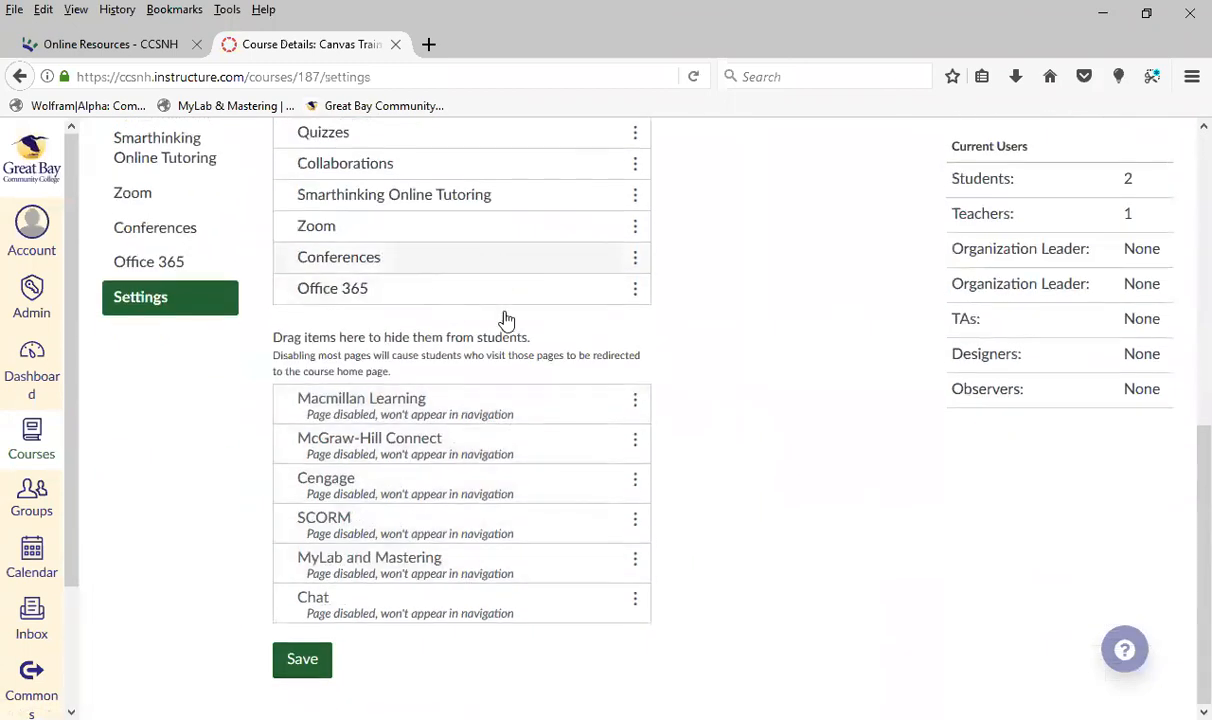
pyautogui.click(637, 260)
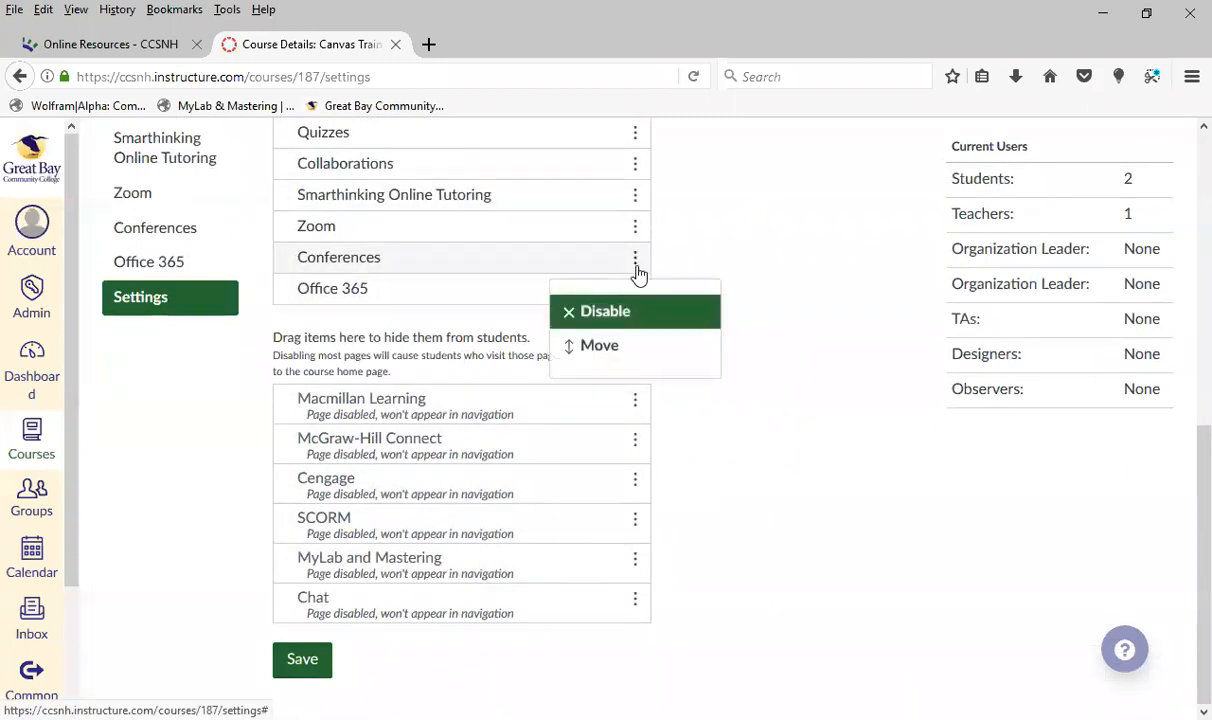
pyautogui.click(608, 312)
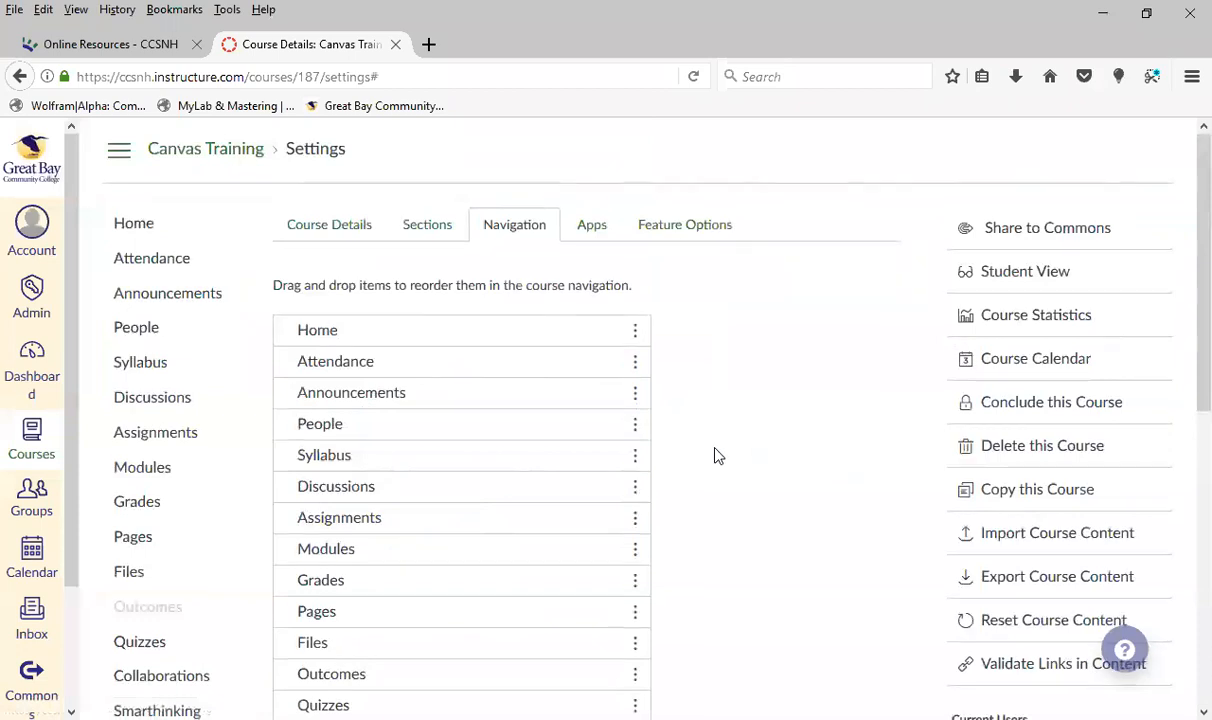
pyautogui.scroll(-6, 714, 450)
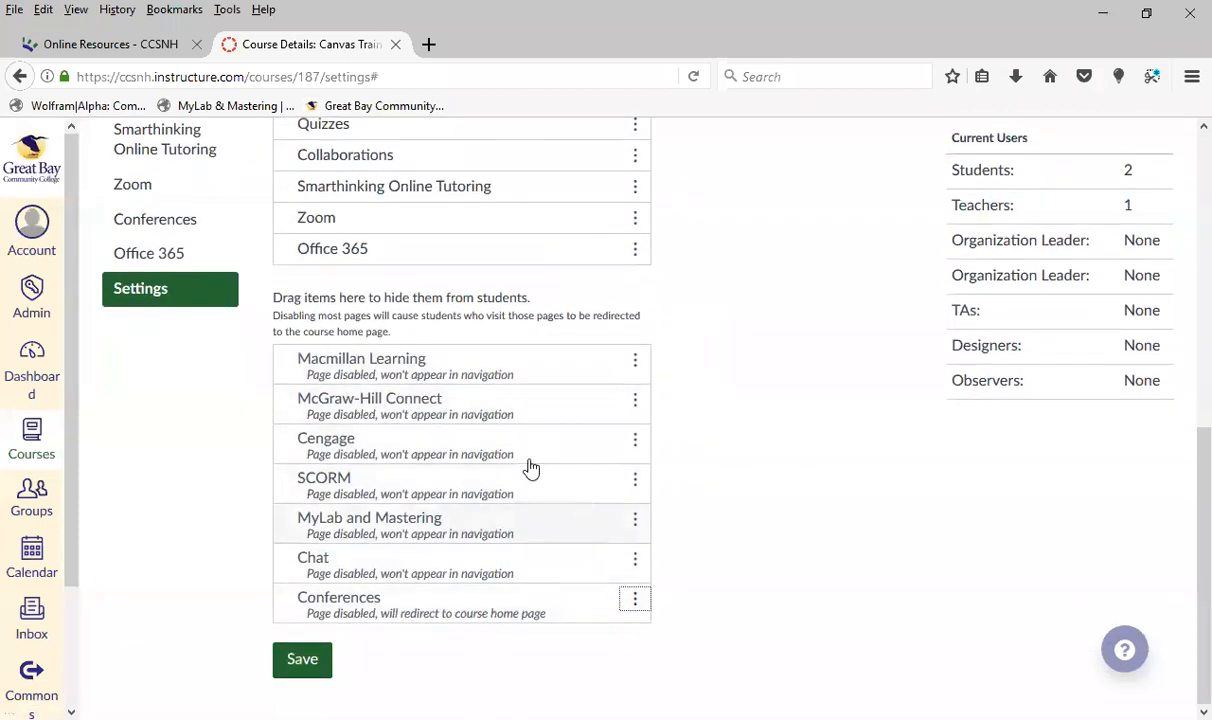
# Reorder the course navigation with Modules below Attendance, Grades below Announcements, and People below Files
pyautogui.scroll(2, 765, 482)
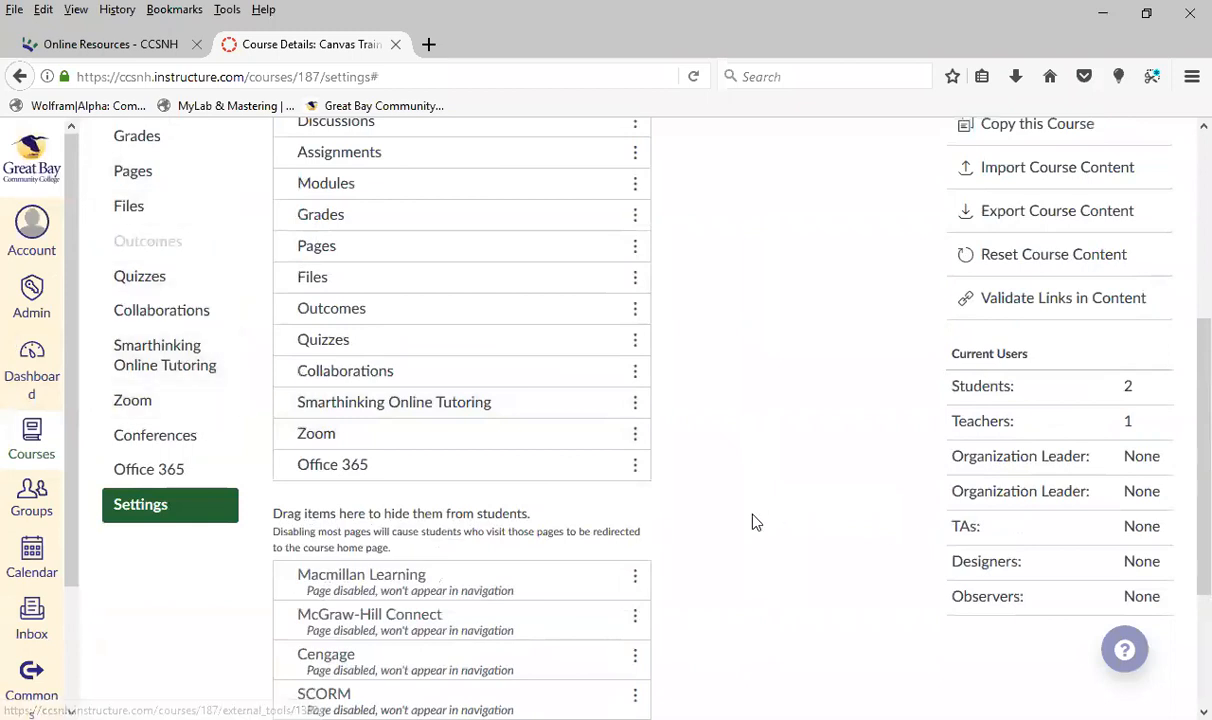
pyautogui.scroll(2, 760, 517)
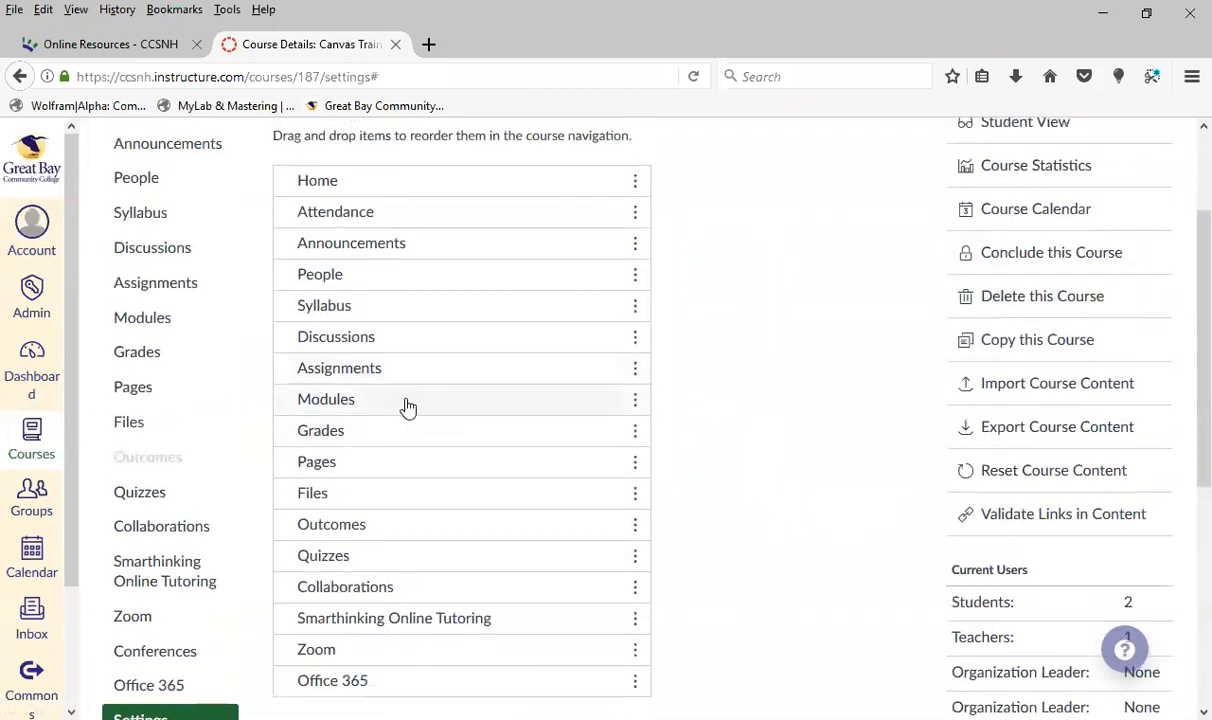
pyautogui.moveTo(423, 404); pyautogui.dragTo(497, 266)
pyautogui.moveTo(492, 440); pyautogui.dragTo(532, 512)
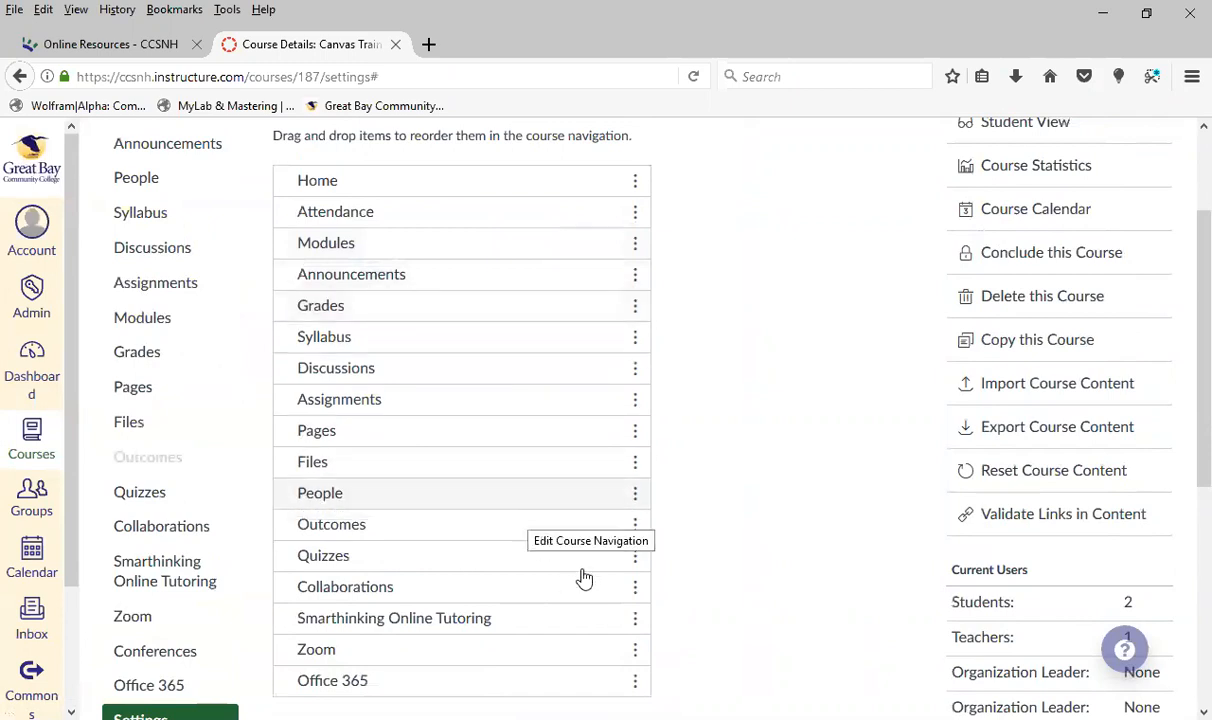
# Disable Collaborations and Smarthinking Online Tutoring in the course navigation
pyautogui.click(634, 590)
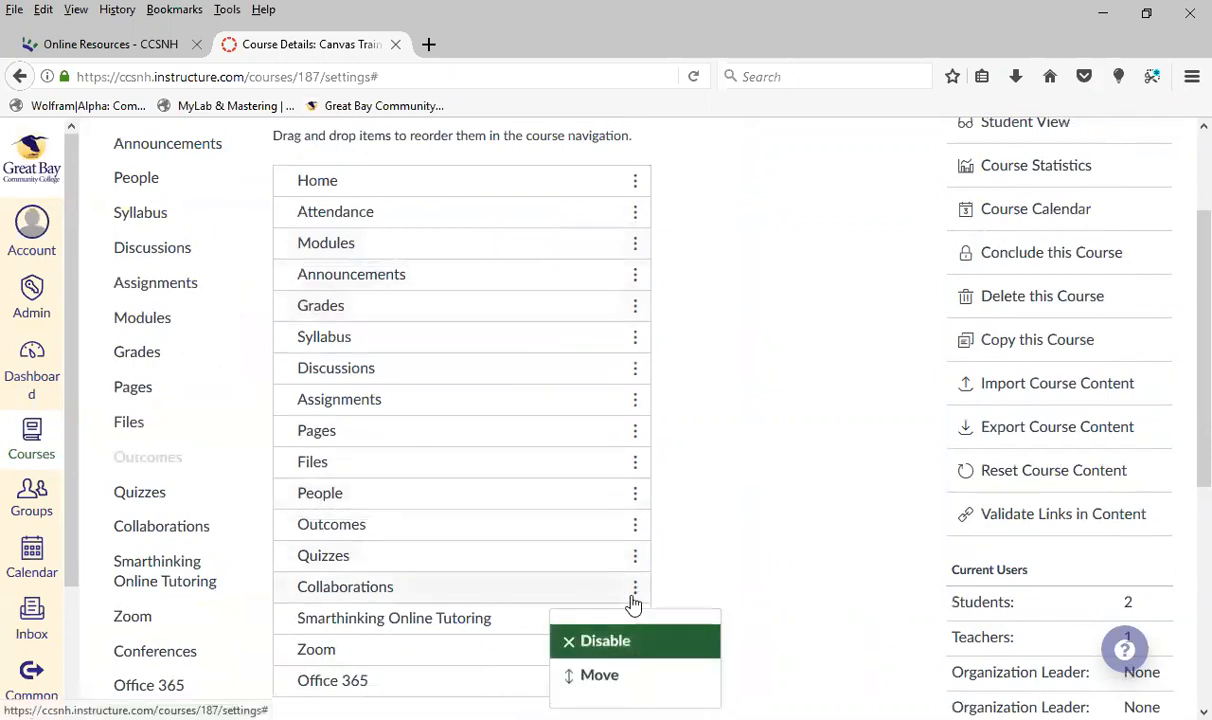
pyautogui.click(668, 641)
pyautogui.scroll(-5, 660, 470)
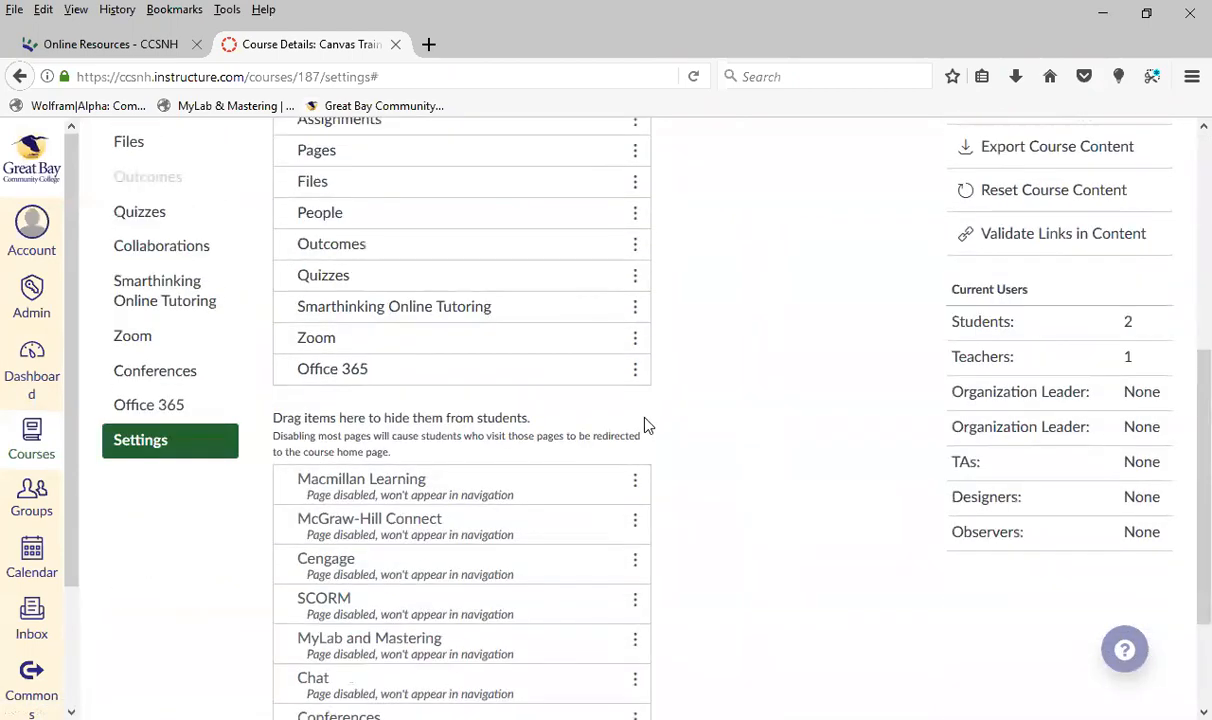
pyautogui.click(636, 310)
pyautogui.click(644, 358)
# Save the course navigation changes and review the updated course menu and the list of hidden items
pyautogui.scroll(-8, 800, 440)
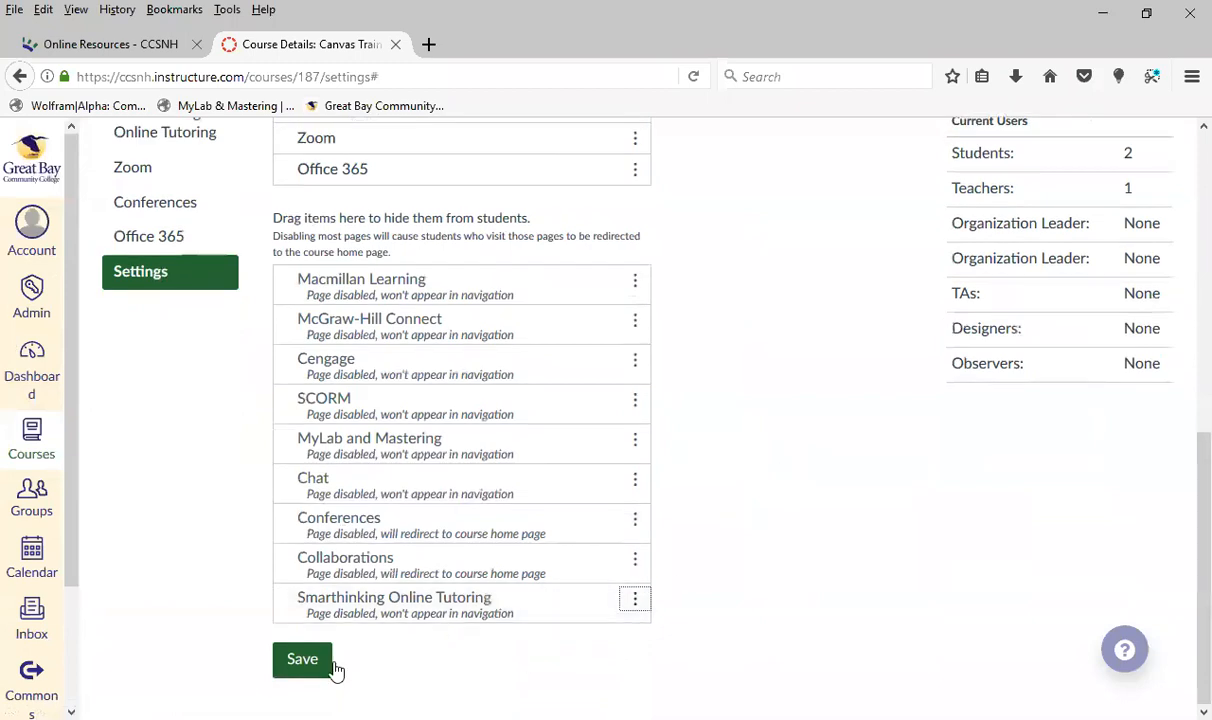
pyautogui.click(305, 675)
pyautogui.click(300, 662)
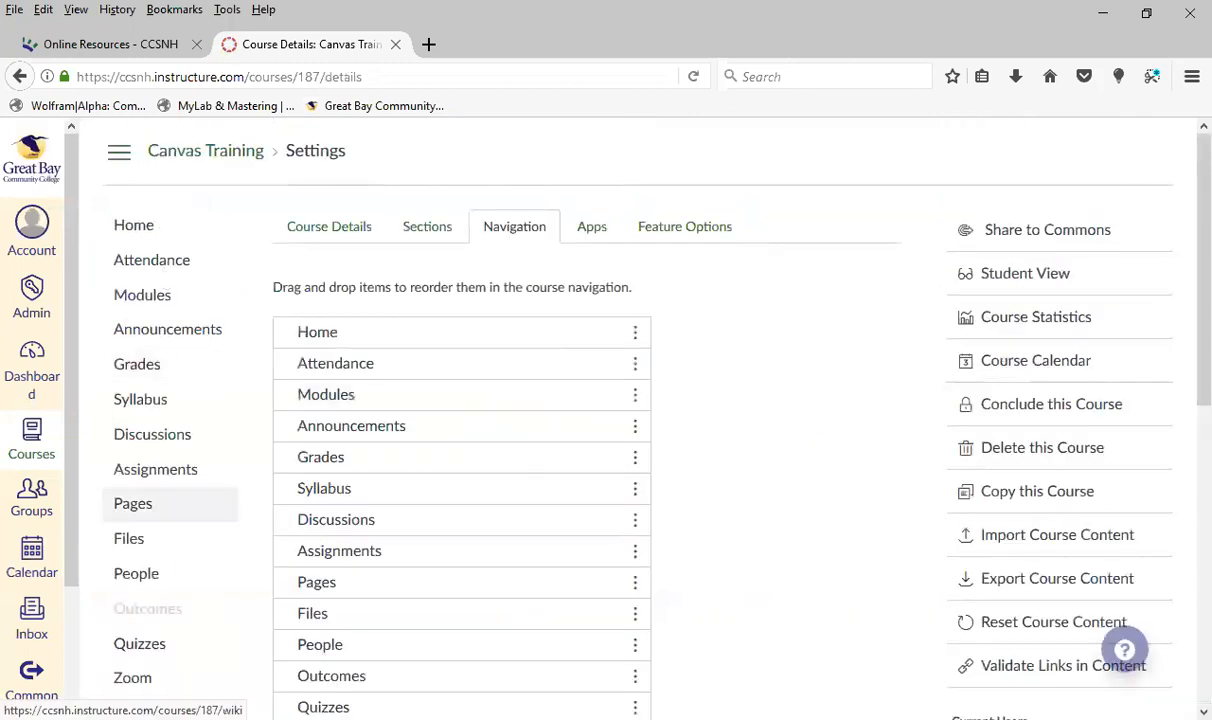
pyautogui.scroll(-5, 146, 577)
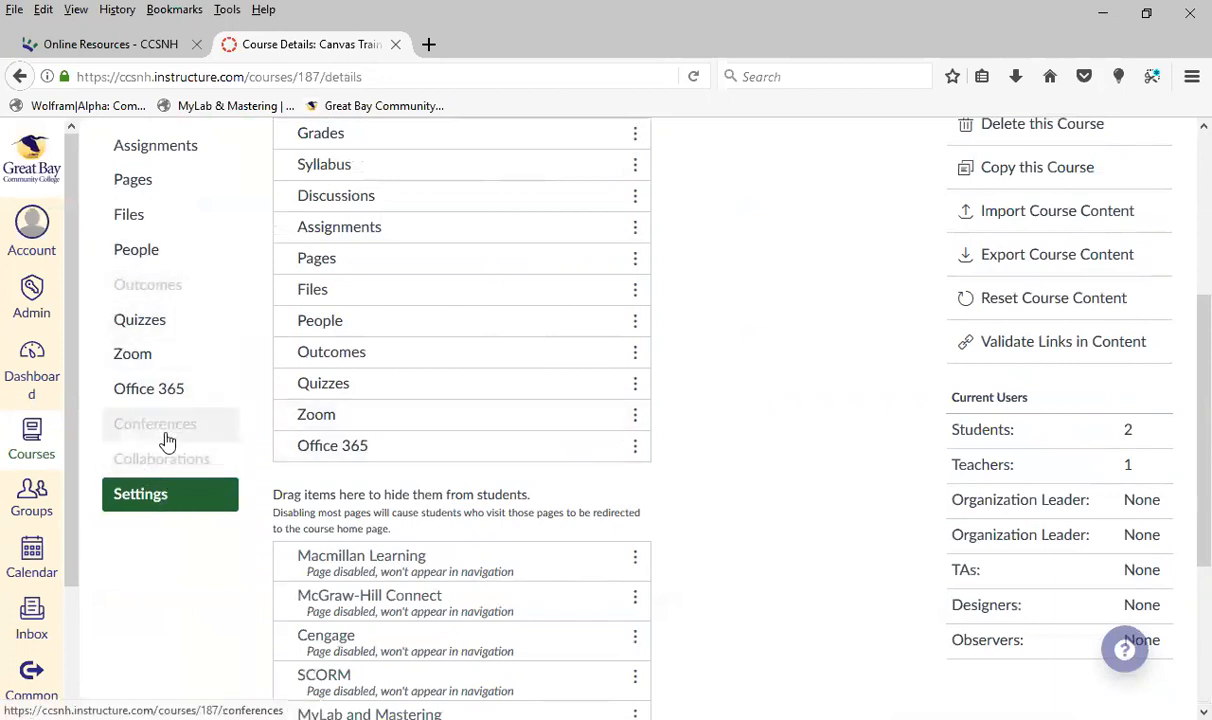
pyautogui.scroll(-5, 829, 514)
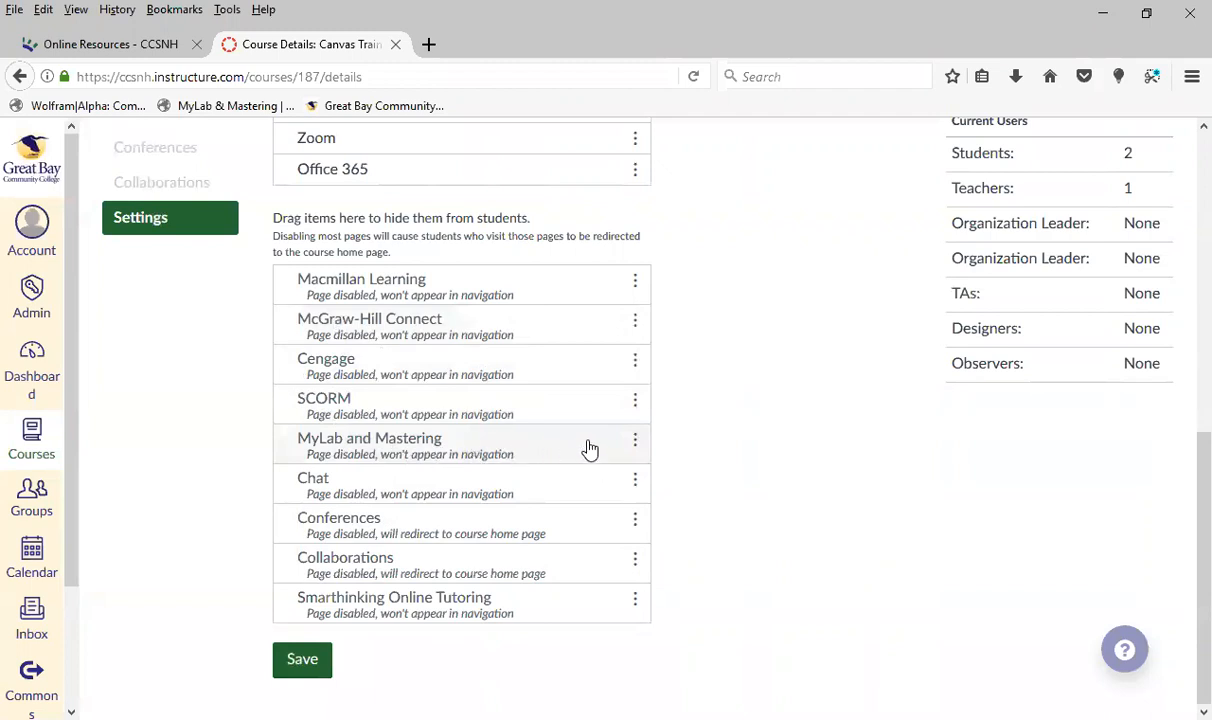
pyautogui.scroll(3, 565, 449)
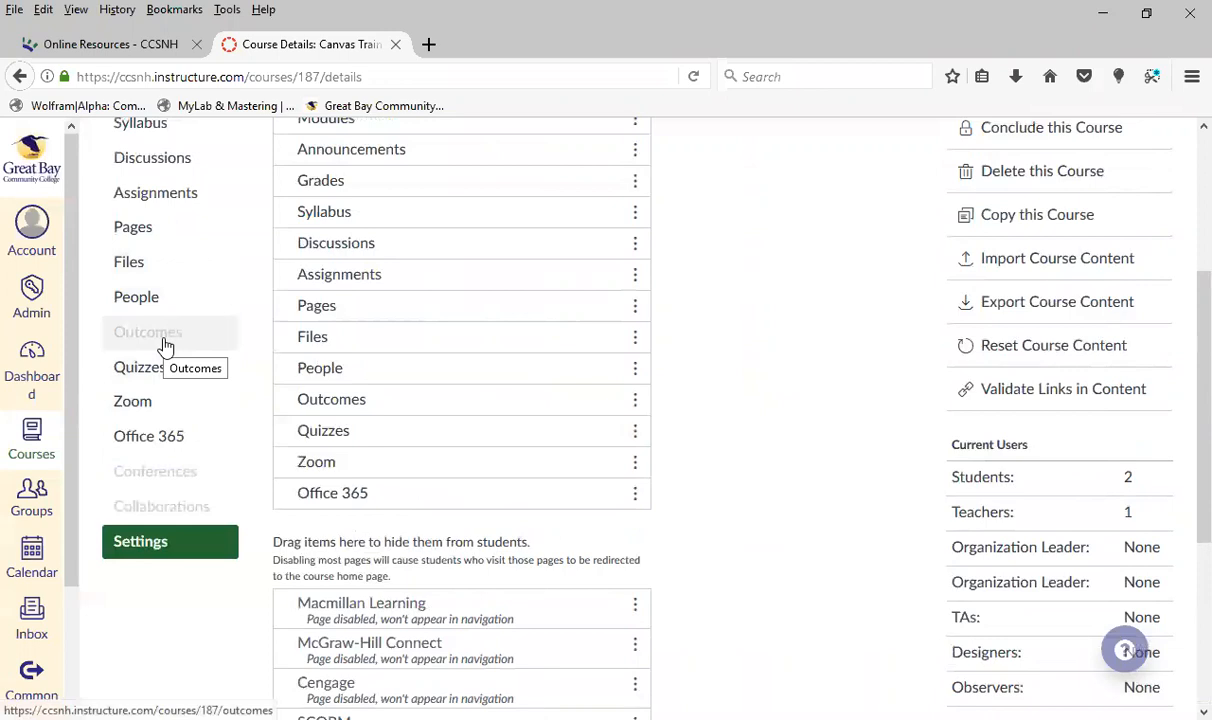
# Open the course details settings and look over the course information and the available course management actions
pyautogui.scroll(2, 788, 530)
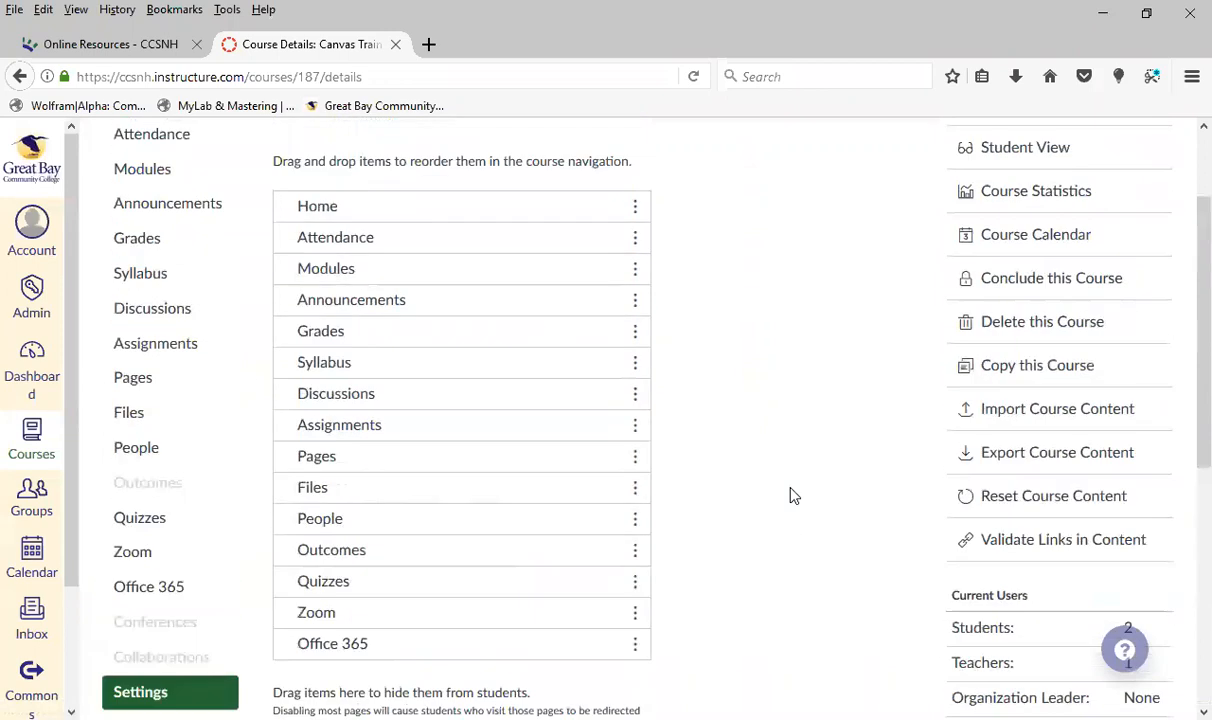
pyautogui.click(310, 166)
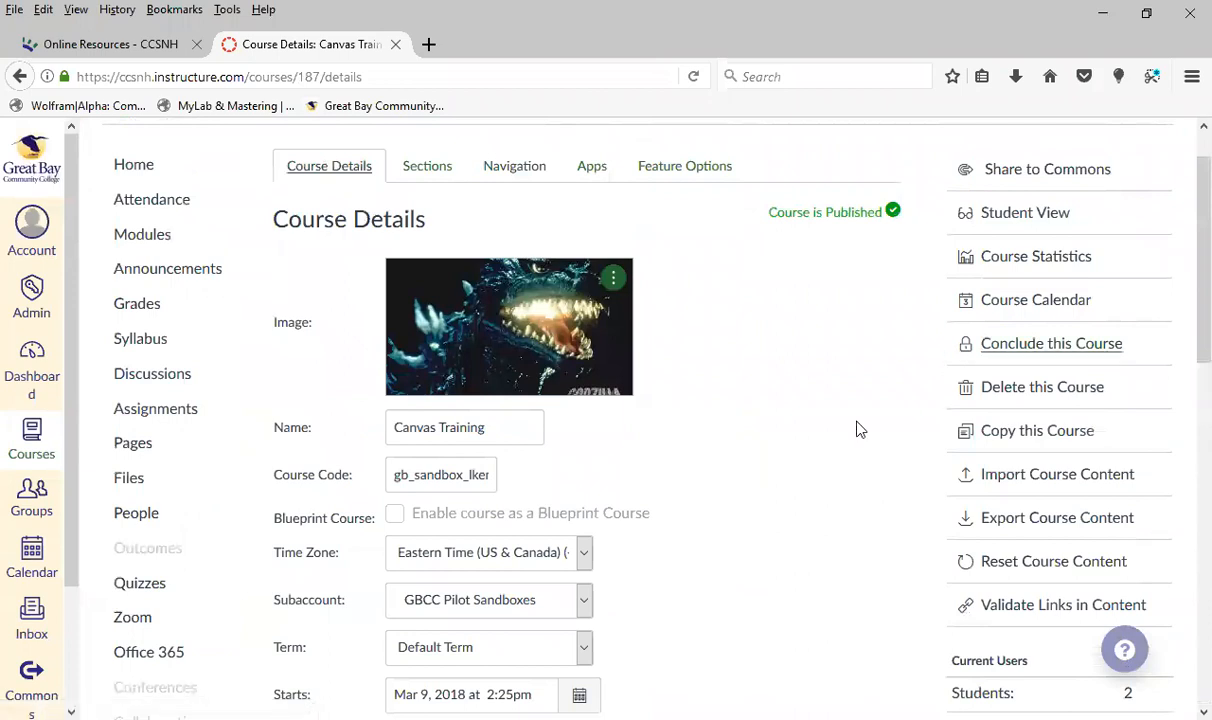
pyautogui.scroll(-3, 812, 441)
pyautogui.scroll(3, 810, 443)
pyautogui.scroll(-1, 800, 484)
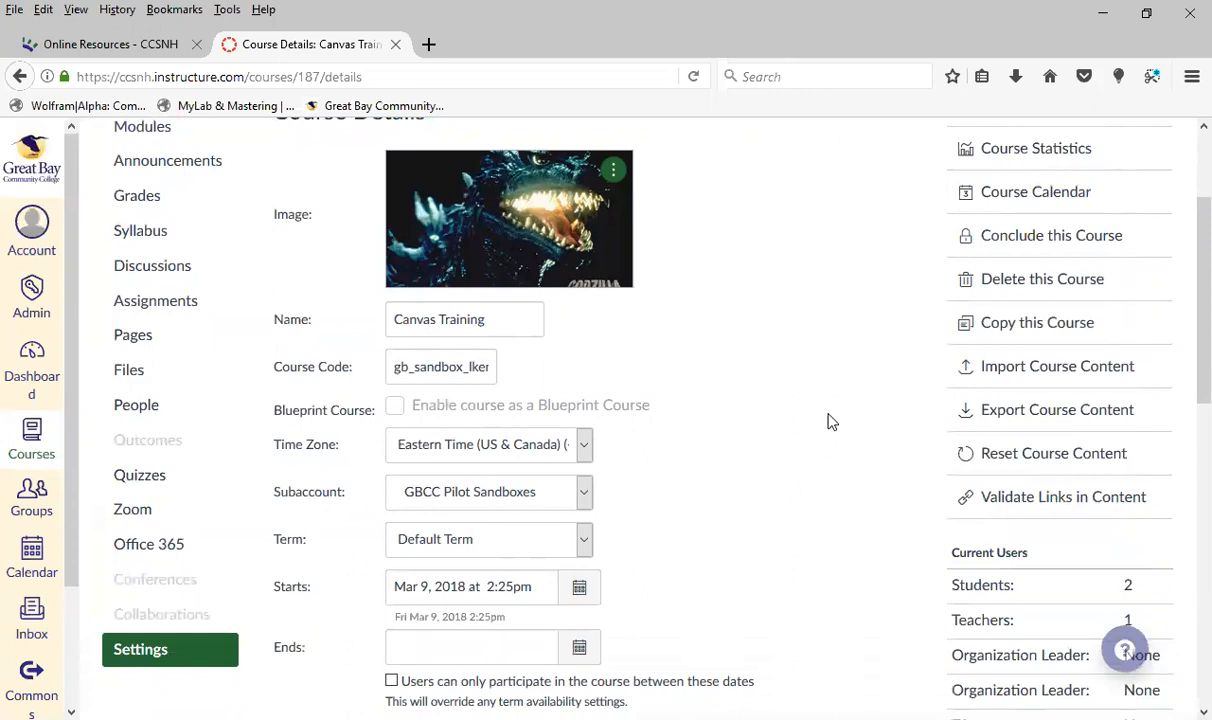
# Set up a content import that copies all content from the Canvas course Canvas Training
pyautogui.click(1057, 368)
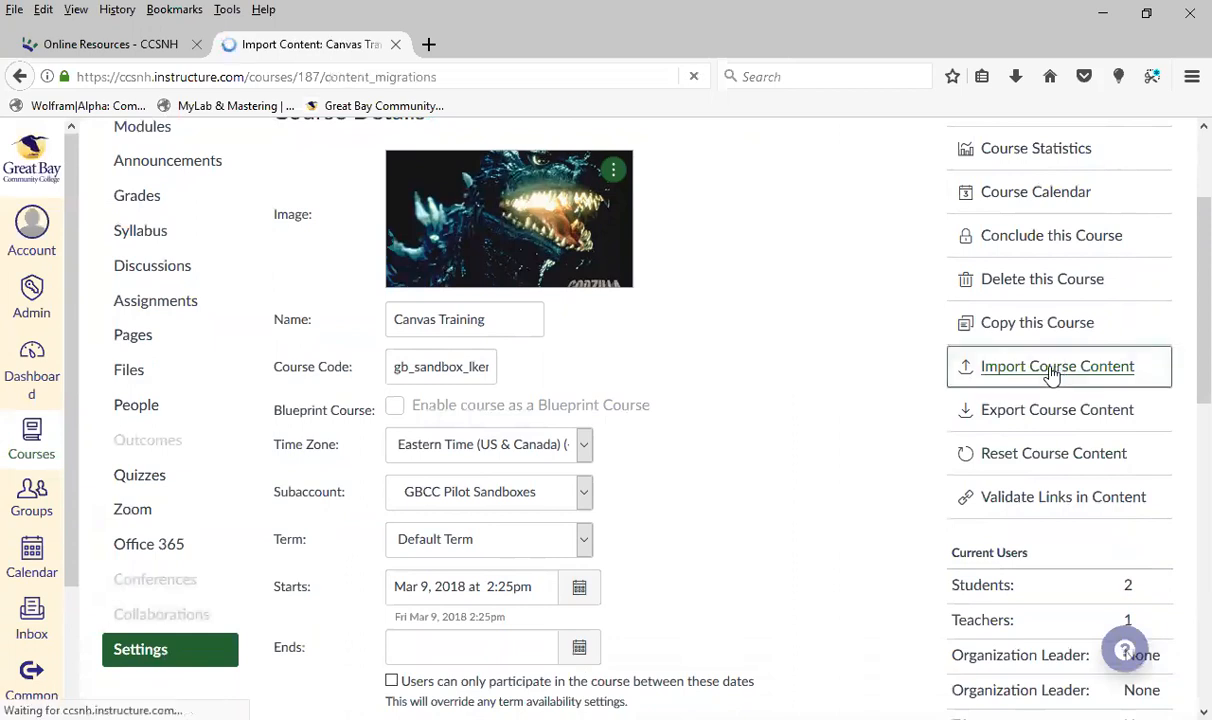
pyautogui.click(571, 279)
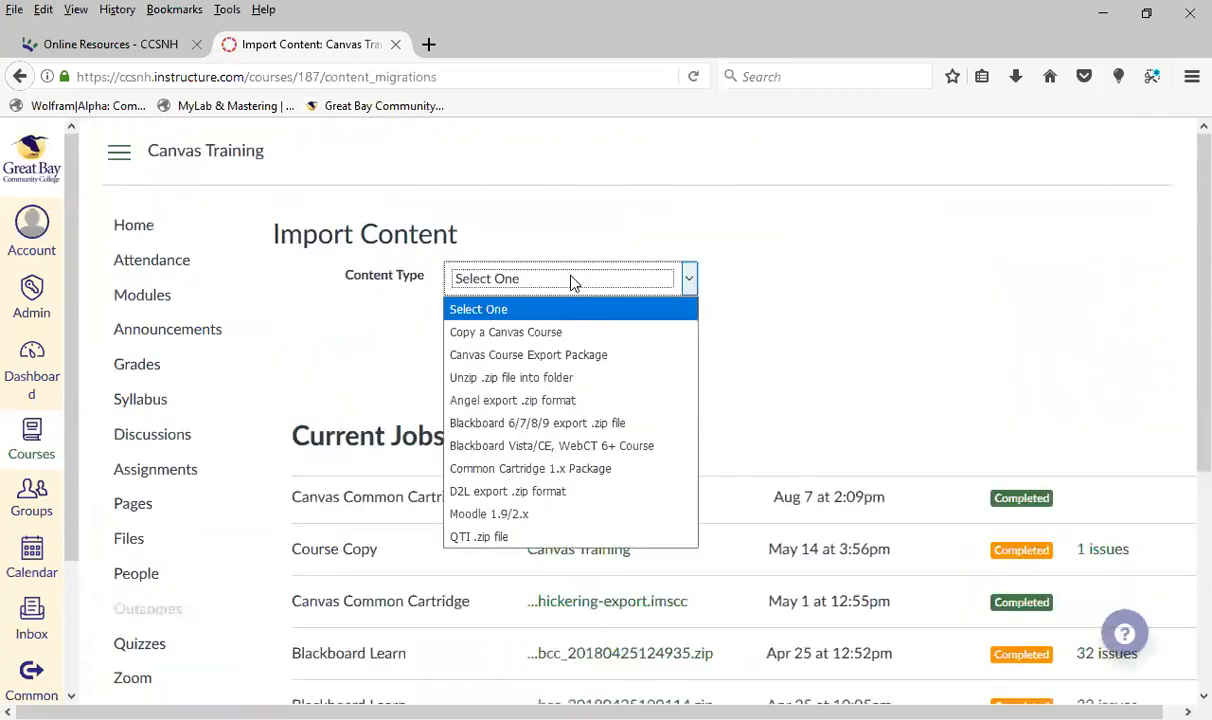
pyautogui.click(590, 334)
pyautogui.click(549, 330)
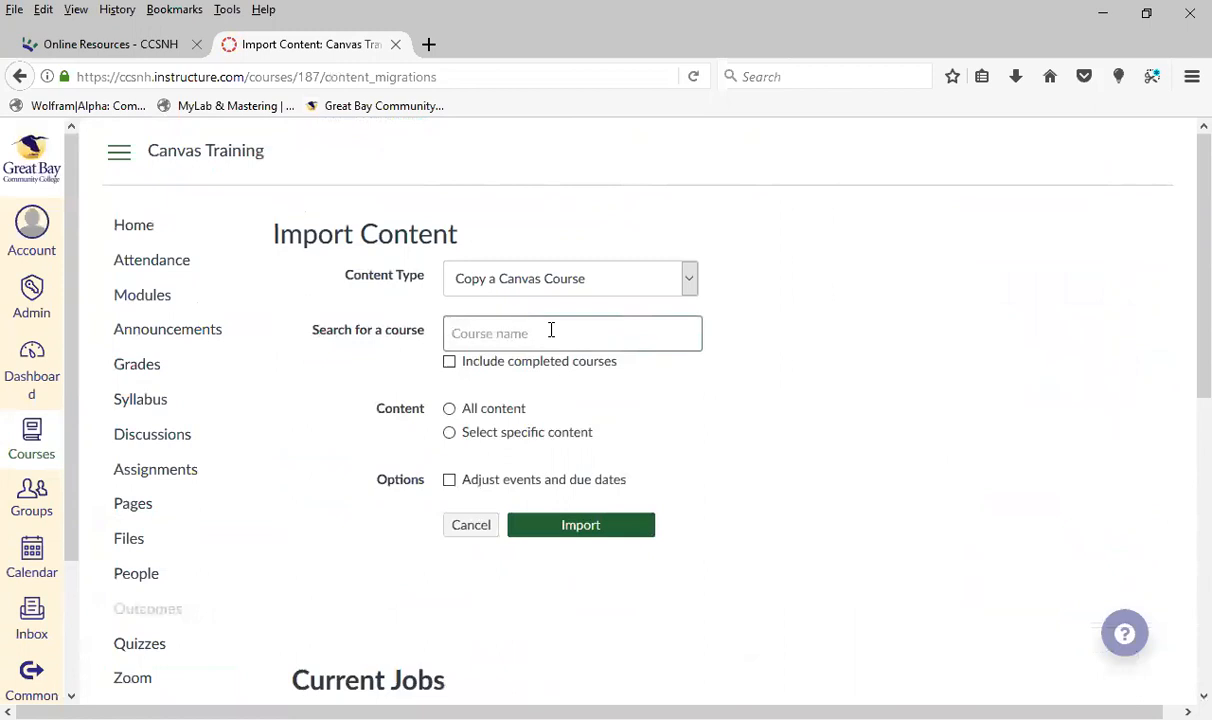
pyautogui.write('gb')
pyautogui.click(522, 376)
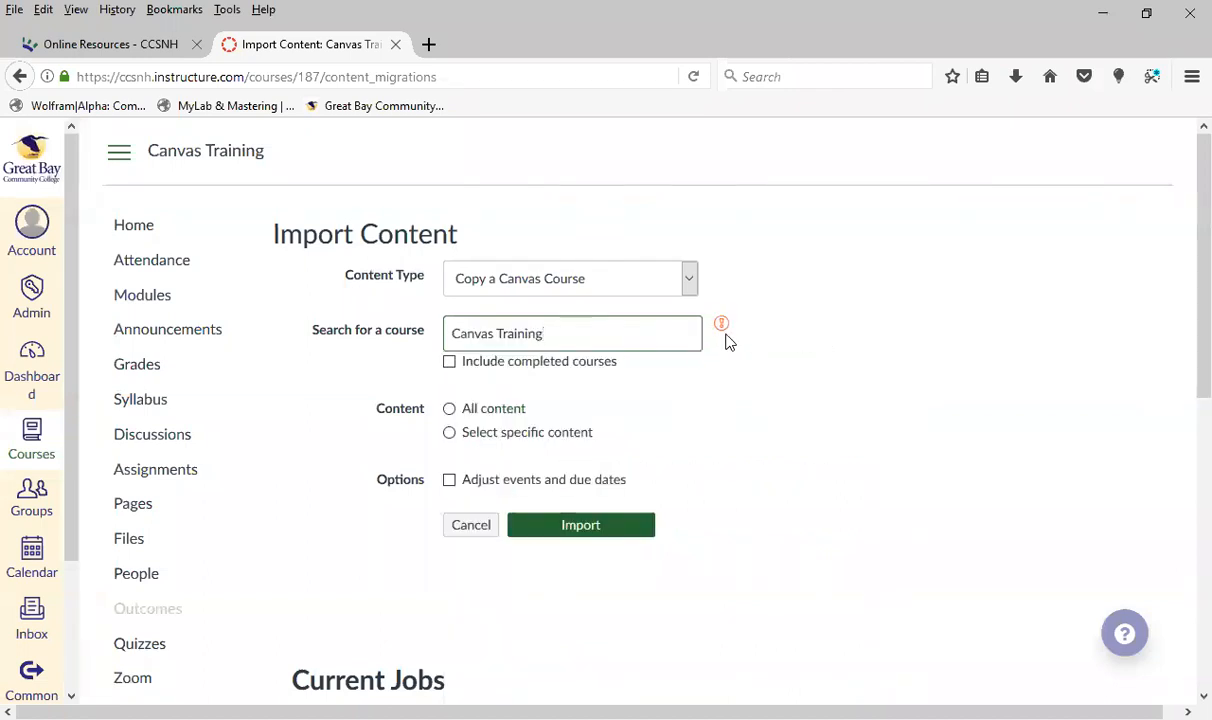
pyautogui.click(449, 408)
pyautogui.scroll(-1, 781, 448)
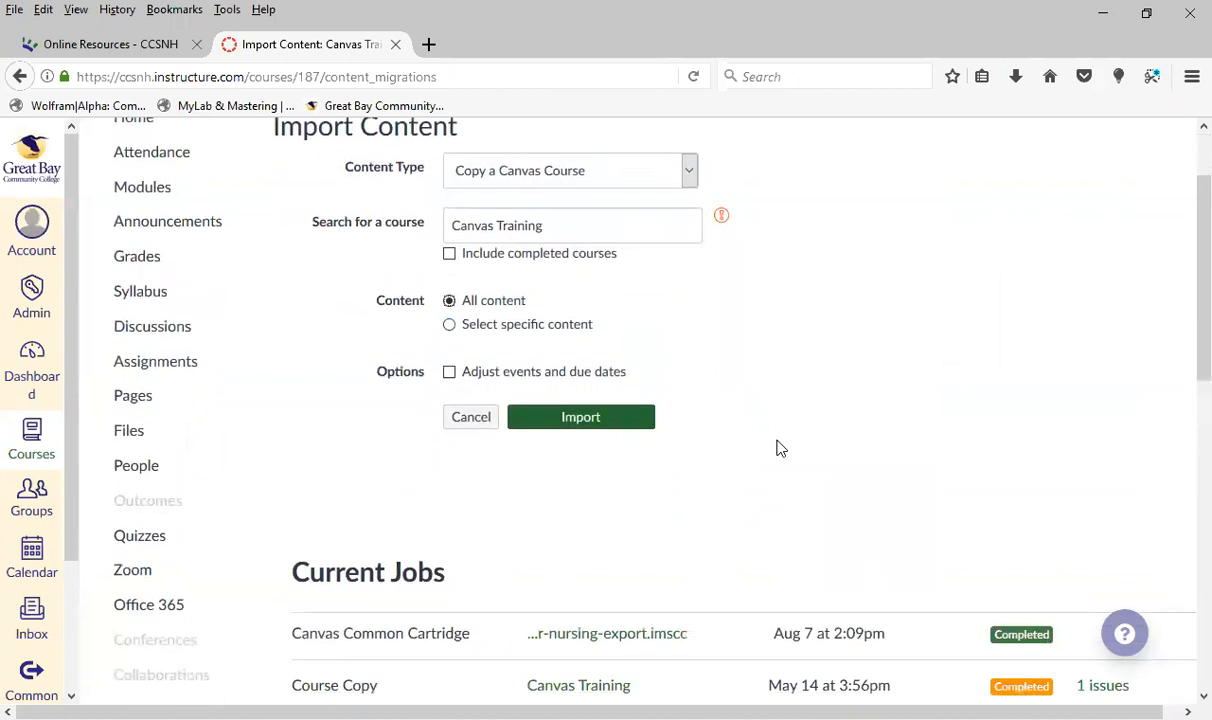
# Try the import's event and due date adjustment with the remove dates and shift dates choices, and turn the adjustment off again
pyautogui.click(487, 380)
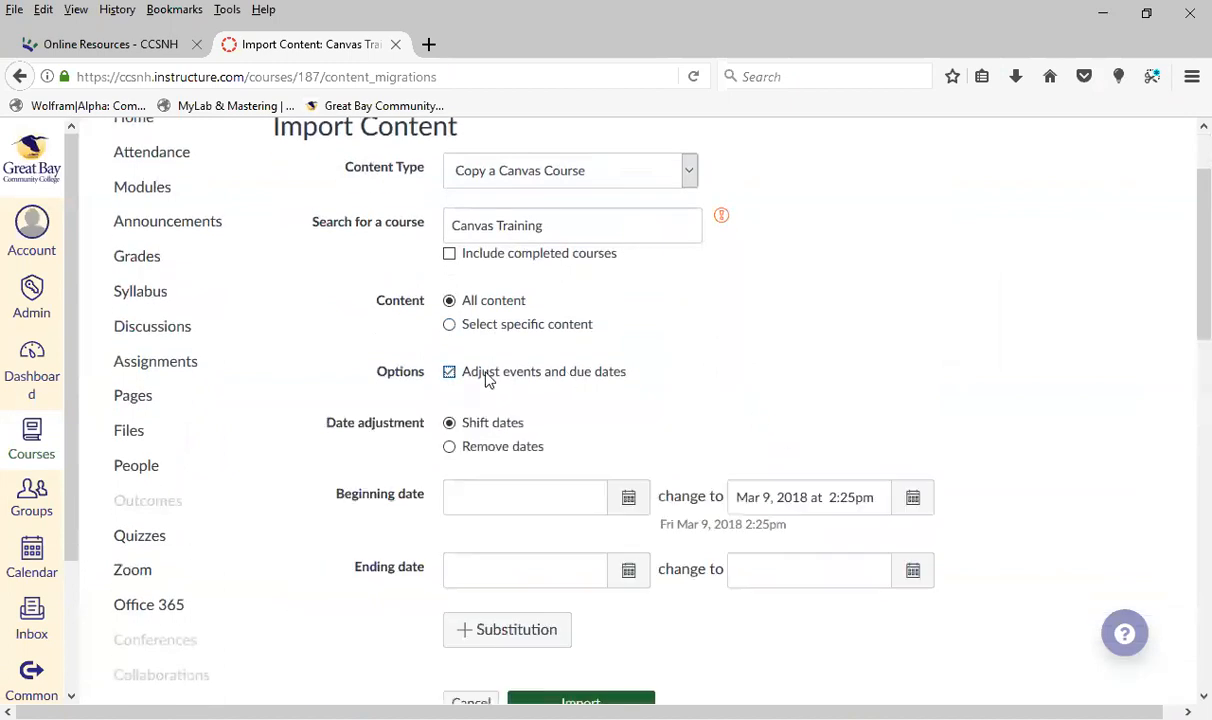
pyautogui.scroll(-1, 636, 454)
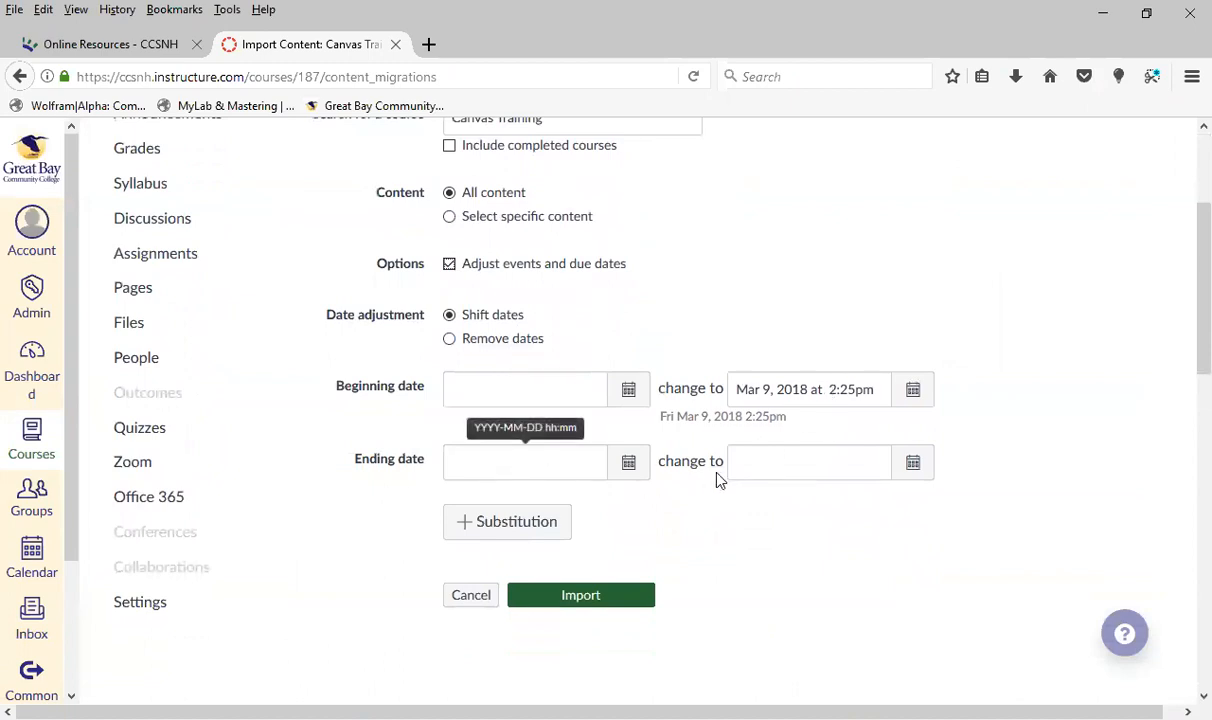
pyautogui.click(450, 342)
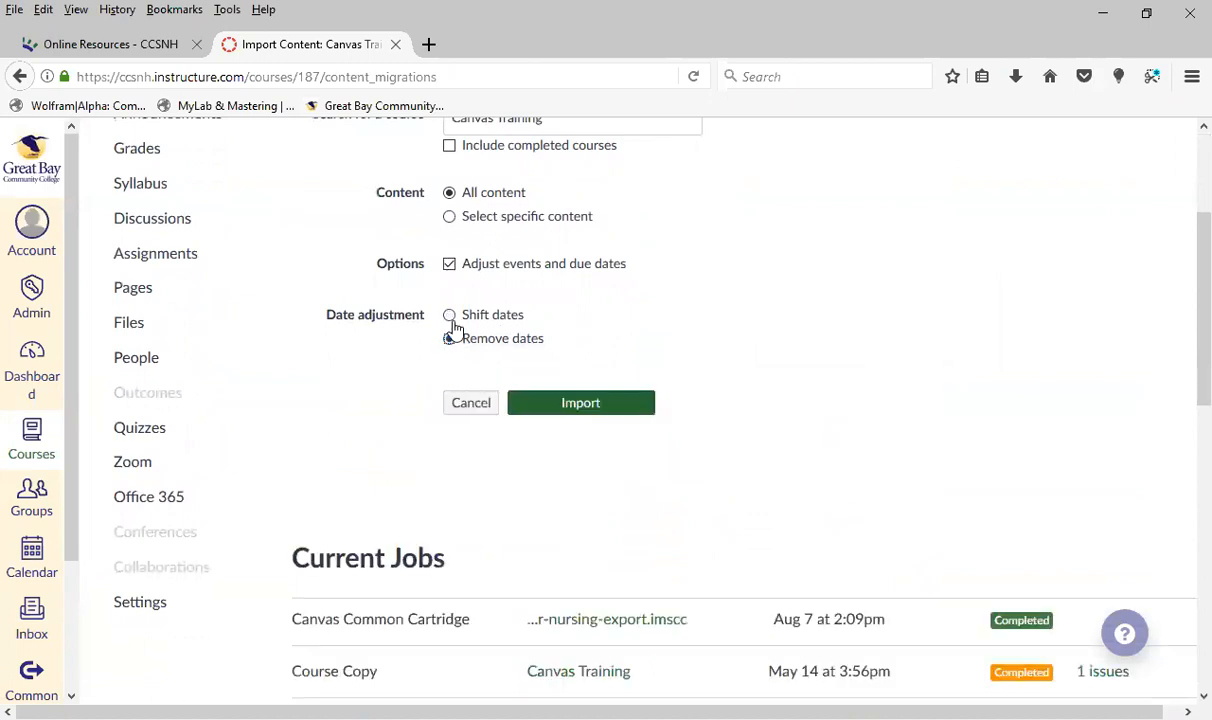
pyautogui.click(449, 315)
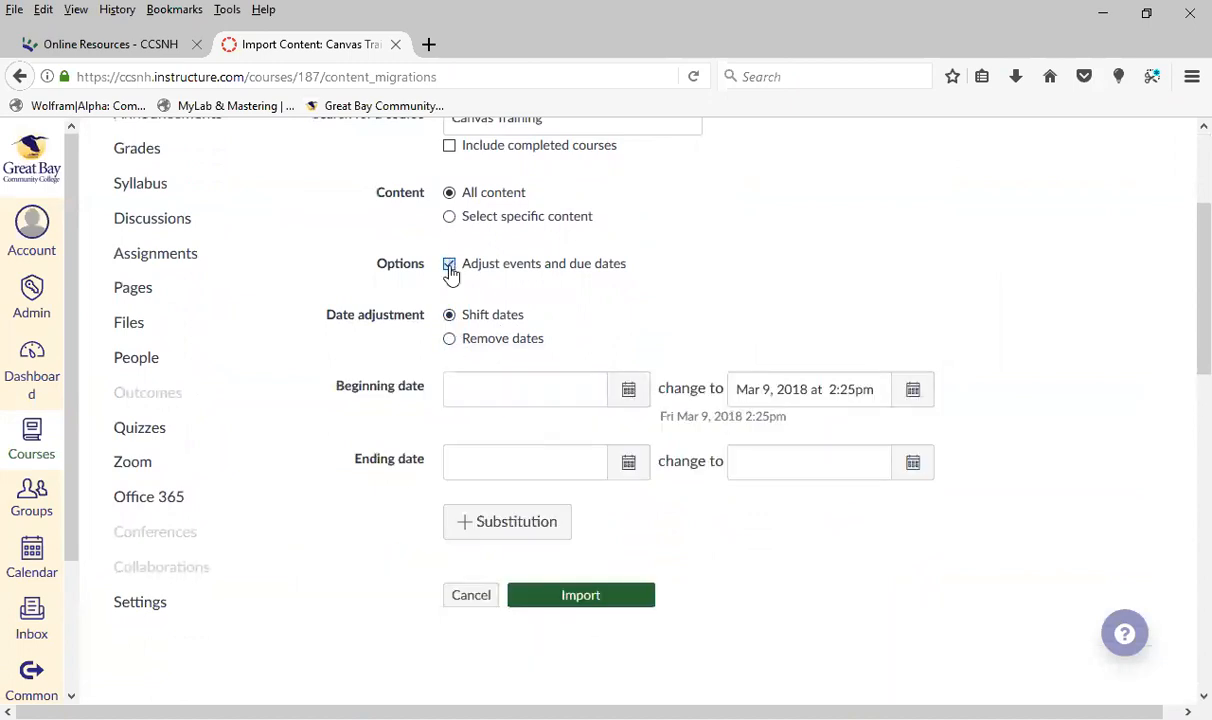
pyautogui.click(450, 268)
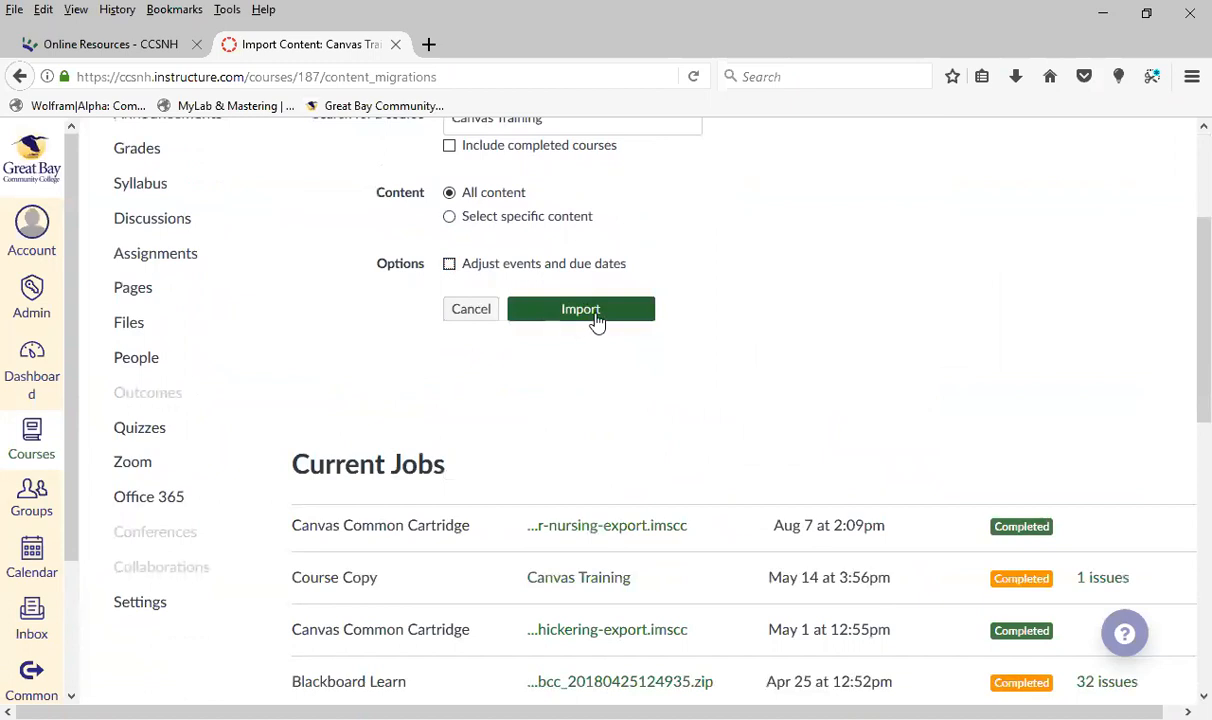
# Look over the list of current import jobs and return to the course home page without importing
pyautogui.scroll(-4, 597, 320)
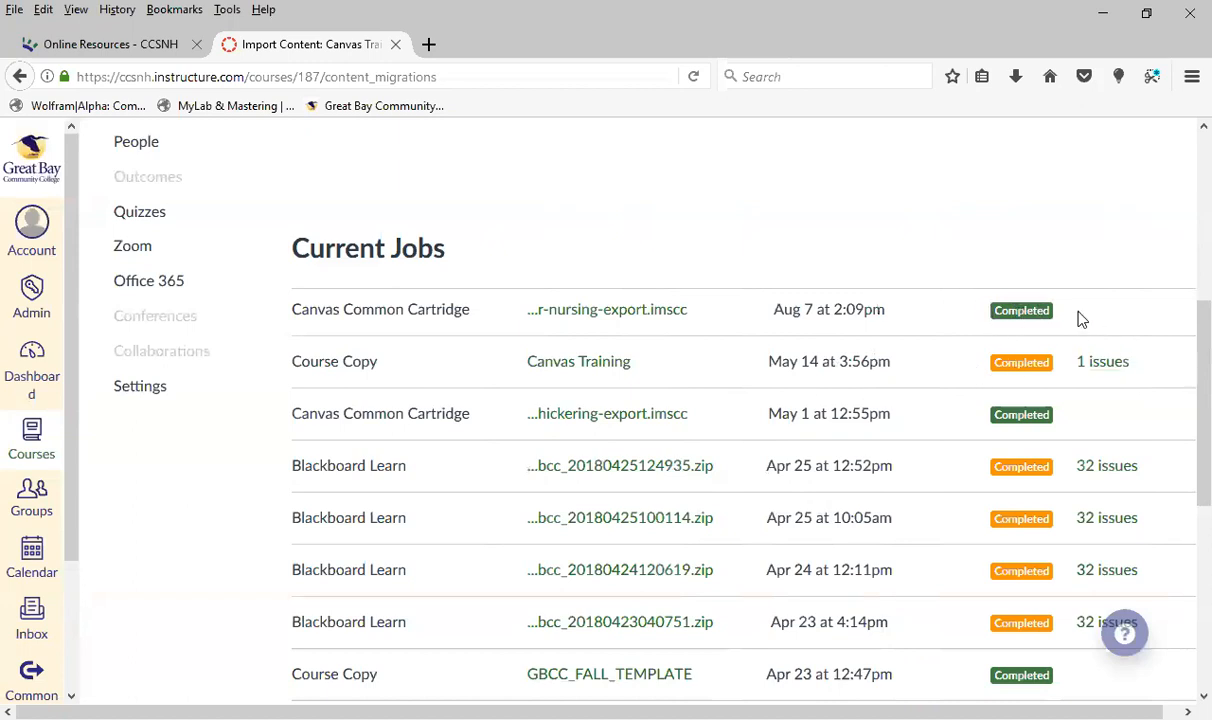
pyautogui.scroll(5, 1078, 319)
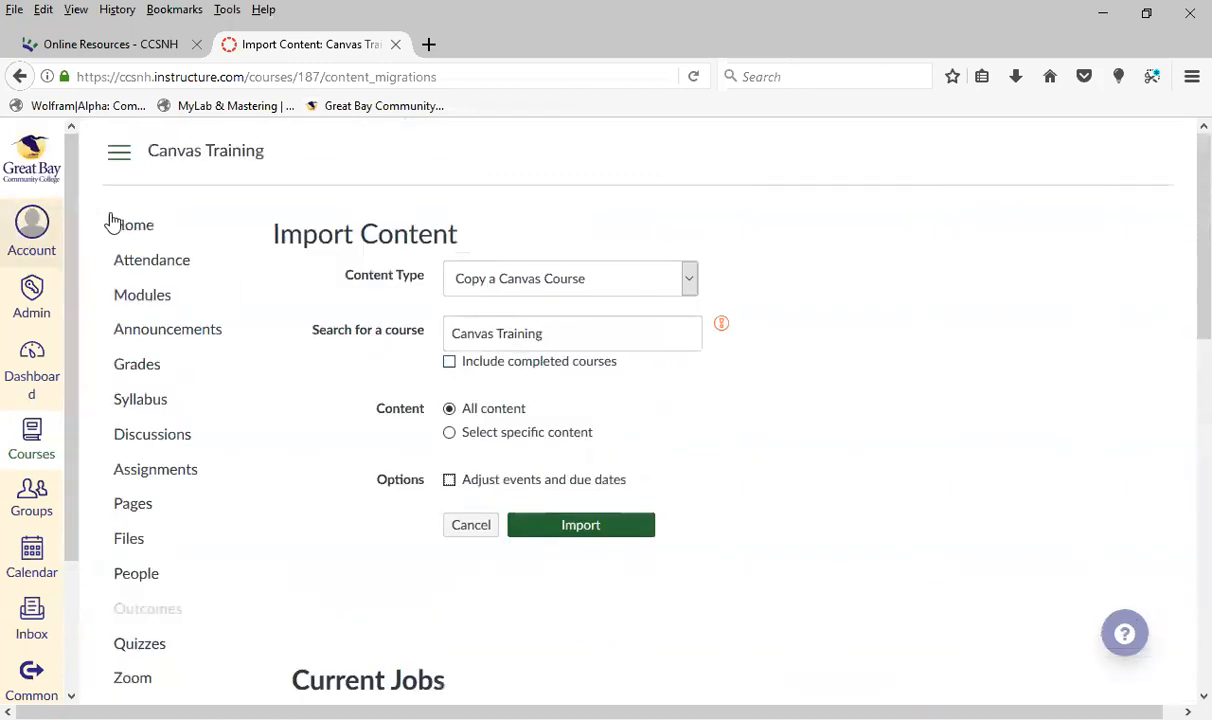
pyautogui.click(132, 227)
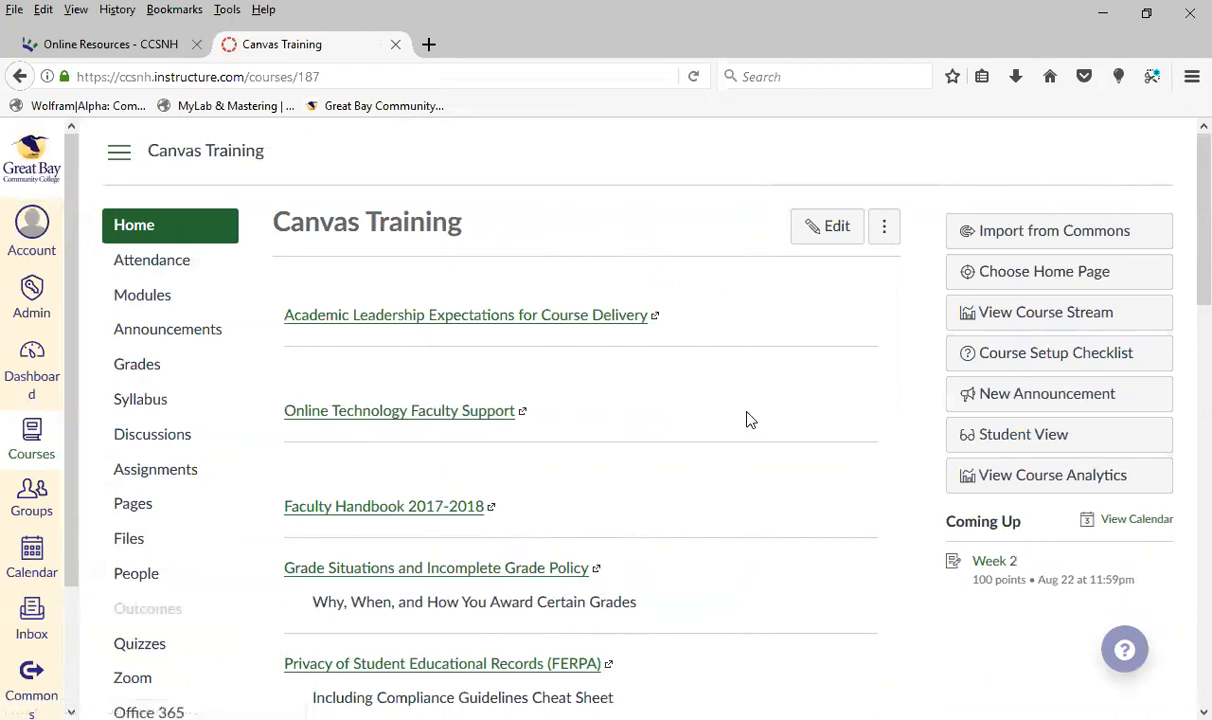
# Open the course settings, expand the additional course details options below the description, and review them
pyautogui.scroll(-5, 749, 418)
pyautogui.click(139, 396)
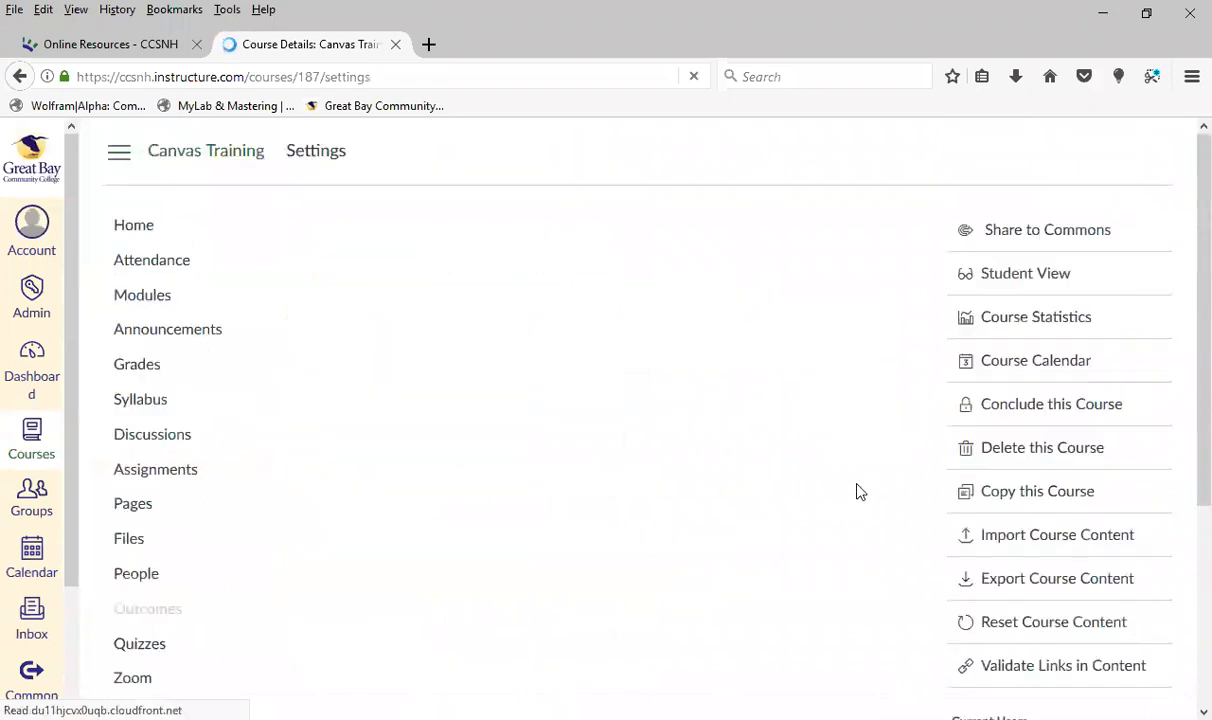
pyautogui.scroll(-12, 690, 480)
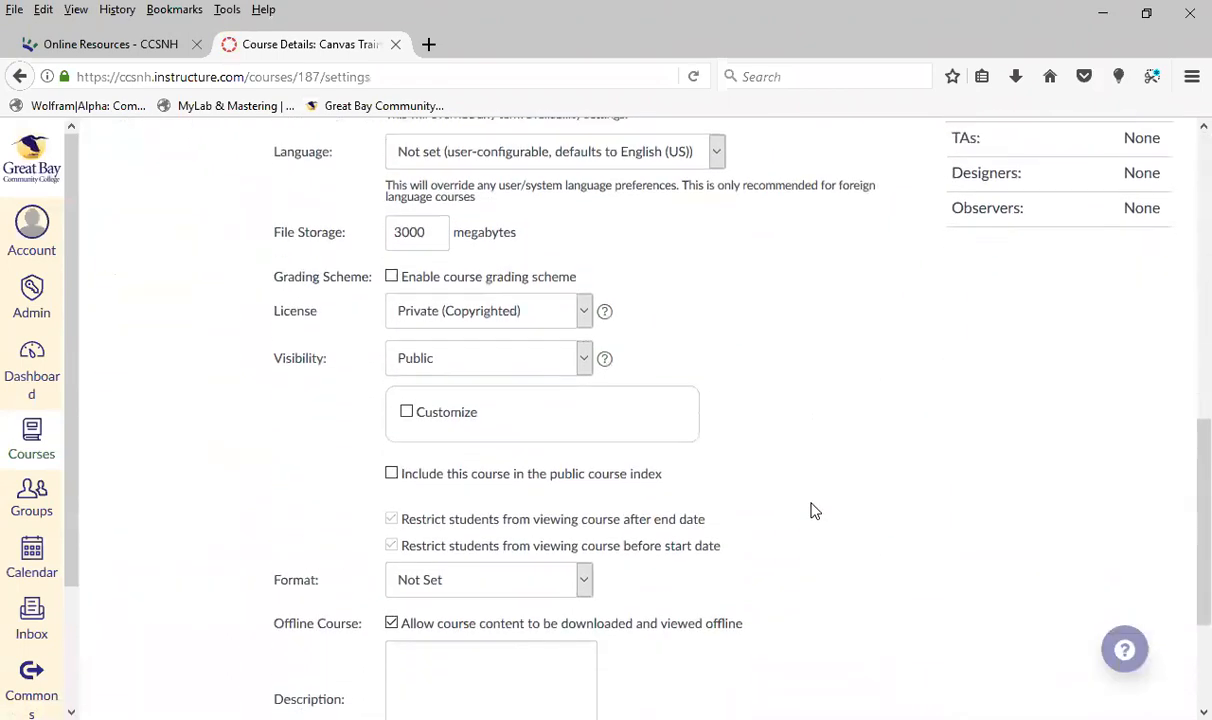
pyautogui.scroll(-2, 815, 511)
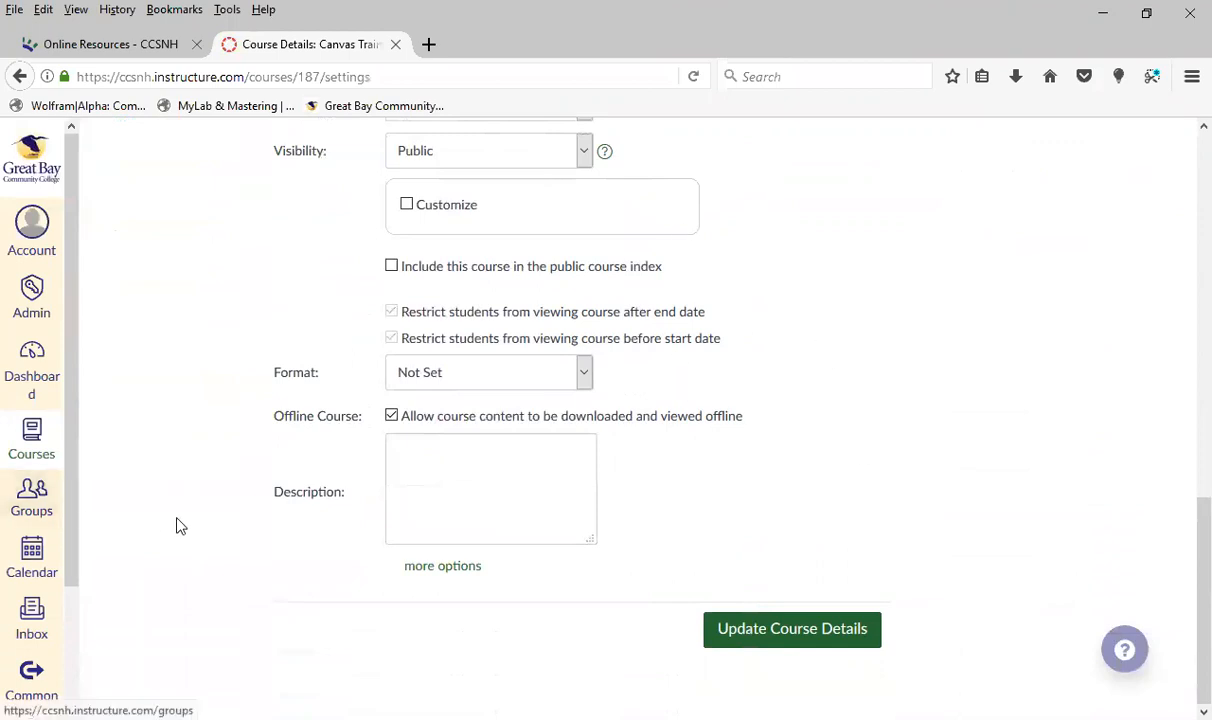
pyautogui.scroll(5, 170, 450)
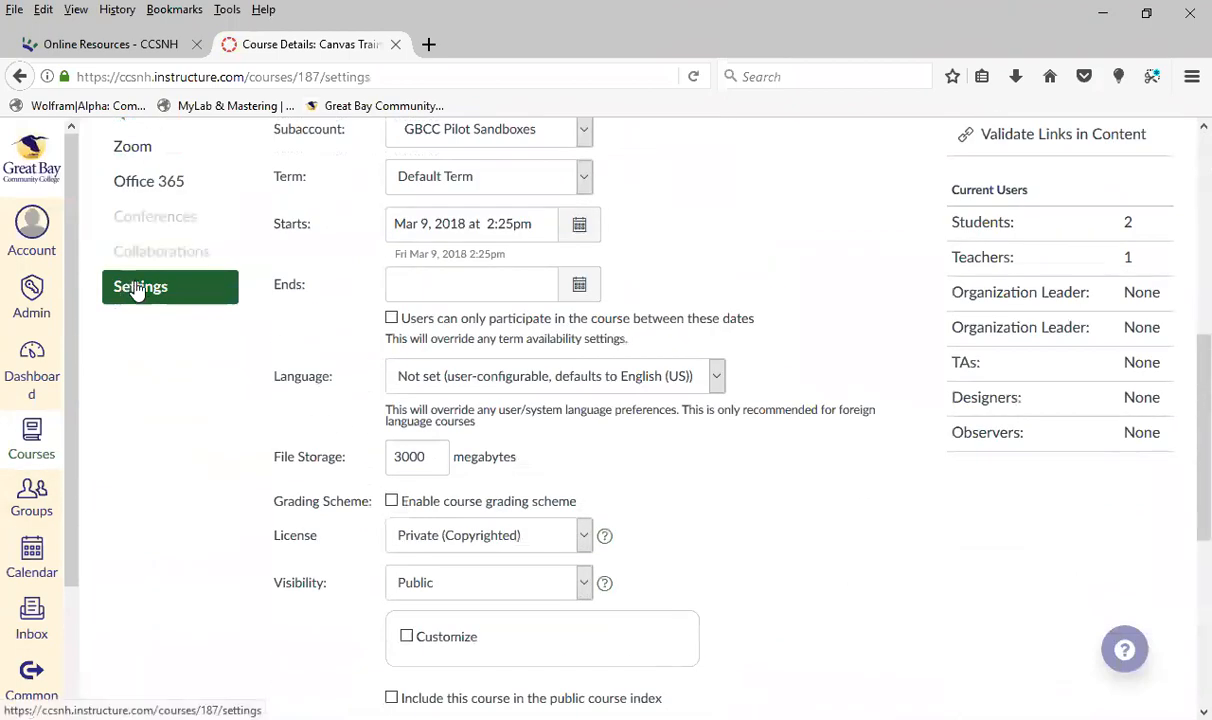
pyautogui.scroll(-5, 132, 305)
pyautogui.scroll(-1, 133, 299)
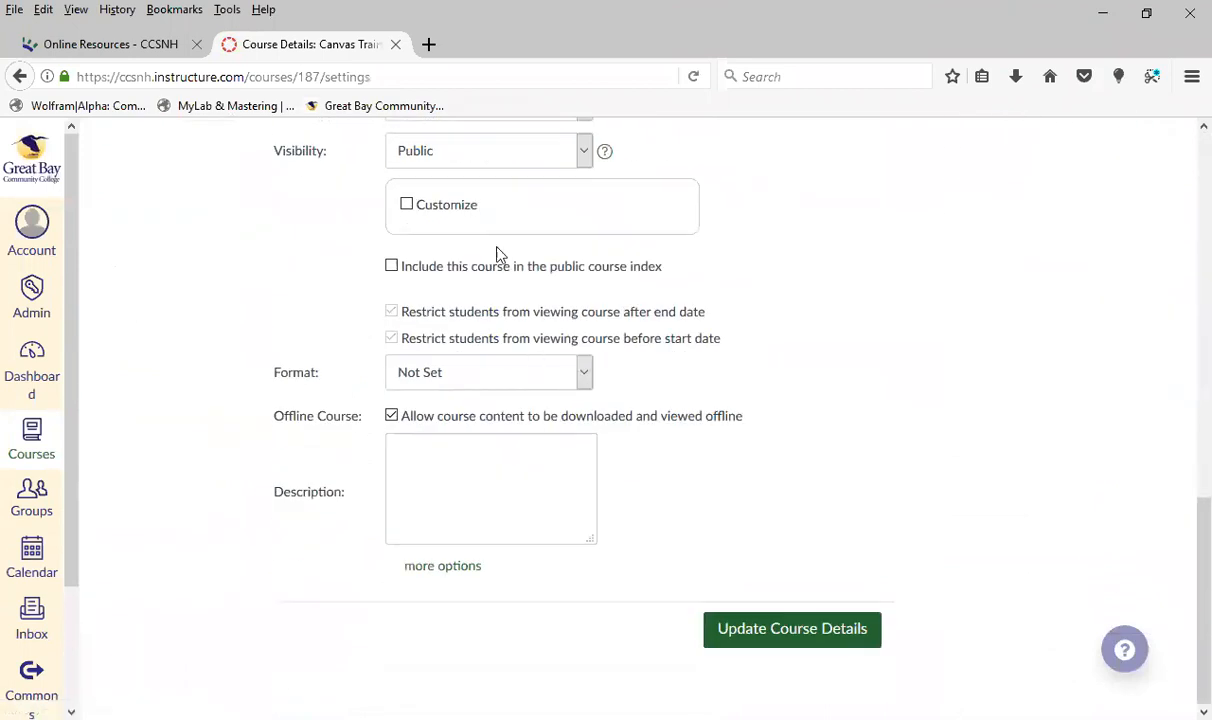
pyautogui.click(452, 568)
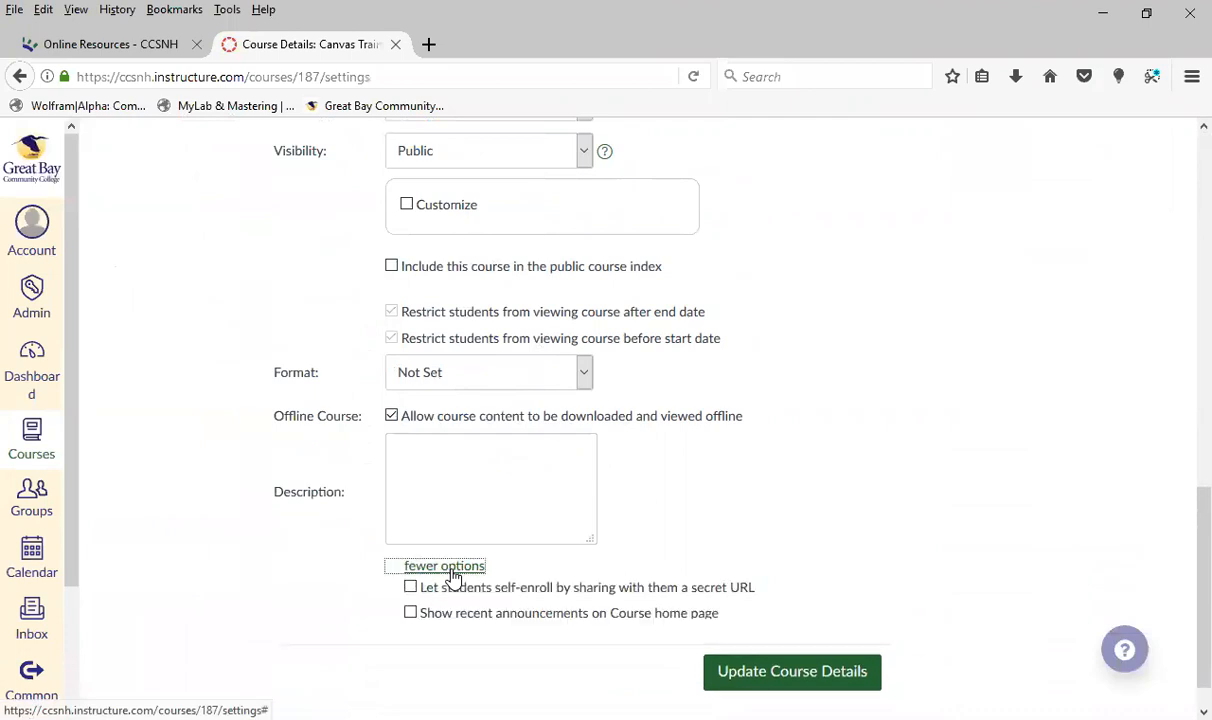
pyautogui.scroll(-3, 885, 525)
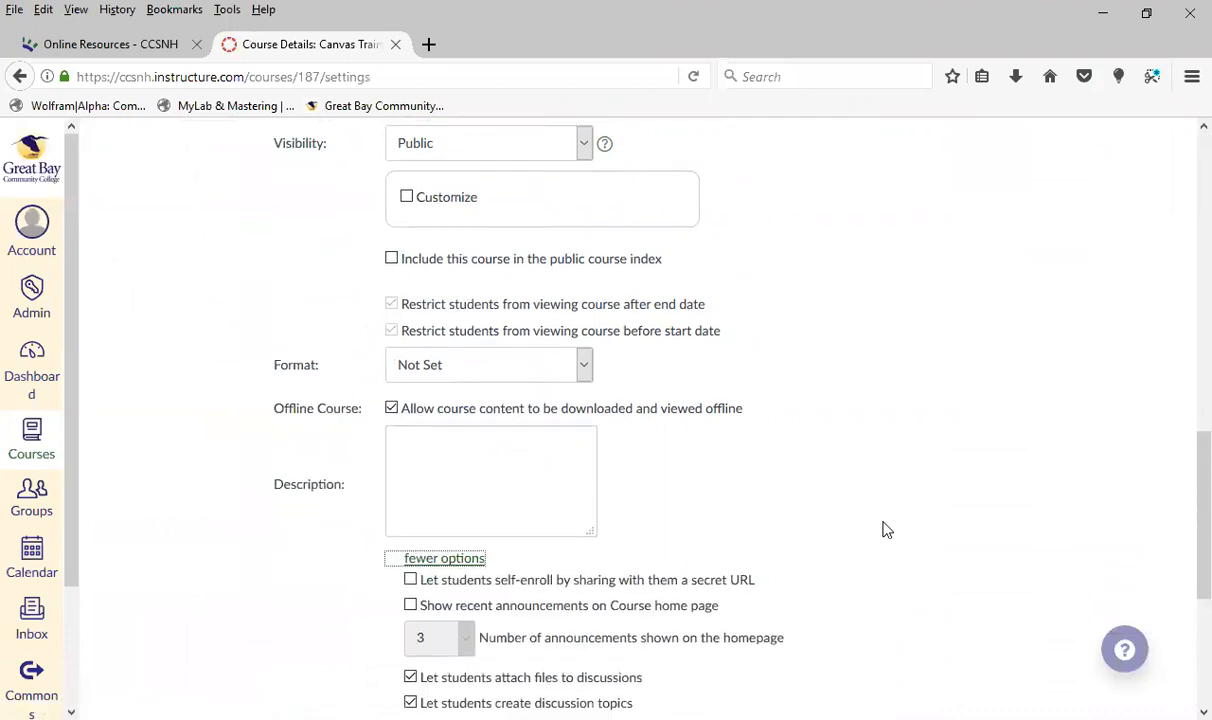
pyautogui.scroll(1, 877, 516)
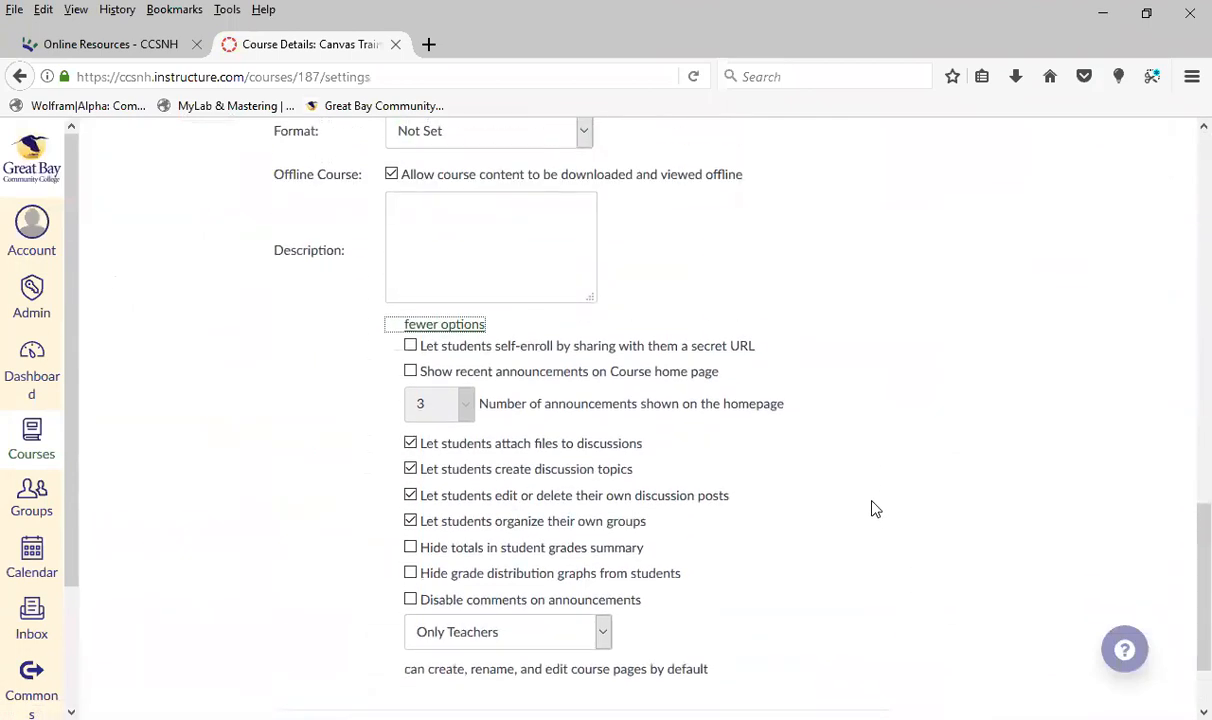
pyautogui.scroll(-1, 866, 492)
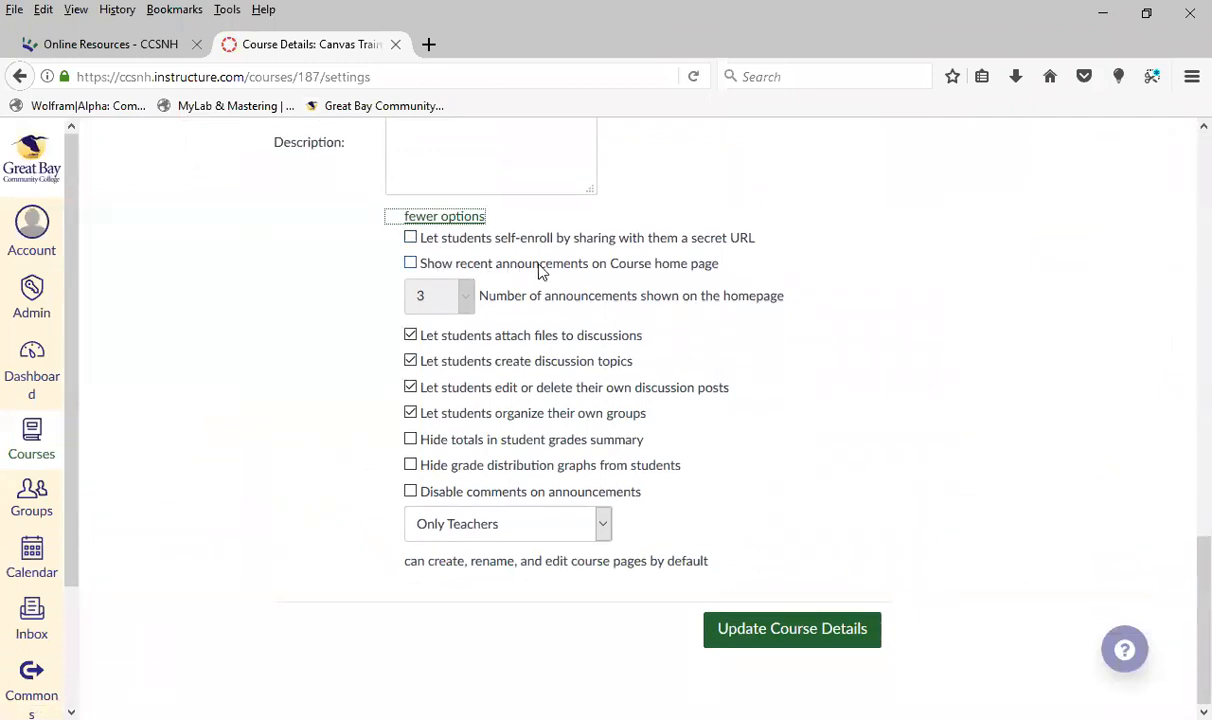
# Show recent announcements on the course home page with 15 announcements, and save the course details
pyautogui.click(410, 265)
pyautogui.click(447, 292)
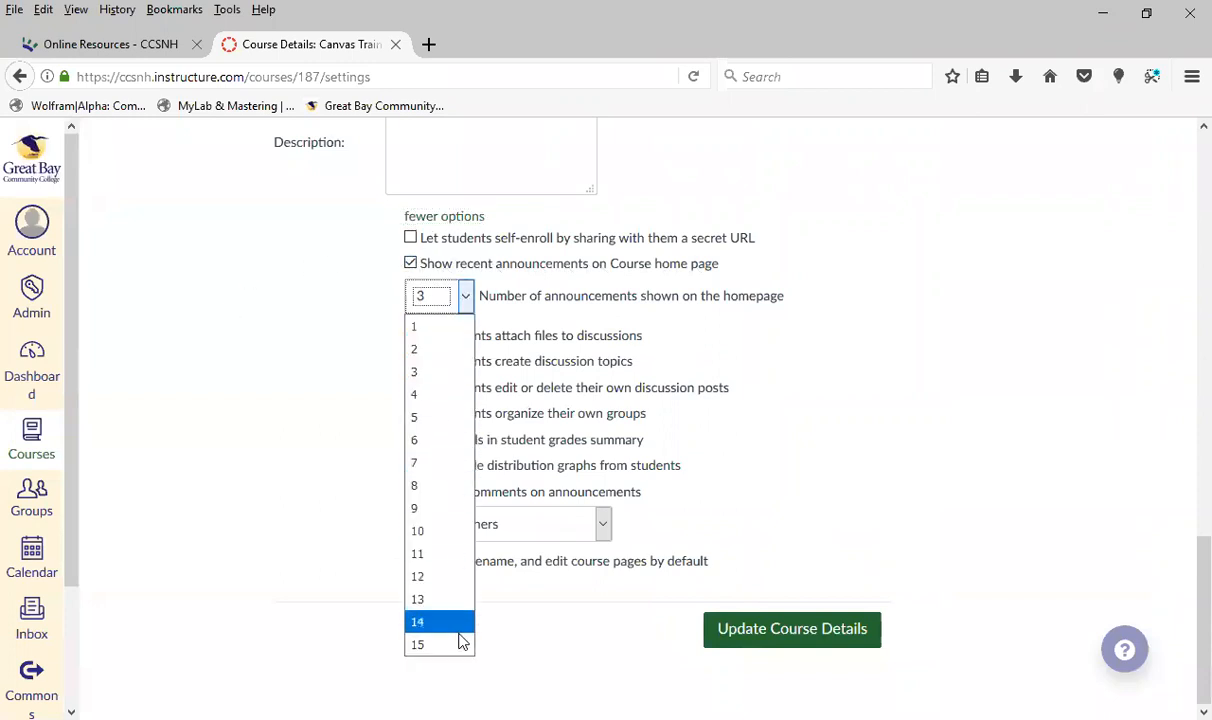
pyautogui.click(462, 648)
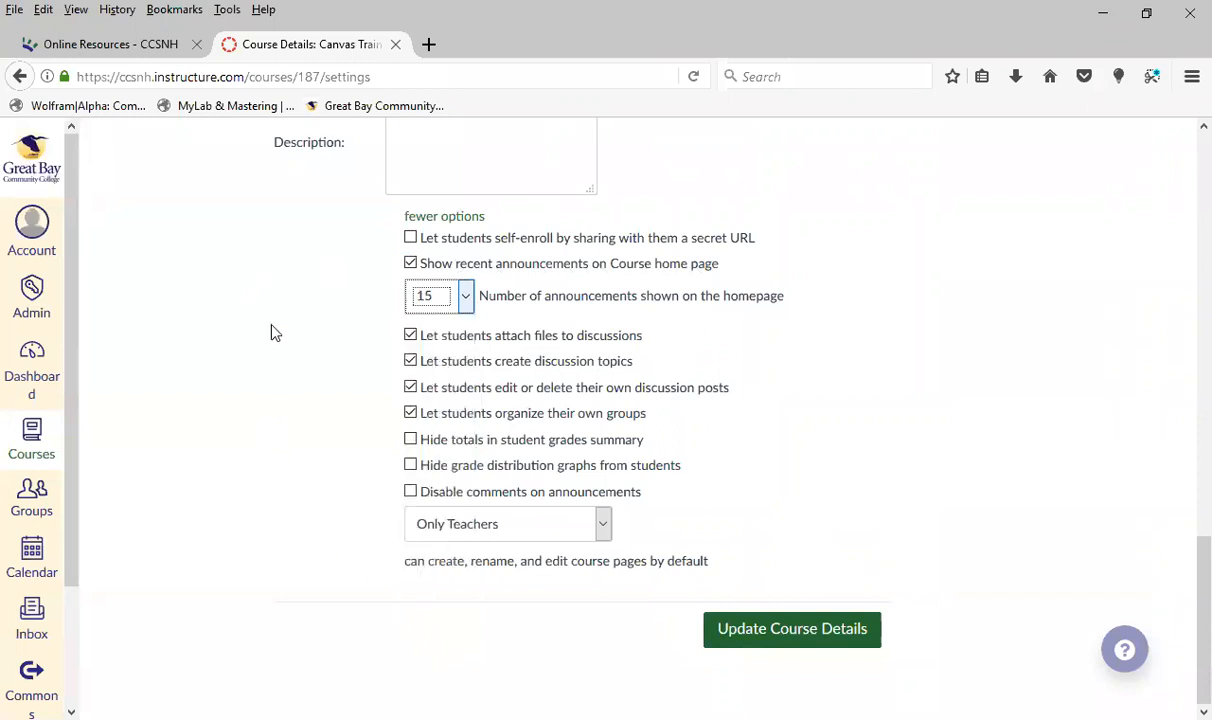
pyautogui.click(820, 632)
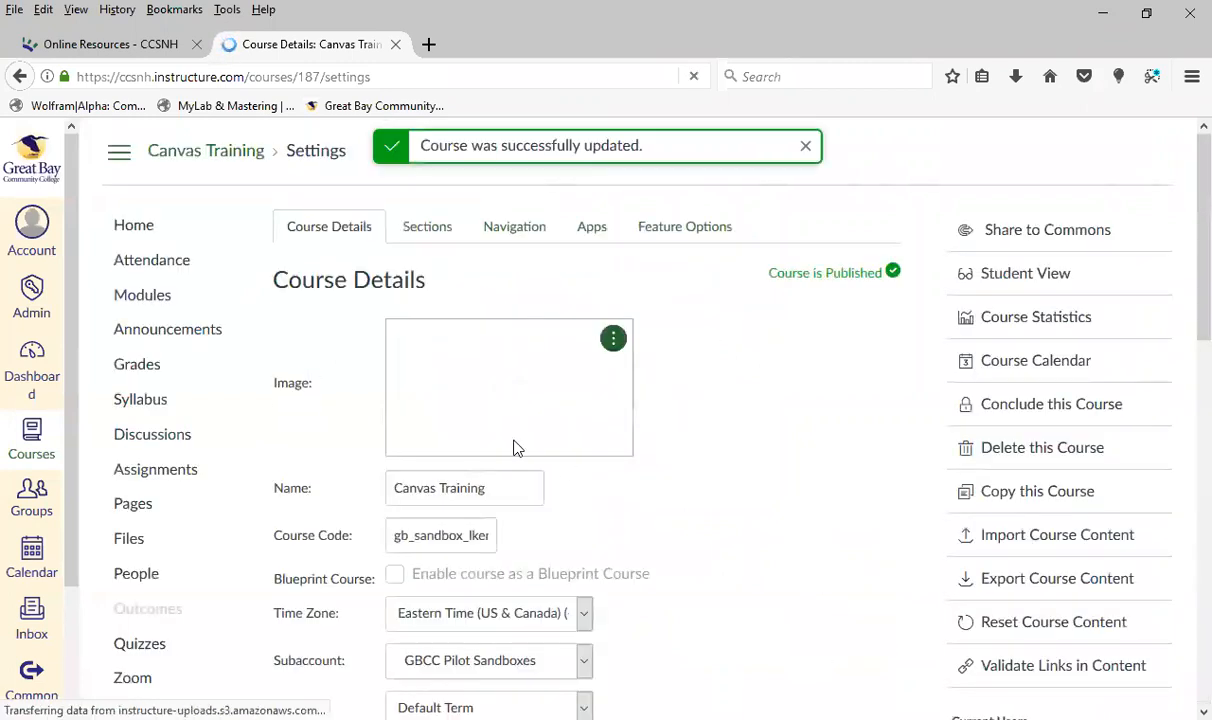
# Open the course home page and check how the recent announcements appear above the page content
pyautogui.click(130, 228)
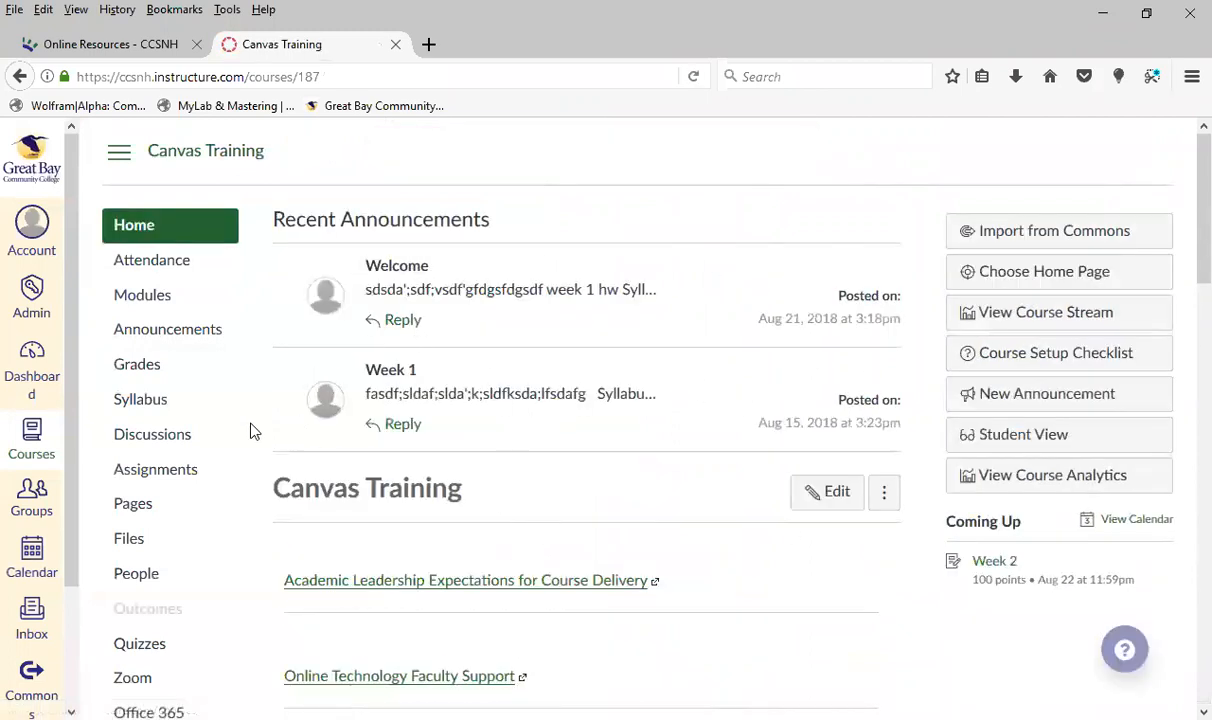
pyautogui.scroll(-1, 690, 435)
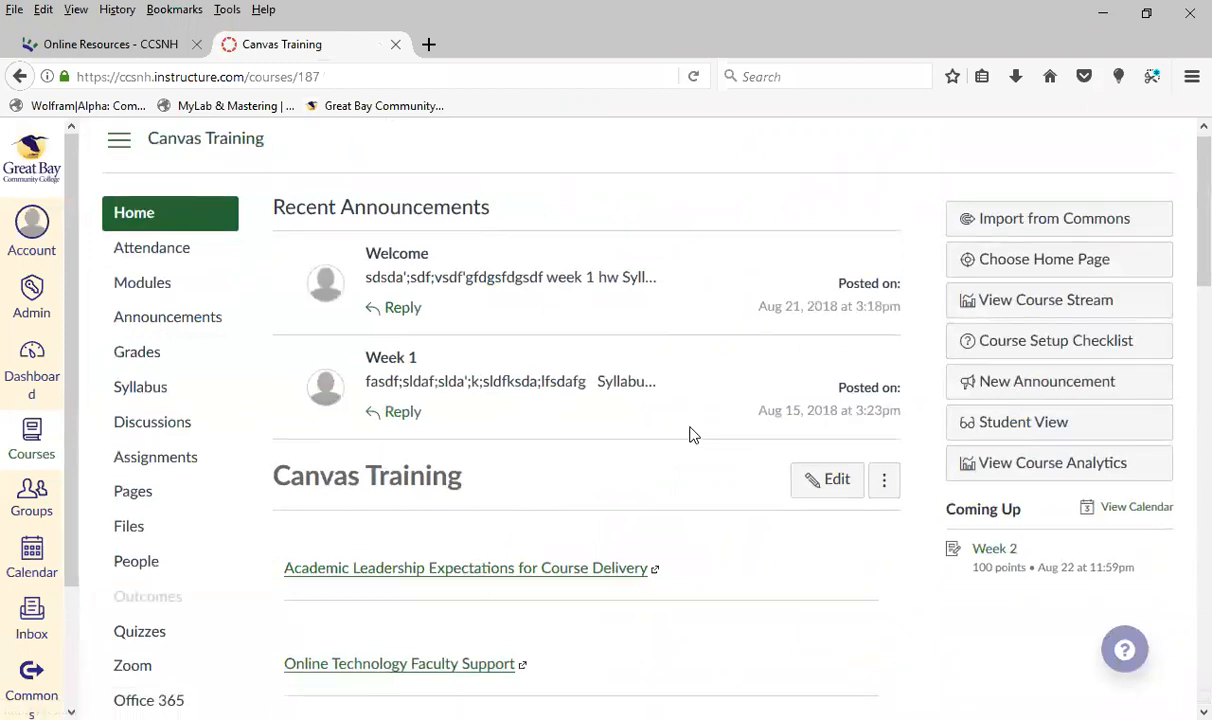
pyautogui.scroll(-5, 690, 435)
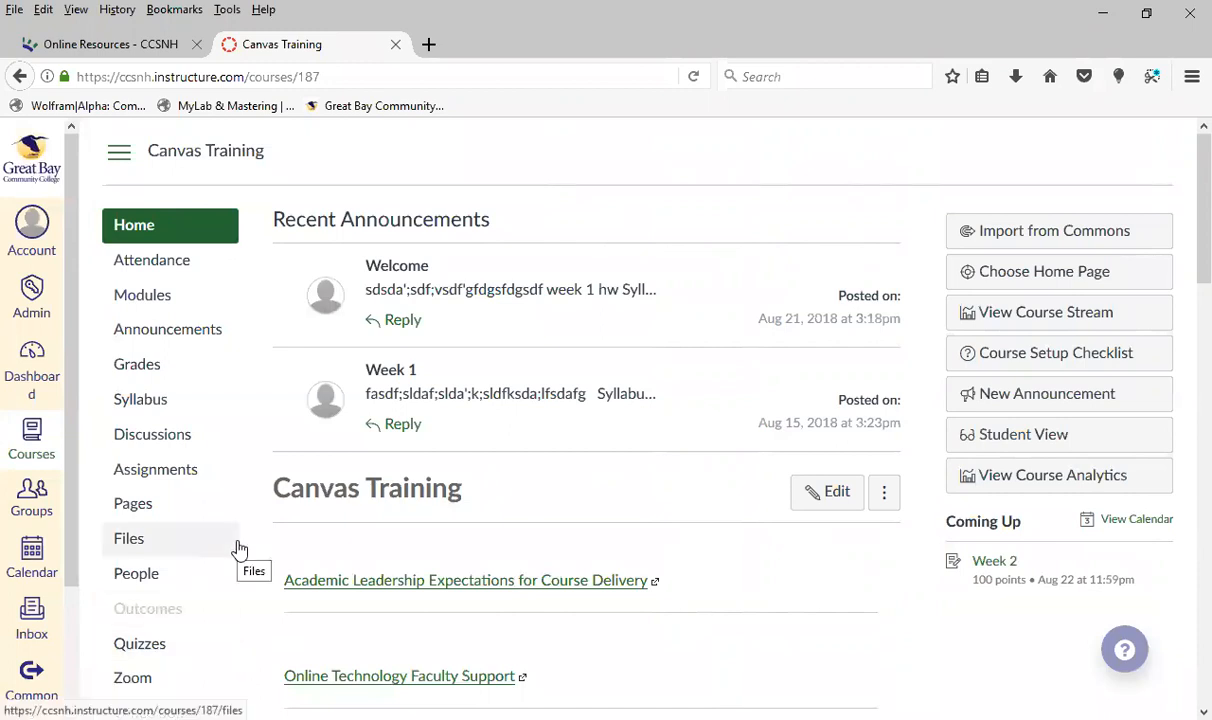
pyautogui.scroll(-5, 239, 549)
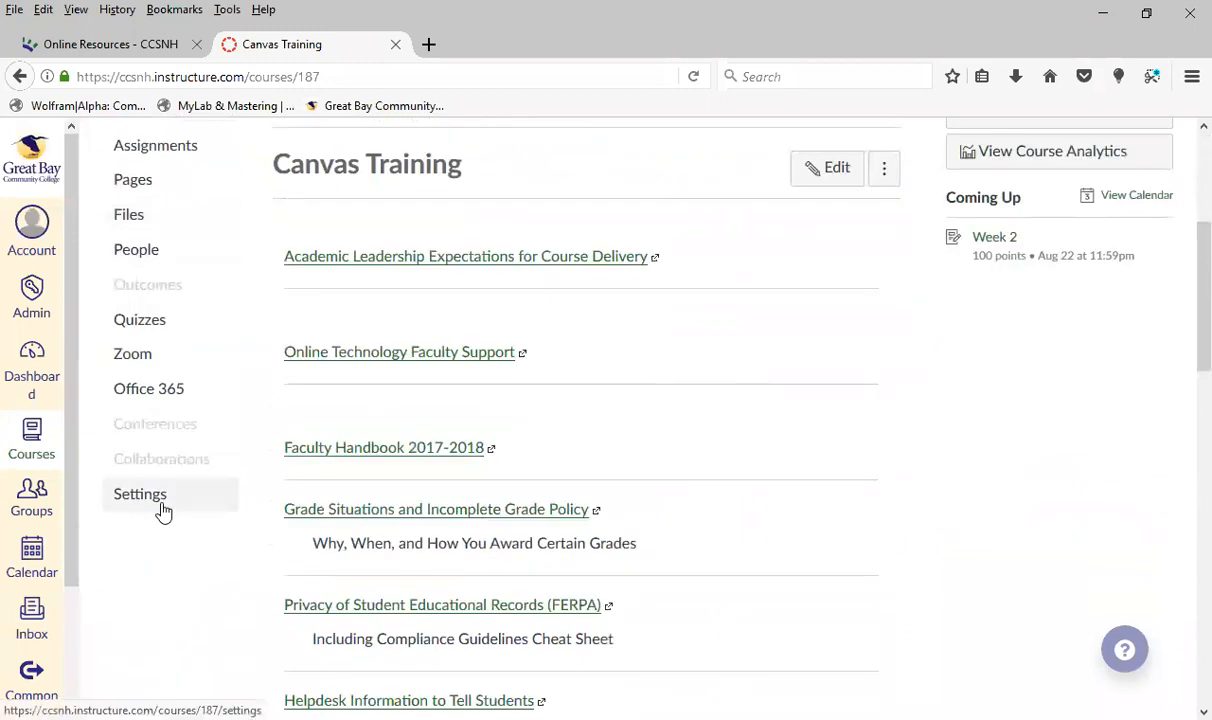